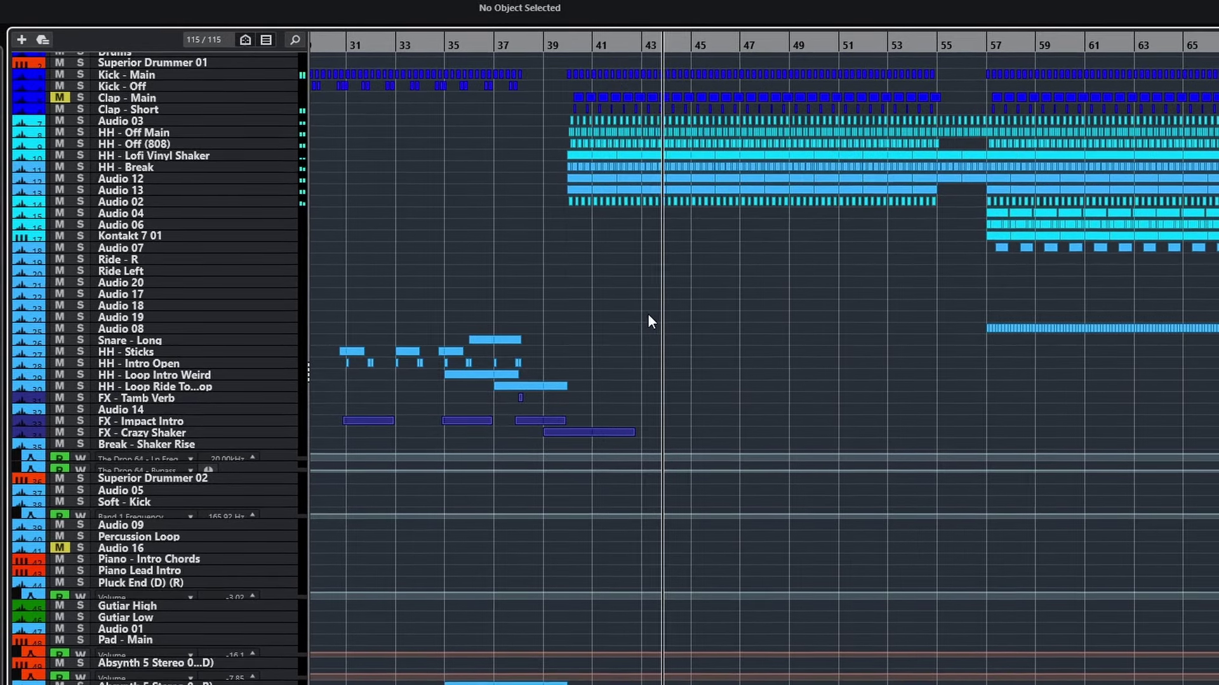
# Look over the arrangement during playback, from the drum tracks down to the FX channels and reference tracks
pyautogui.scroll(-10, 652, 313)
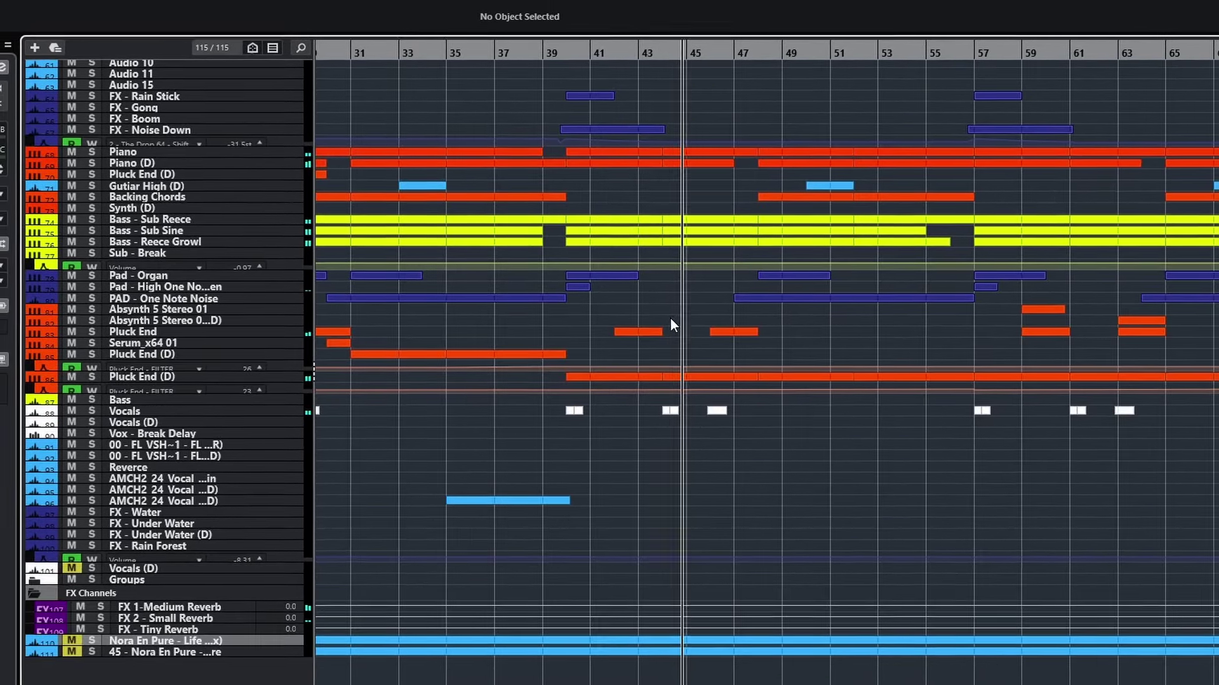
pyautogui.hscroll(-5, 674, 325)
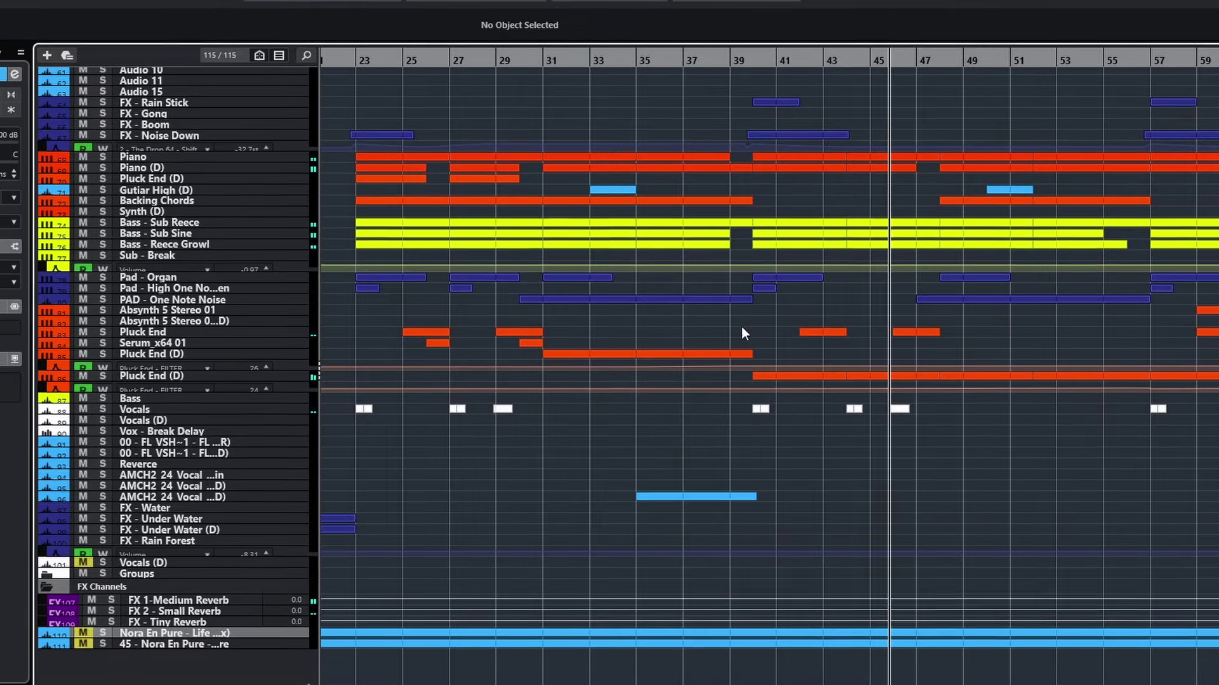
pyautogui.scroll(4, 952, 421)
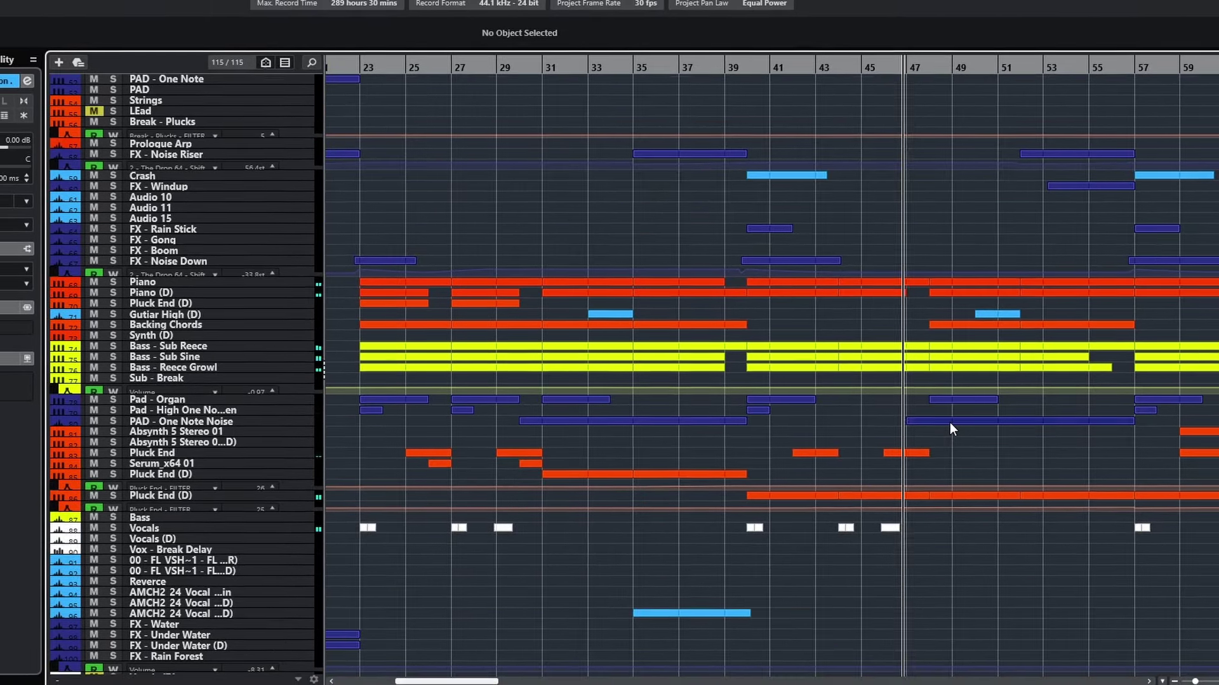
pyautogui.hscroll(2, 947, 421)
pyautogui.scroll(-4, 942, 420)
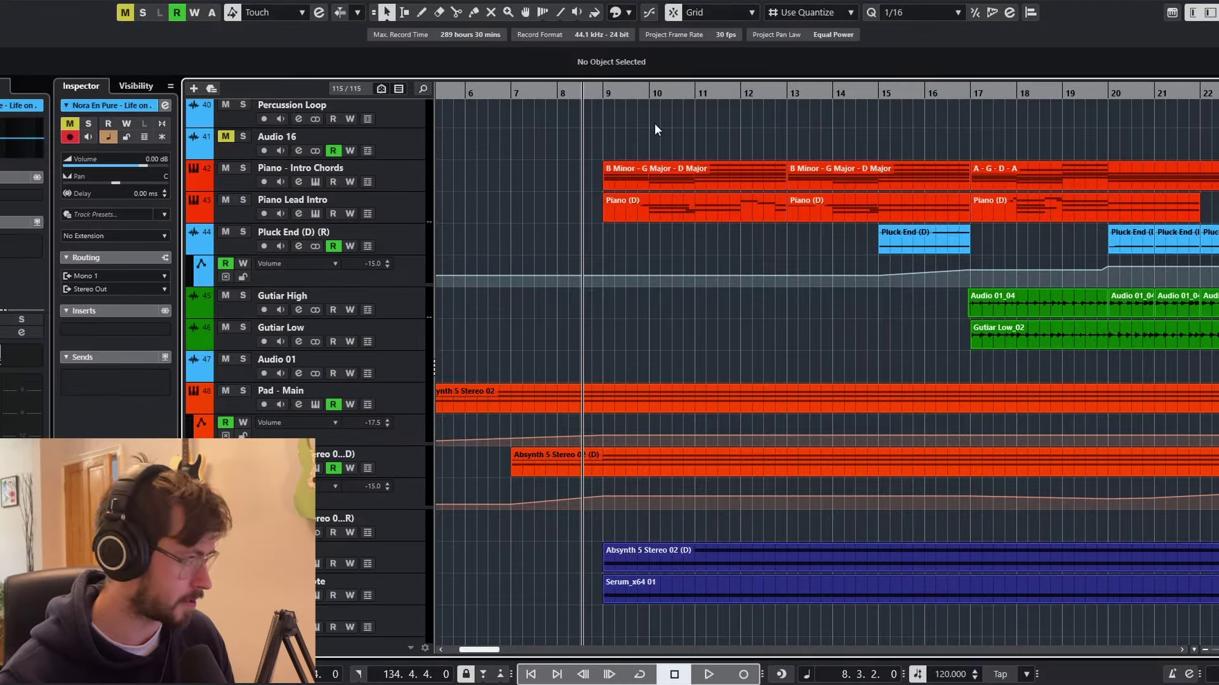
# Play the first Piano - Intro Chords clip with its notes open, and view the track's Kontakt instrument
pyautogui.doubleClick(649, 176)
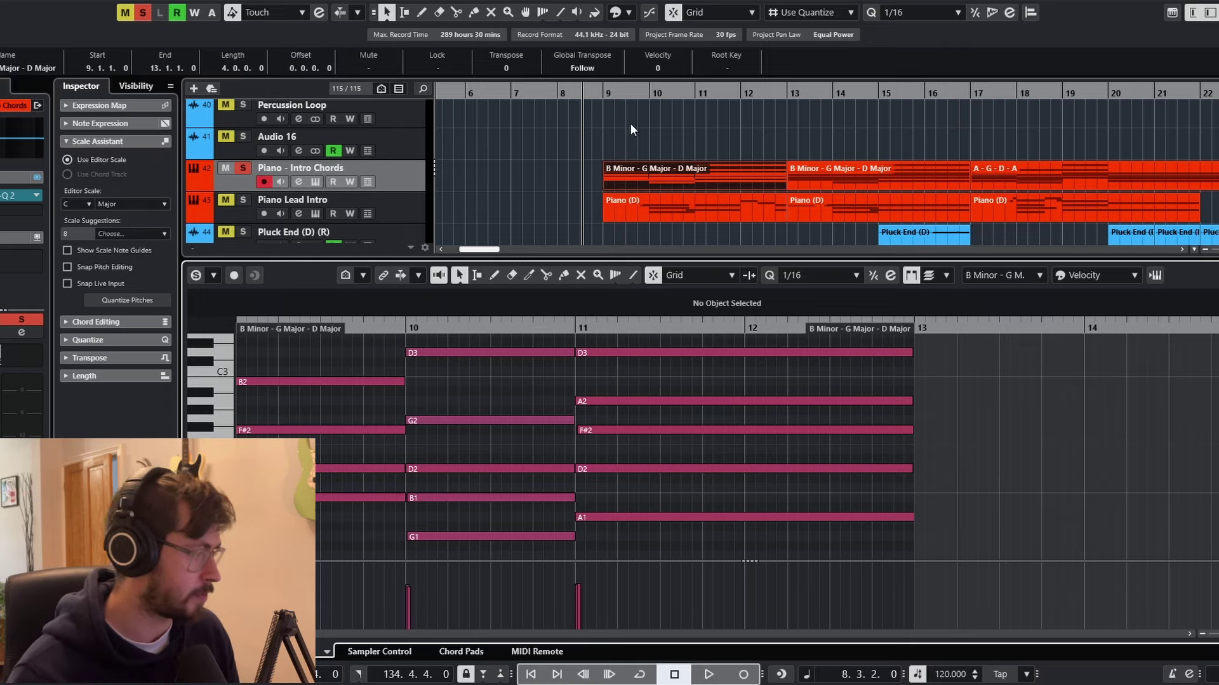
pyautogui.press('space')
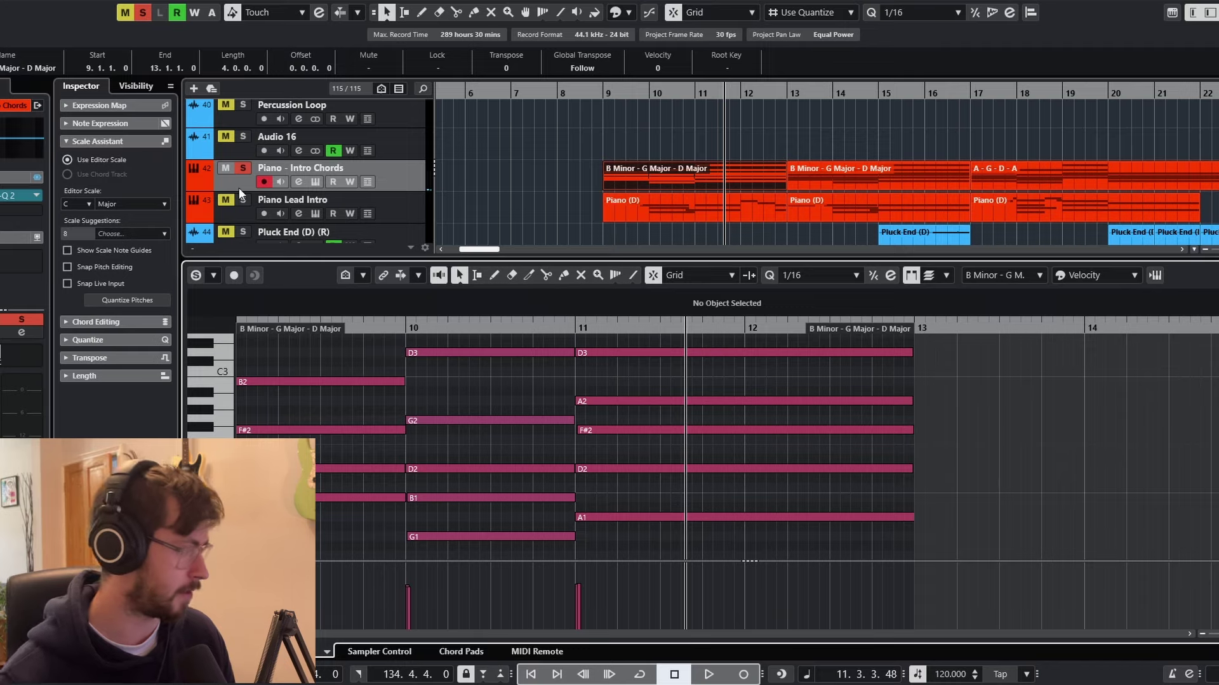
pyautogui.click(314, 182)
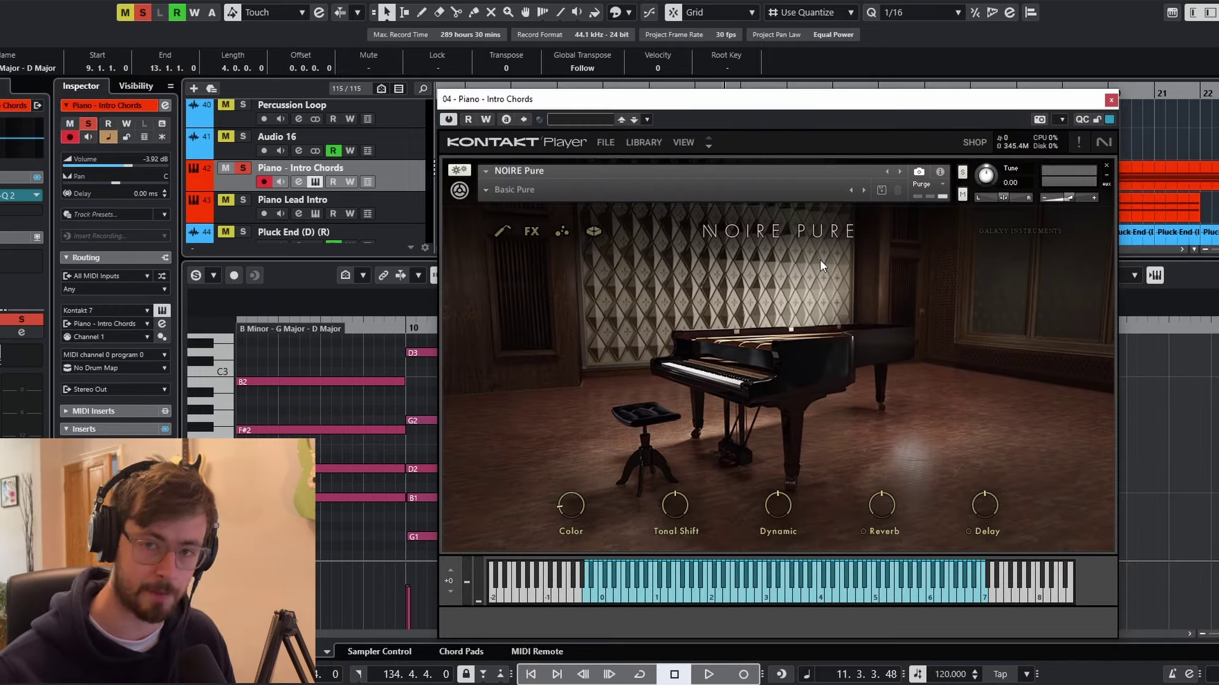
pyautogui.click(1110, 100)
pyautogui.hotkey('ctrl', 'alt', 'e')
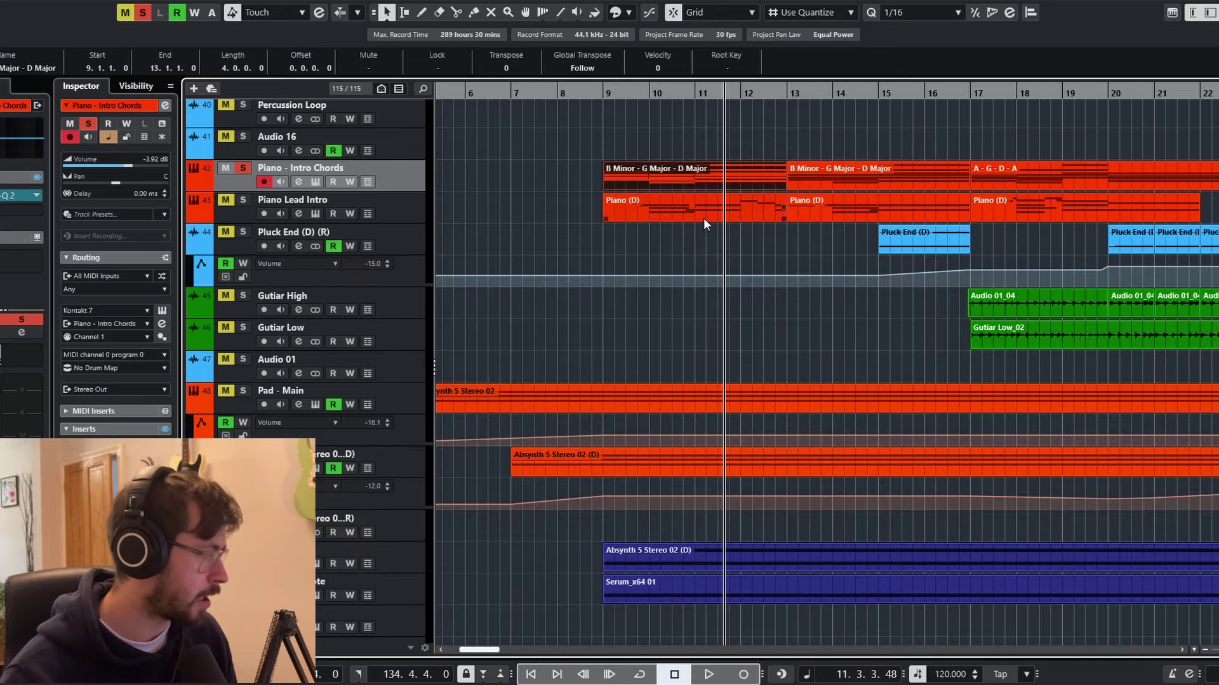
# Play the Piano Lead Intro track from bar 9 with the notes of its first clip open
pyautogui.click(611, 92)
pyautogui.click(279, 199)
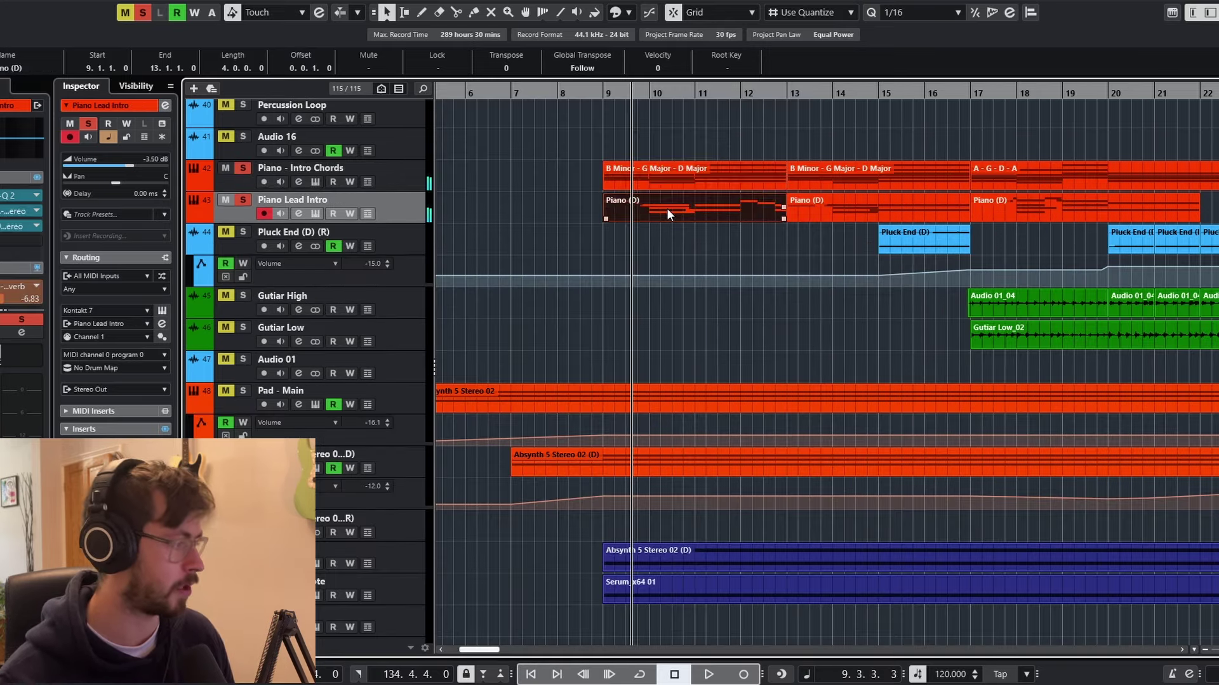
pyautogui.doubleClick(667, 208)
pyautogui.click(438, 327)
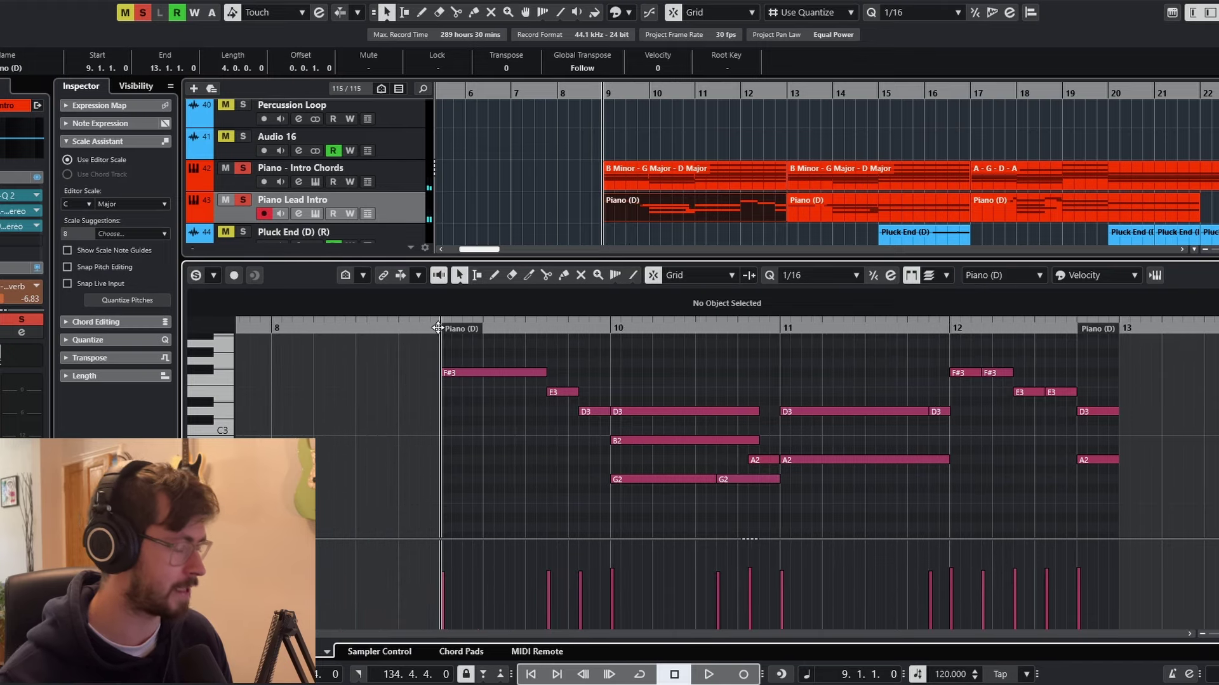
pyautogui.press('space')
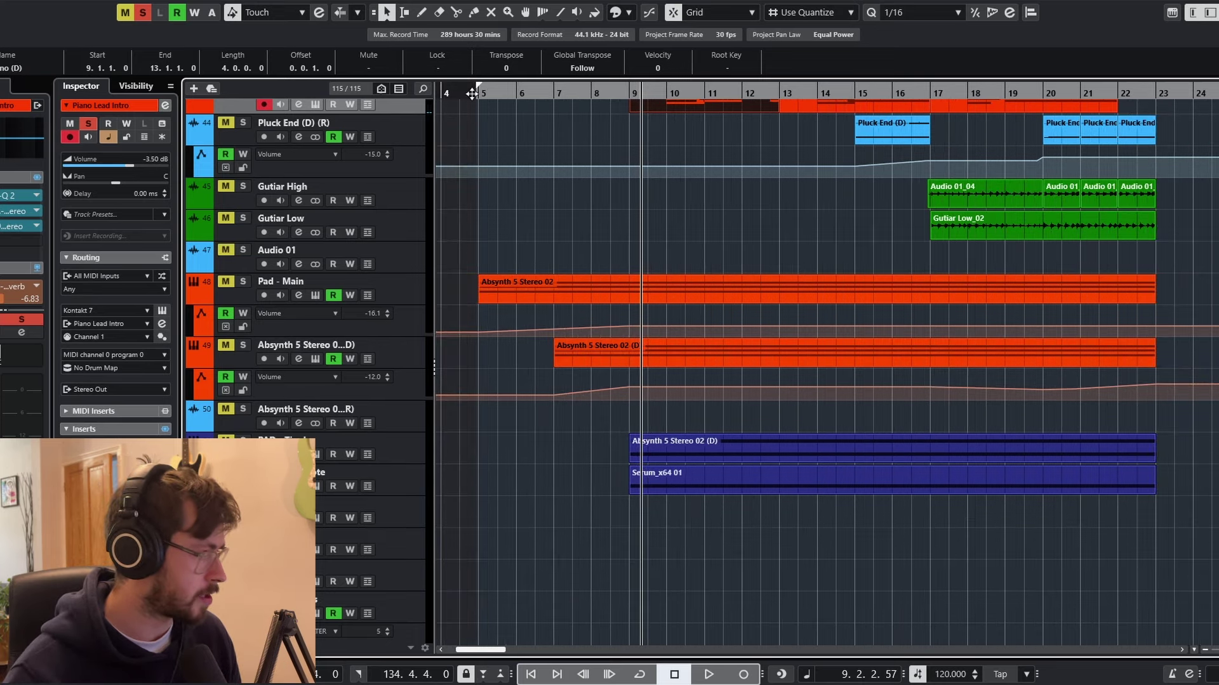
# Audition Pad - Main in solo from just before bar 5, bring in the Absynth duplicate below it, and clear the solos
pyautogui.click(471, 94)
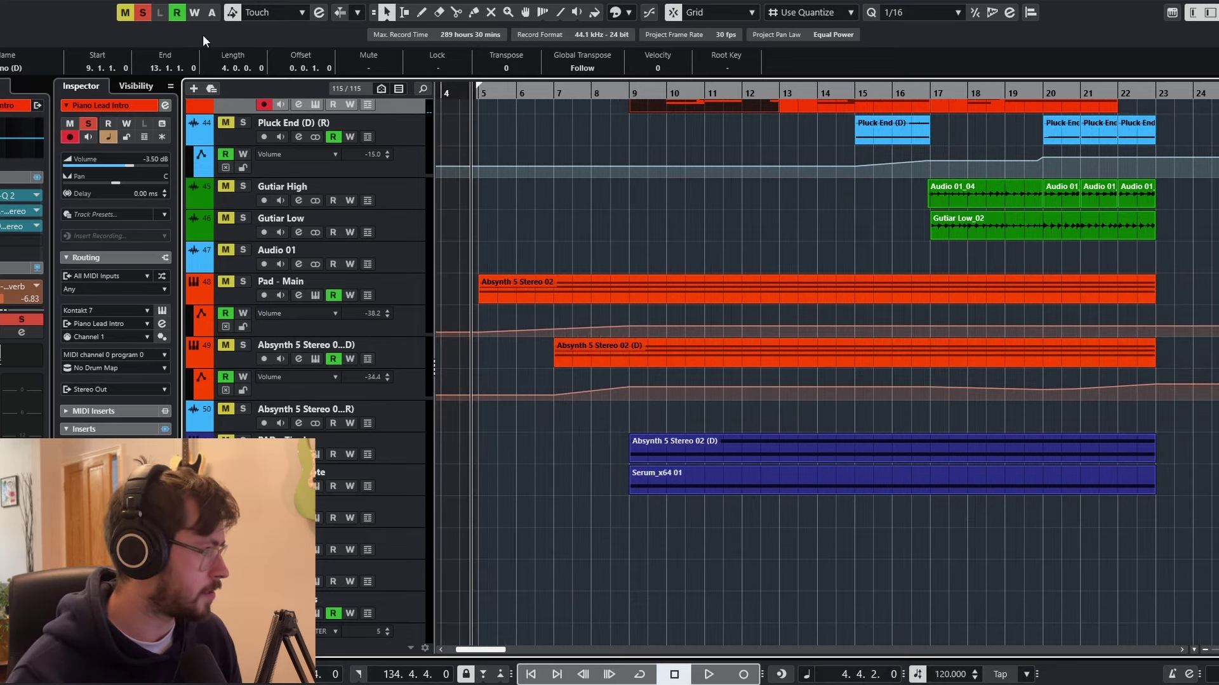
pyautogui.click(142, 11)
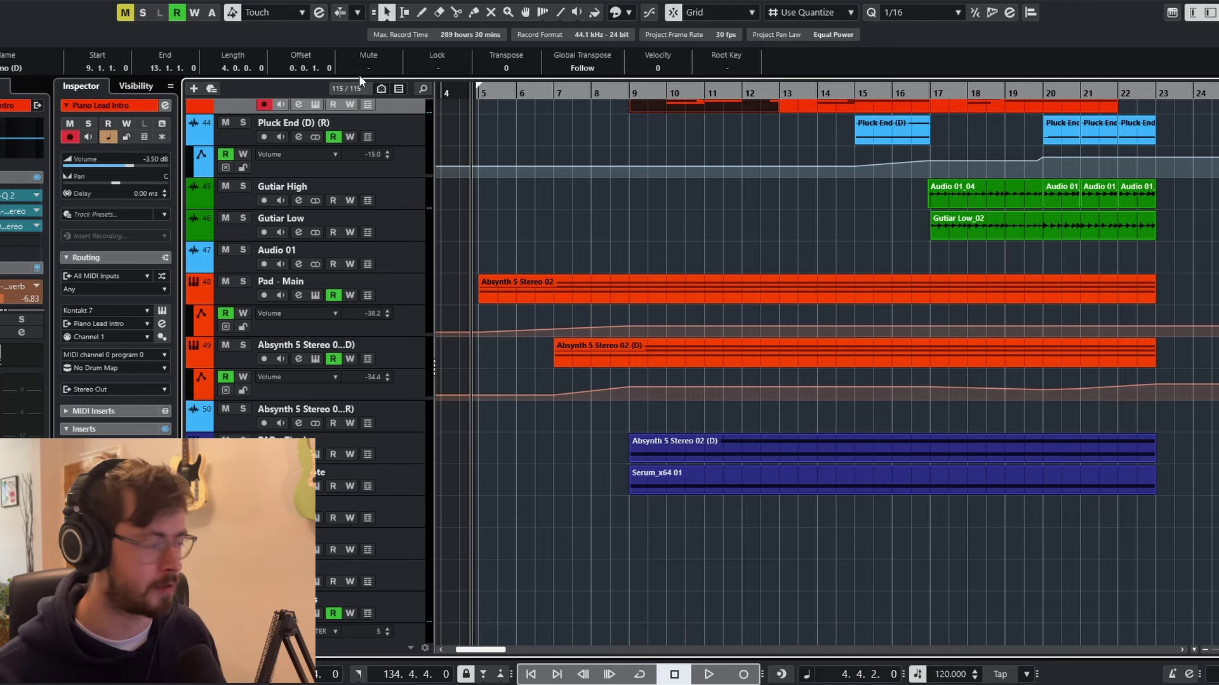
pyautogui.click(273, 282)
pyautogui.click(243, 281)
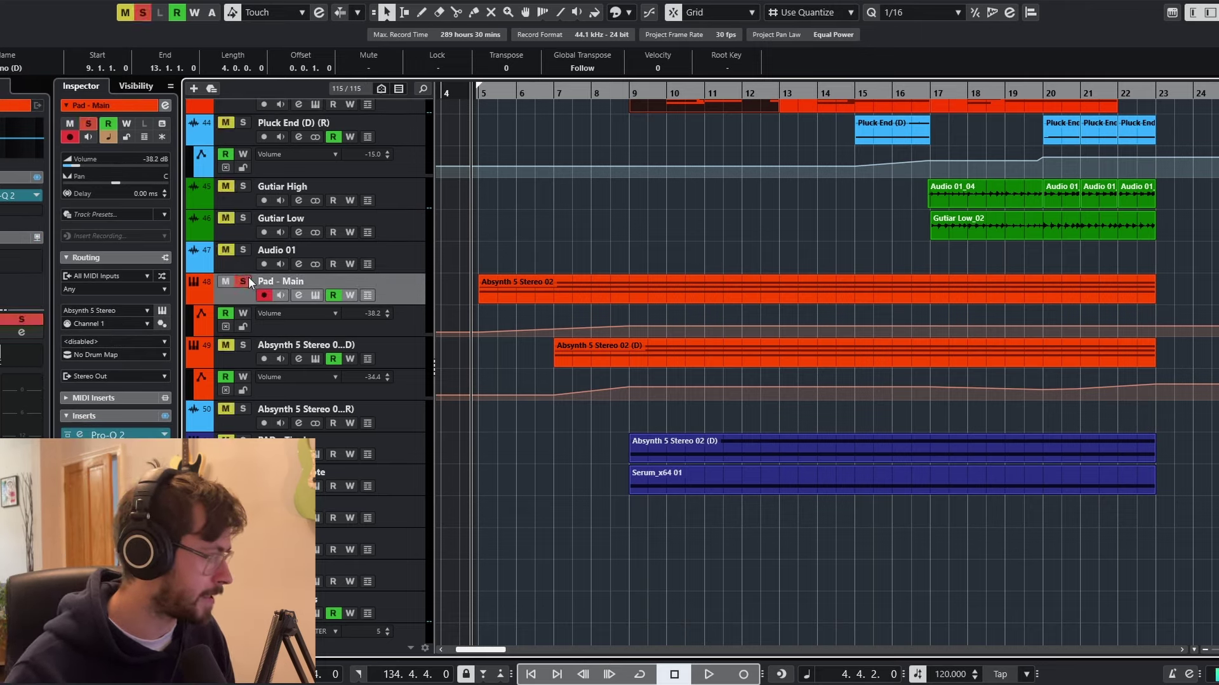
pyautogui.press('space')
pyautogui.click(28, 348)
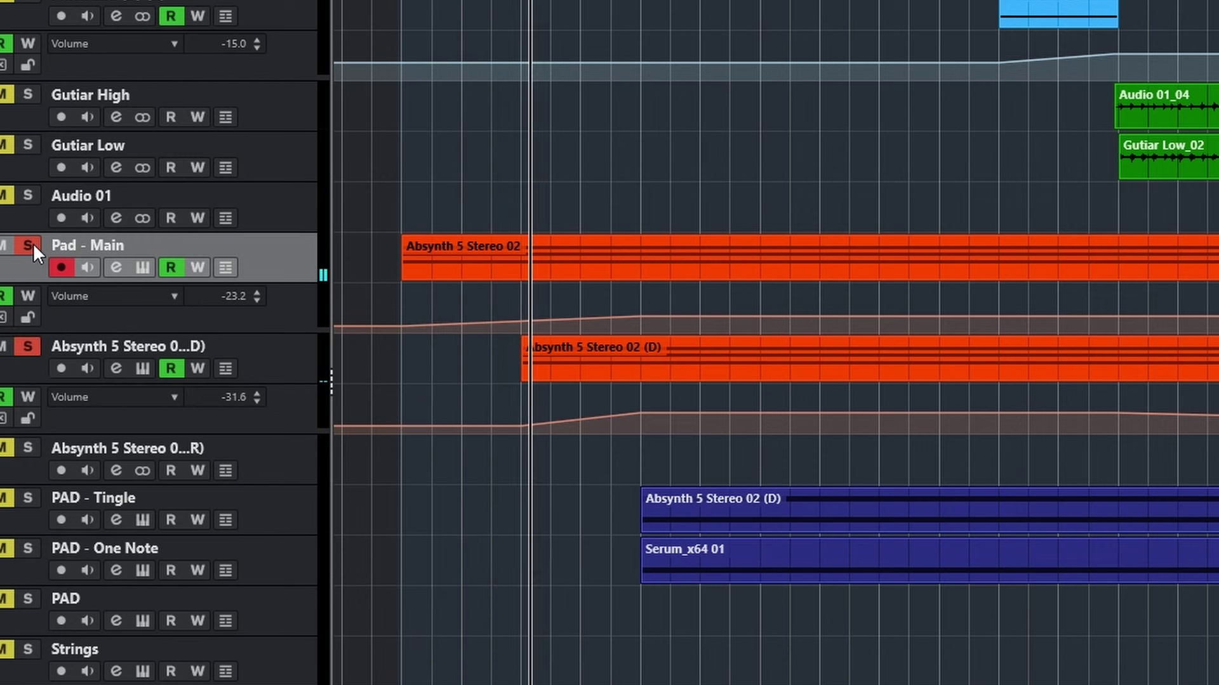
pyautogui.click(32, 245)
pyautogui.click(28, 346)
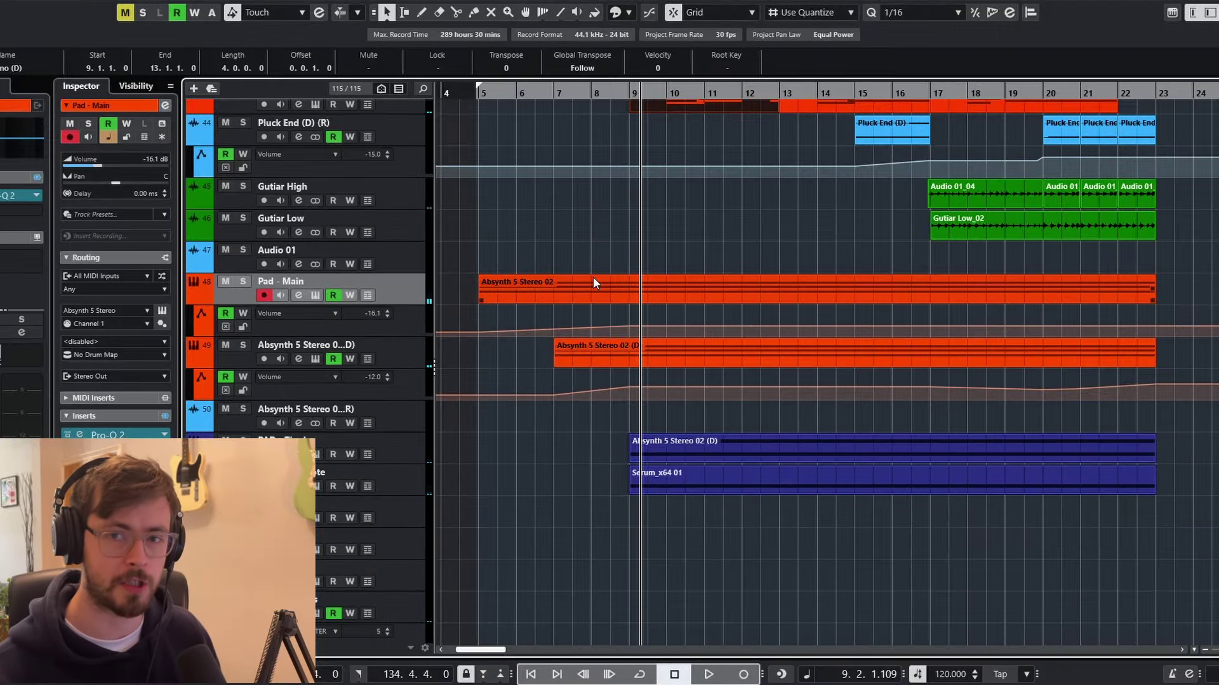
# Open the Pad - Main clip's notes, try raising the A3 note to A4, and undo the move
pyautogui.doubleClick(594, 281)
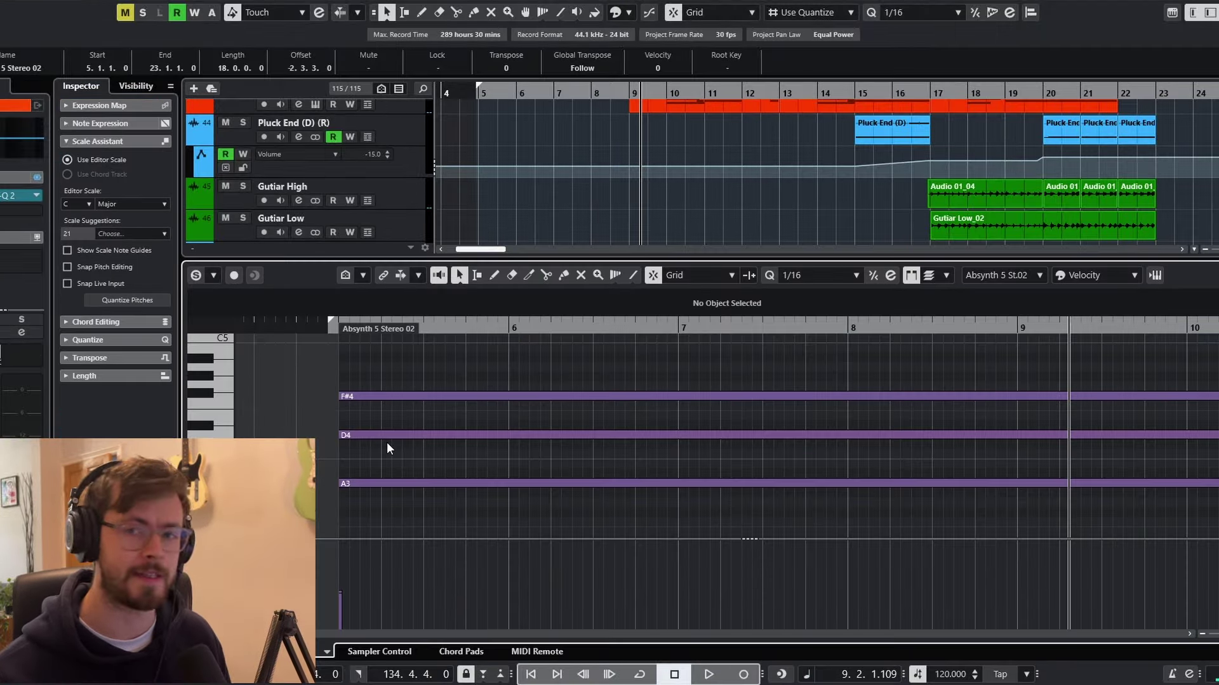
pyautogui.moveTo(379, 485); pyautogui.dragTo(376, 367)
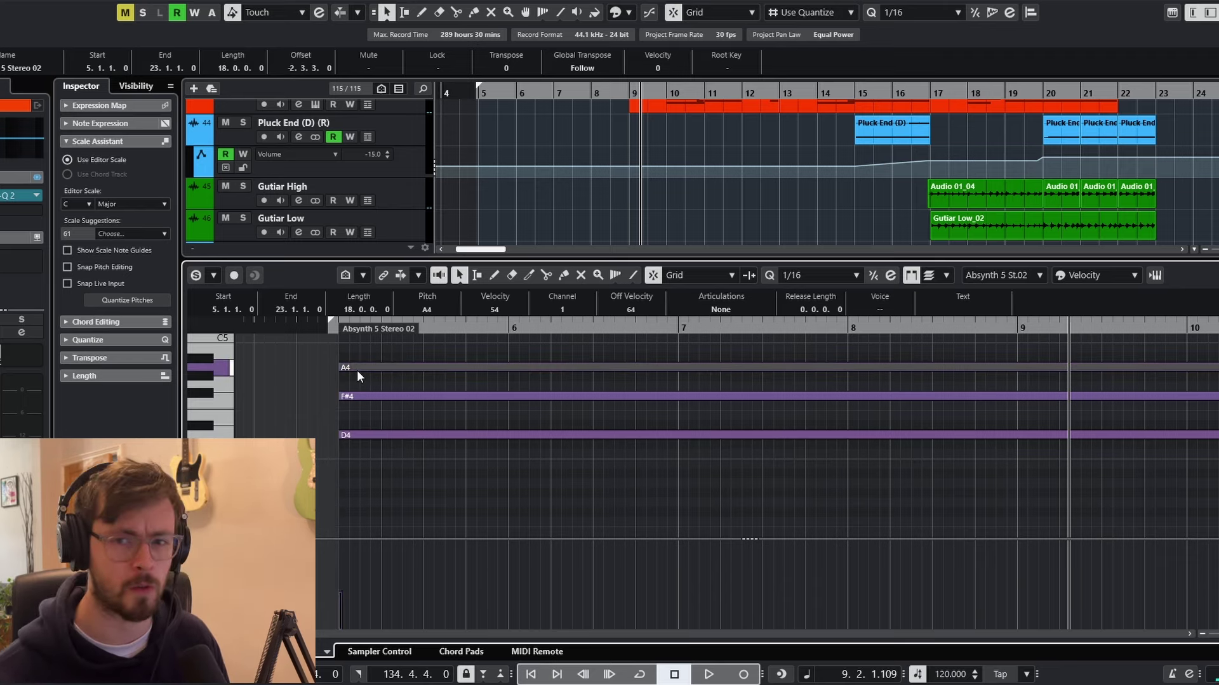
pyautogui.hotkey('ctrl', 'z')
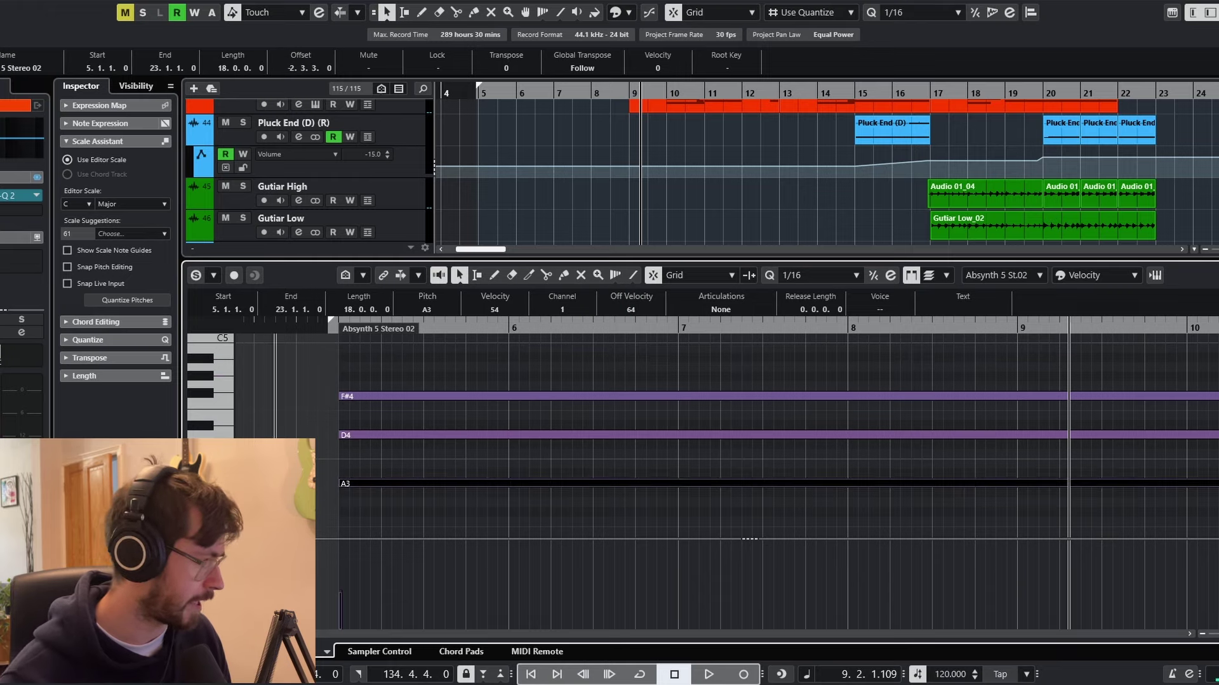
pyautogui.hotkey('ctrl', 'alt', 'e')
# Audition the duplicate Absynth pad track in solo from bar 6, and view its Absynth 5 patch
pyautogui.click(544, 90)
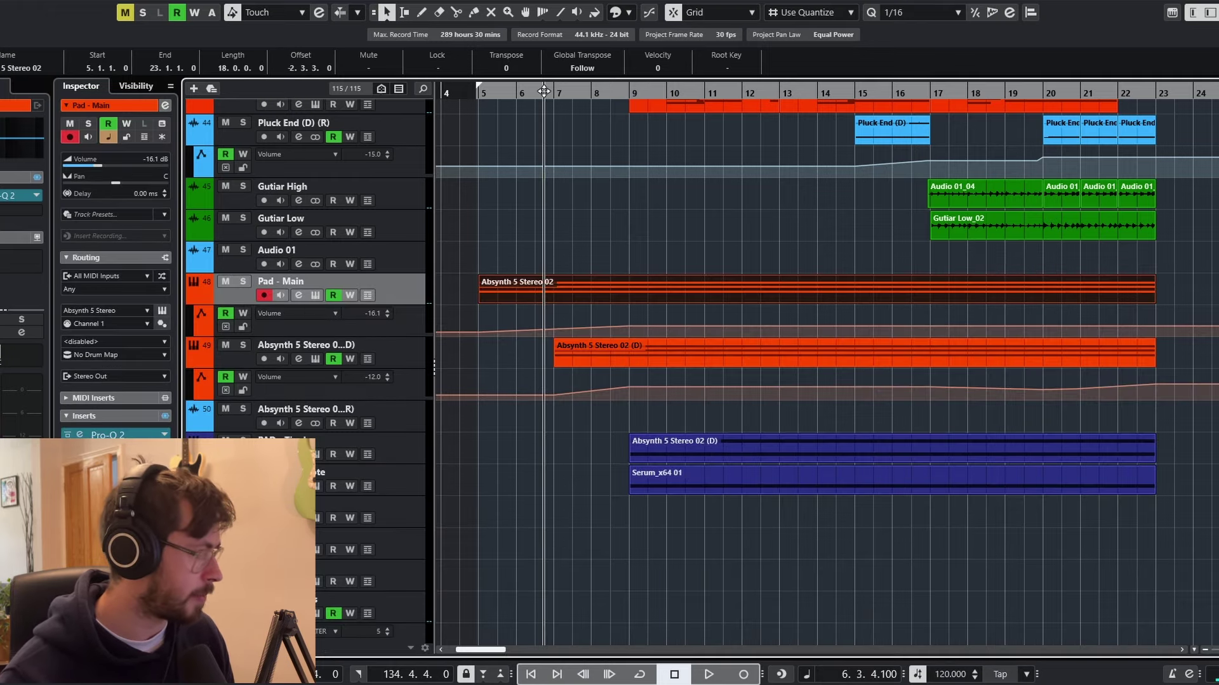
pyautogui.click(242, 345)
pyautogui.click(296, 350)
pyautogui.press('space')
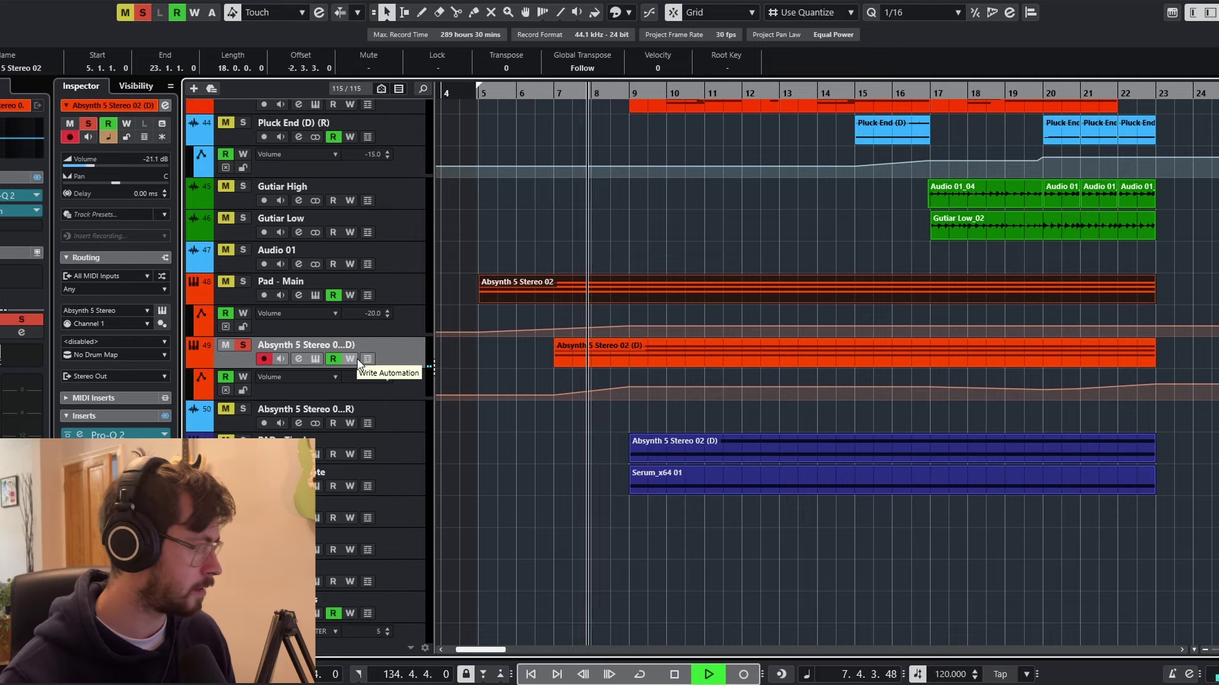
pyautogui.press('space')
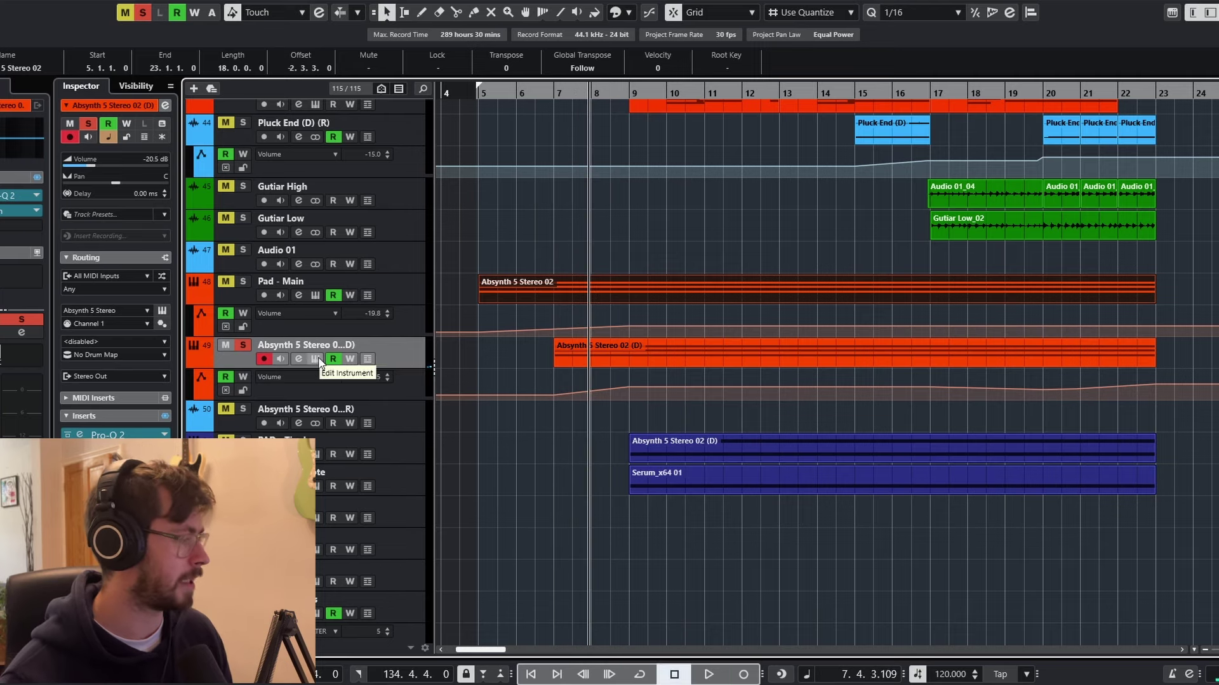
pyautogui.click(315, 359)
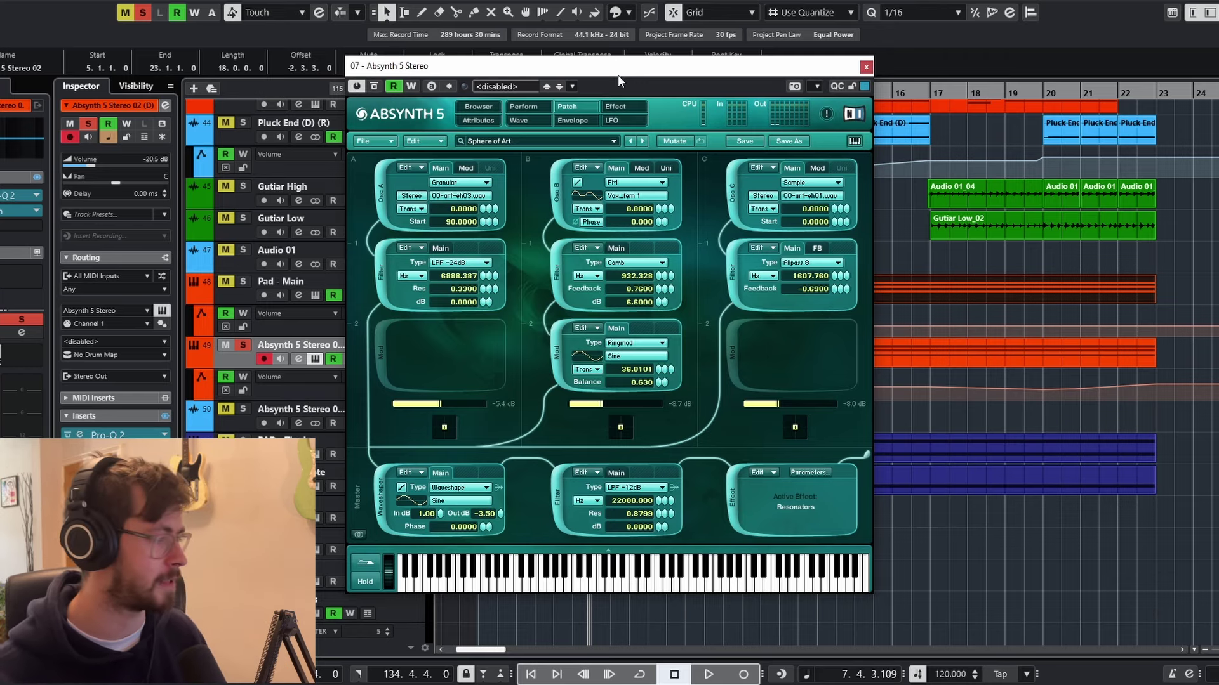
pyautogui.click(865, 66)
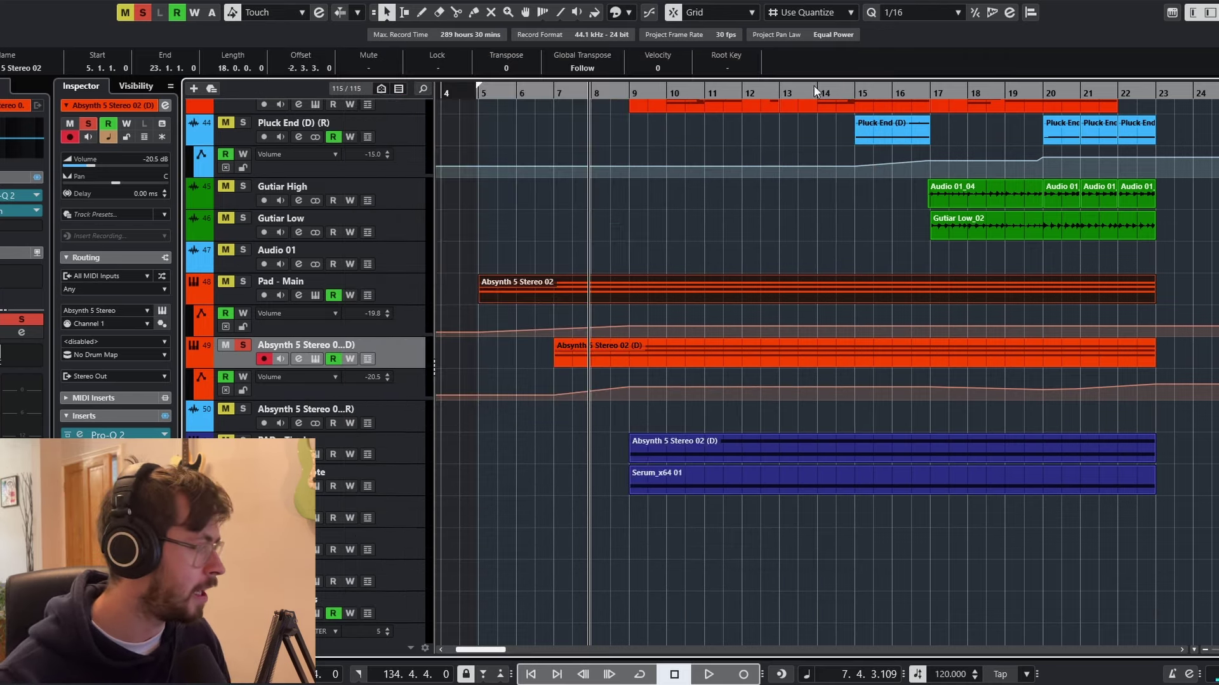
# Clear the pad solo and play the intro, including from bar 13 with the second Piano Lead Intro clip's notes open
pyautogui.click(242, 346)
pyautogui.press('space')
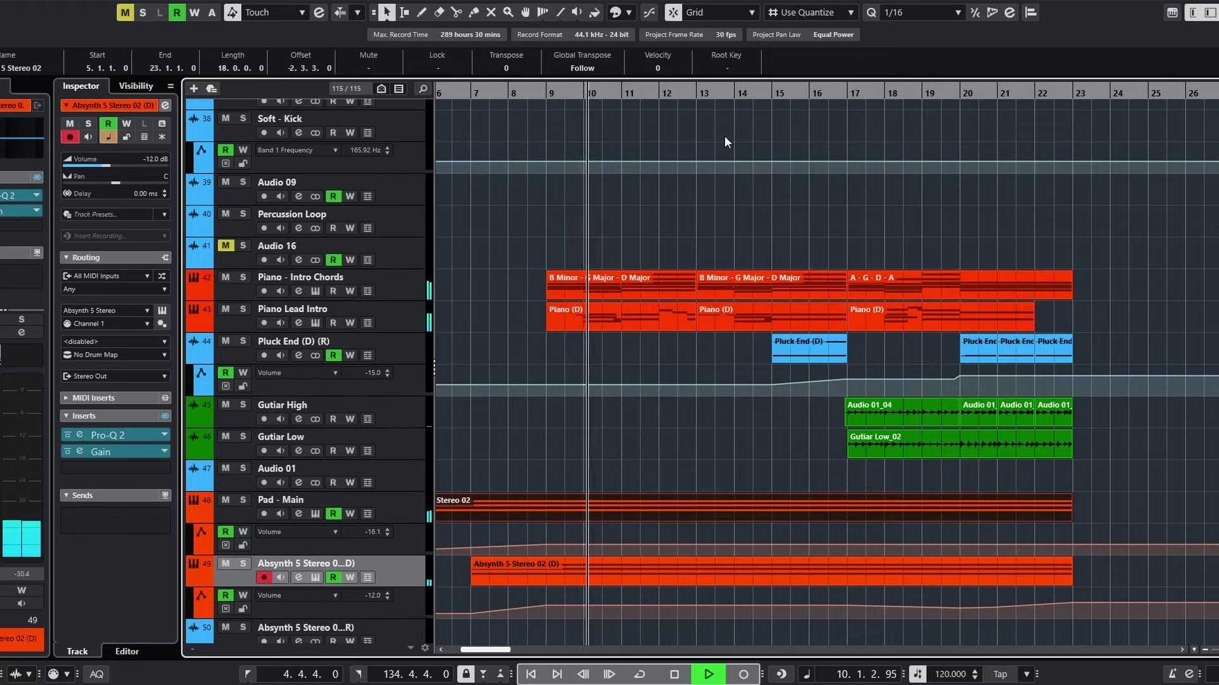
pyautogui.doubleClick(754, 315)
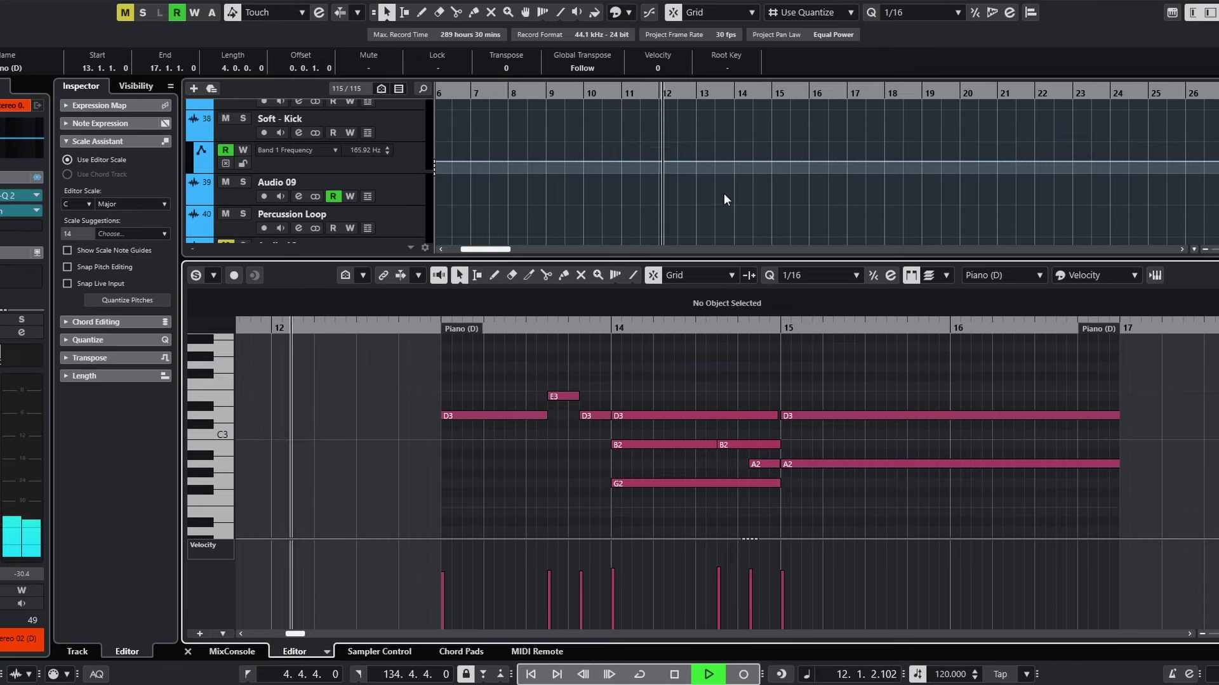
pyautogui.scroll(-5, 724, 197)
pyautogui.press('space')
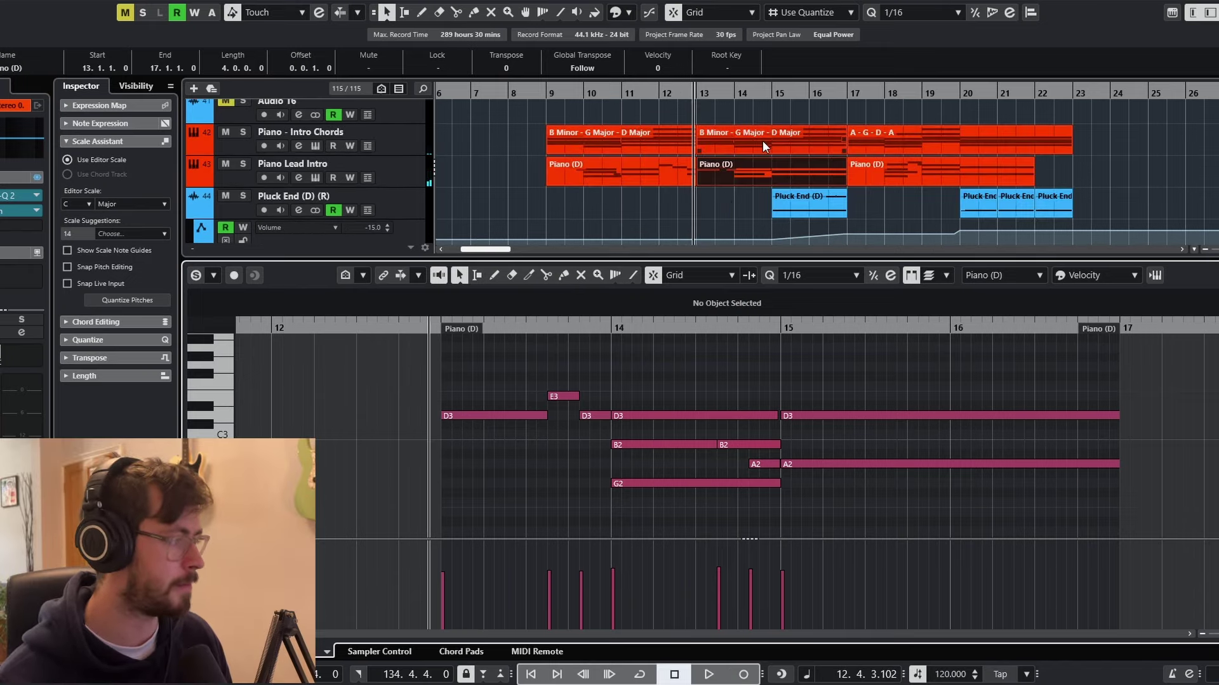
pyautogui.click(437, 329)
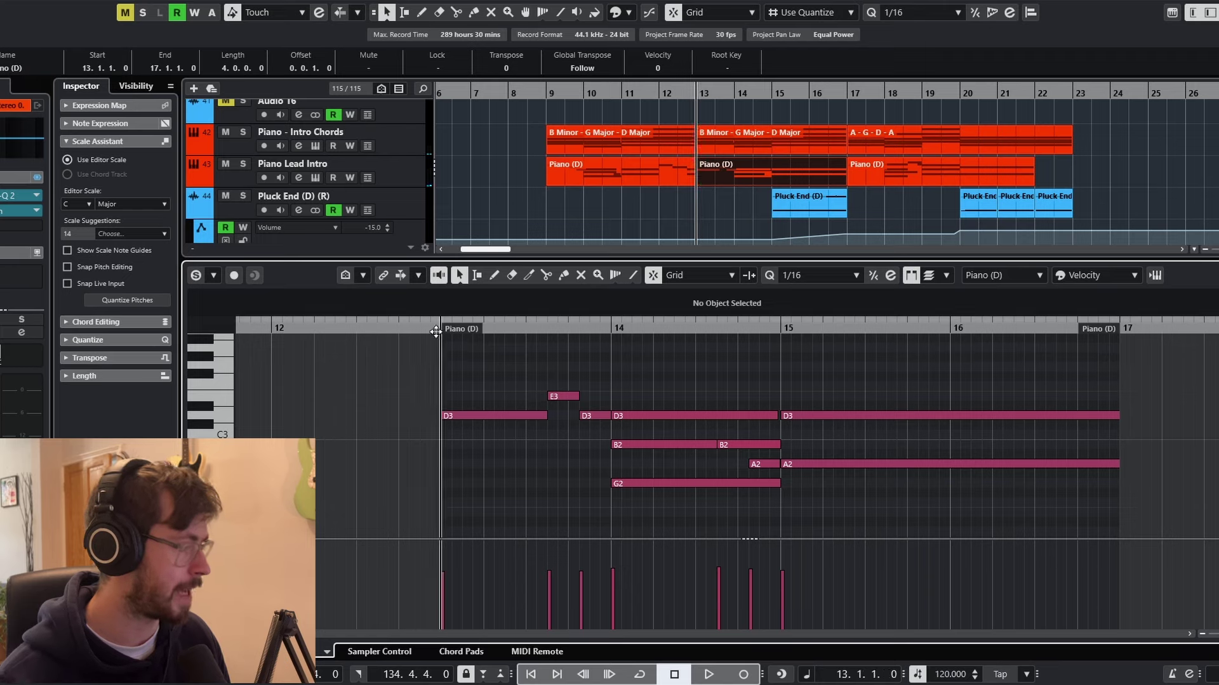
pyautogui.press('space')
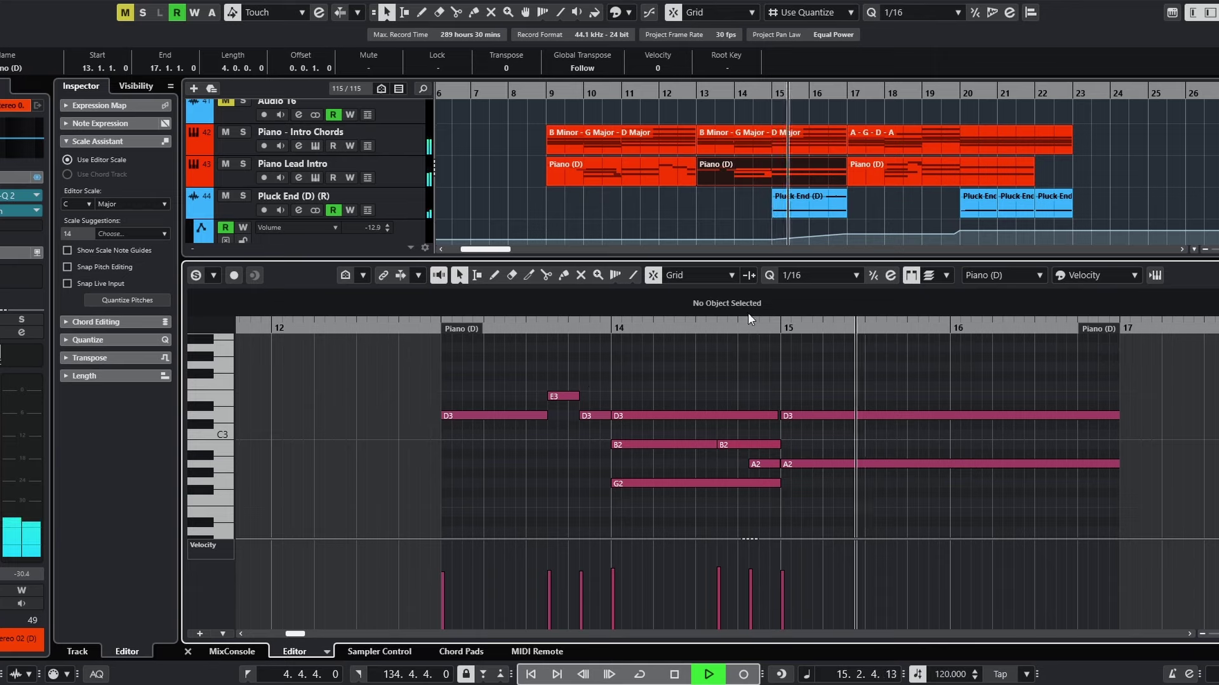
# Audition the Pluck End (D) (R) track in solo around bar 16, clear its solo, and close the note editor
pyautogui.click(243, 196)
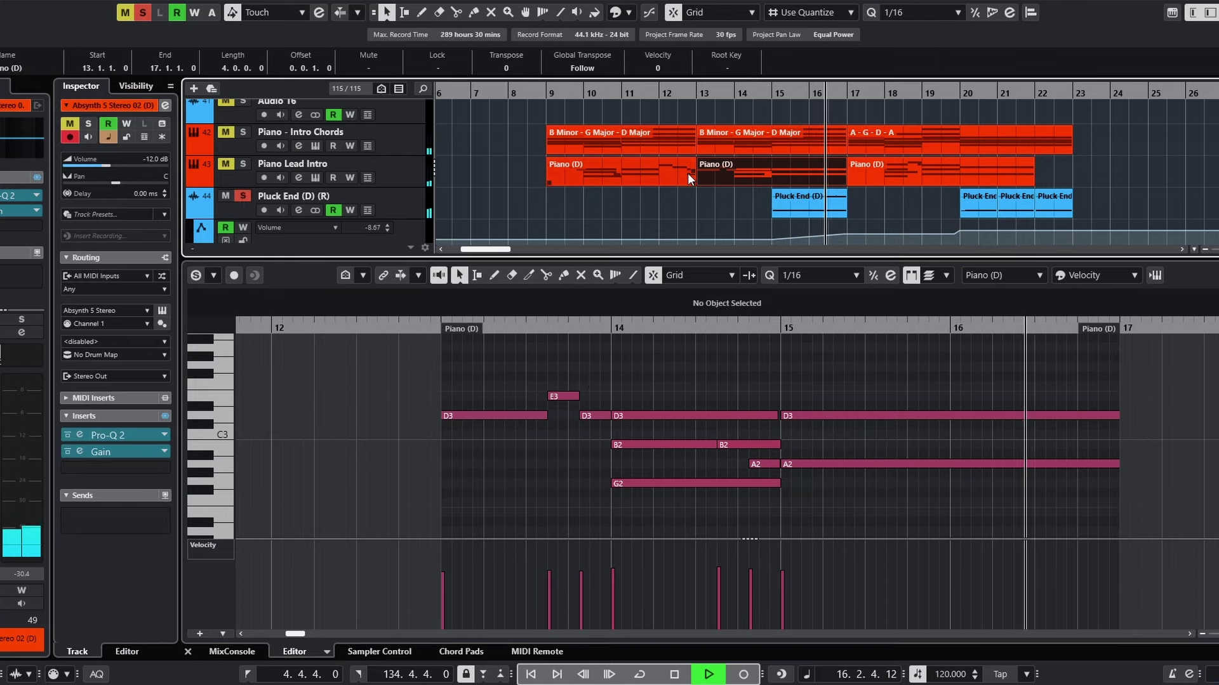
pyautogui.click(799, 104)
pyautogui.press('space')
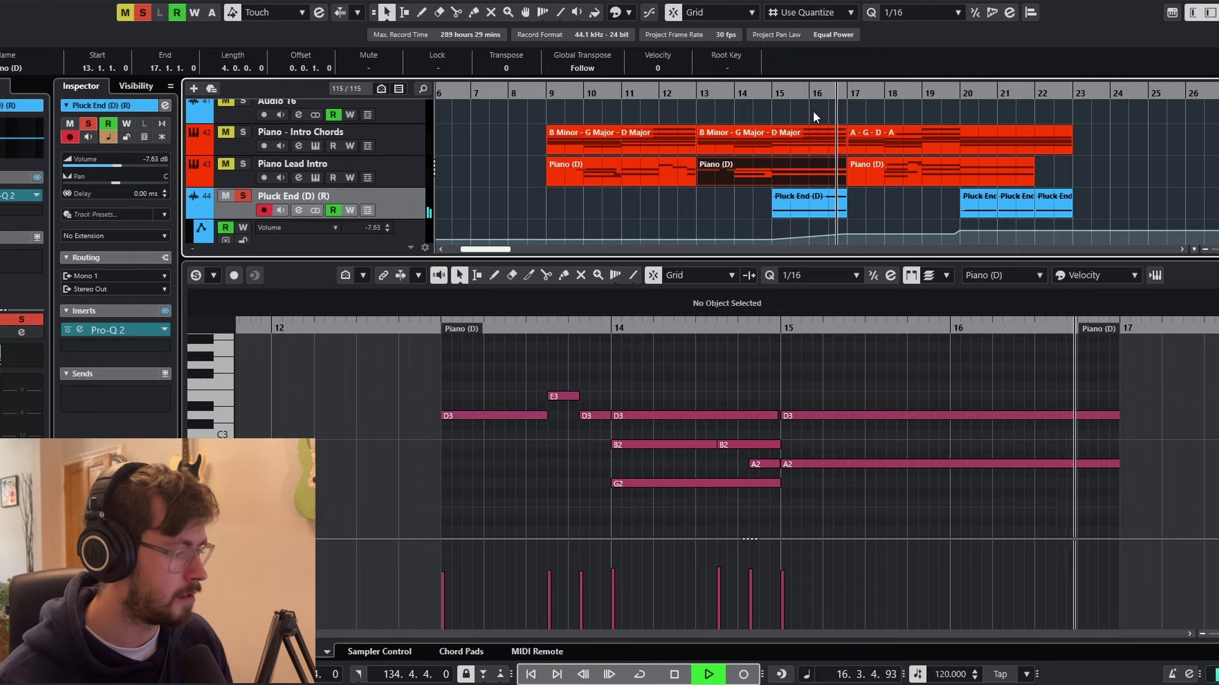
pyautogui.press('space')
pyautogui.click(241, 197)
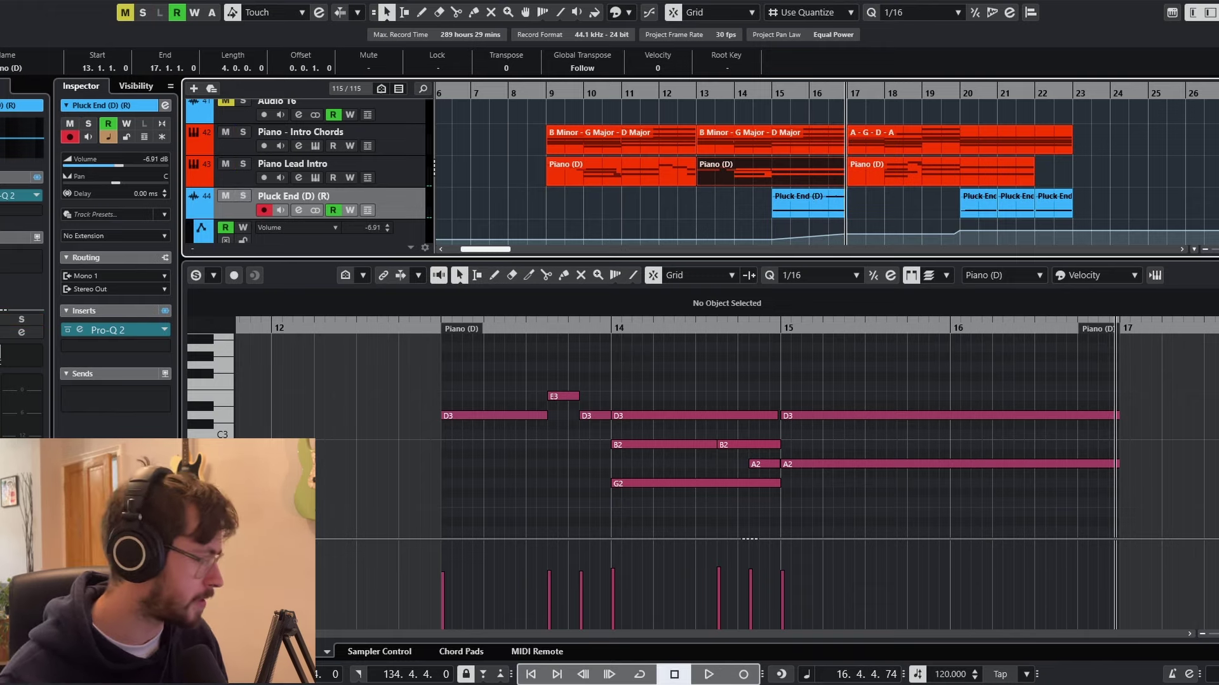
pyautogui.hotkey('ctrl', 'alt', 'e')
# Solo the Nora En Pure - Life on Hold reference track and listen to the passage around bar 28
pyautogui.scroll(-6, 877, 441)
pyautogui.scroll(-4, 879, 440)
pyautogui.press('g')
pyautogui.press('g')
pyautogui.scroll(-7, 886, 447)
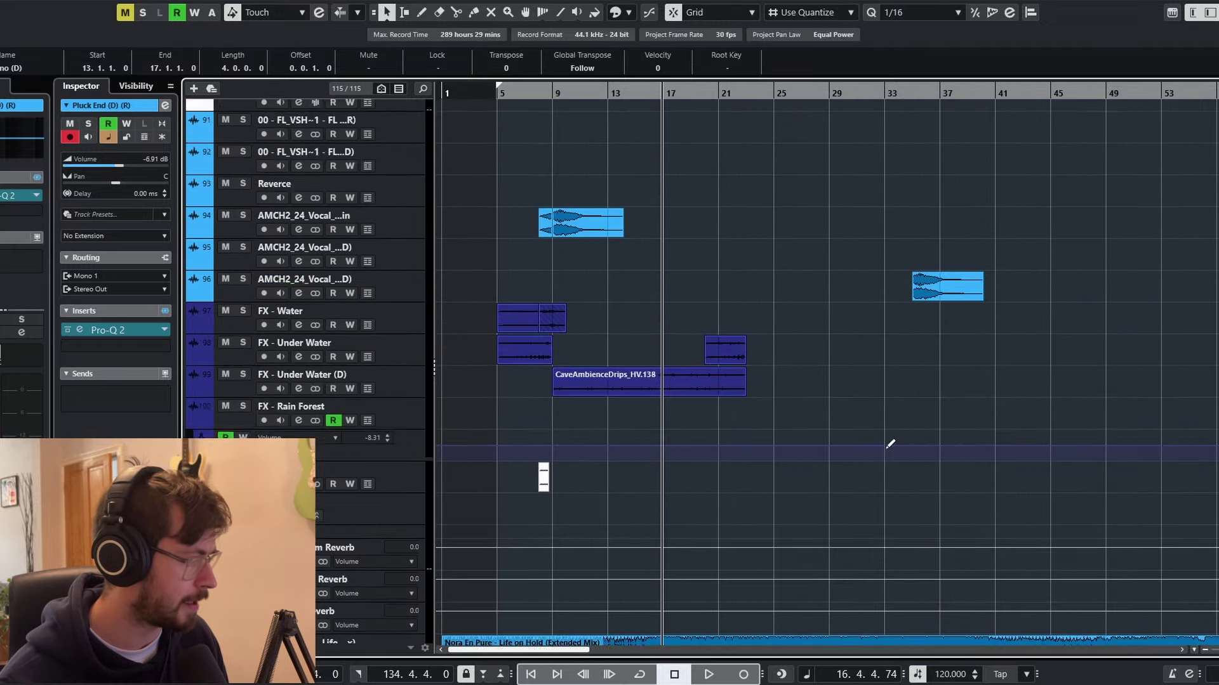
pyautogui.click(365, 559)
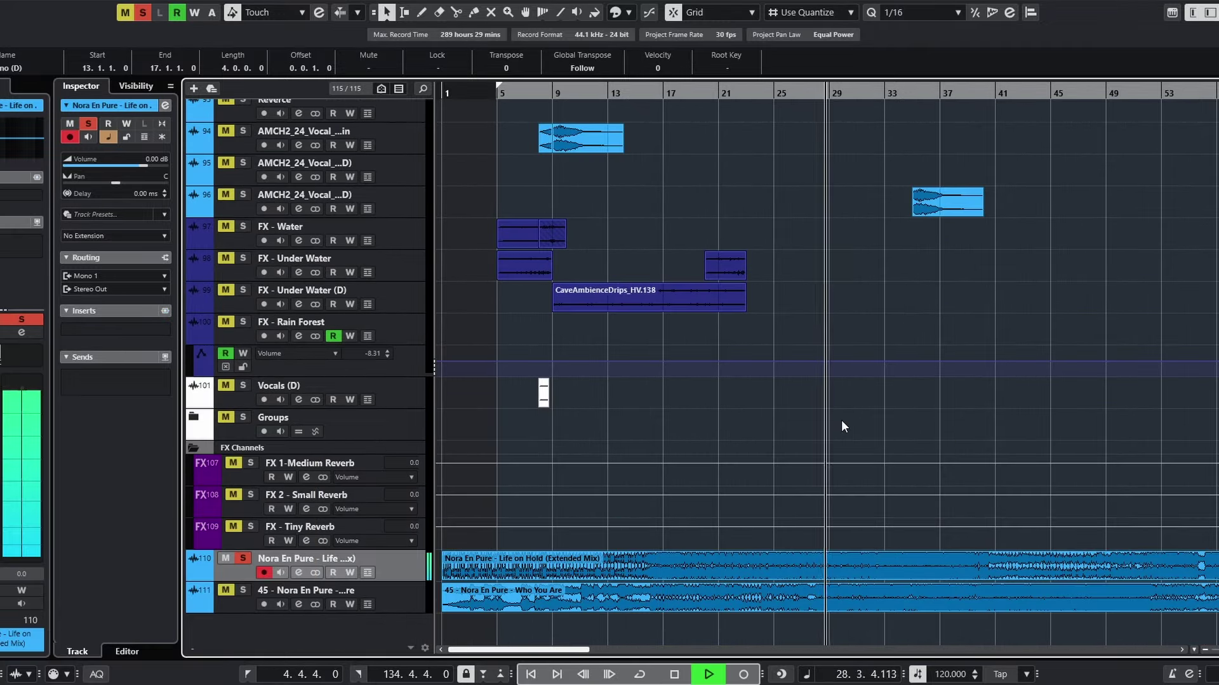
pyautogui.press('space')
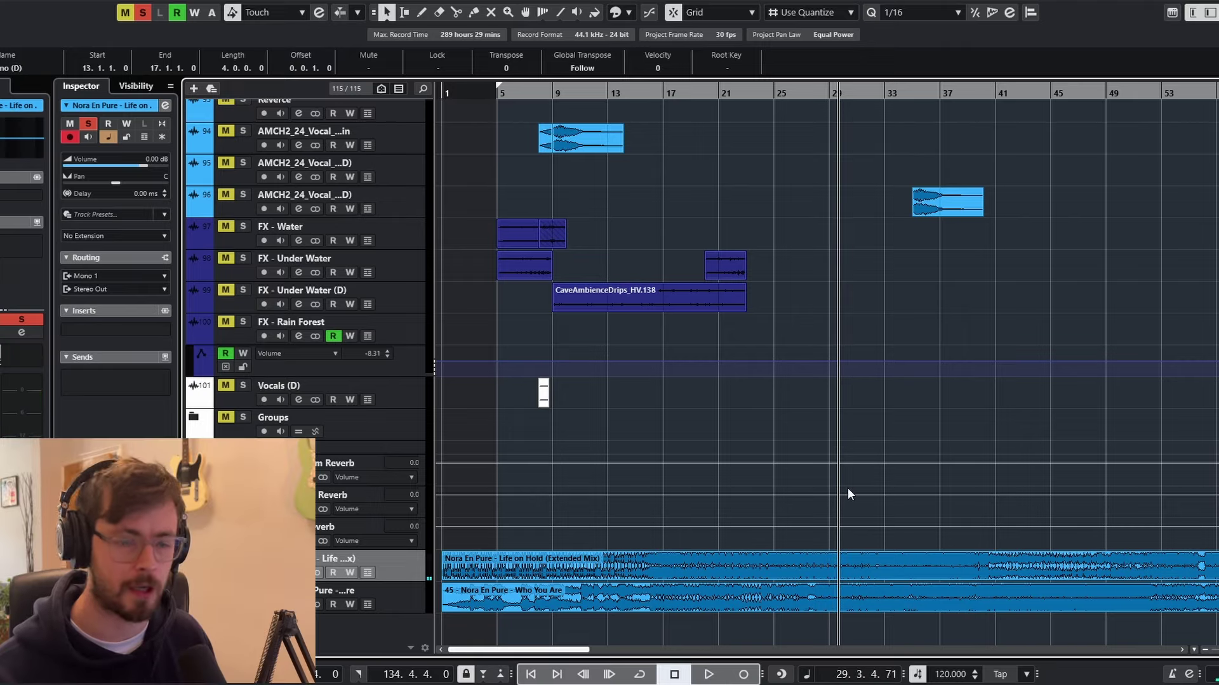
# Clear the solo on the Nora En Pure - Life on Hold reference track, mute it, and return to the intro piano tracks
pyautogui.press('s')
pyautogui.press('m')
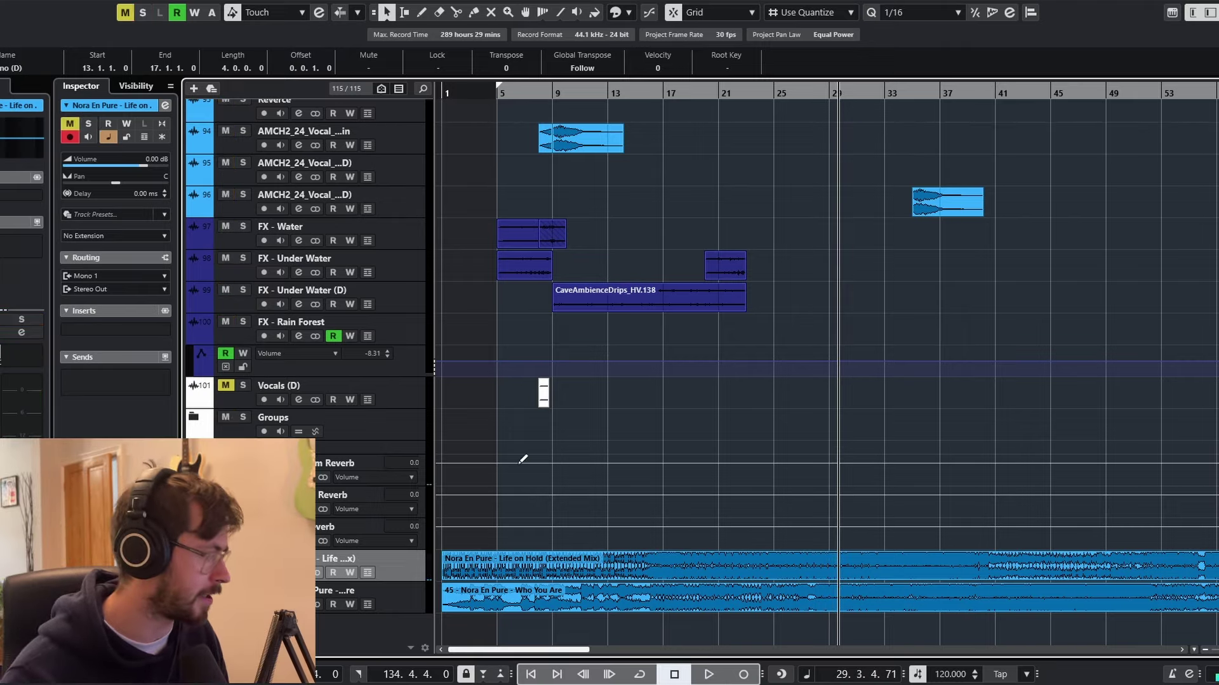
pyautogui.scroll(20, 523, 462)
pyautogui.scroll(3, 615, 445)
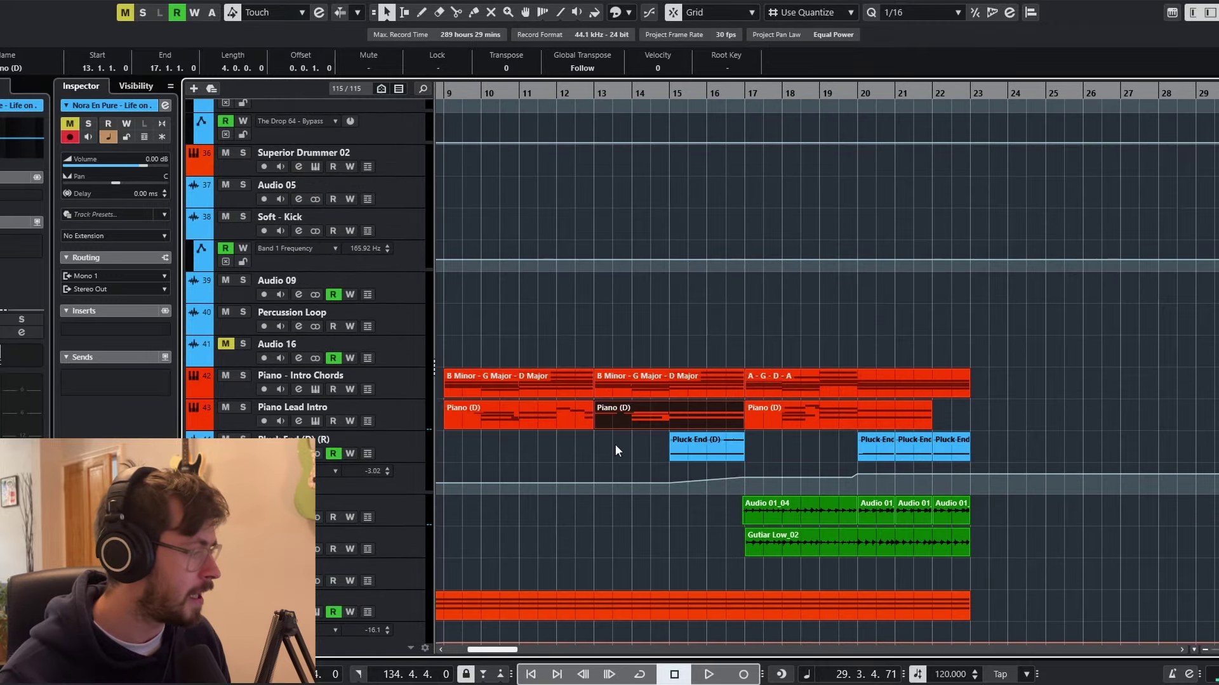
# Audition the Piano - Intro Chords track in solo from around bar 16 with the A - G - D - A clip's notes open
pyautogui.click(721, 90)
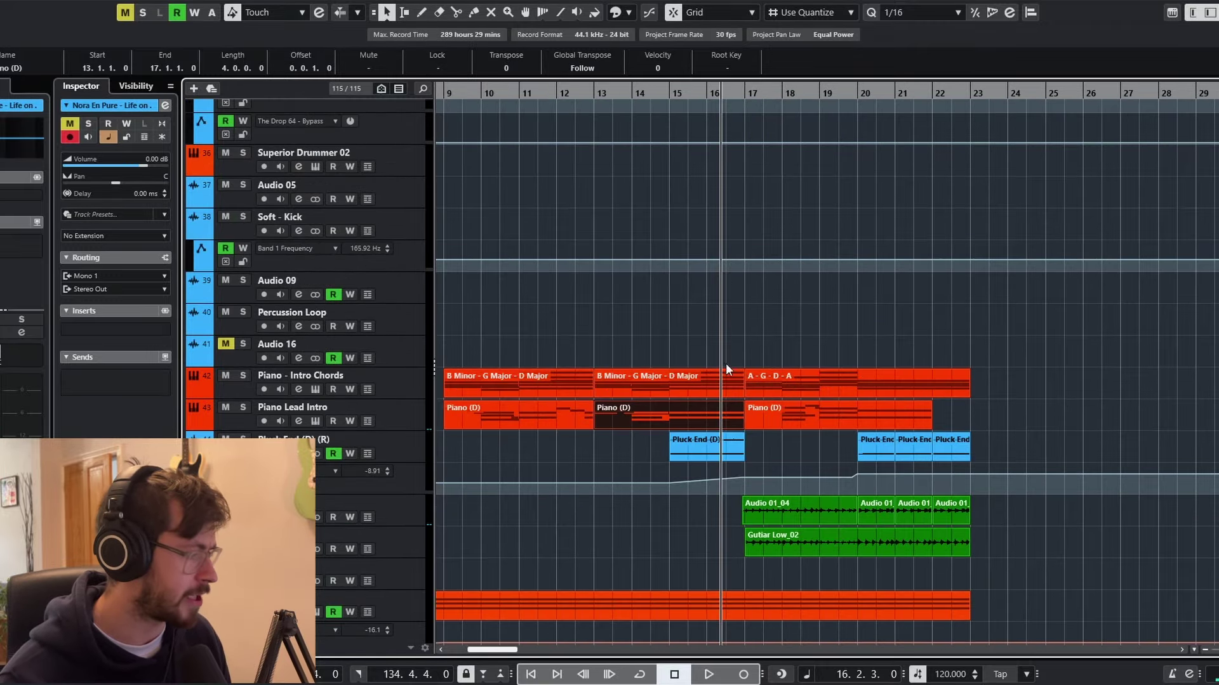
pyautogui.click(258, 376)
pyautogui.press('s')
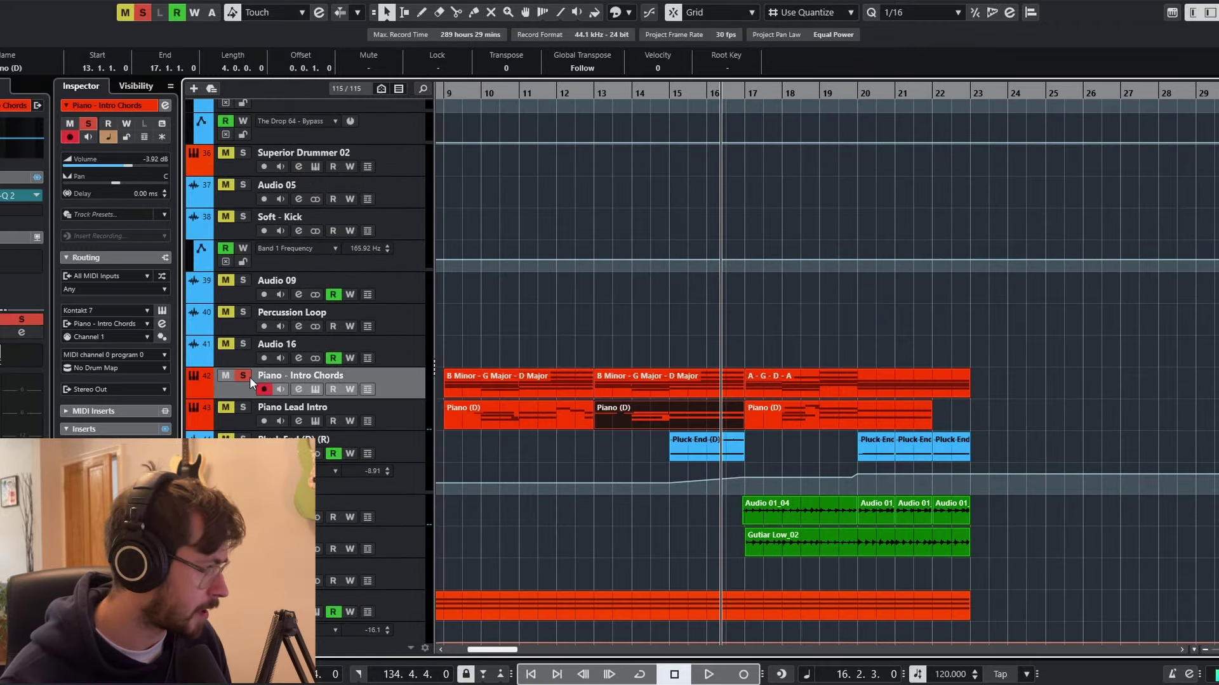
pyautogui.press('space')
pyautogui.doubleClick(801, 379)
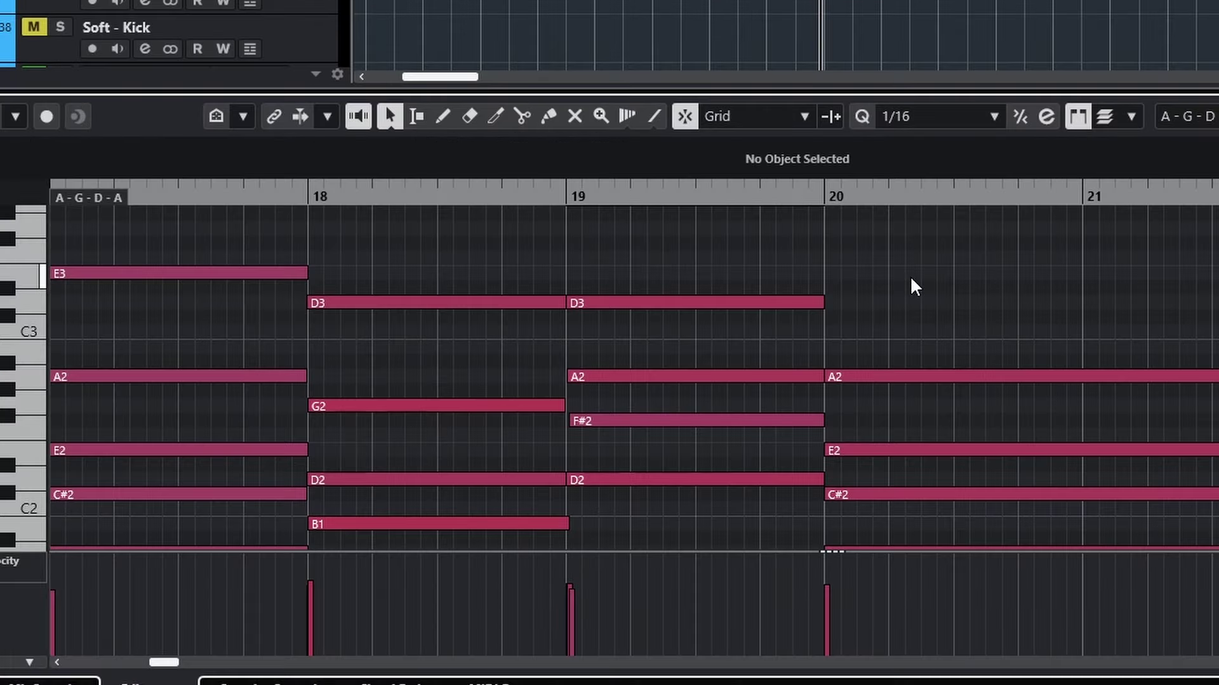
pyautogui.hscroll(-1, 380, 468)
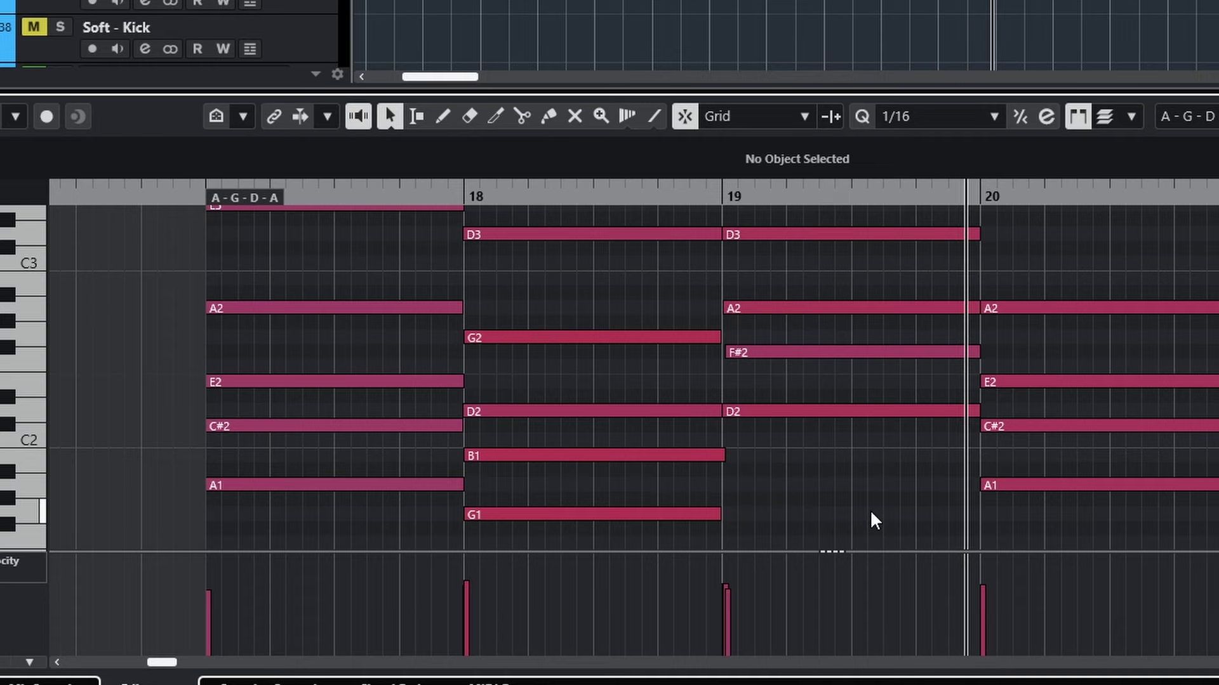
pyautogui.press('space')
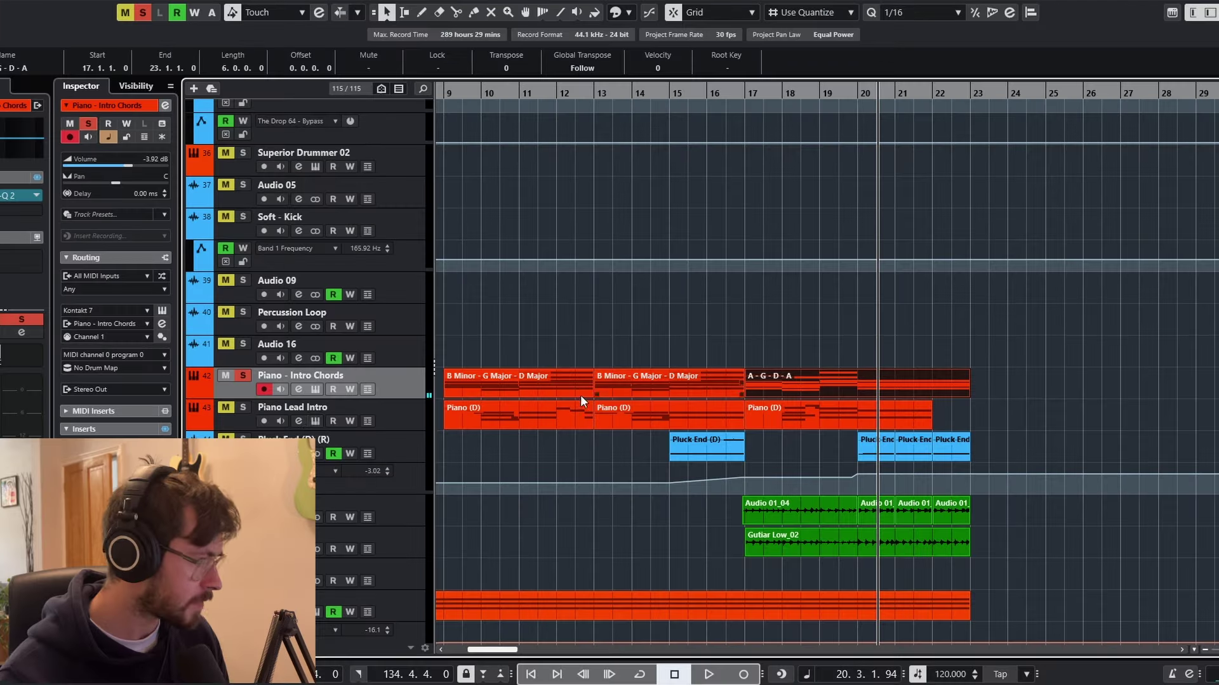
# Audition Piano Lead Intro together with the chords from just before bar 17, with its third clip's notes open, and clear all solos
pyautogui.click(296, 411)
pyautogui.click(740, 89)
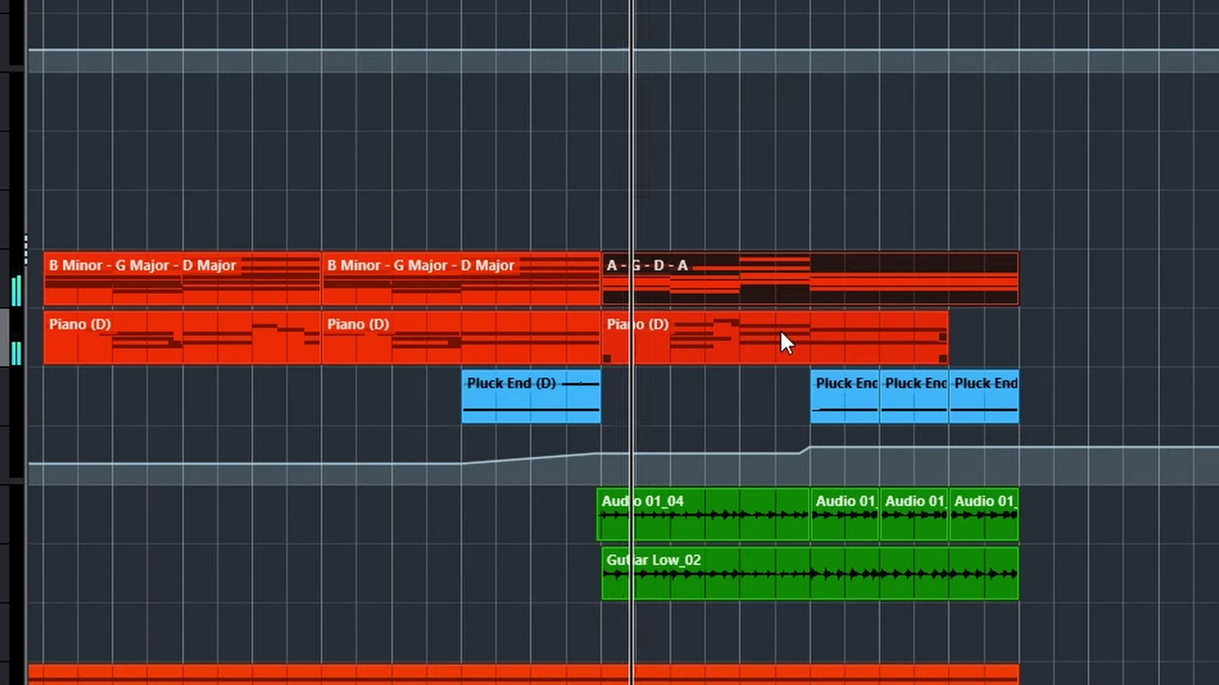
pyautogui.doubleClick(780, 329)
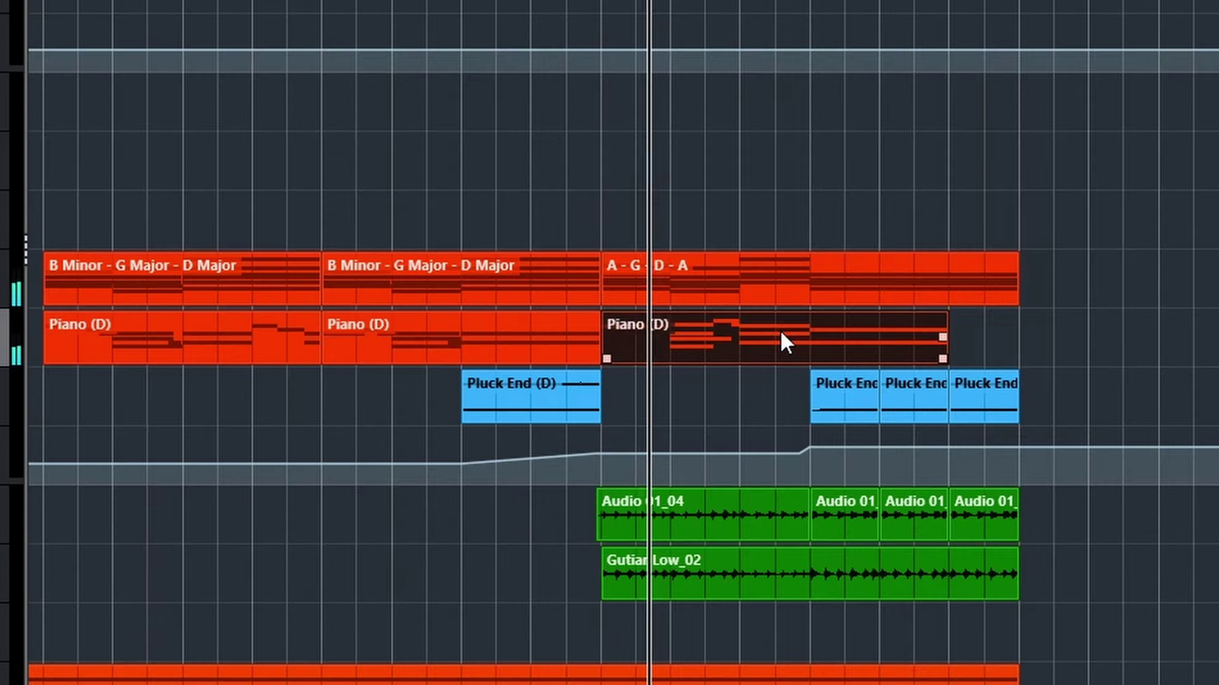
pyautogui.hscroll(-5, 779, 329)
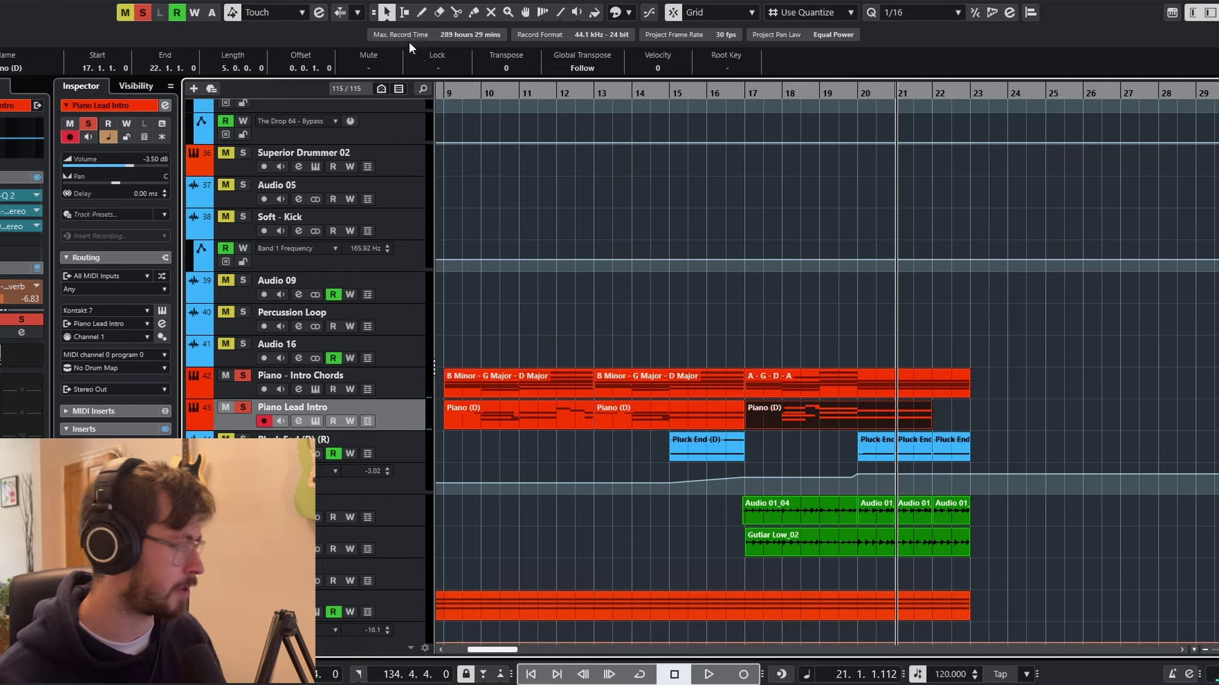
pyautogui.click(142, 12)
# Audition the Gutiar High and Gutiar Low tracks together in solo from just before bar 17, and clear both solos
pyautogui.scroll(-6, 881, 264)
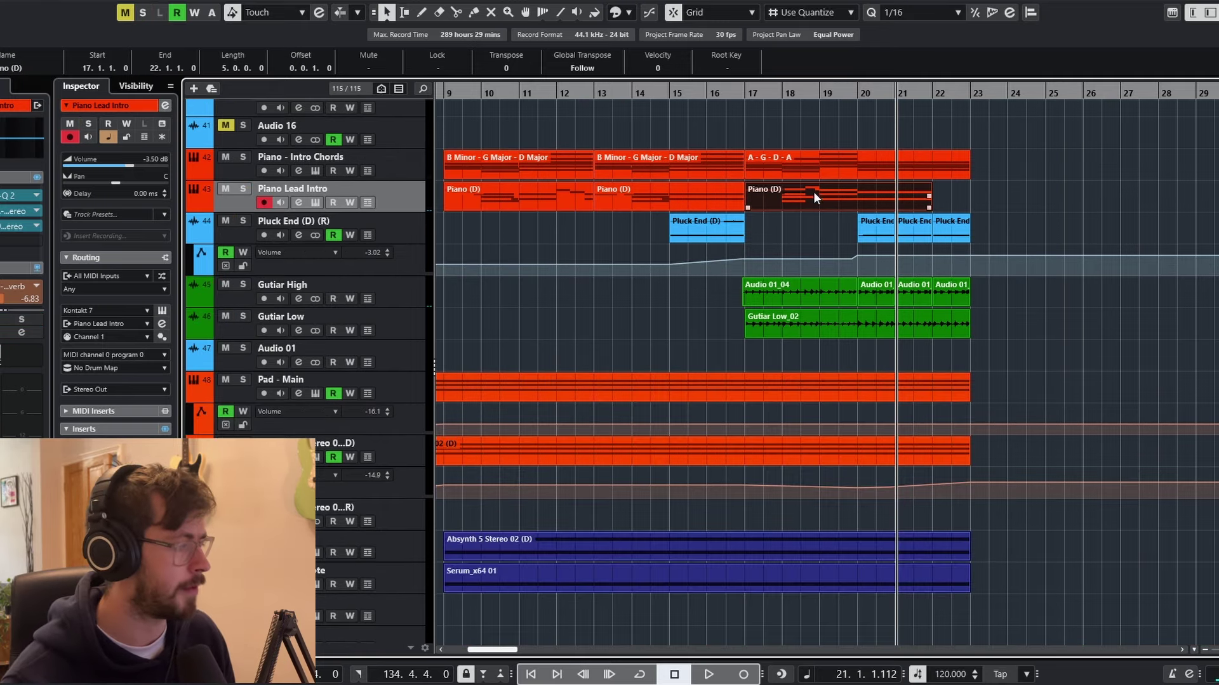
pyautogui.click(736, 92)
pyautogui.click(271, 284)
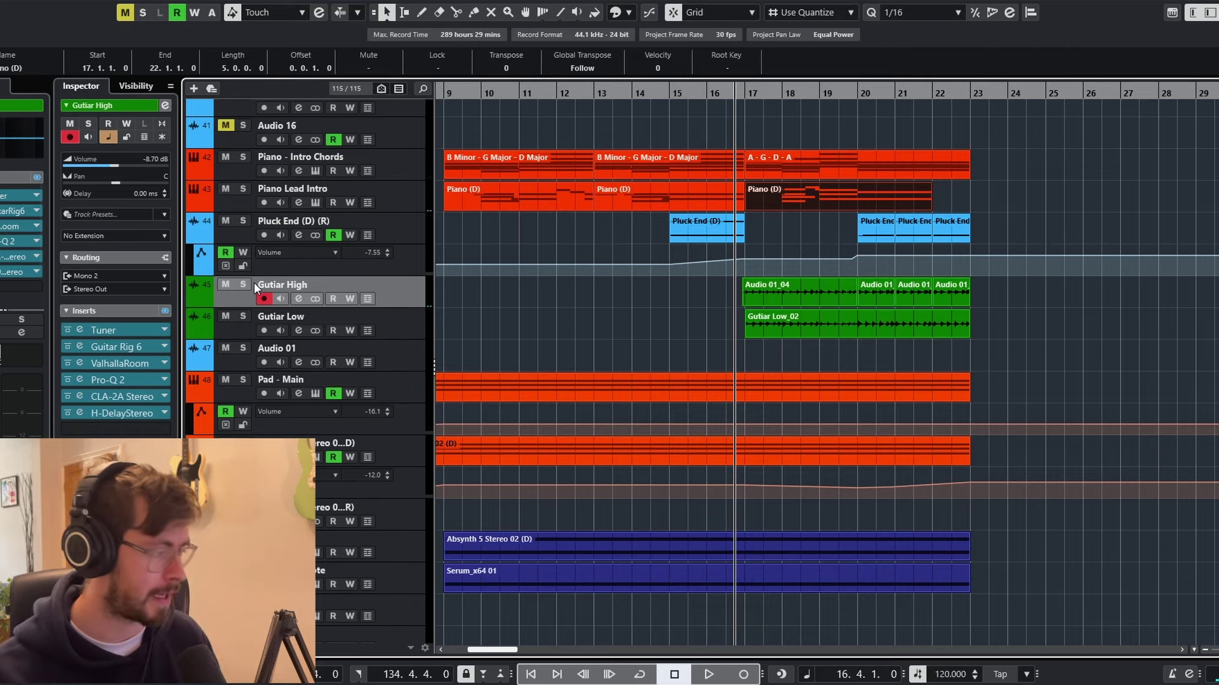
pyautogui.click(243, 285)
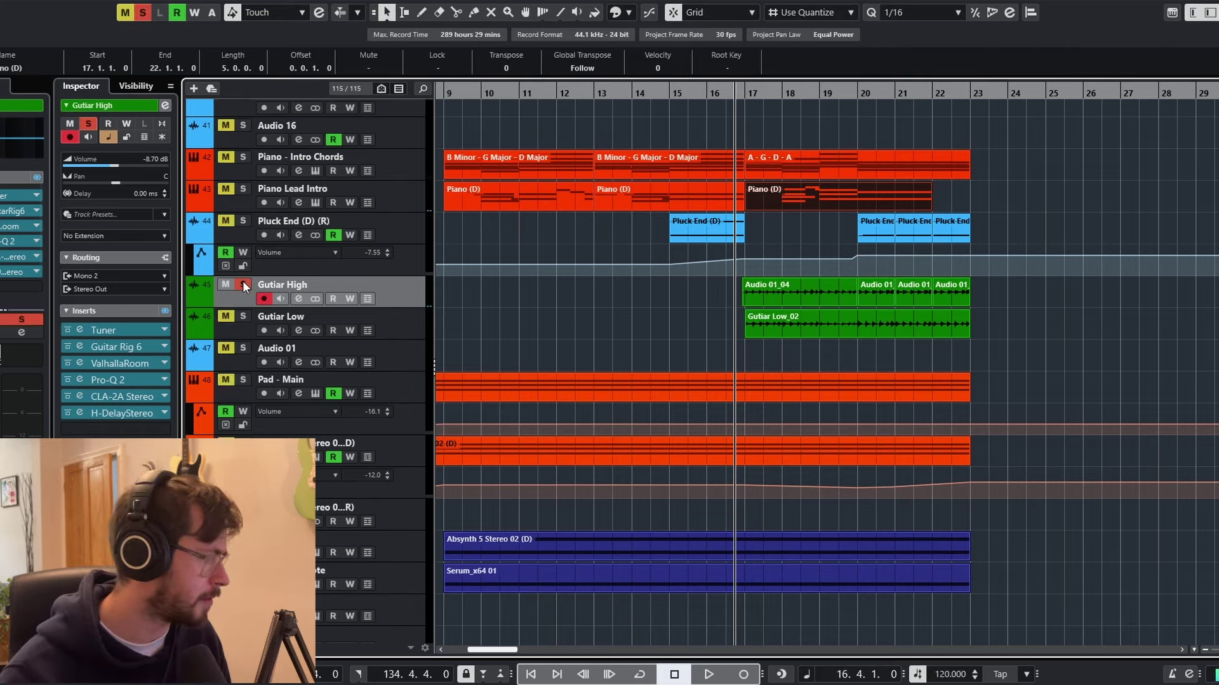
pyautogui.click(243, 316)
pyautogui.press('space')
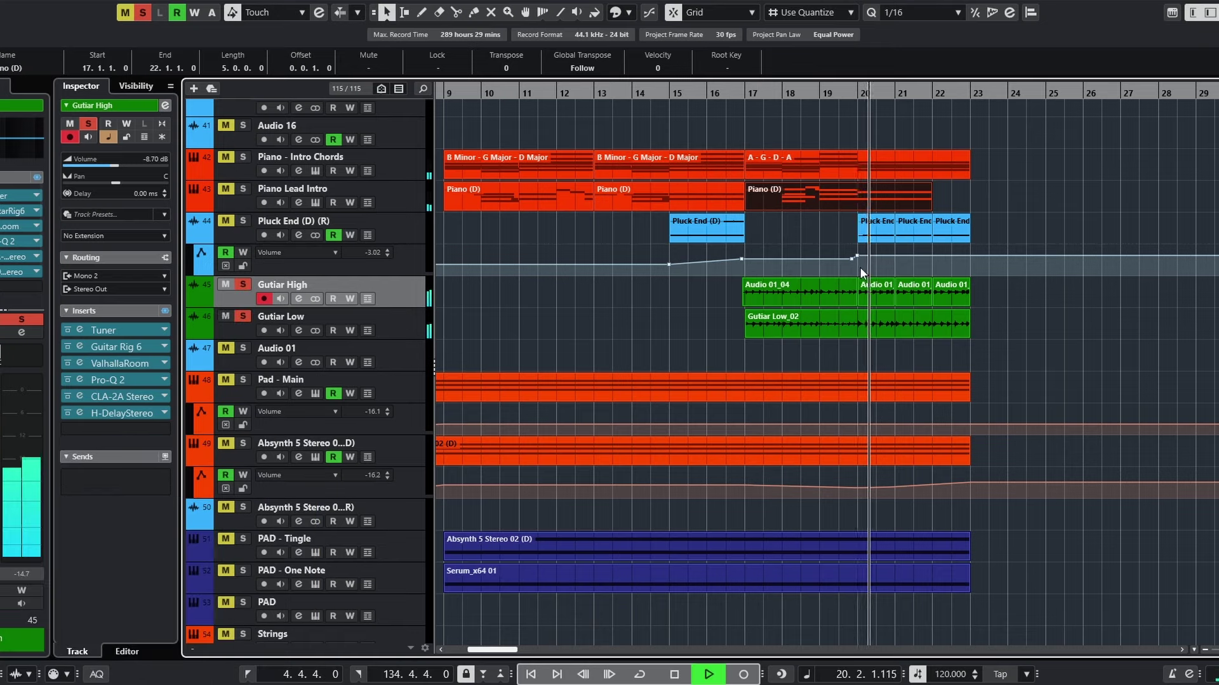
pyautogui.press('space')
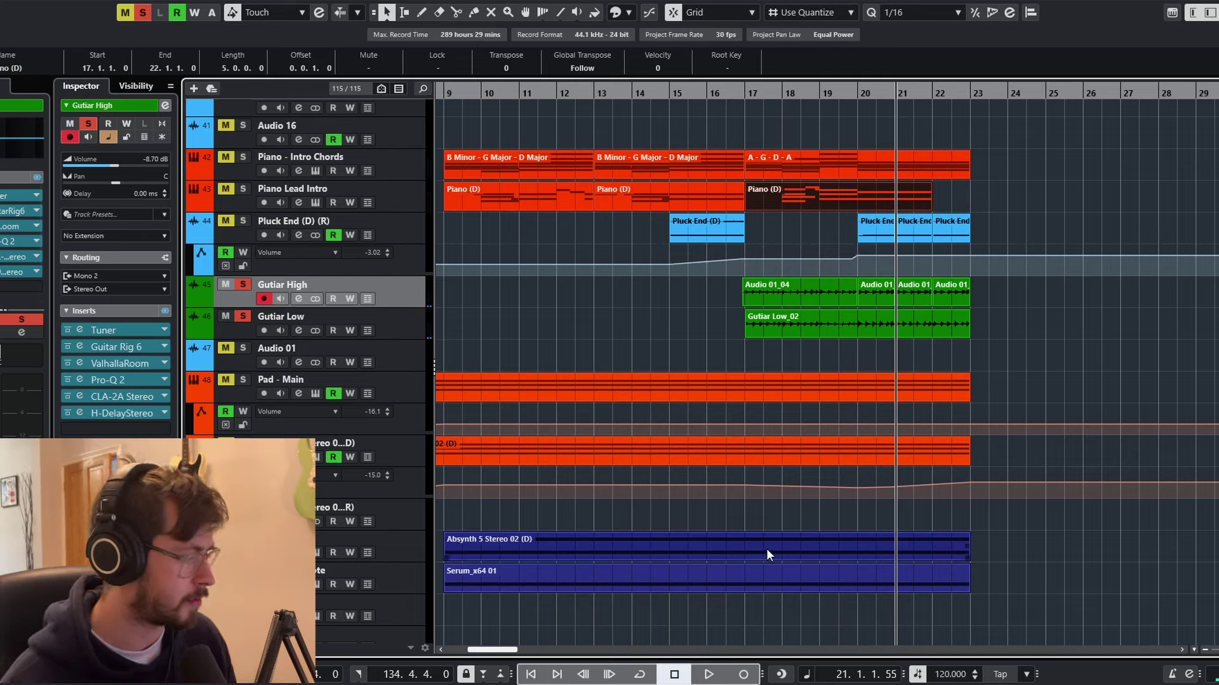
pyautogui.click(243, 284)
pyautogui.click(243, 316)
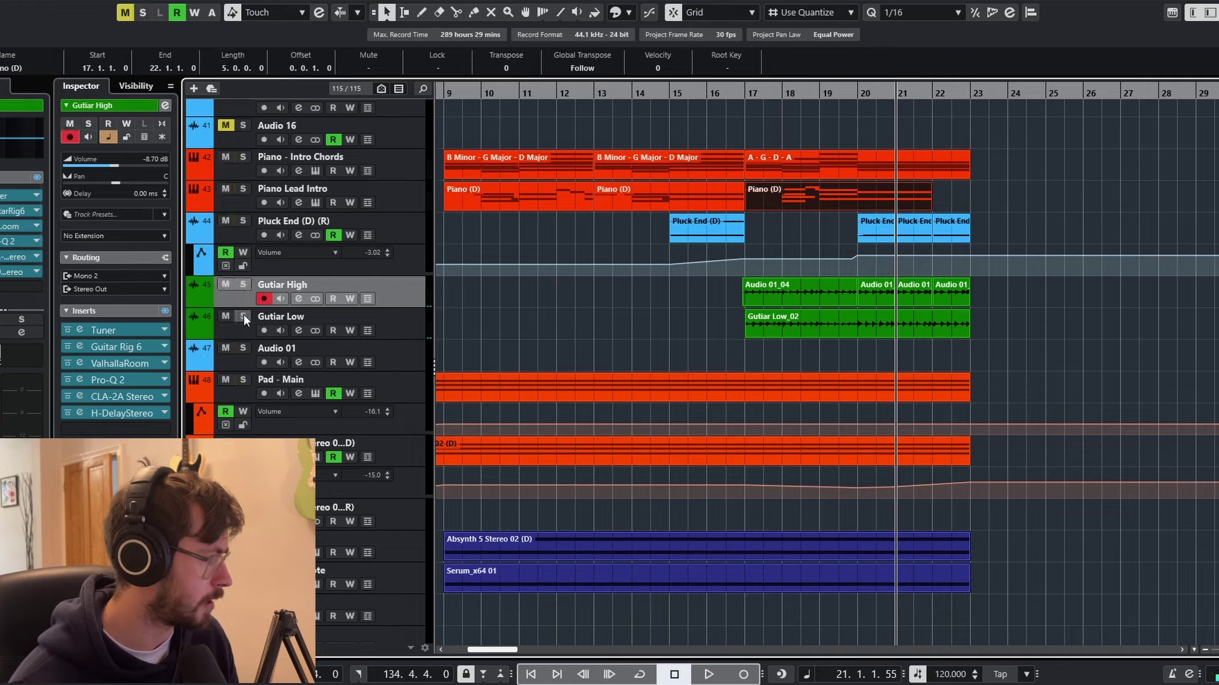
# Locate the layered pluck and guitar clips around bar 21, and play the full intro from bar 17 until just before bar 23
pyautogui.click(895, 97)
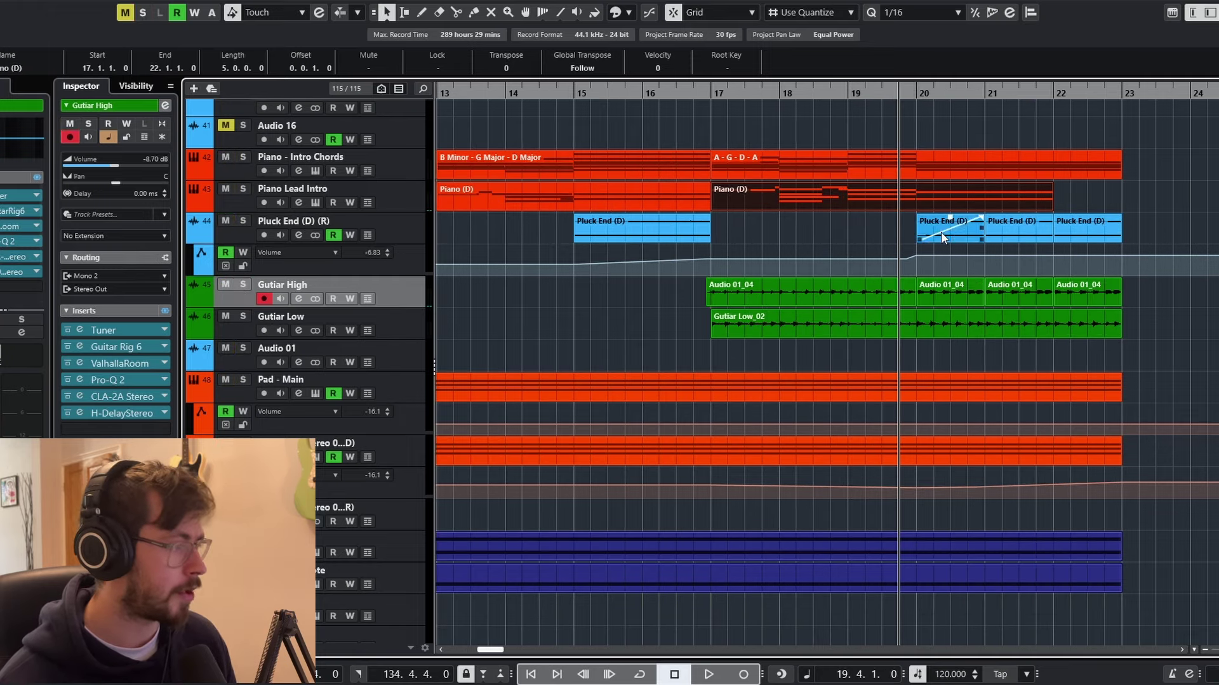
pyautogui.hscroll(3, 940, 231)
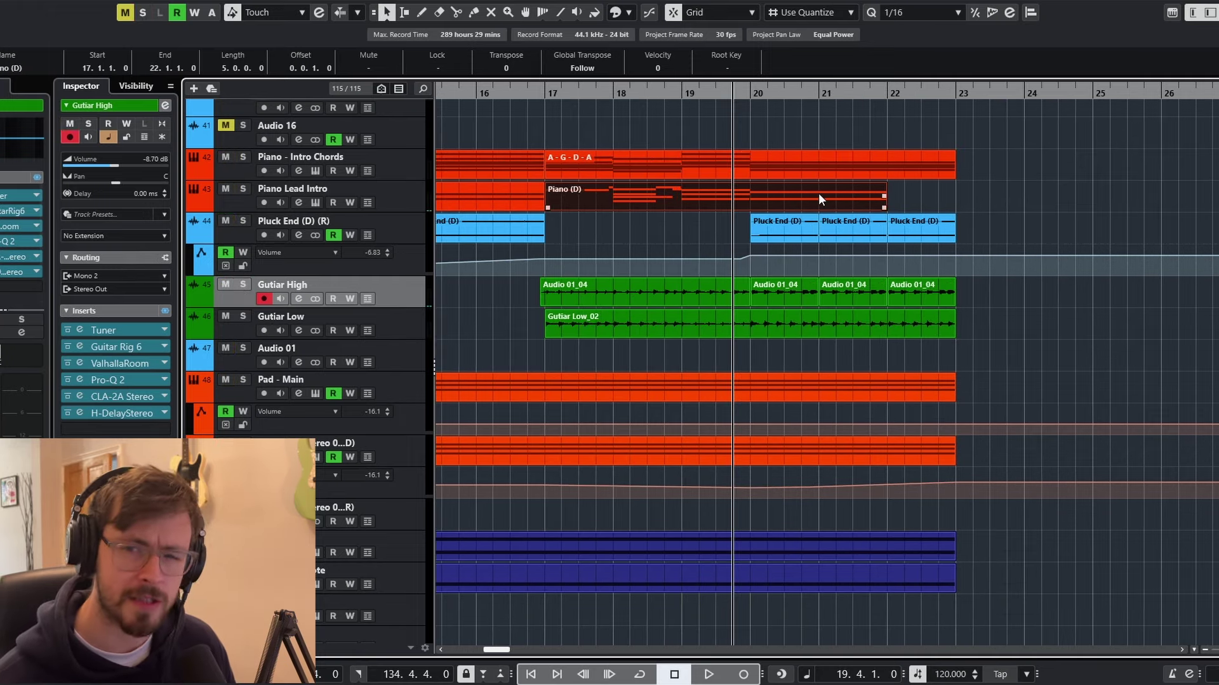
pyautogui.click(819, 92)
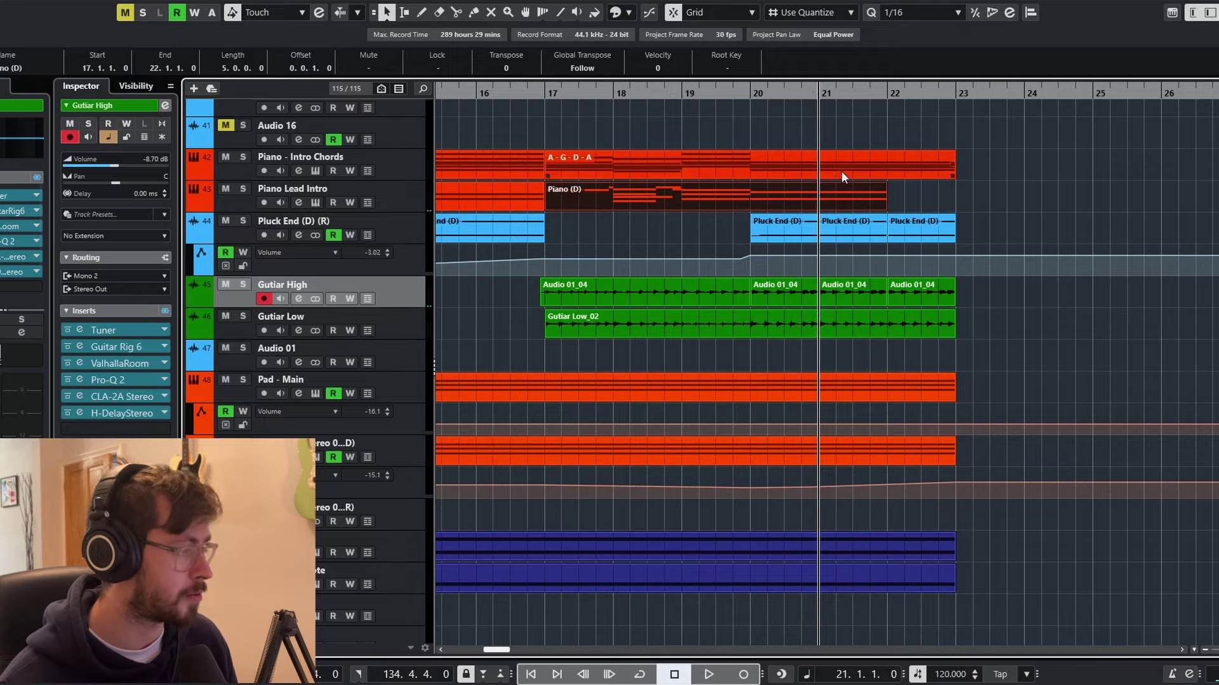
pyautogui.scroll(-4, 840, 170)
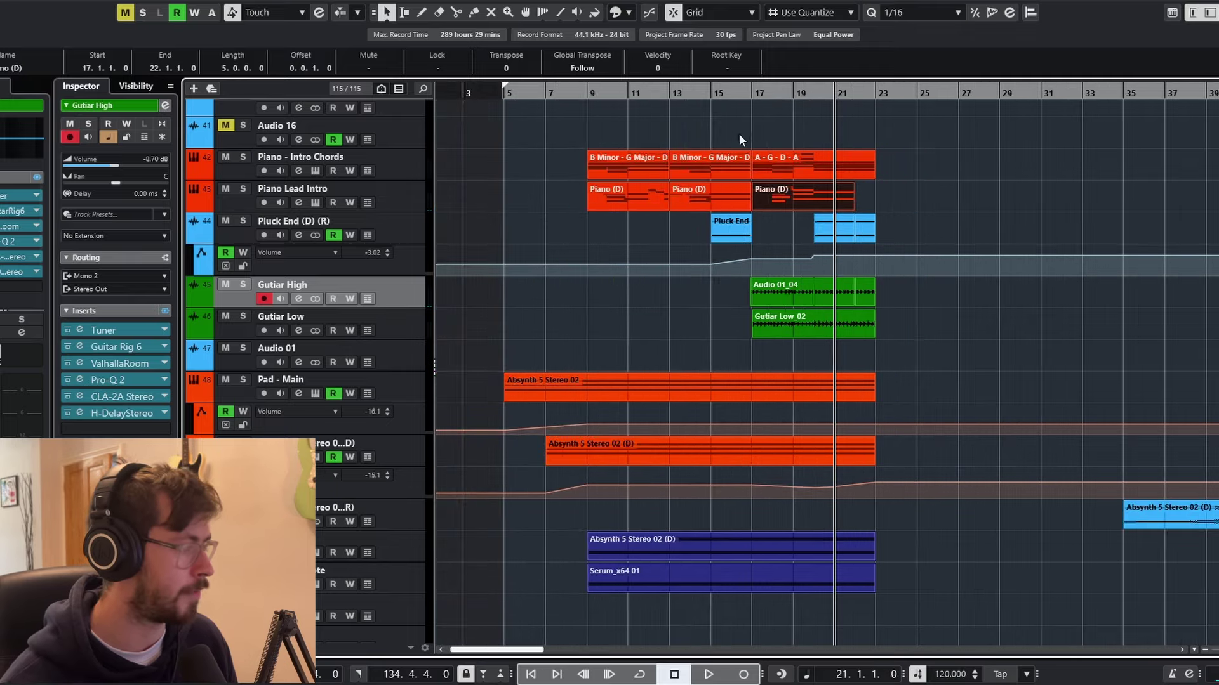
pyautogui.scroll(2, 828, 147)
pyautogui.click(847, 94)
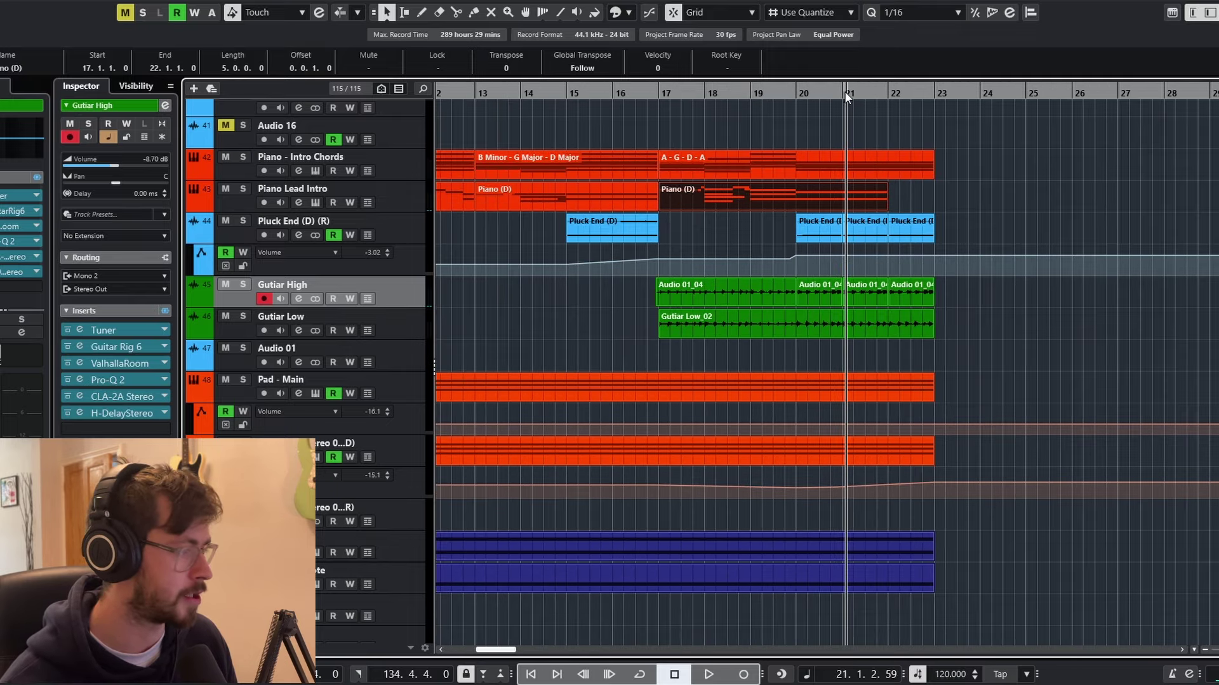
pyautogui.click(660, 95)
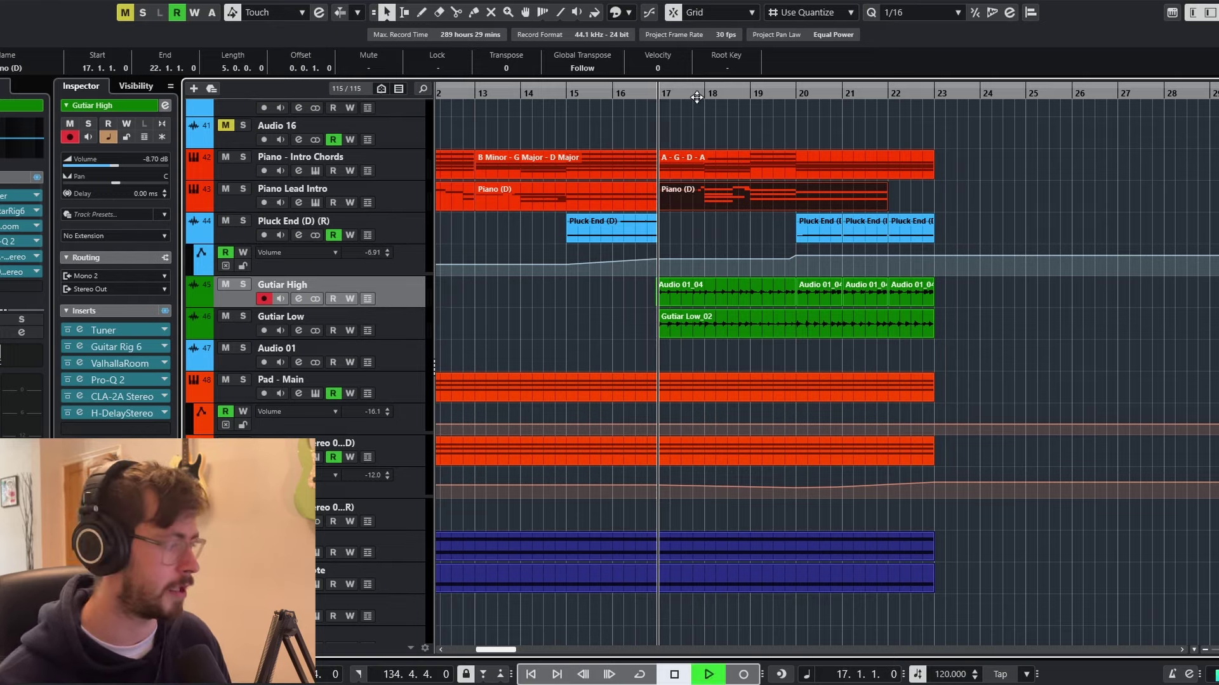
pyautogui.press('space')
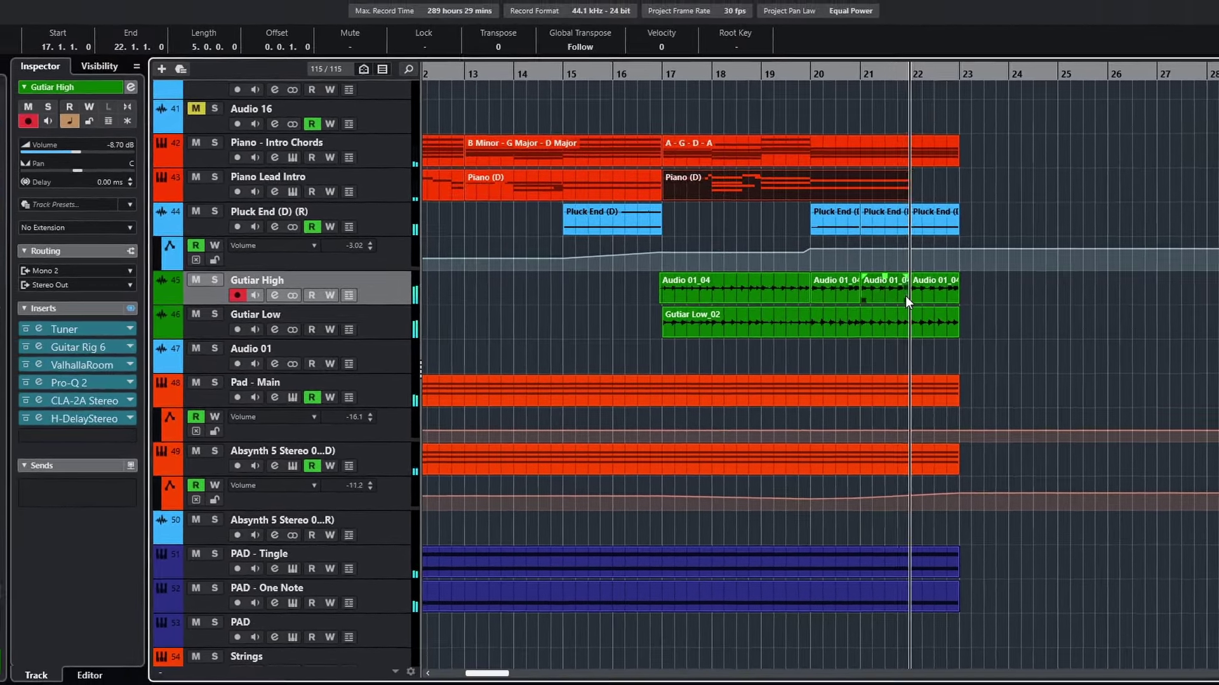
# Turn on cycle and audition the FX - Noise Riser track in solo from around bar 20, viewing its The Drop 64 plug-in
pyautogui.scroll(-3, 902, 296)
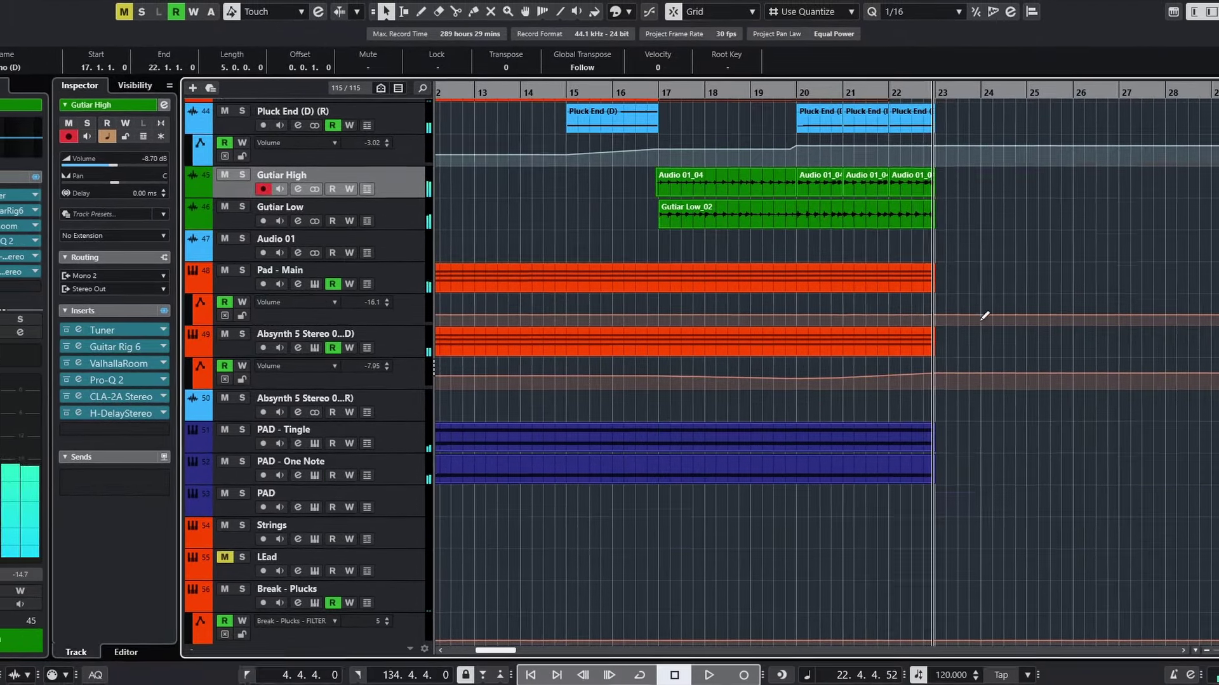
pyautogui.scroll(-10, 985, 315)
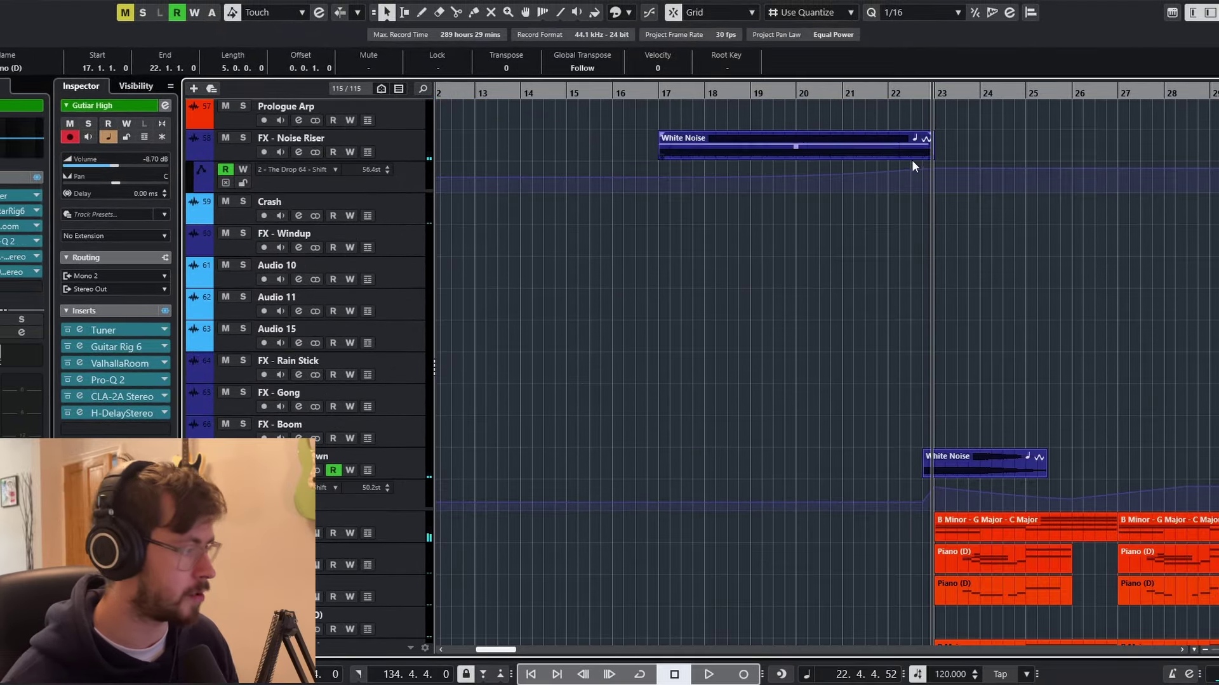
pyautogui.press('/')
pyautogui.click(822, 89)
pyautogui.click(242, 138)
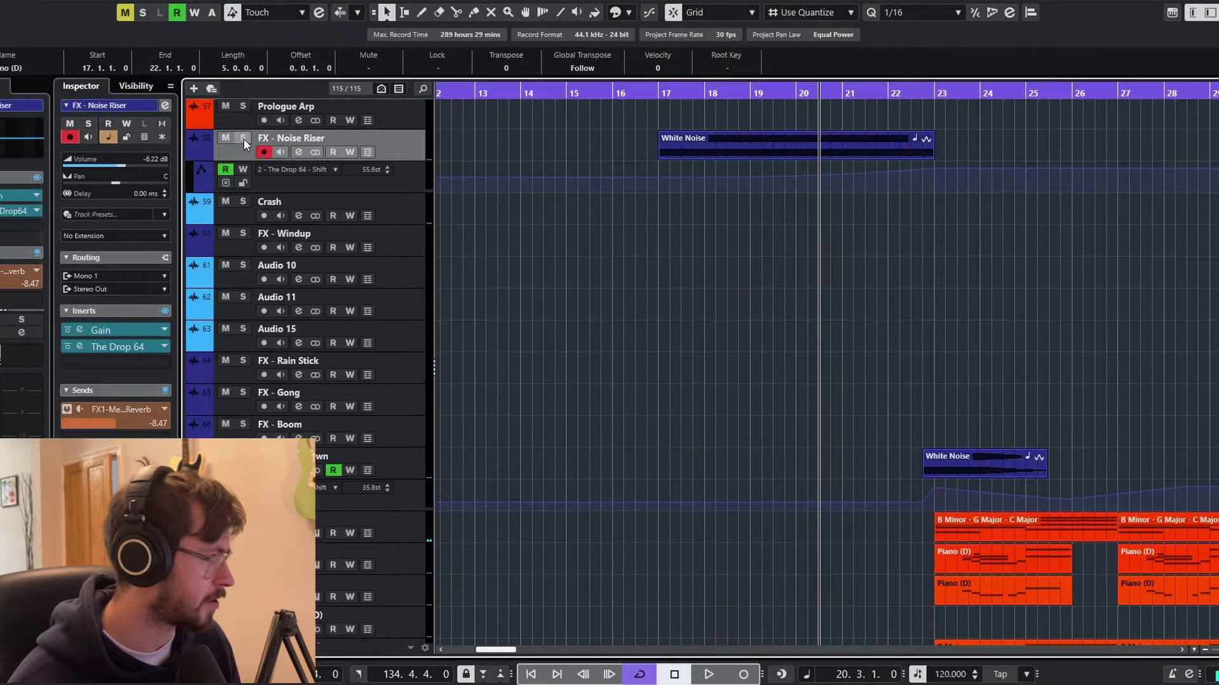
pyautogui.press('space')
pyautogui.click(126, 348)
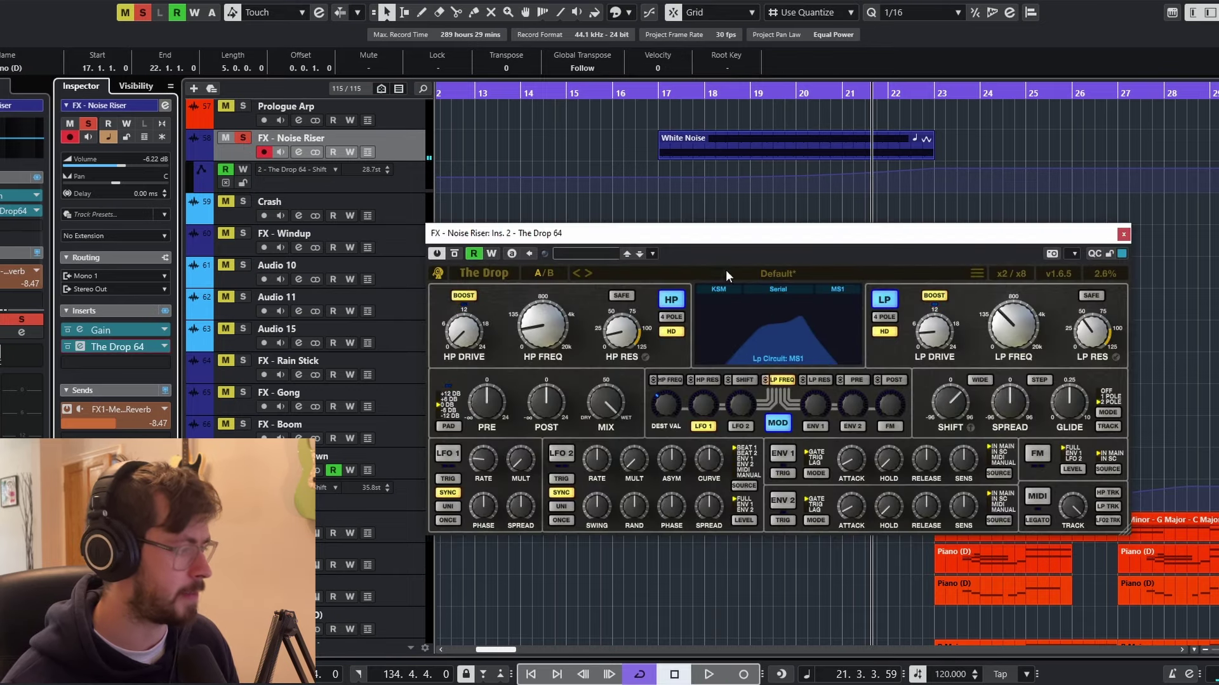
pyautogui.click(841, 289)
pyautogui.click(770, 310)
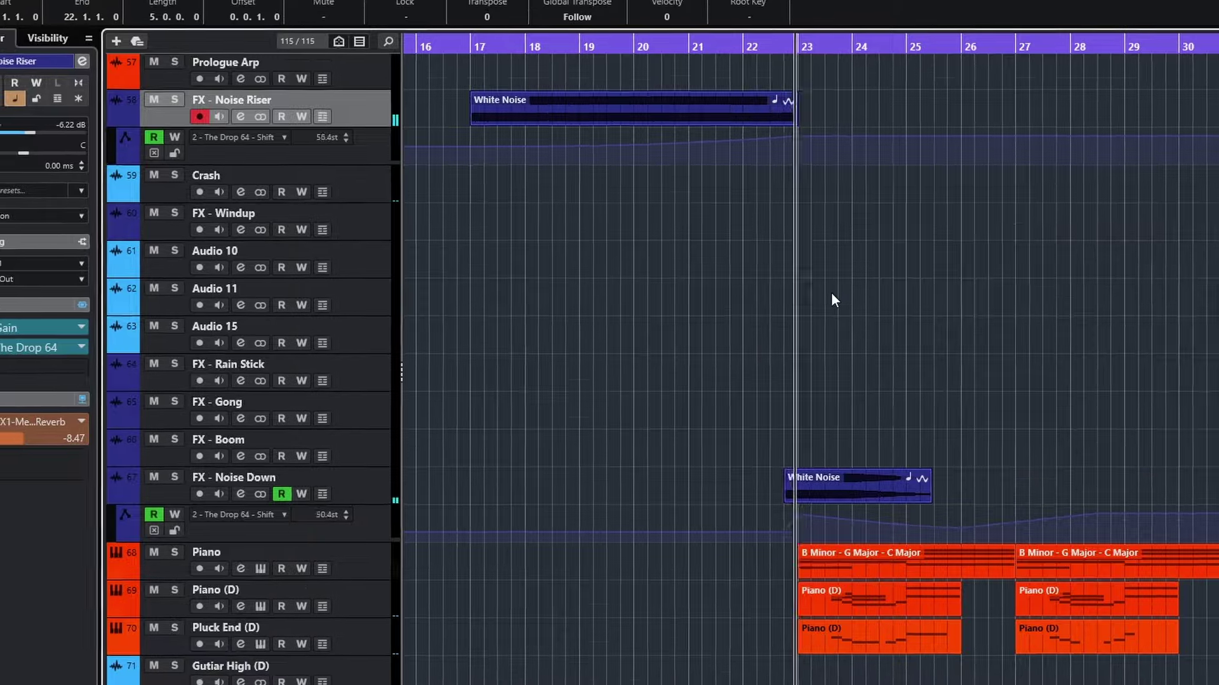
# Audition the Piano and Piano (D) tracks in solo from just before bar 23 with the first Piano (D) clip's notes open, and close the editor
pyautogui.scroll(-4, 839, 291)
pyautogui.scroll(2, 857, 324)
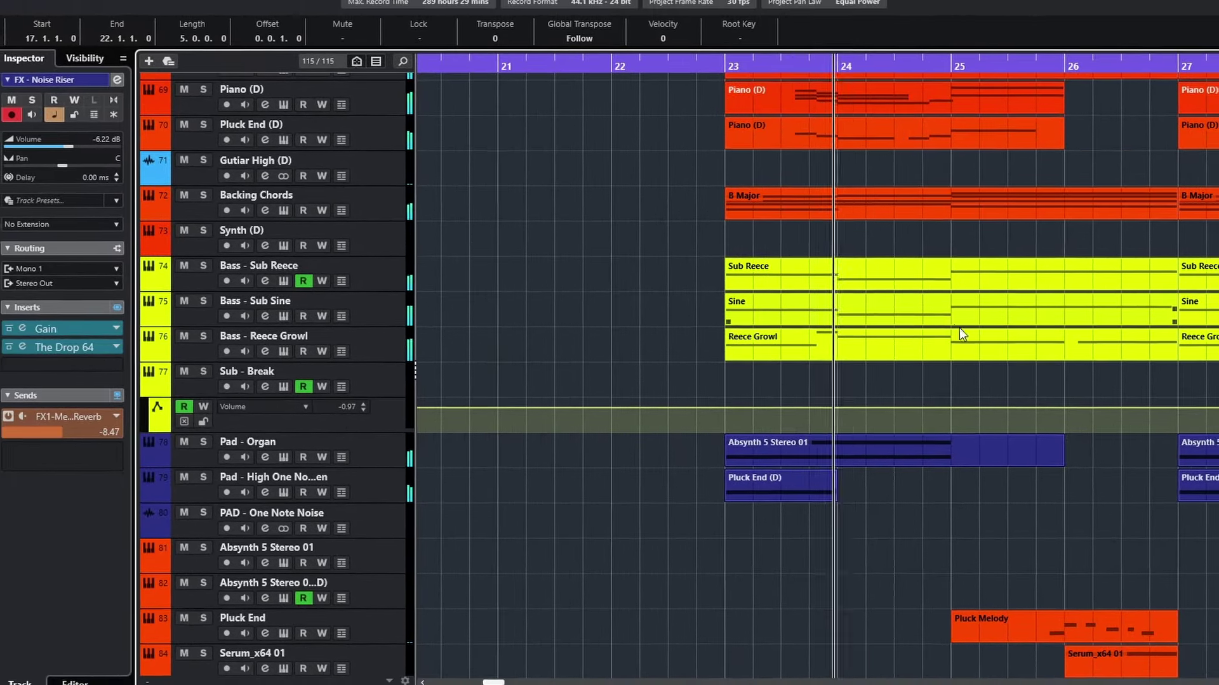
pyautogui.scroll(5, 958, 355)
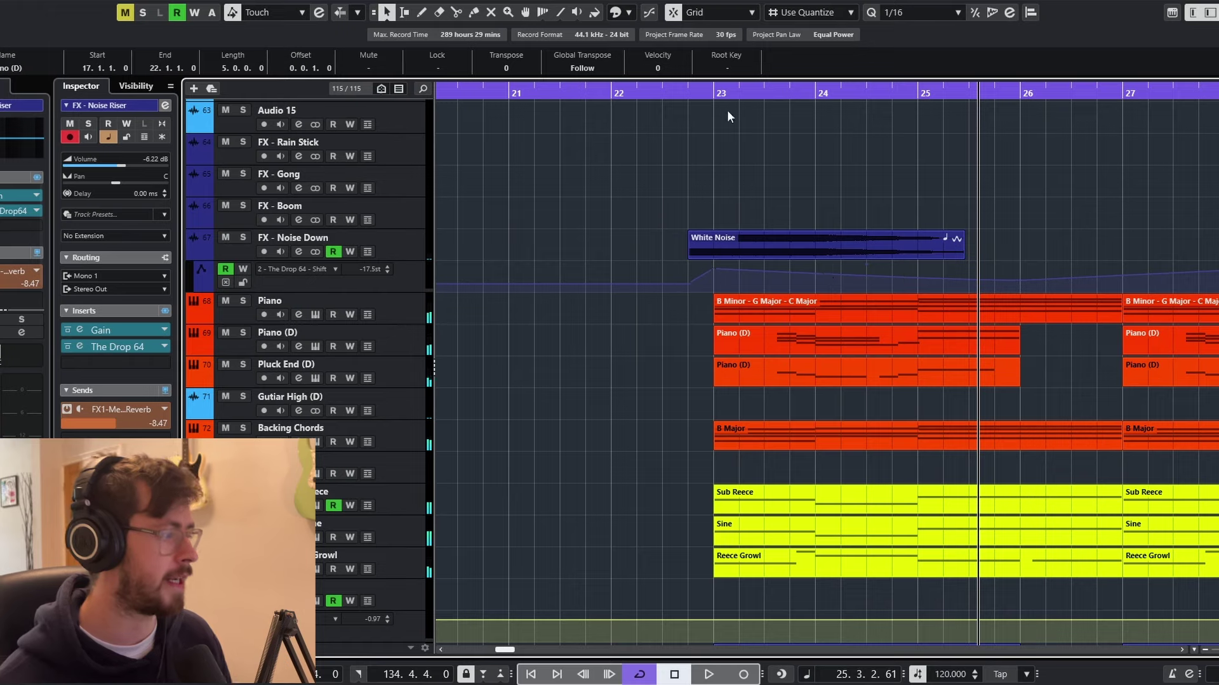
pyautogui.click(708, 90)
pyautogui.click(243, 301)
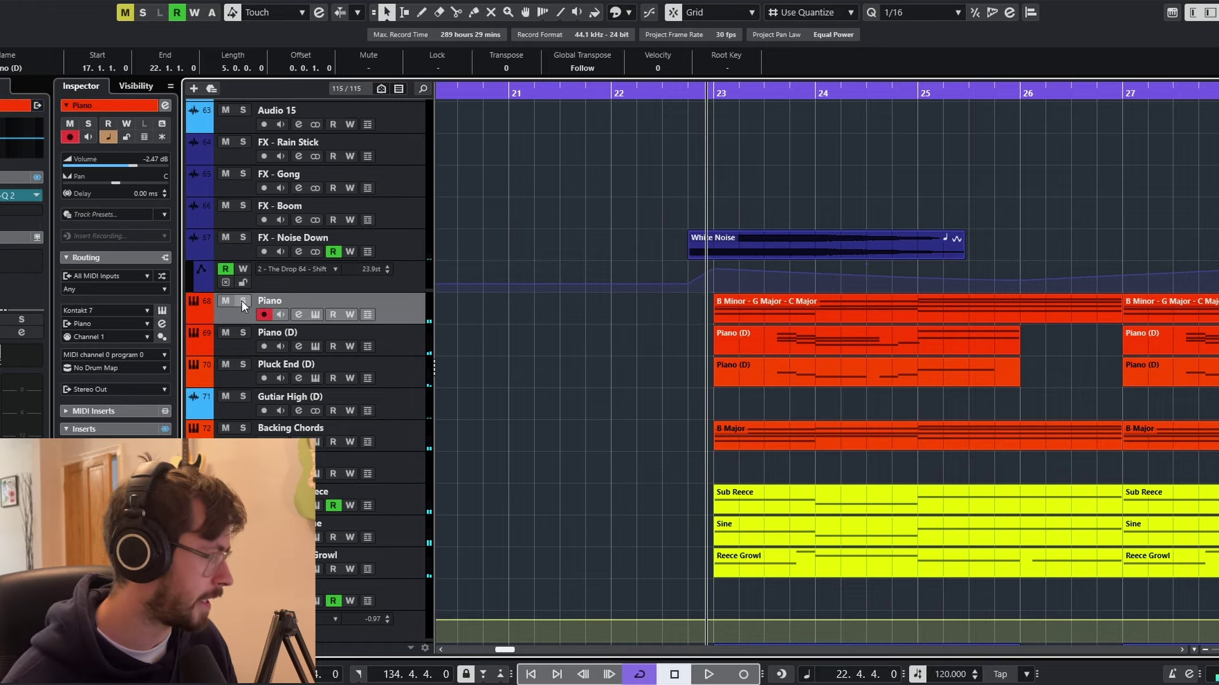
pyautogui.click(243, 334)
pyautogui.doubleClick(843, 340)
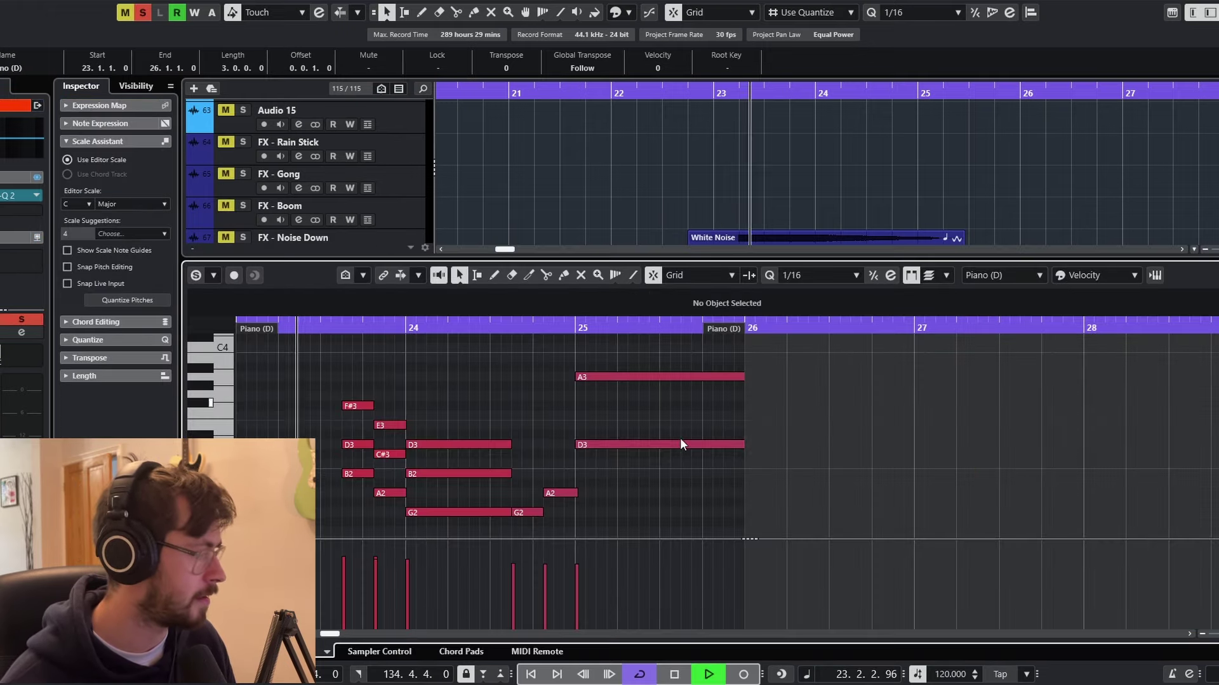
pyautogui.press('space')
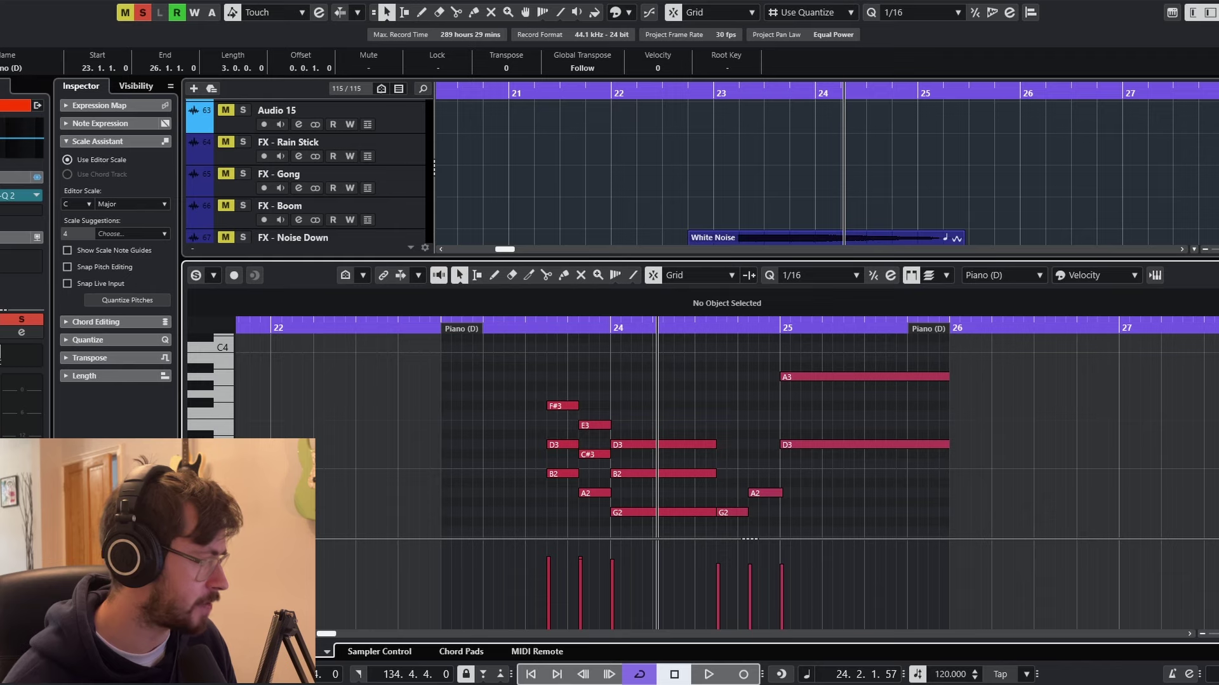
pyautogui.hotkey('ctrl', 'alt', 'b')
# Open the notes of the first Piano Lead Intro clip at bar 9 for comparison with the bar 23 piano melody
pyautogui.scroll(-4, 646, 489)
pyautogui.hscroll(-4, 649, 486)
pyautogui.scroll(6, 684, 451)
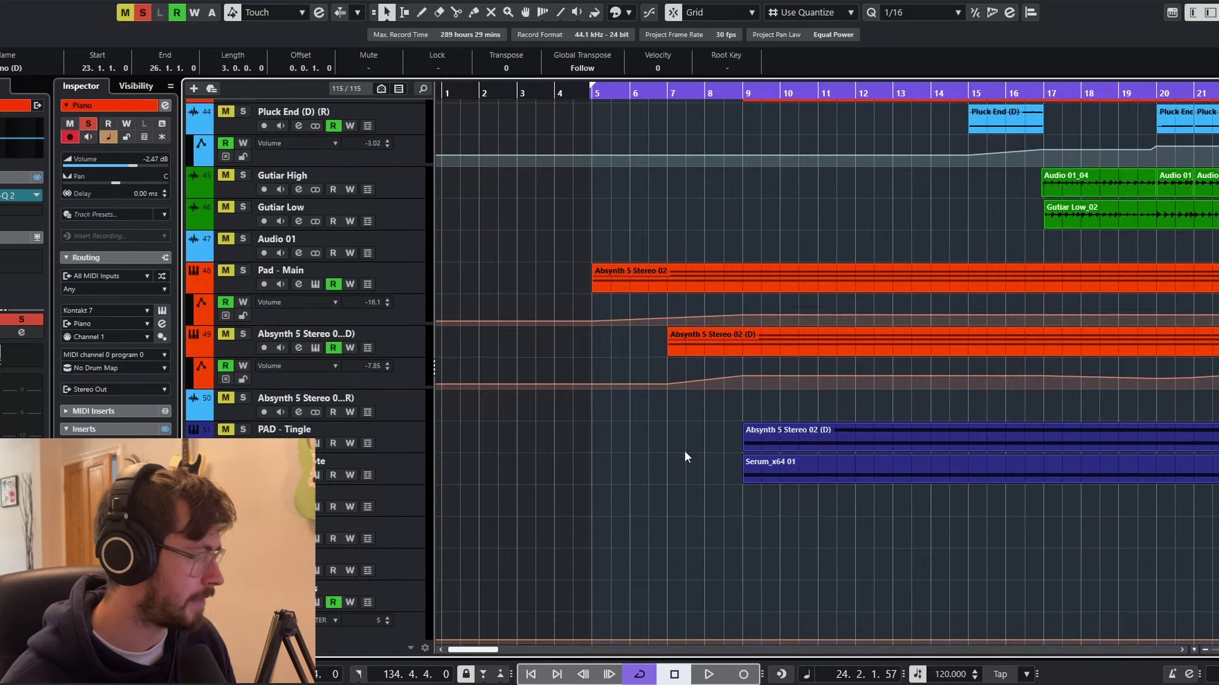
pyautogui.scroll(6, 628, 318)
pyautogui.scroll(-3, 760, 406)
pyautogui.click(737, 288)
pyautogui.doubleClick(776, 298)
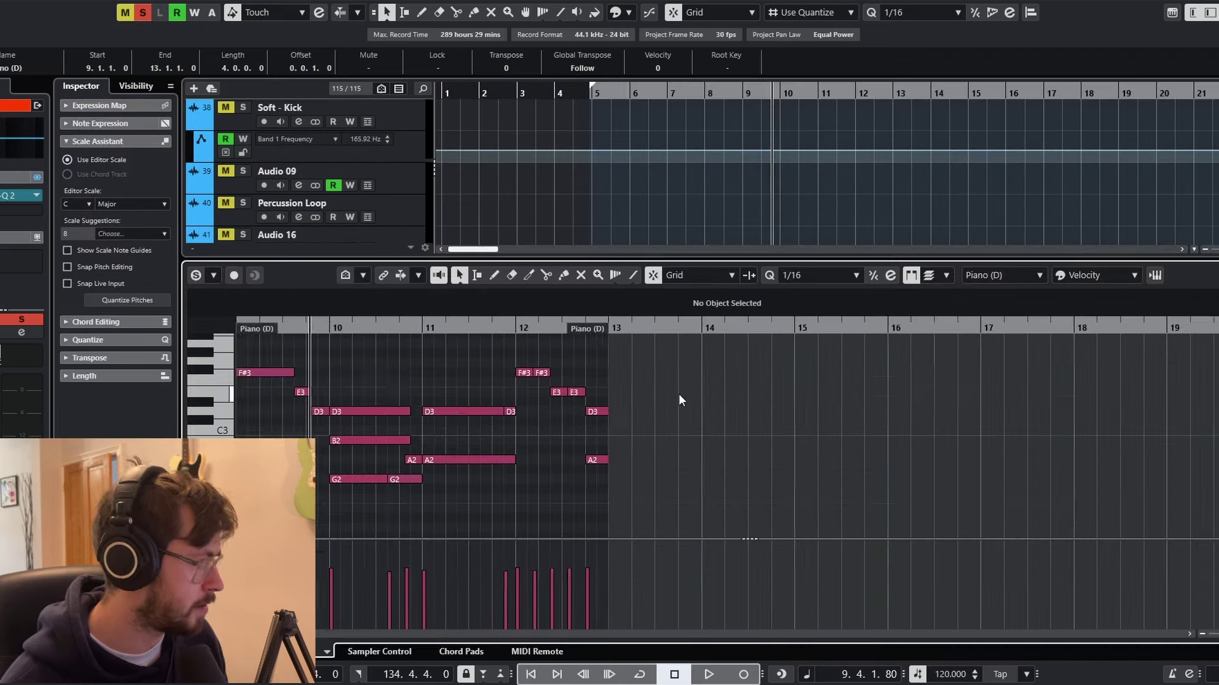
# Play the first Piano Lead Intro clip from around bar 9 with its notes in view, and close the editor
pyautogui.hscroll(-3, 679, 400)
pyautogui.press('space')
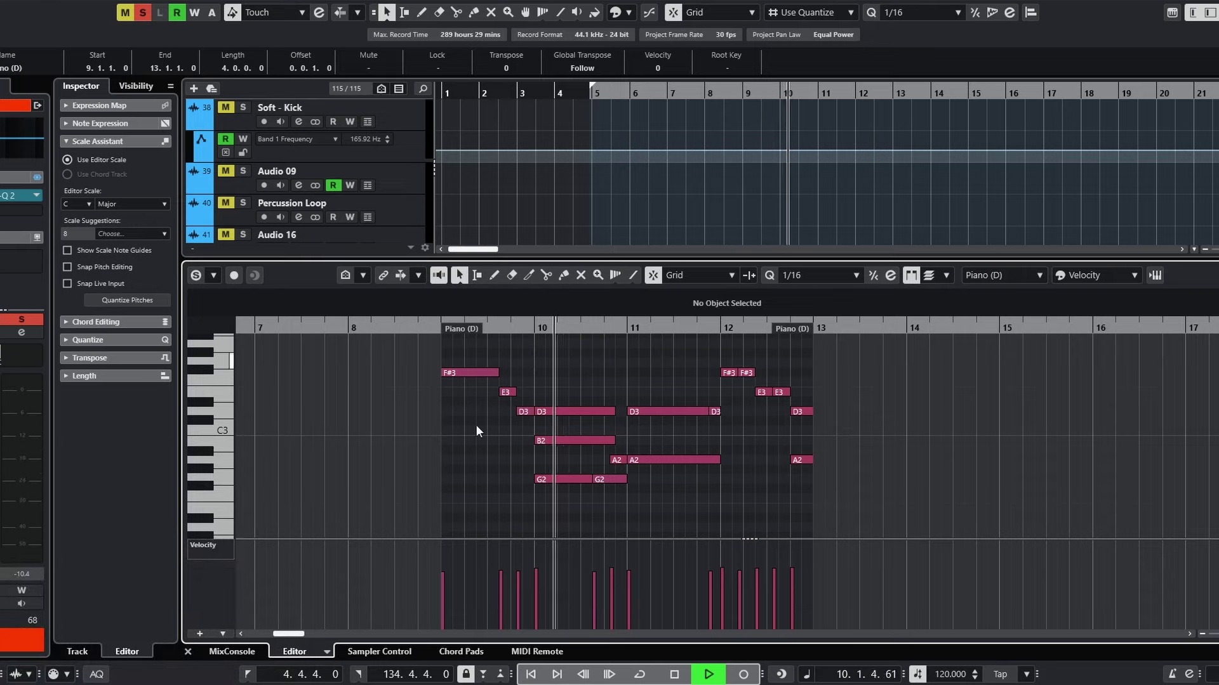
pyautogui.press('space')
pyautogui.click(188, 651)
# Open the first Piano (D) clip's notes at bar 23, play it, return to just before bar 23, and close the editor
pyautogui.hscroll(4, 823, 383)
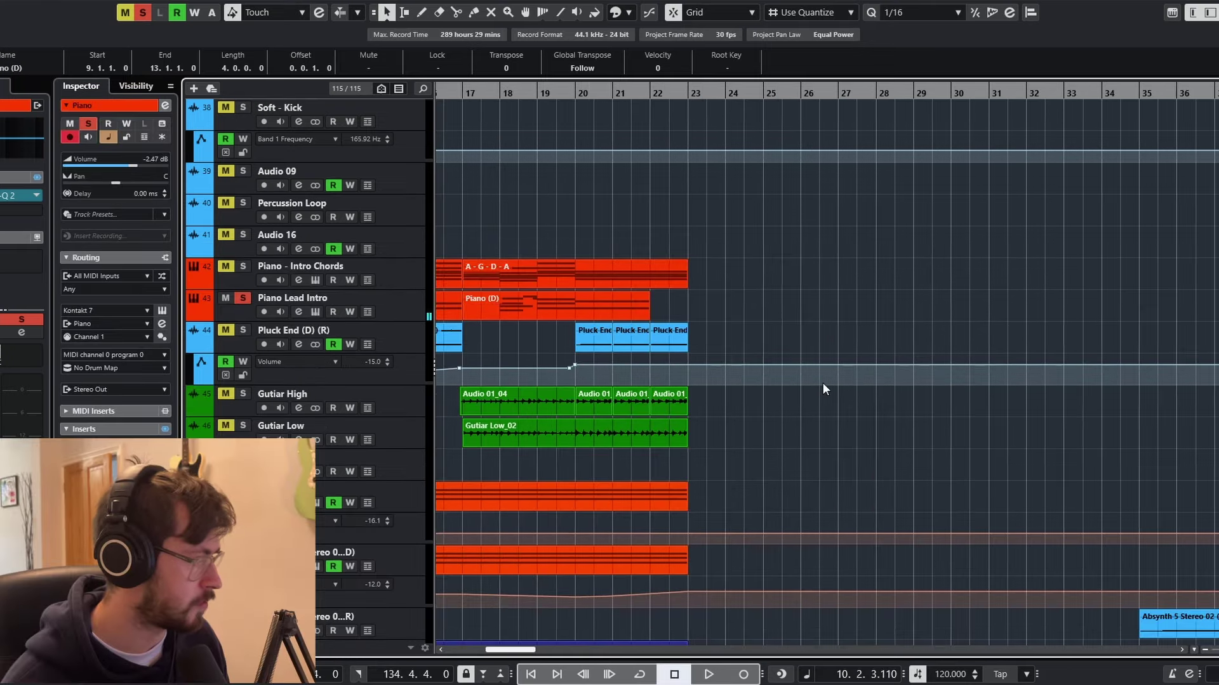
pyautogui.scroll(-15, 823, 383)
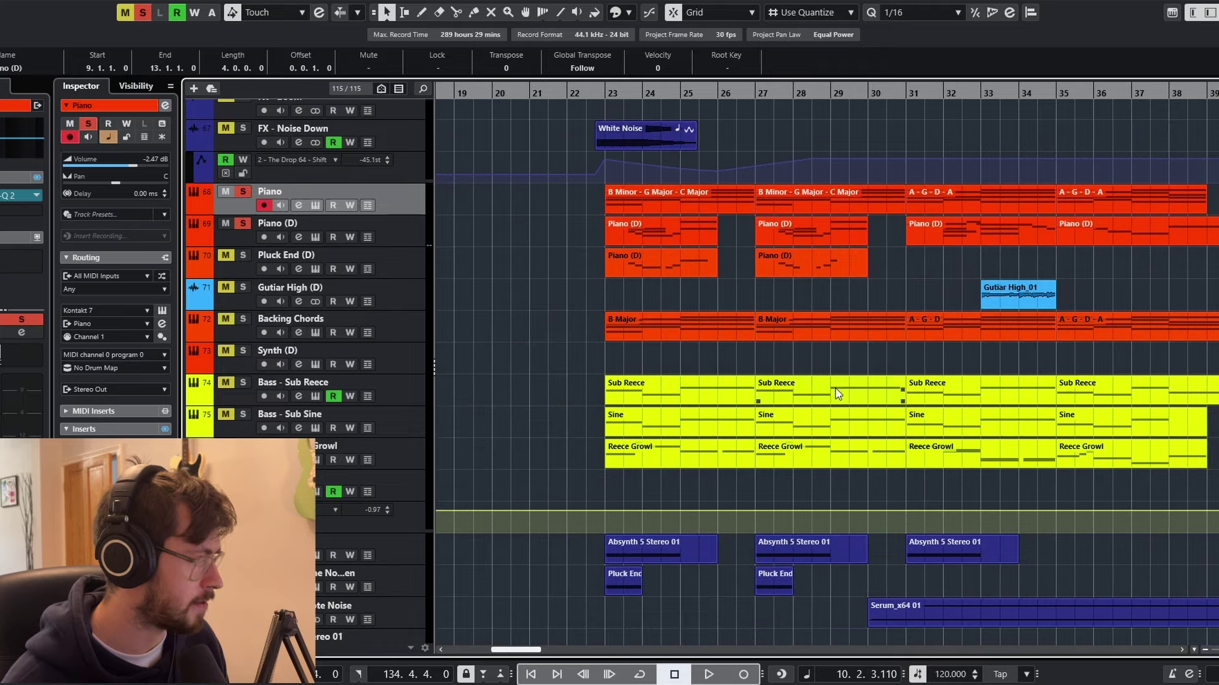
pyautogui.doubleClick(615, 222)
pyautogui.press('space')
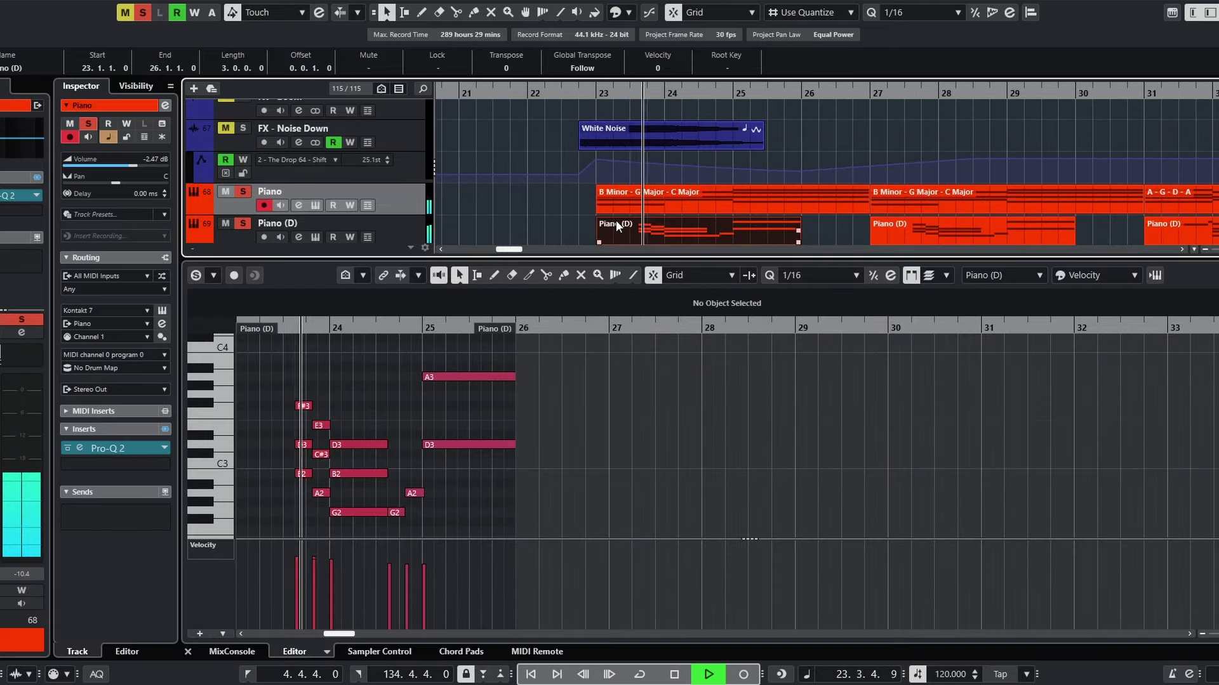
pyautogui.hscroll(-5, 554, 403)
pyautogui.press('space')
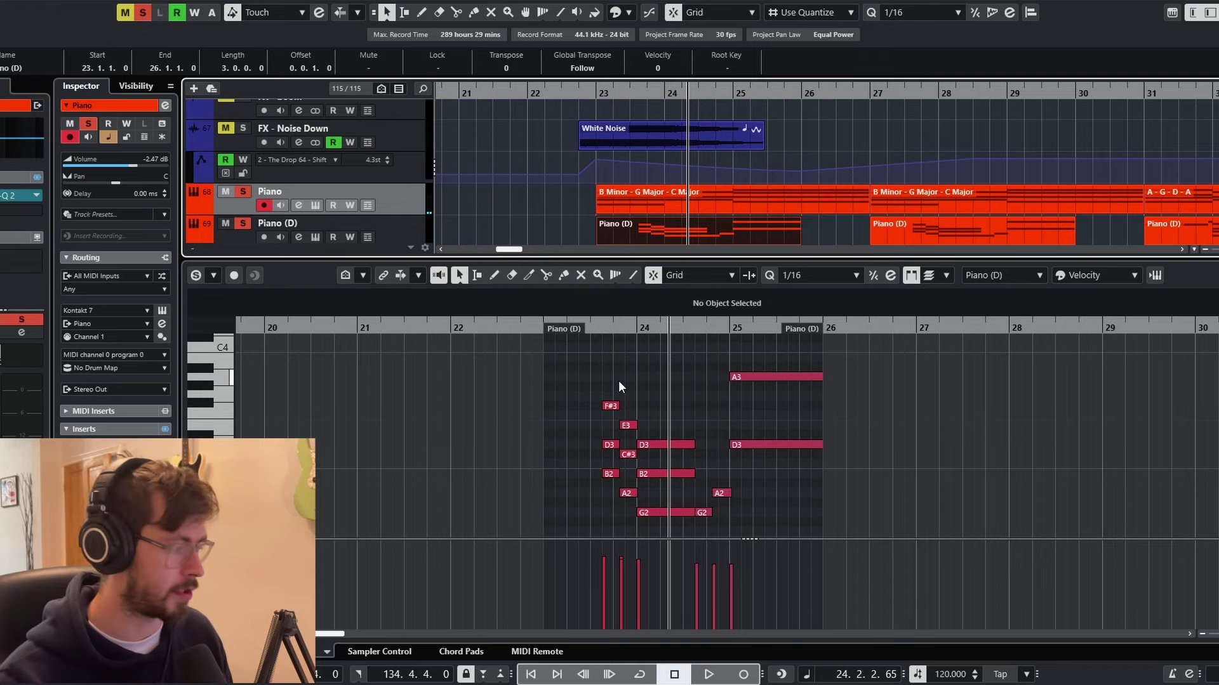
pyautogui.click(593, 93)
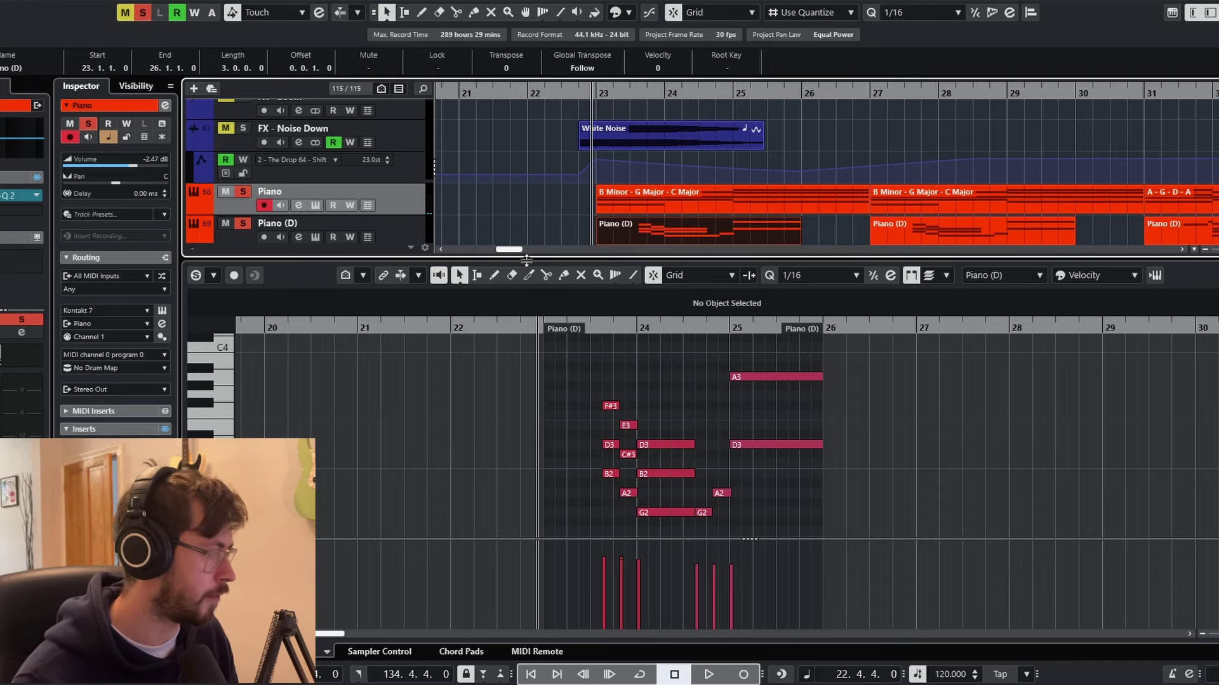
pyautogui.hotkey('ctrl', 'alt', 'e')
# Audition Backing Chords in solo without the pianos from just before bar 23, adding Pluck End (D) to the solo during playback
pyautogui.click(245, 318)
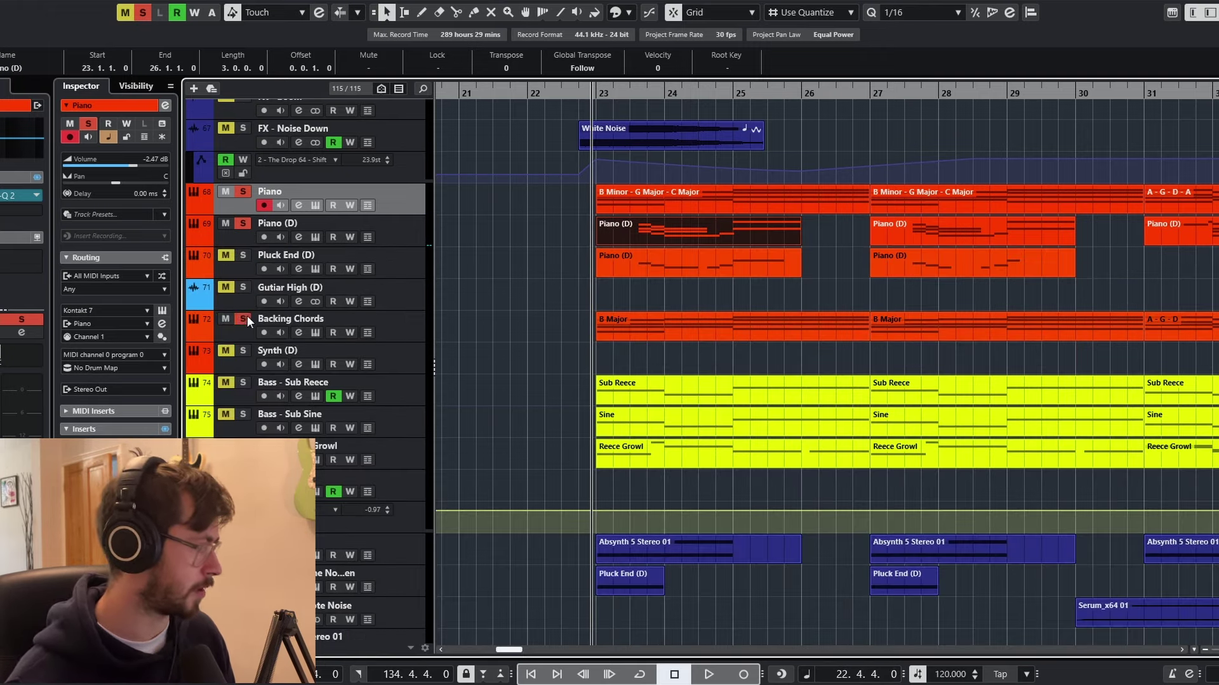
pyautogui.click(243, 223)
pyautogui.click(243, 191)
pyautogui.press('space')
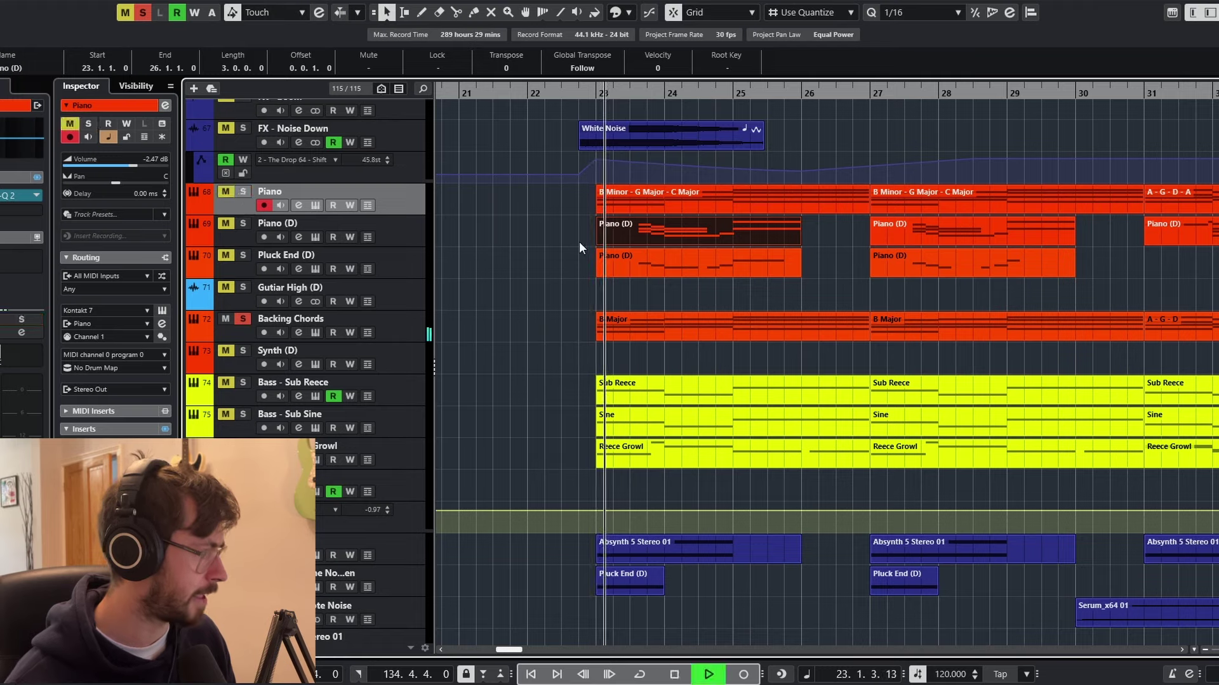
pyautogui.click(242, 254)
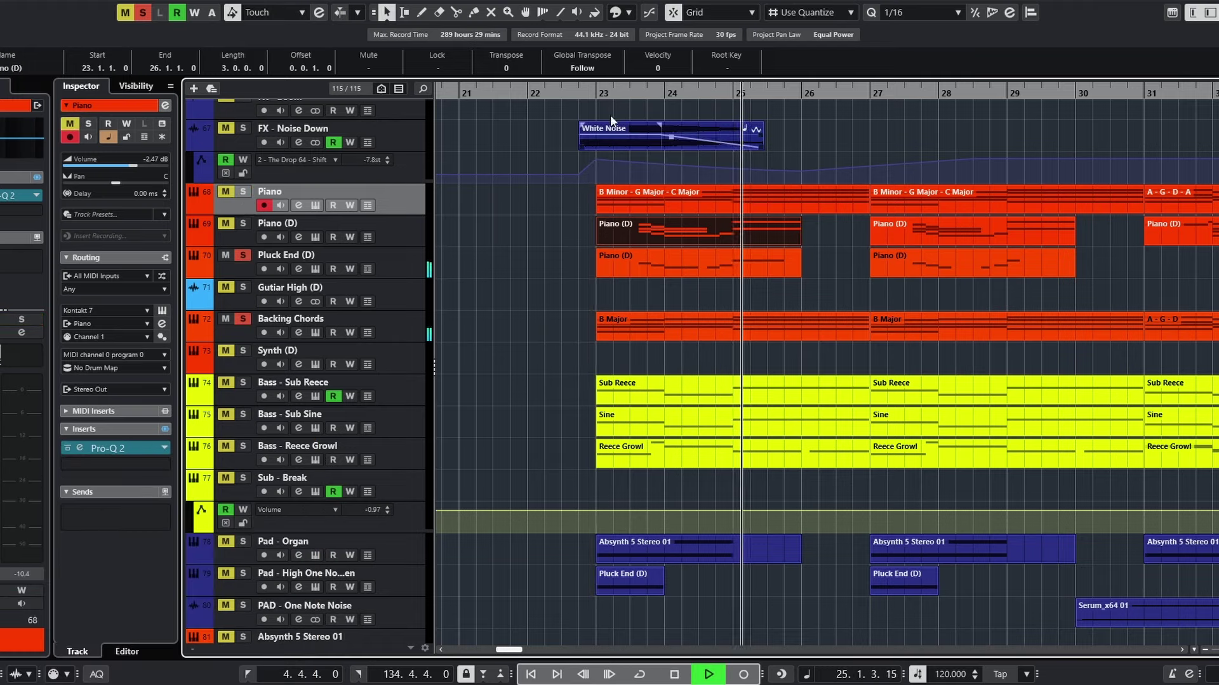
pyautogui.press('space')
# Audition Pluck End (D) alone from bar 23 and view its Serum instrument and H-Delay Stereo plug-ins
pyautogui.click(242, 319)
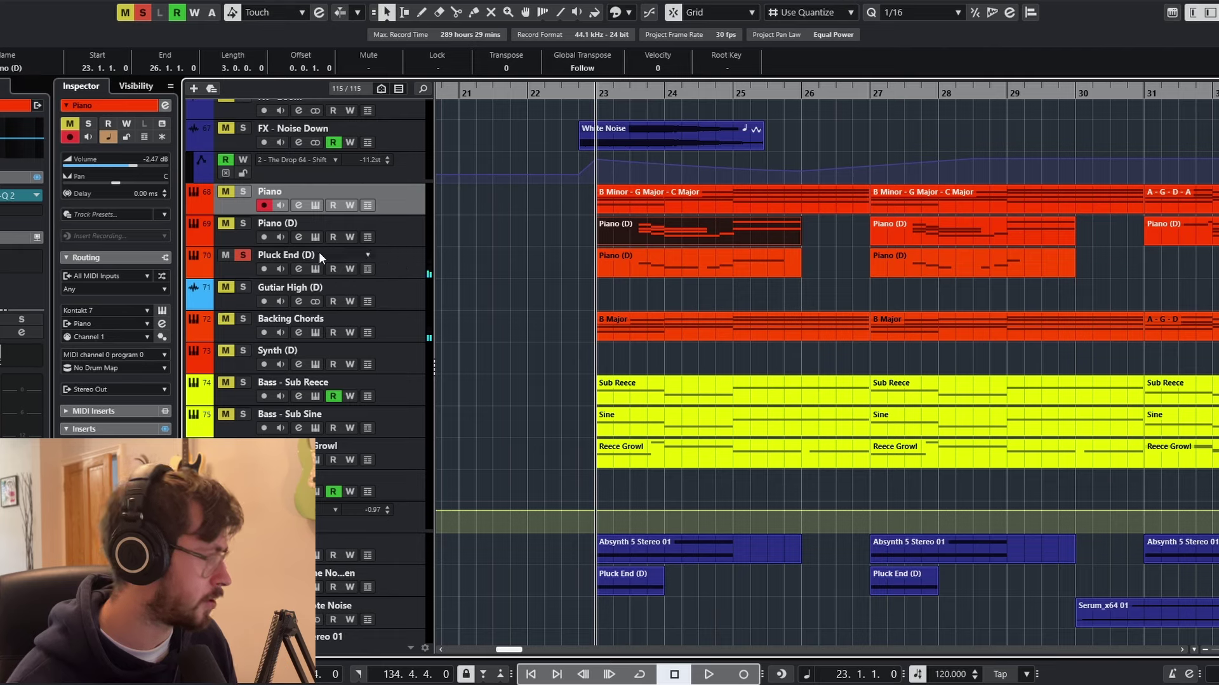
pyautogui.click(319, 252)
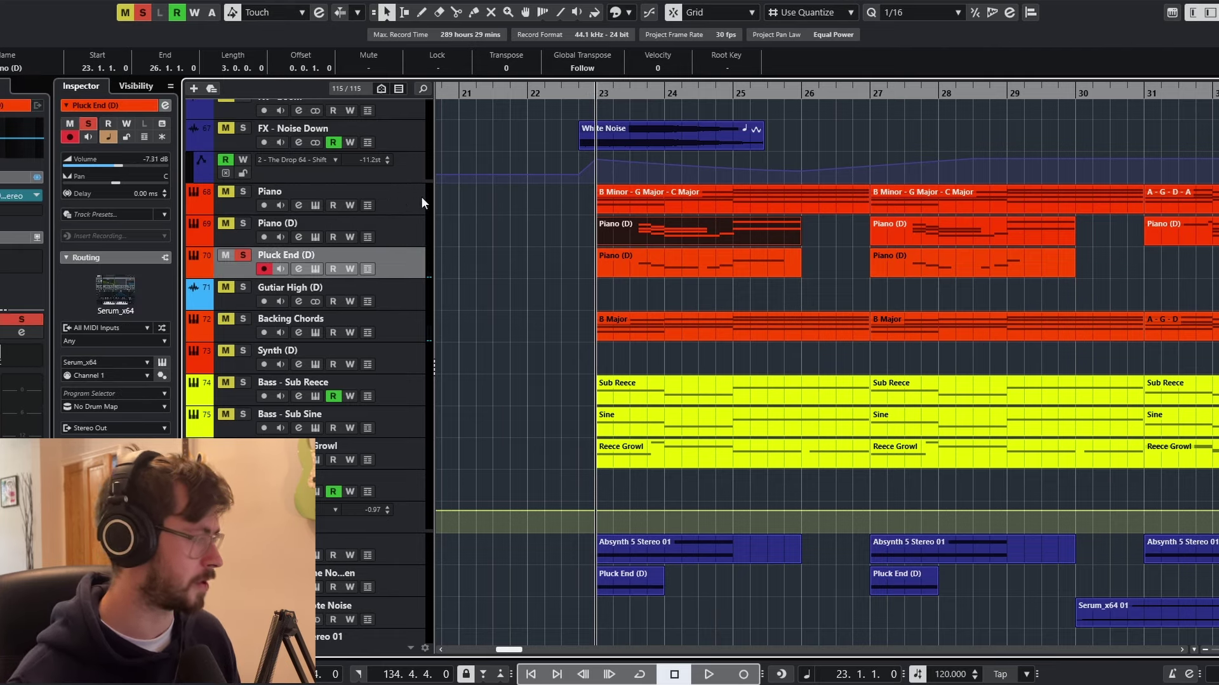
pyautogui.click(650, 264)
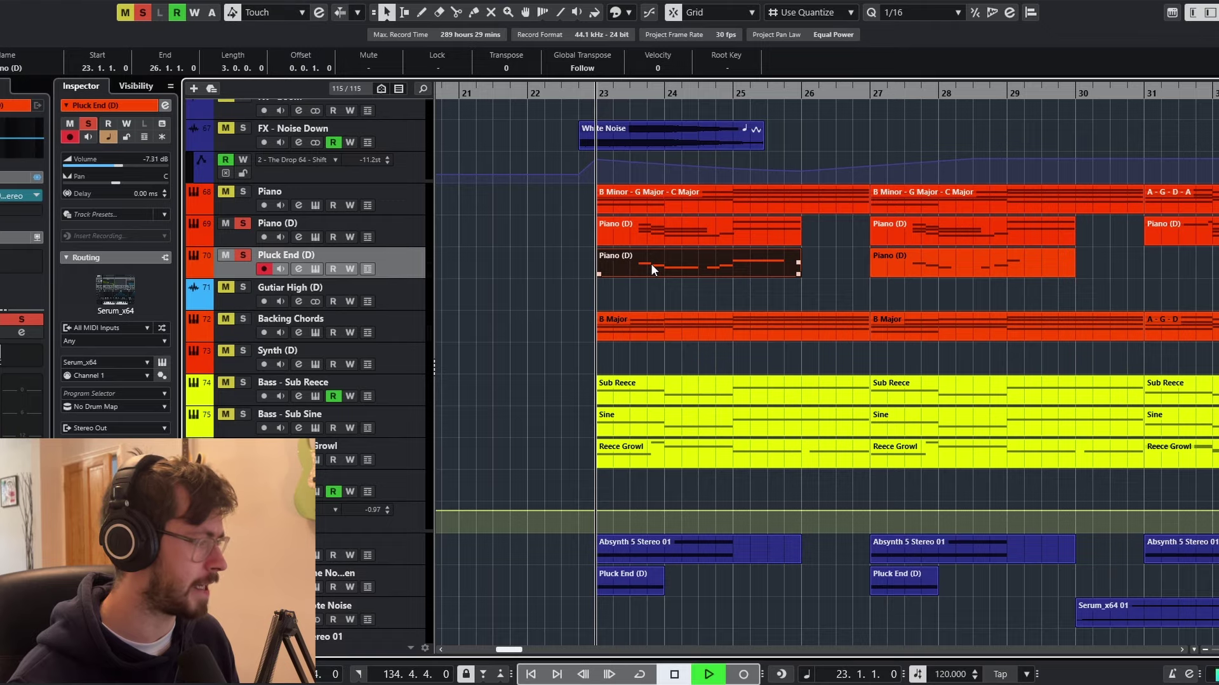
pyautogui.press('space')
pyautogui.scroll(2, 649, 277)
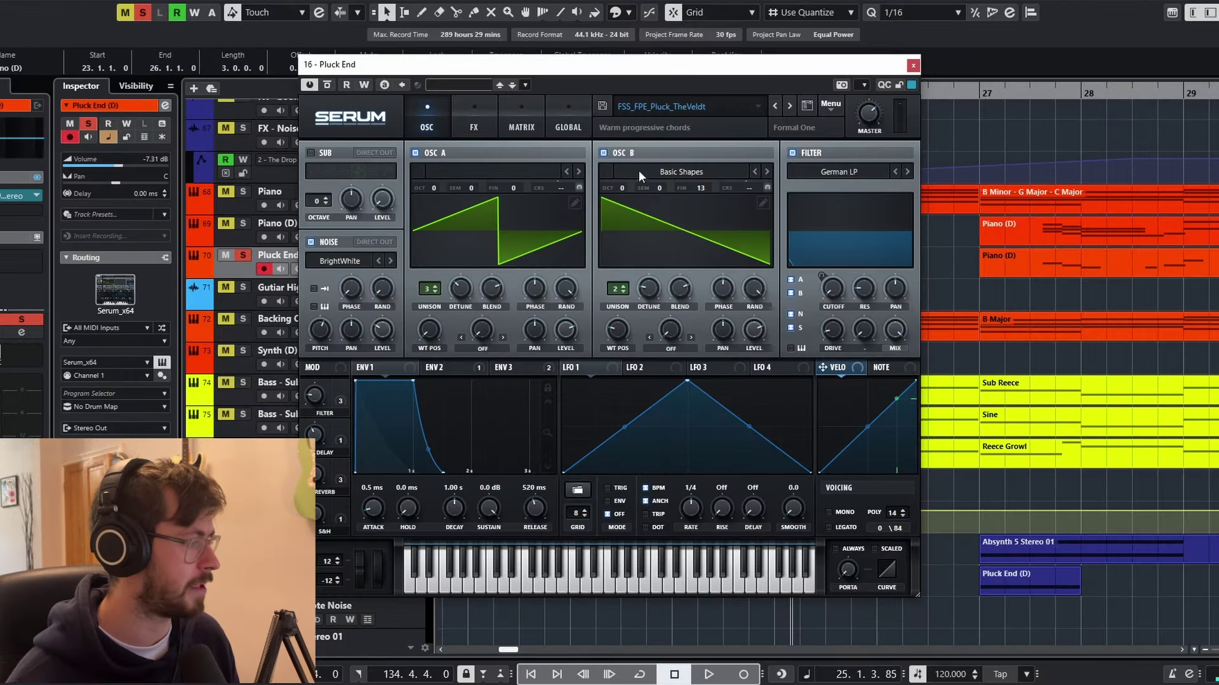
pyautogui.click(913, 66)
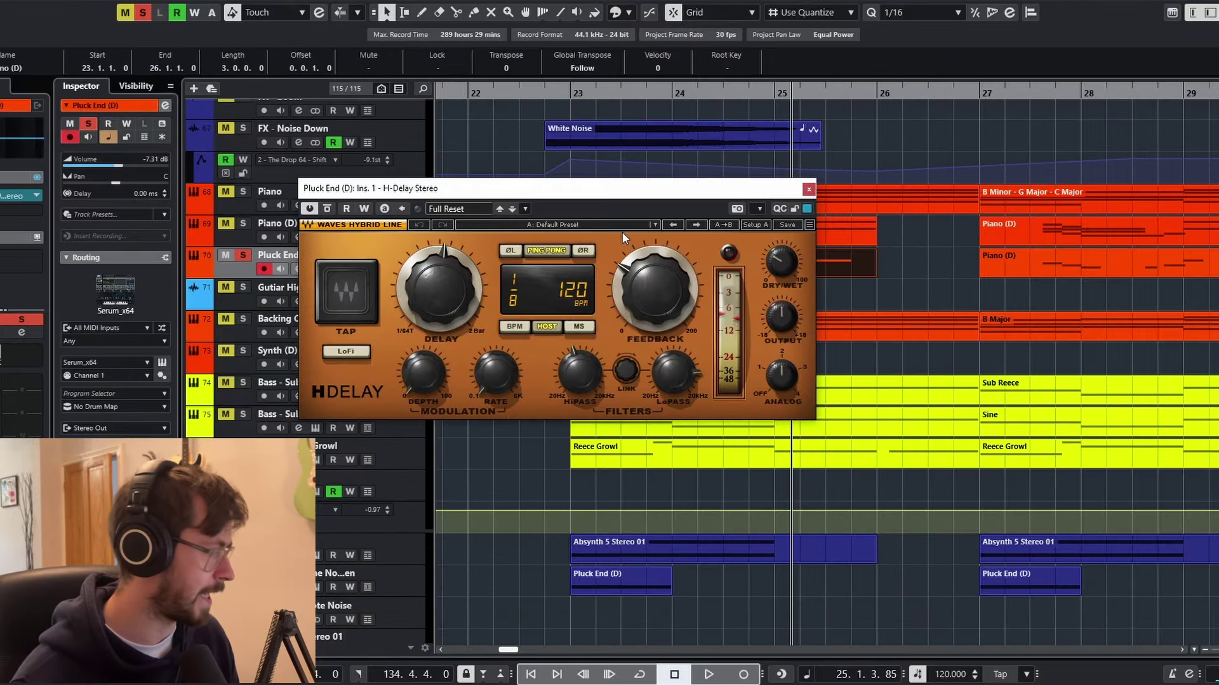
pyautogui.click(809, 189)
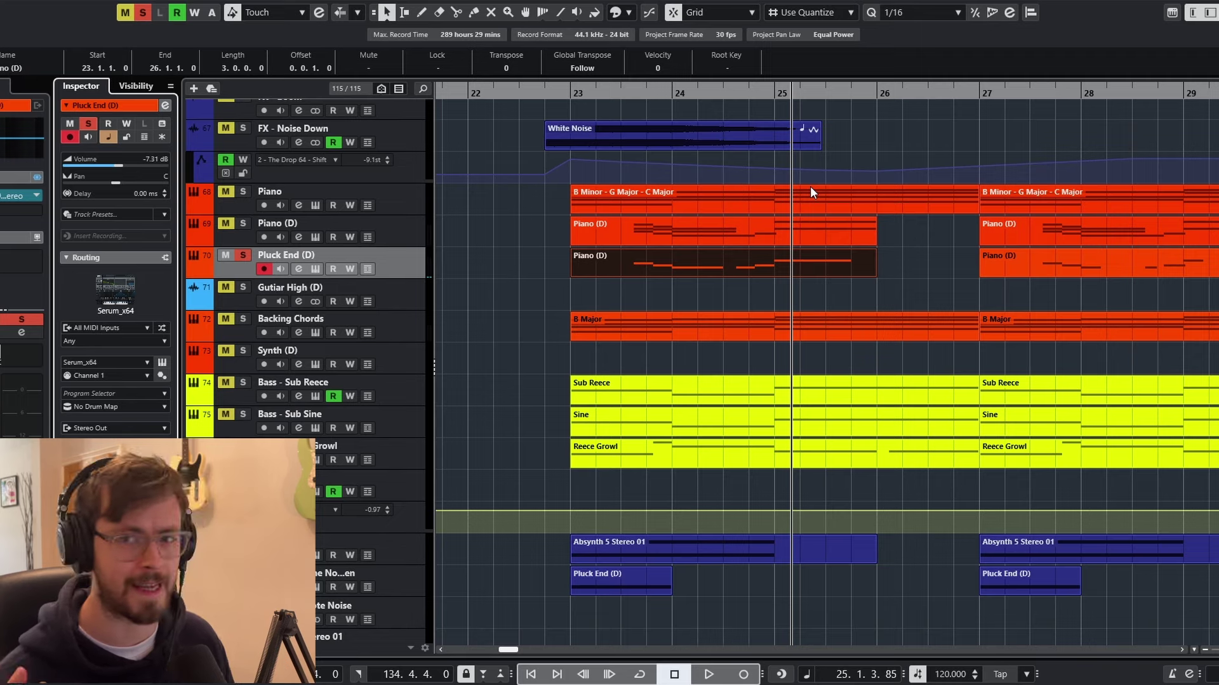
# Clear the solo and play the full arrangement from shortly before bar 23 until bar 27, looking over the sounding tracks
pyautogui.click(565, 97)
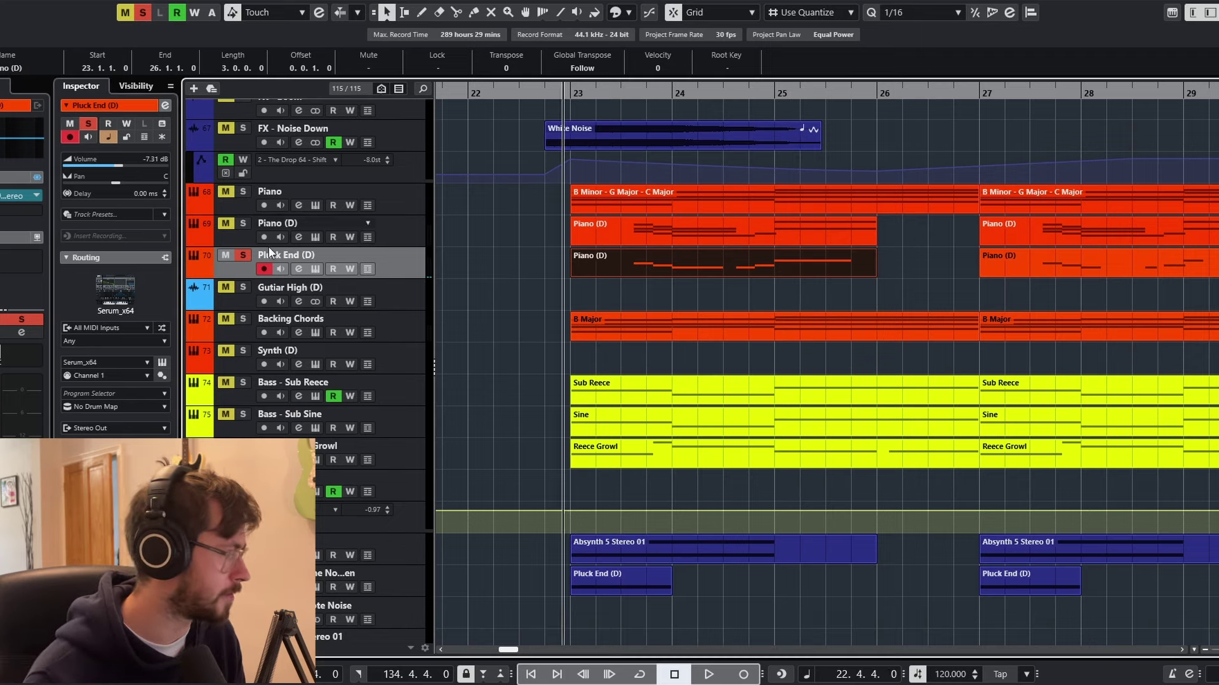
pyautogui.press('s')
pyautogui.click(537, 92)
pyautogui.press('space')
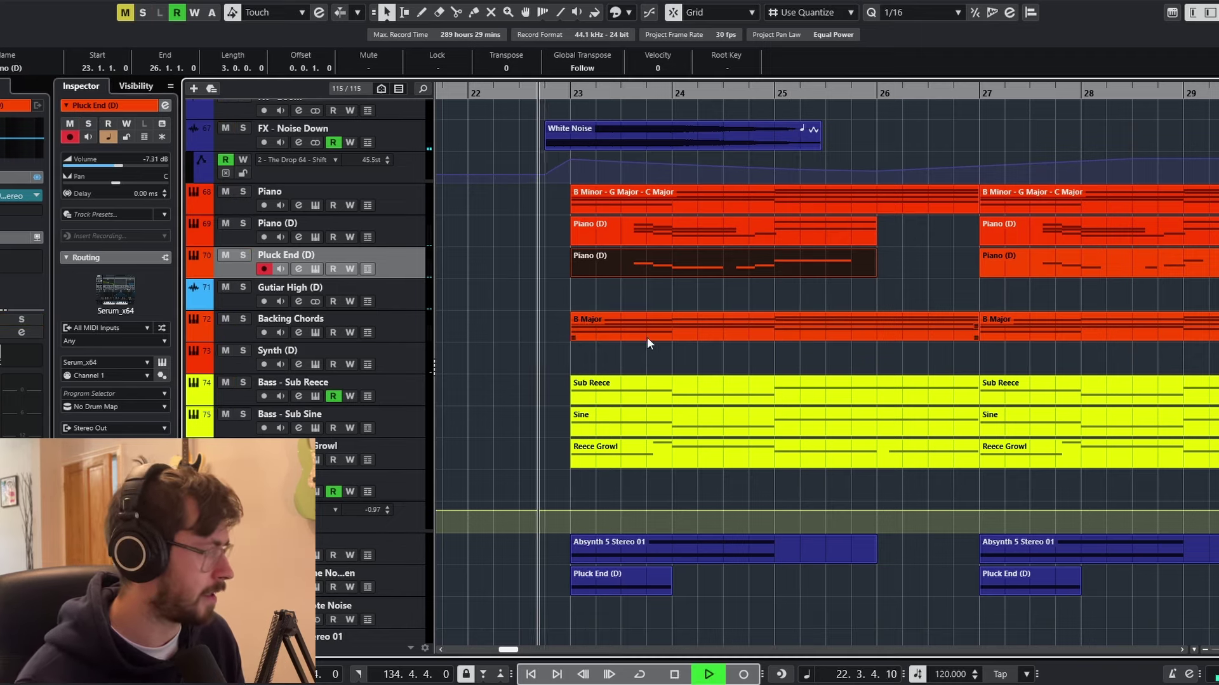
pyautogui.scroll(3, 669, 388)
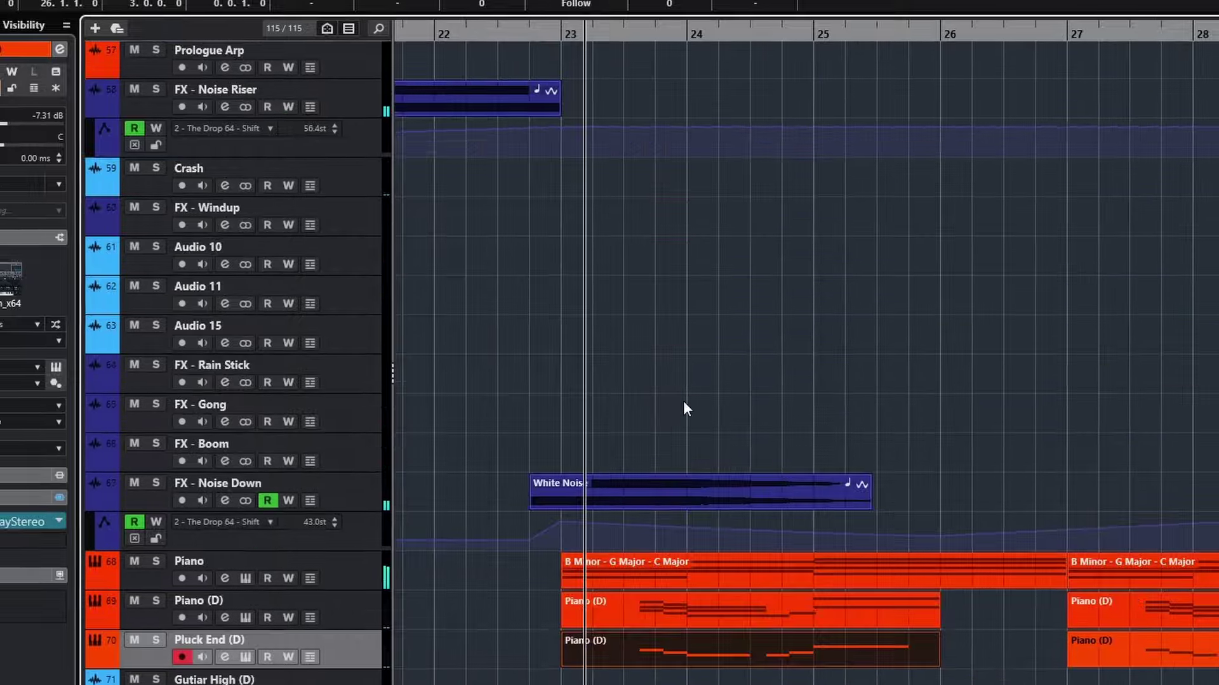
pyautogui.scroll(-3, 683, 401)
pyautogui.scroll(-3, 683, 401)
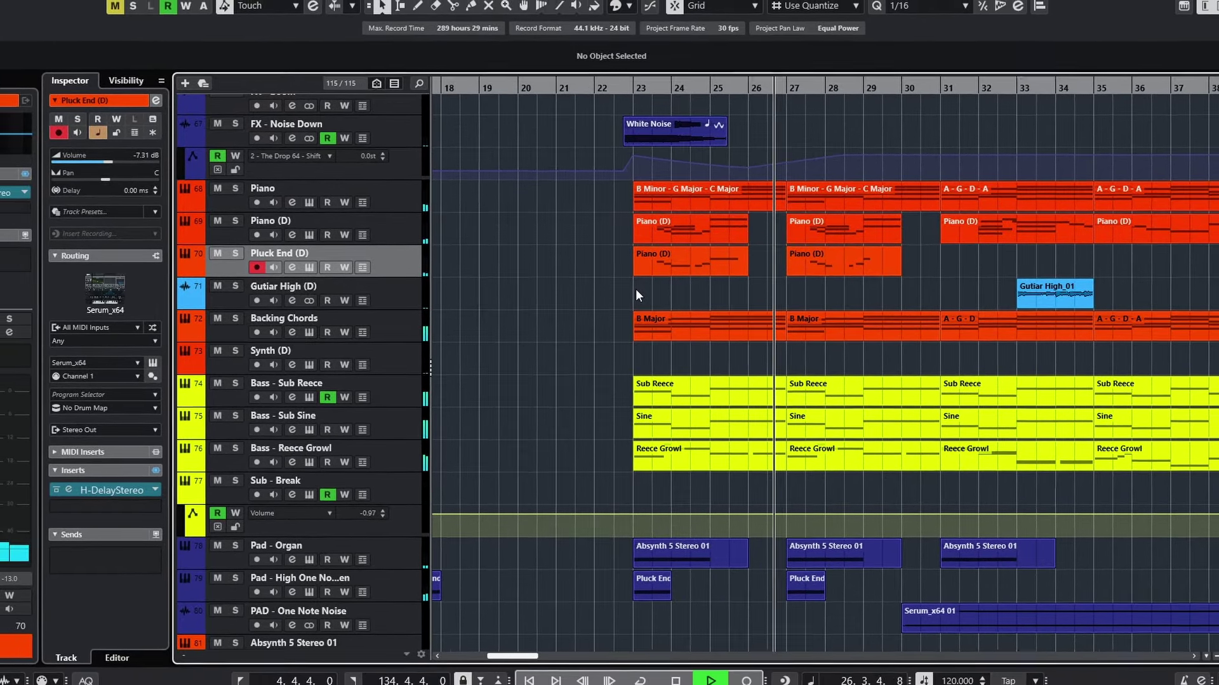
pyautogui.press('space')
pyautogui.scroll(3, 634, 313)
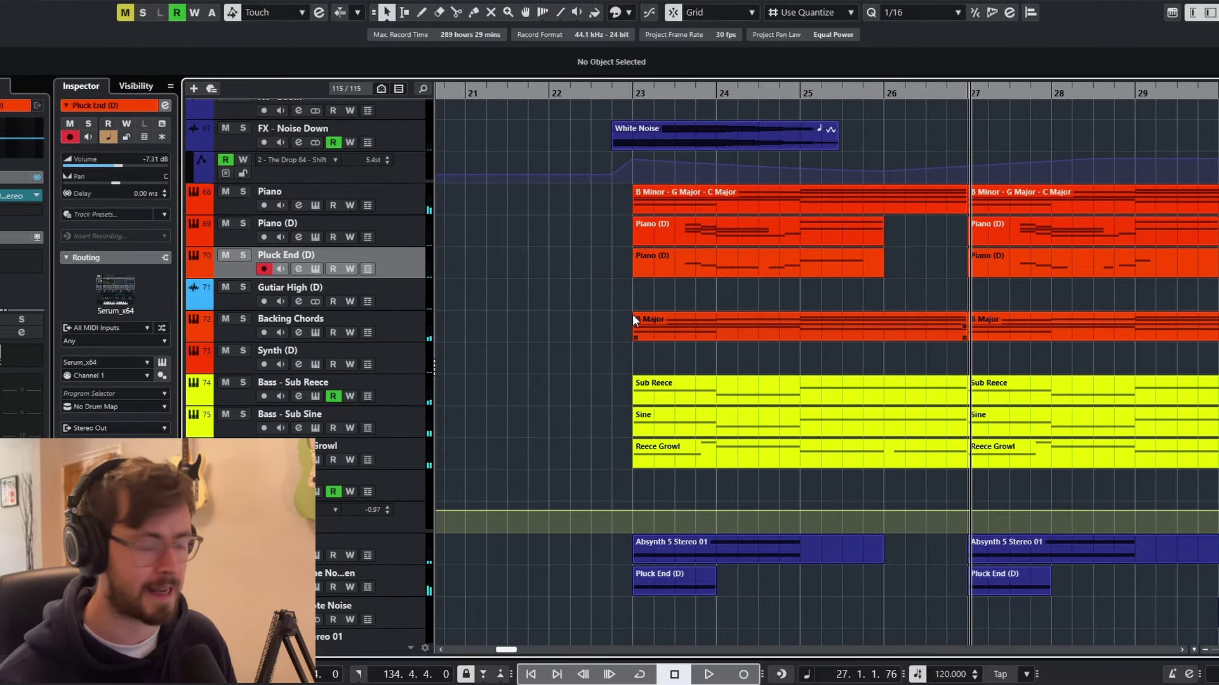
pyautogui.click(285, 477)
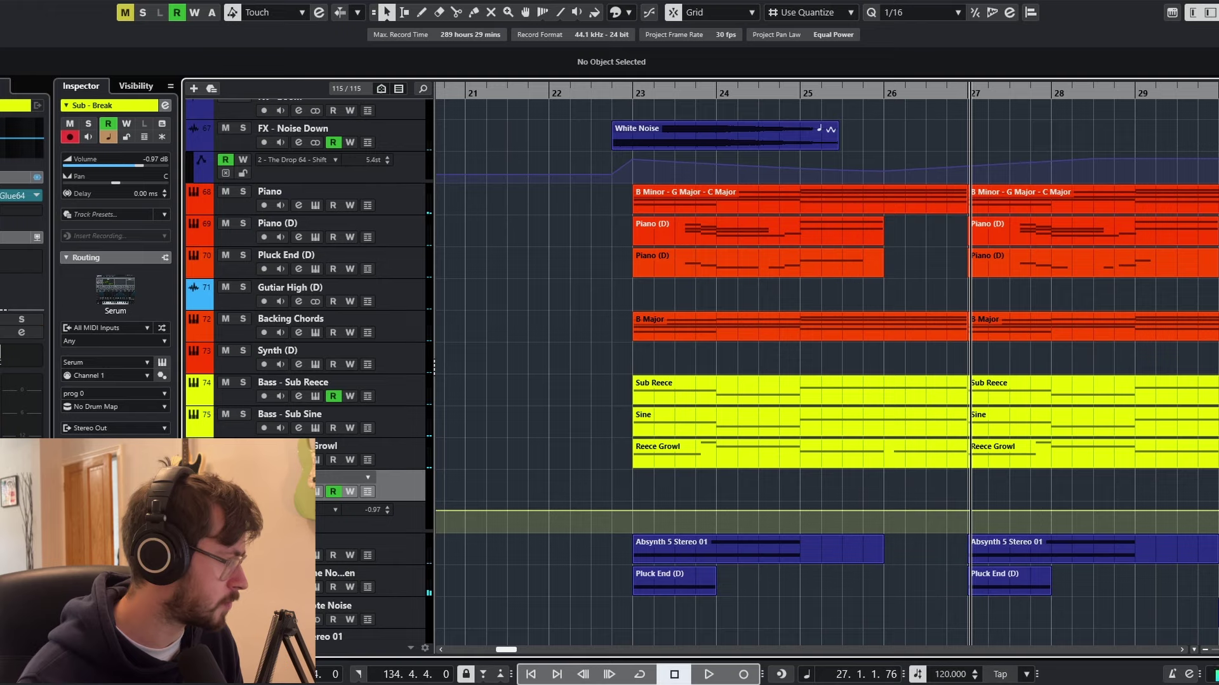
pyautogui.click(242, 477)
pyautogui.press('s')
# Audition Bass - Sub Reece in solo from just before bar 23 and view its Serum instrument
pyautogui.scroll(2, 633, 164)
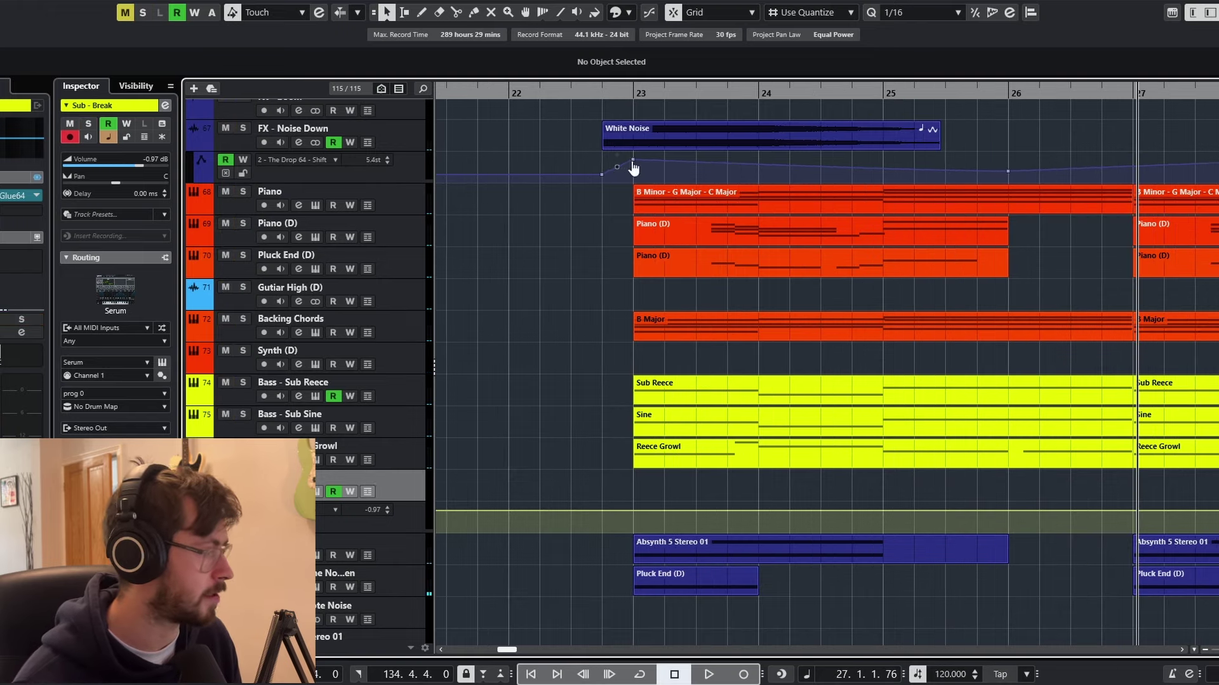
pyautogui.click(623, 93)
pyautogui.click(299, 388)
pyautogui.click(243, 383)
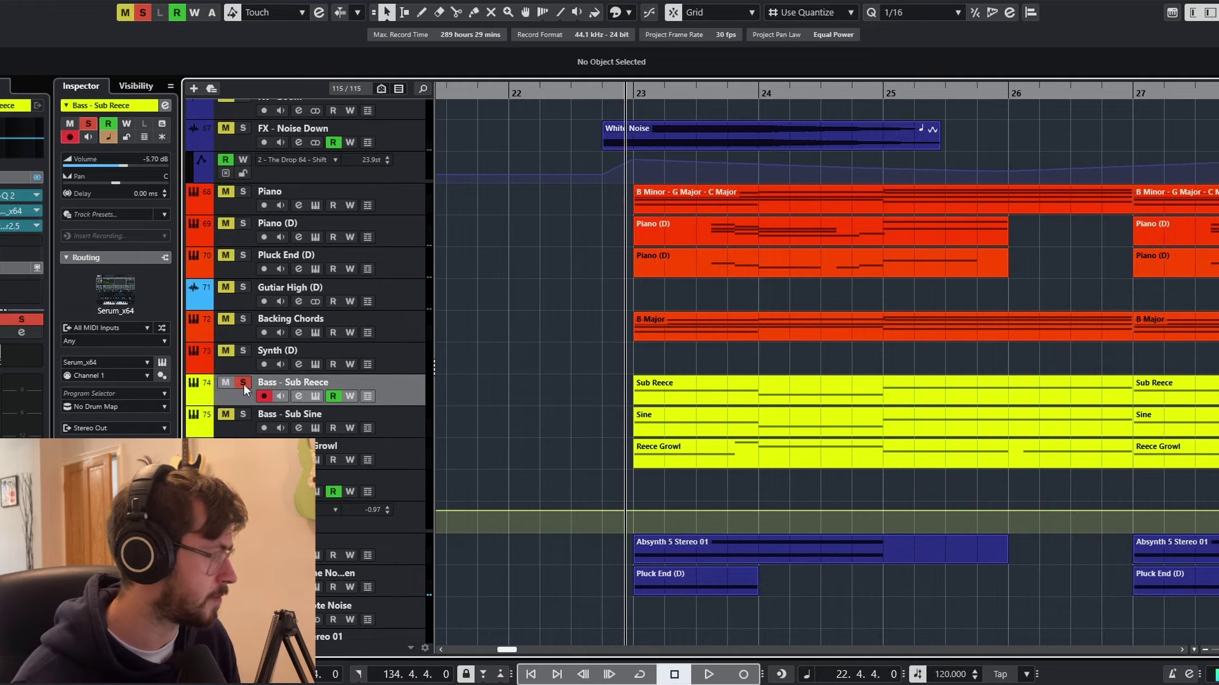
pyautogui.press('space')
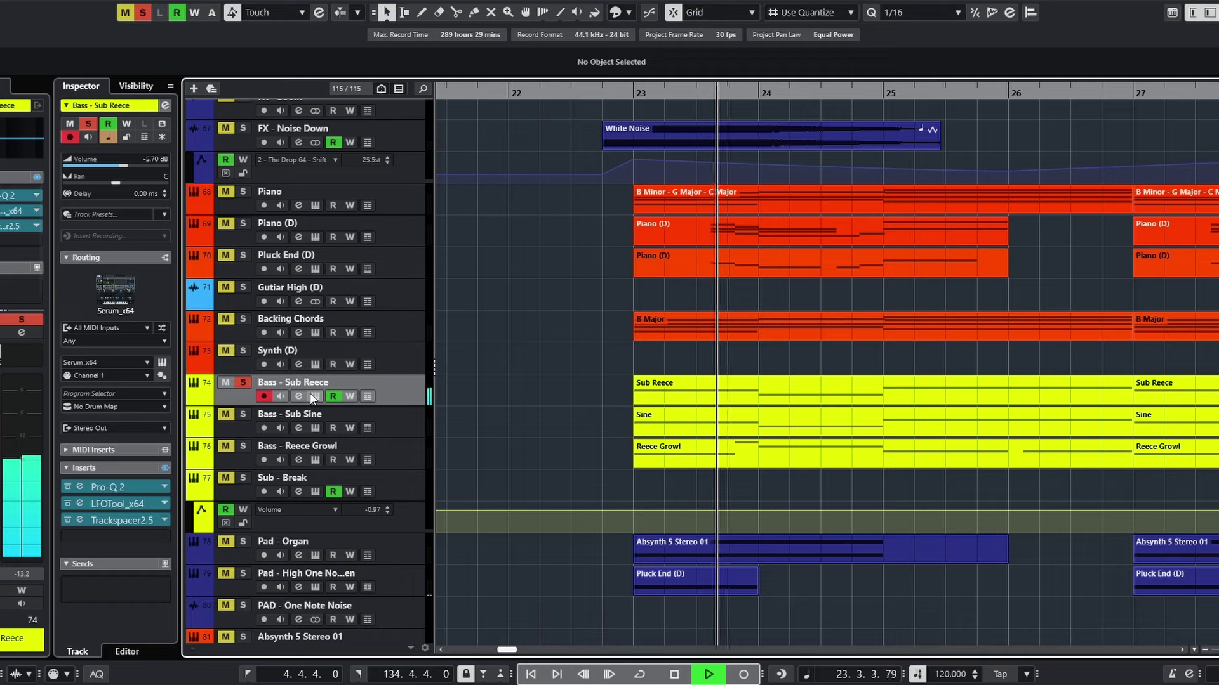
pyautogui.click(315, 396)
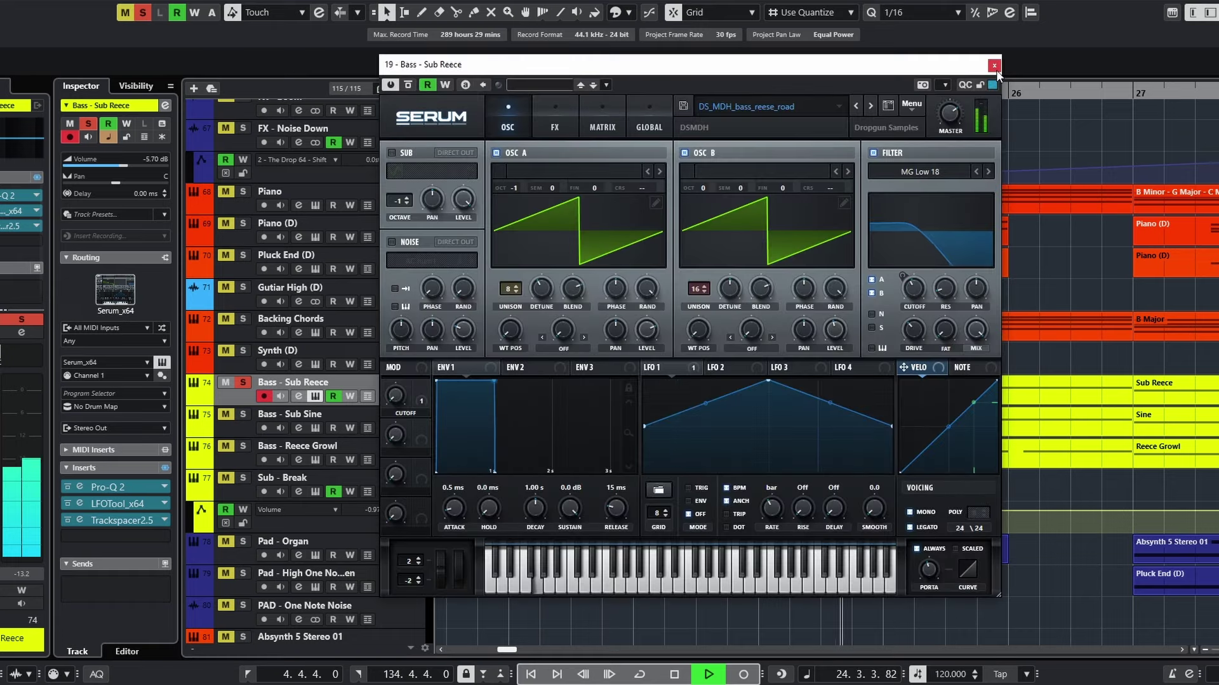
pyautogui.click(994, 65)
pyautogui.press('space')
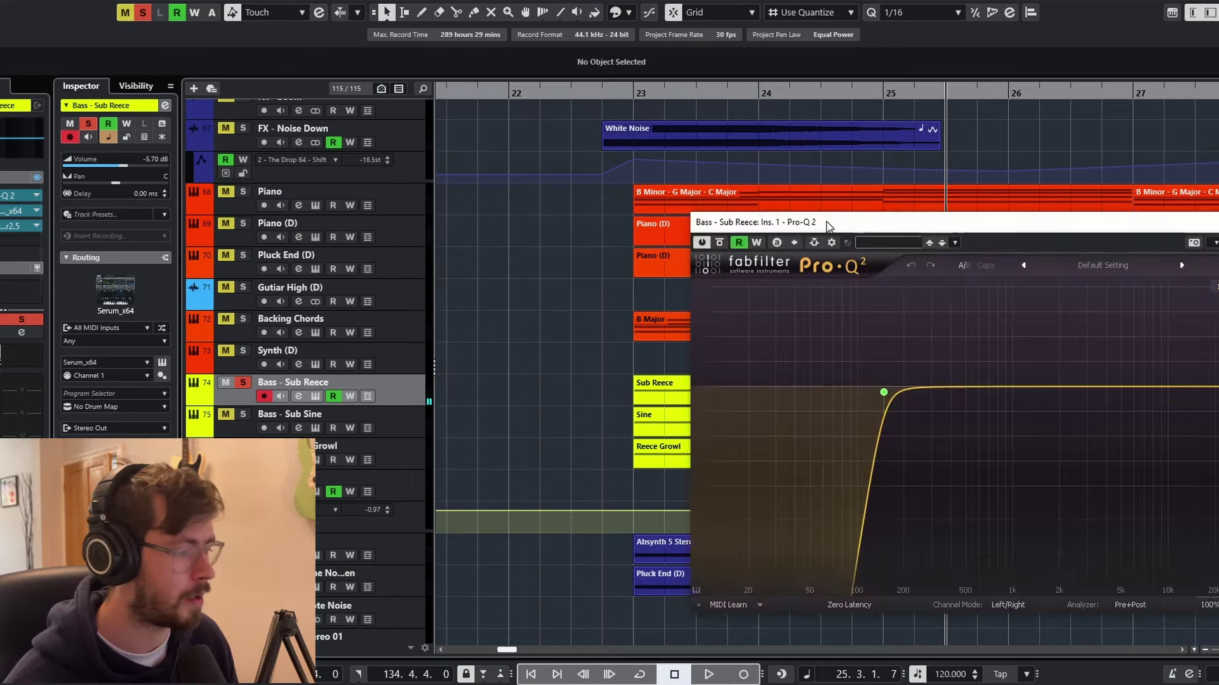
# Replay Bass - Sub Reece from just before bar 23, examining its Pro-Q 2 low cut and arranging that window beneath the SPAN analyzer
pyautogui.moveTo(826, 224); pyautogui.dragTo(760, 229)
pyautogui.click(626, 95)
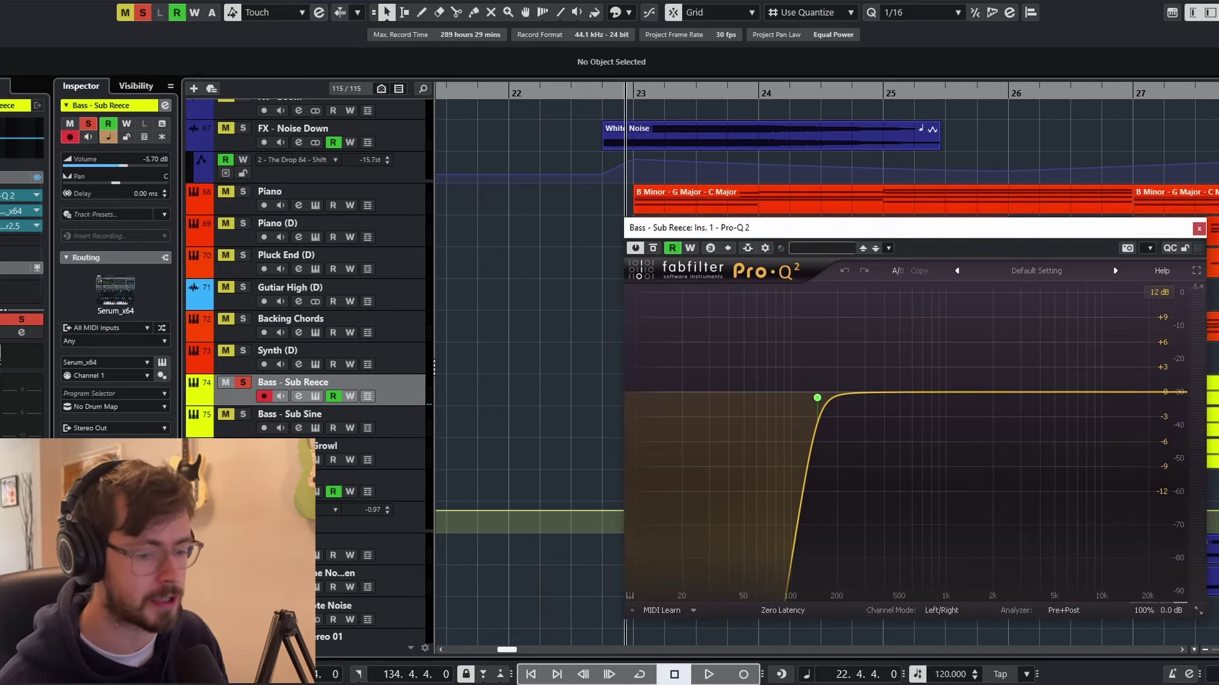
pyautogui.moveTo(1063, 159); pyautogui.dragTo(1202, 154)
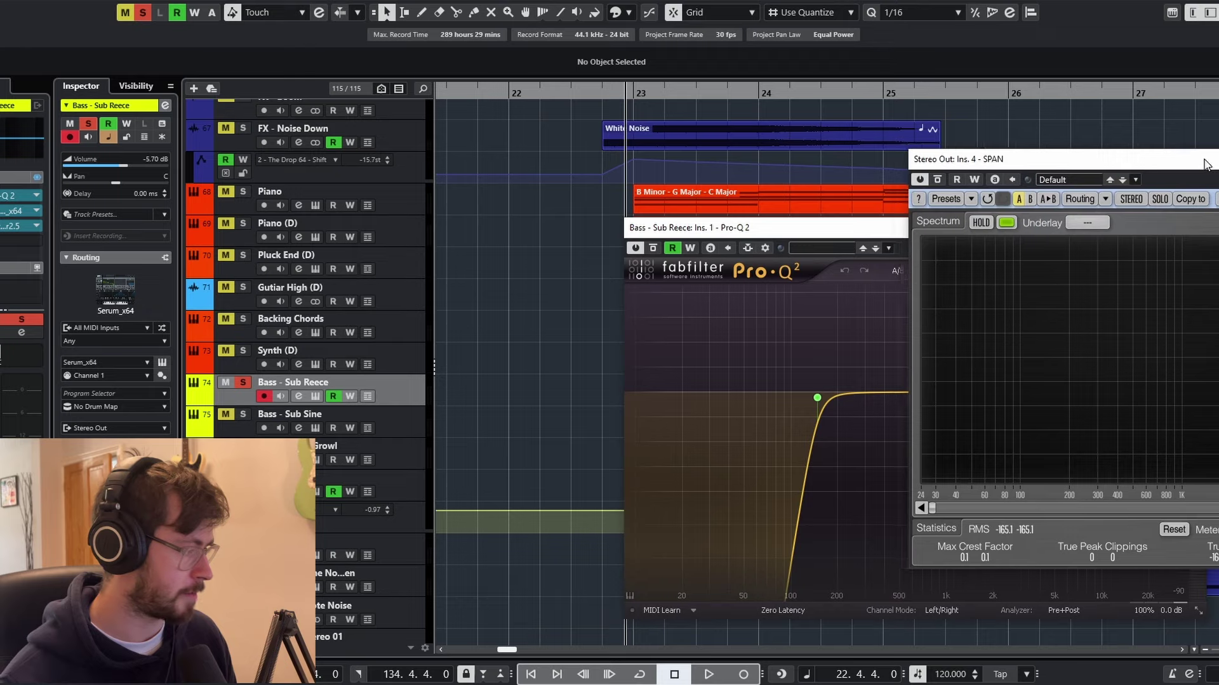
pyautogui.moveTo(674, 232); pyautogui.dragTo(710, 286)
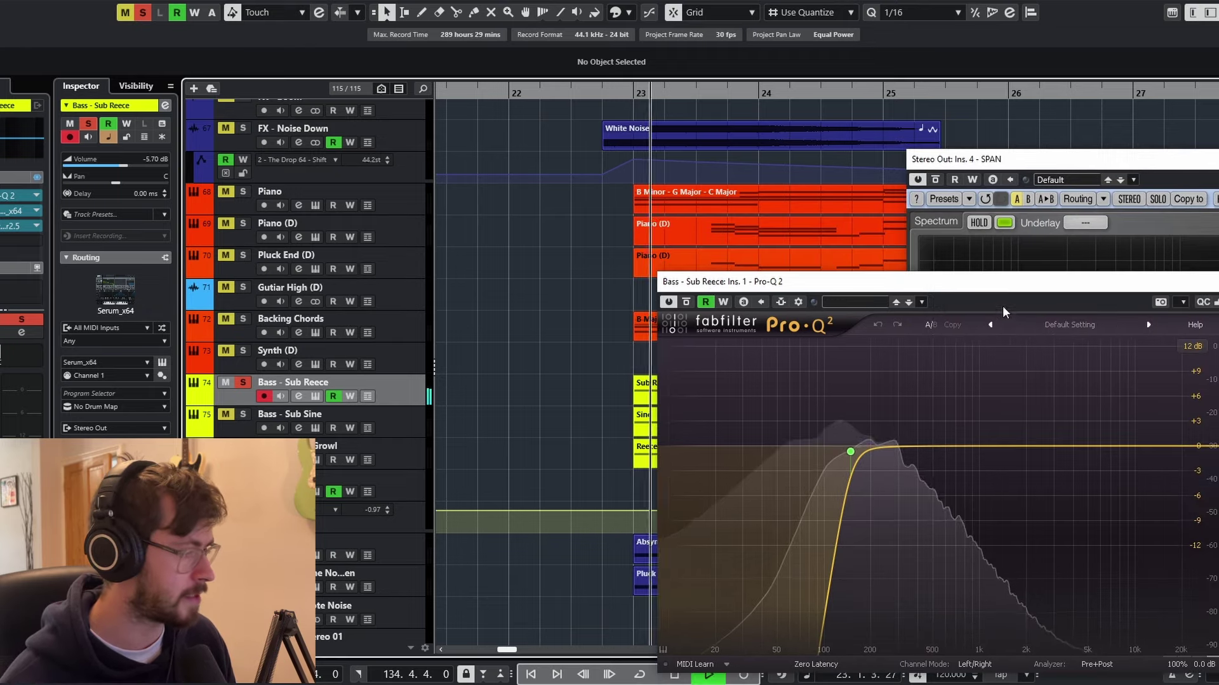
pyautogui.moveTo(1008, 285); pyautogui.dragTo(1023, 564)
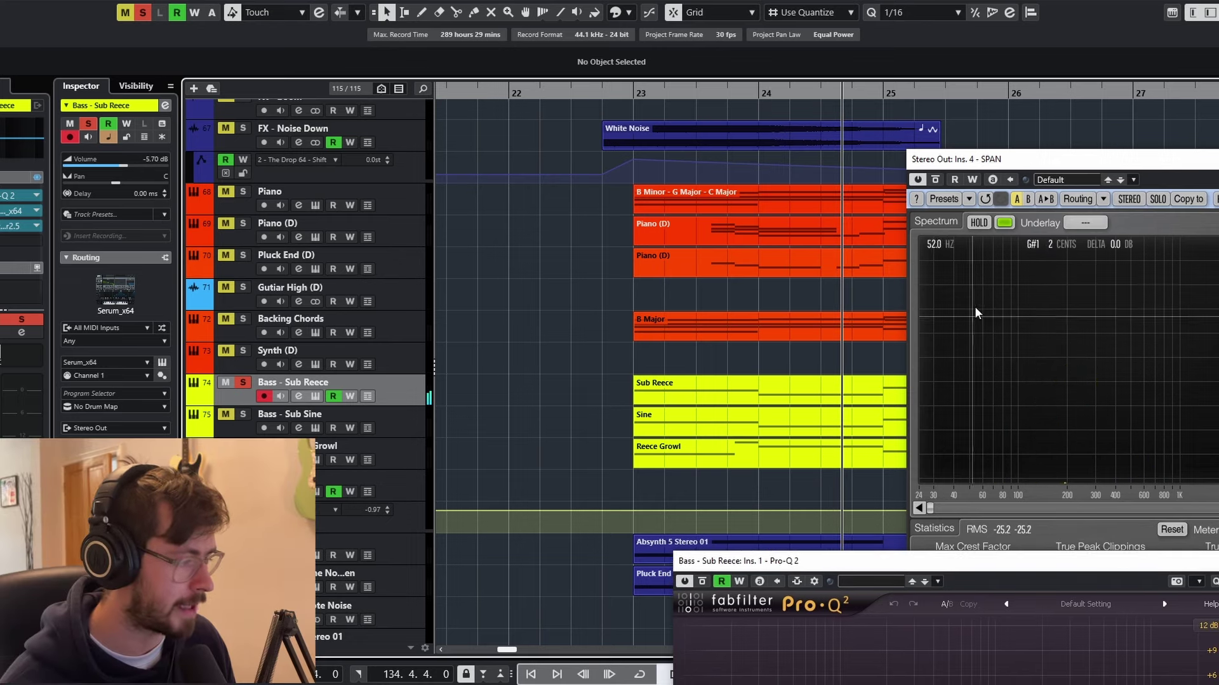
# Audition Bass - Sub Sine in solo from just before bar 23 against the SPAN spectrum, and combine it with Bass - Sub Reece
pyautogui.click(272, 410)
pyautogui.click(626, 93)
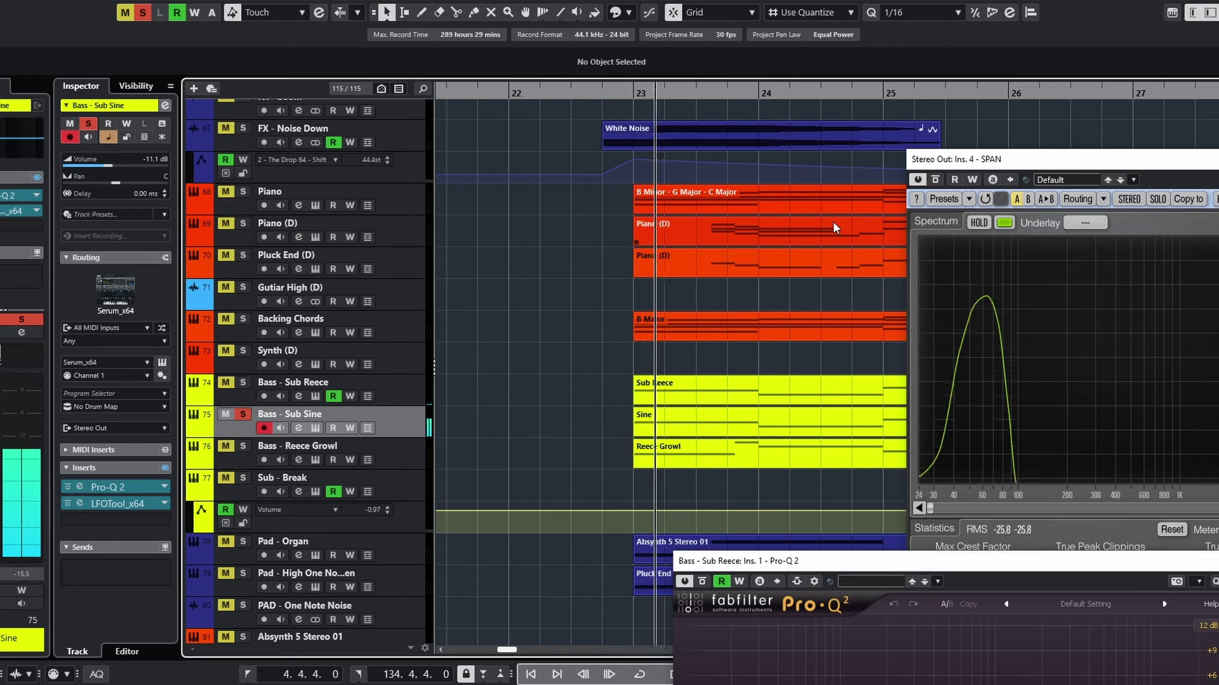
pyautogui.click(243, 383)
pyautogui.click(631, 93)
pyautogui.press('space')
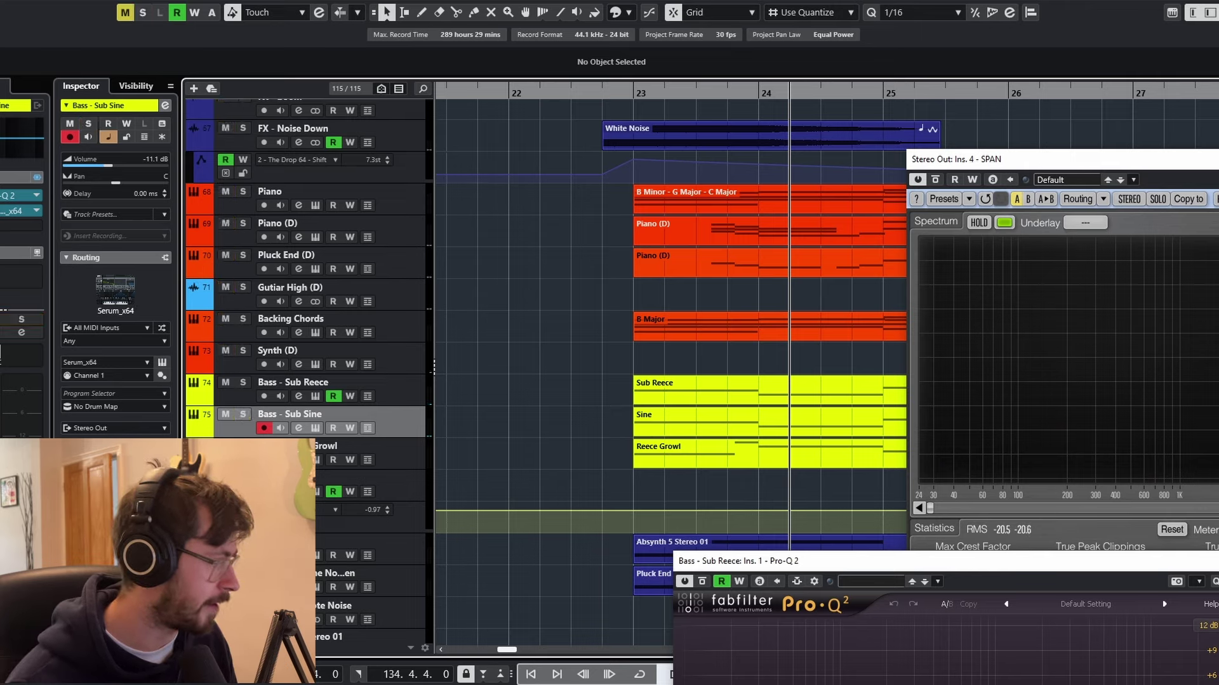
# Audition Bass - Reece Growl in solo from just before bar 23
pyautogui.click(243, 446)
pyautogui.click(285, 446)
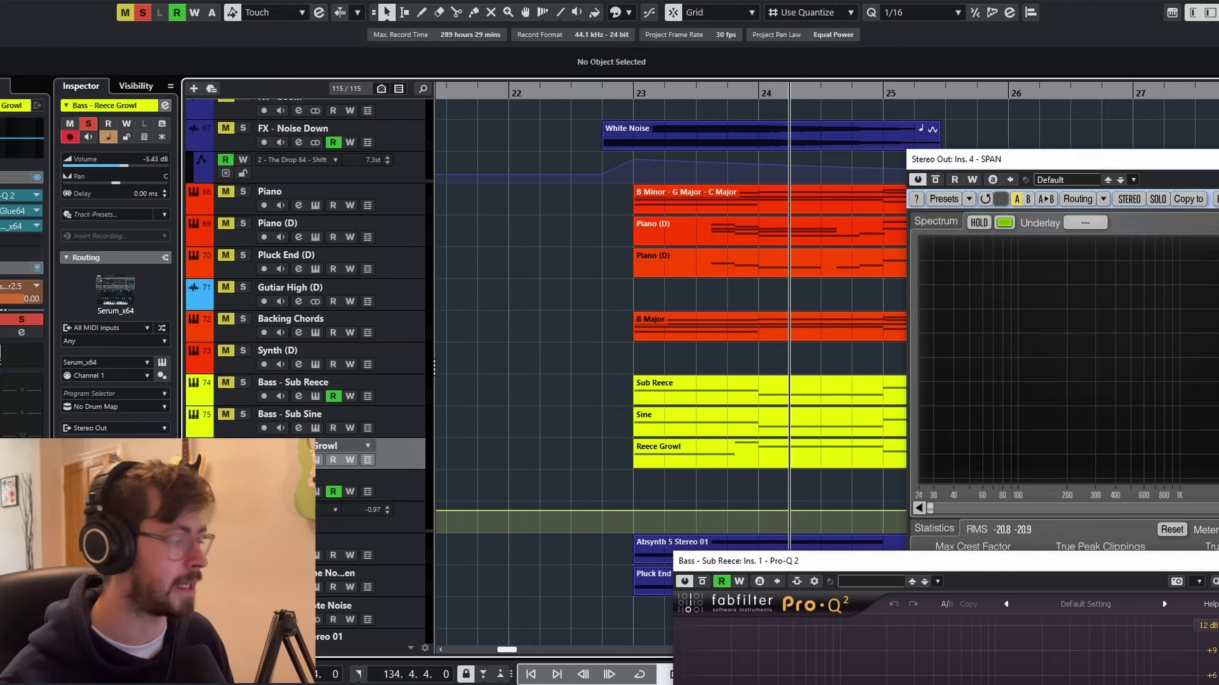
pyautogui.click(625, 103)
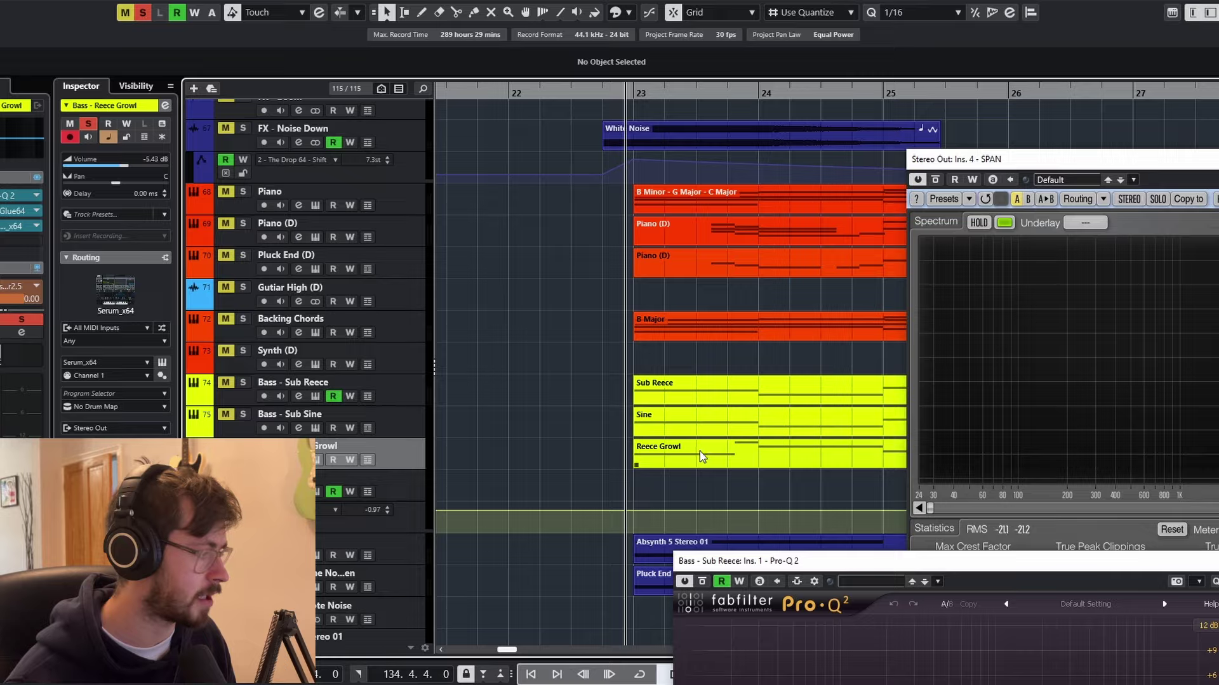
pyautogui.press('space')
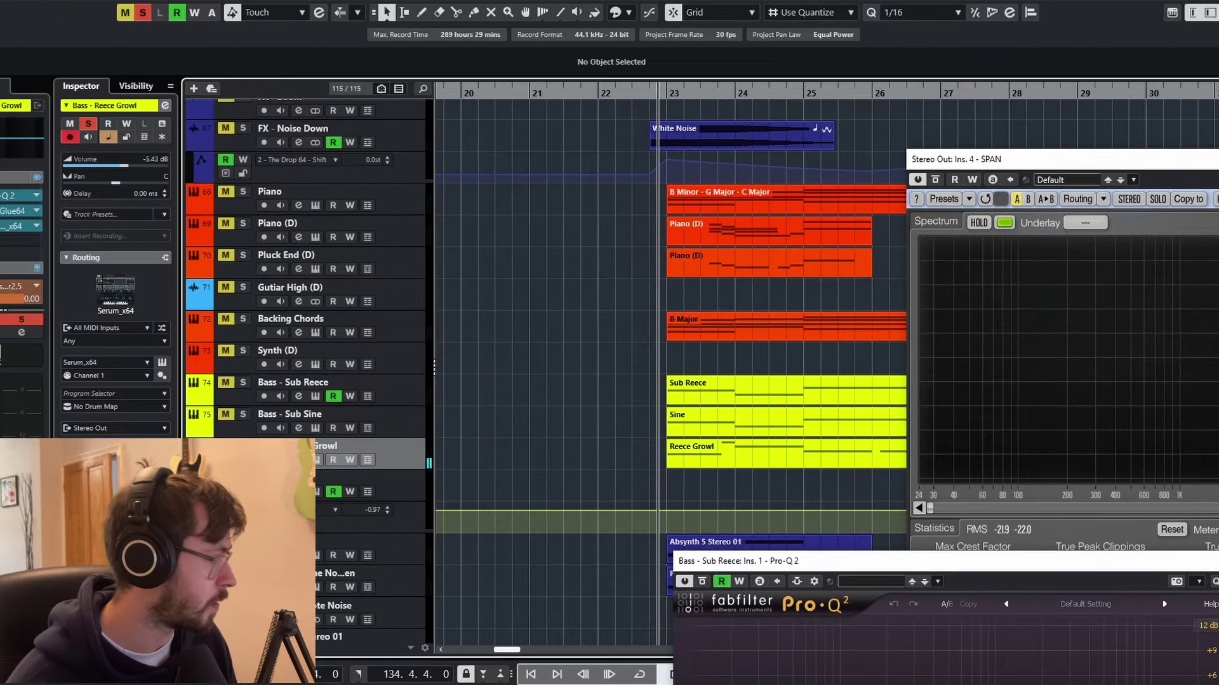
# View the LFOTool insert on Bass - Reece Growl and replay from just before bar 23, comparing its volume curve with the kick tracks
pyautogui.click(19, 226)
pyautogui.moveTo(639, 320); pyautogui.dragTo(830, 244)
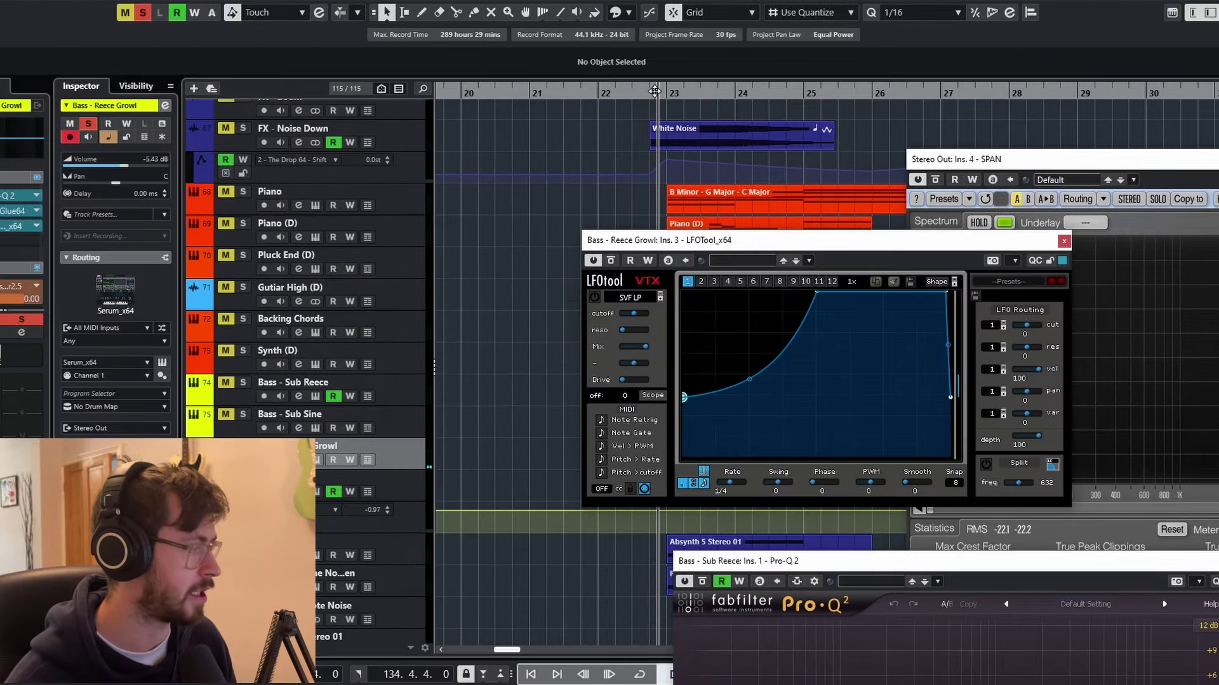
pyautogui.click(654, 92)
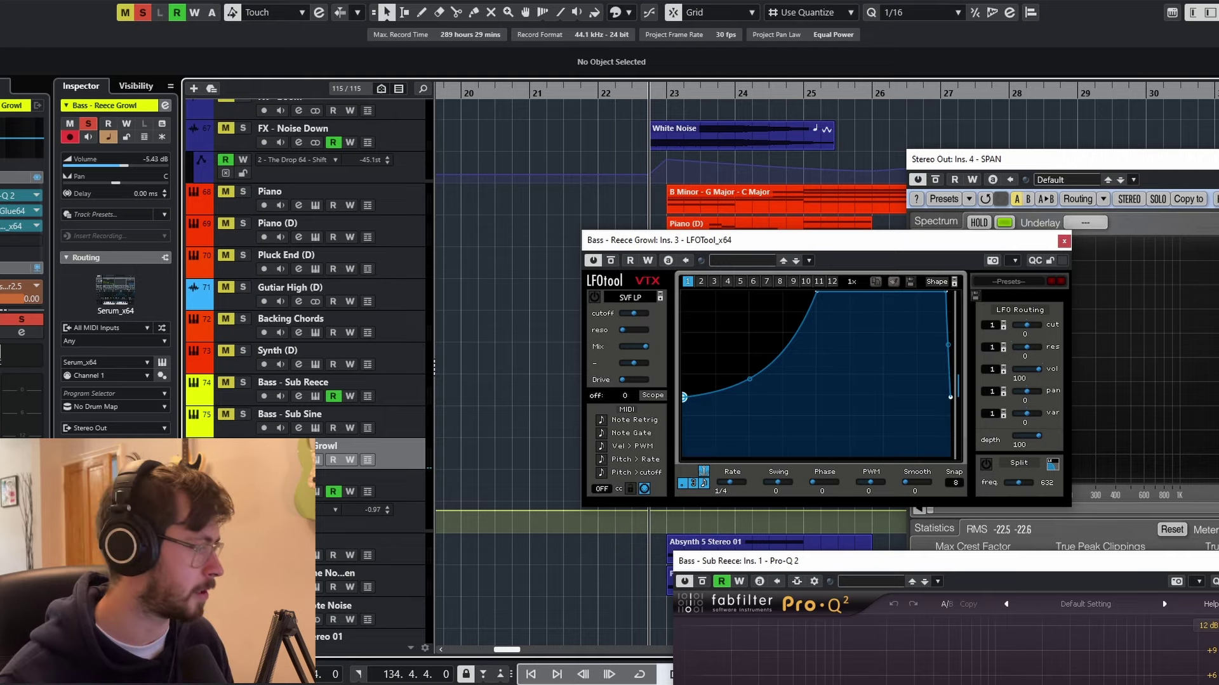
pyautogui.scroll(20, 679, 193)
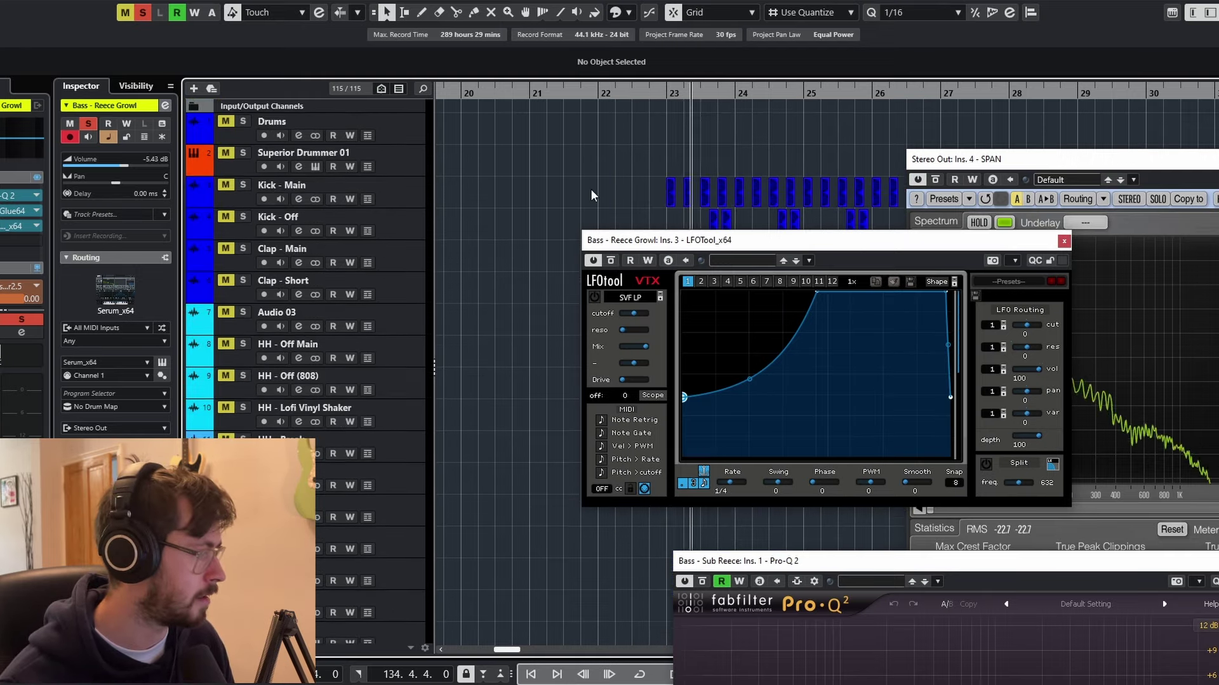
pyautogui.scroll(-3, 628, 224)
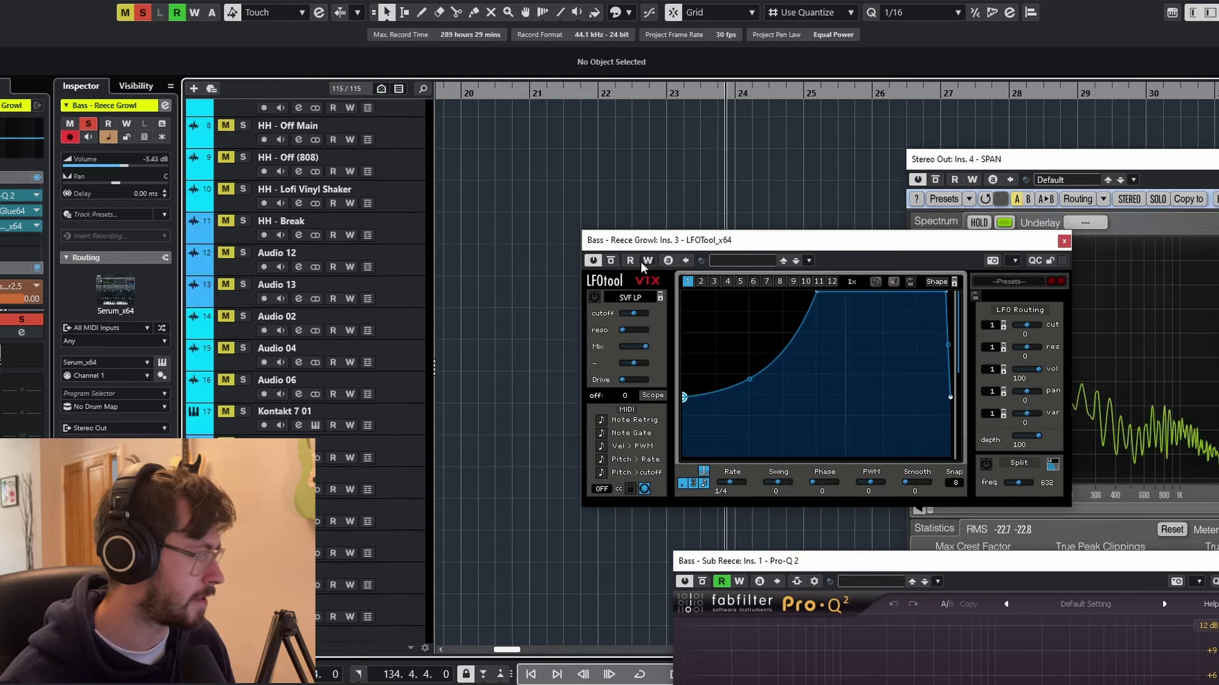
pyautogui.click(608, 261)
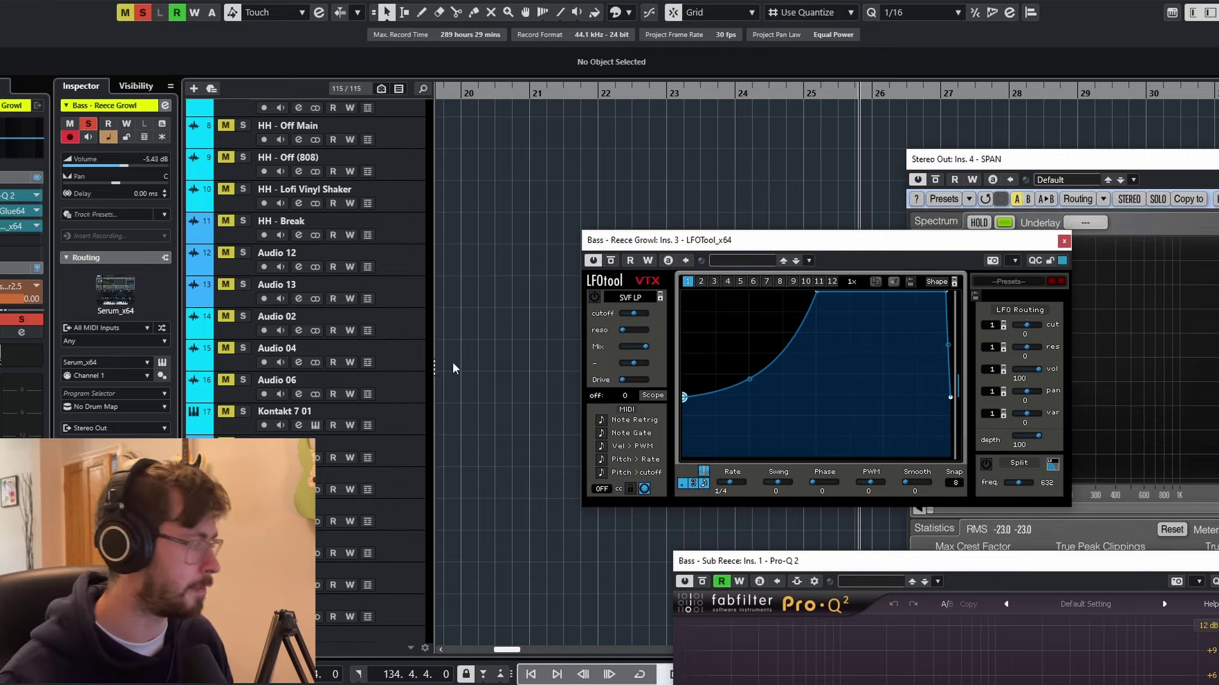
# Look over the piano, bass, pad and pluck layers from bar 23 and play the intro pads around bar 13 for comparison
pyautogui.scroll(-5, 452, 362)
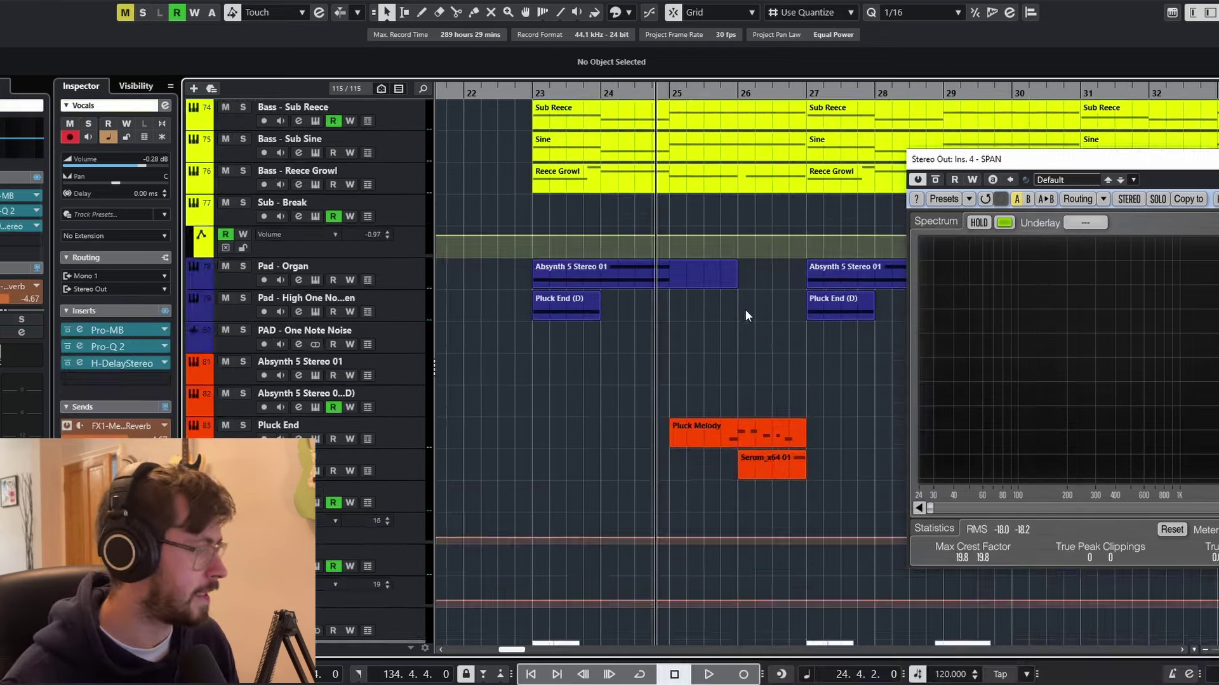
pyautogui.scroll(2, 745, 310)
pyautogui.scroll(2, 759, 327)
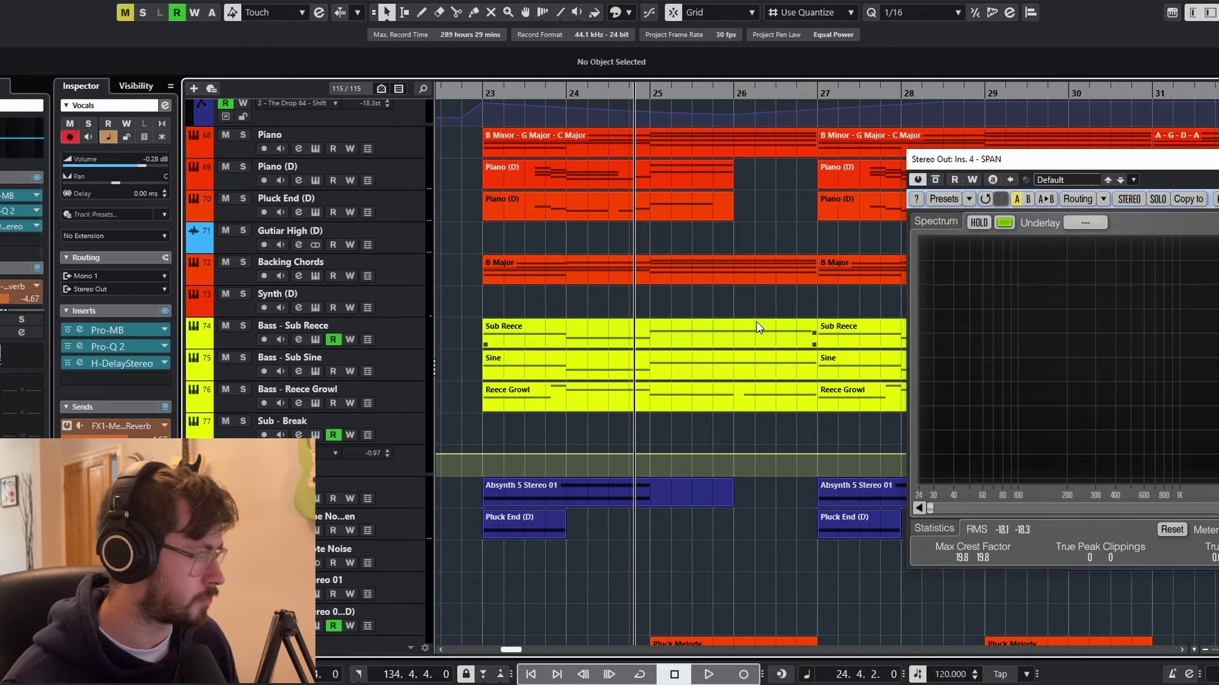
pyautogui.hscroll(5, 750, 353)
pyautogui.scroll(-5, 743, 375)
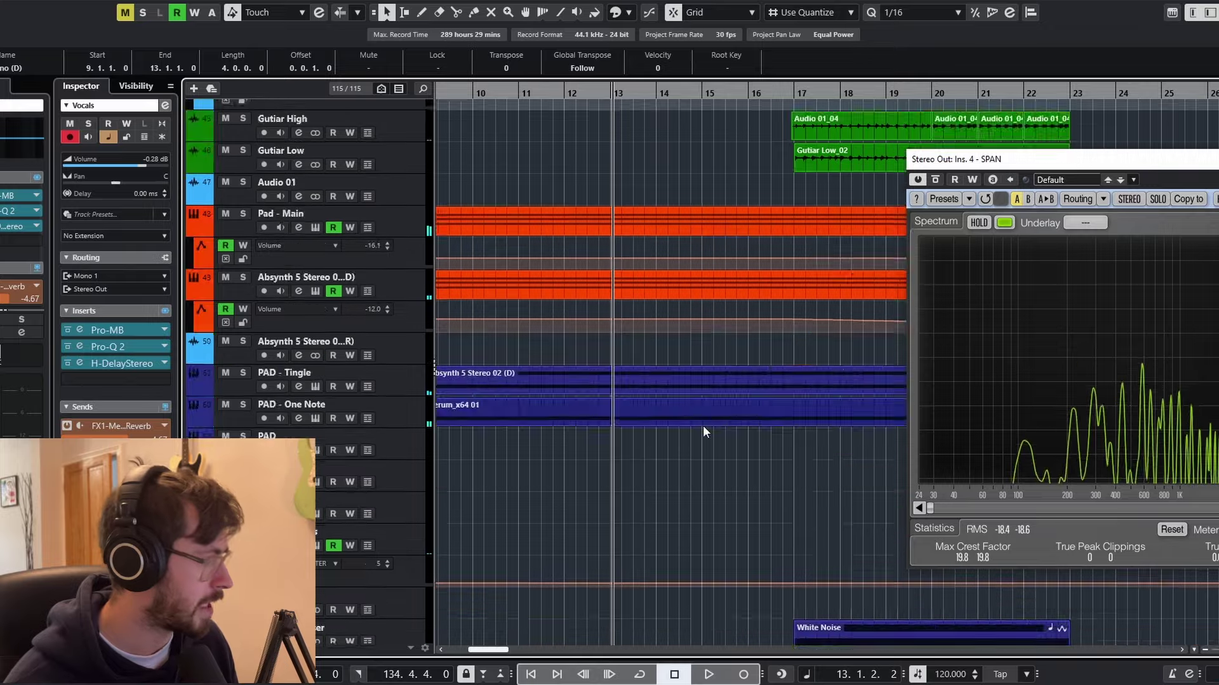
pyautogui.scroll(-5, 703, 425)
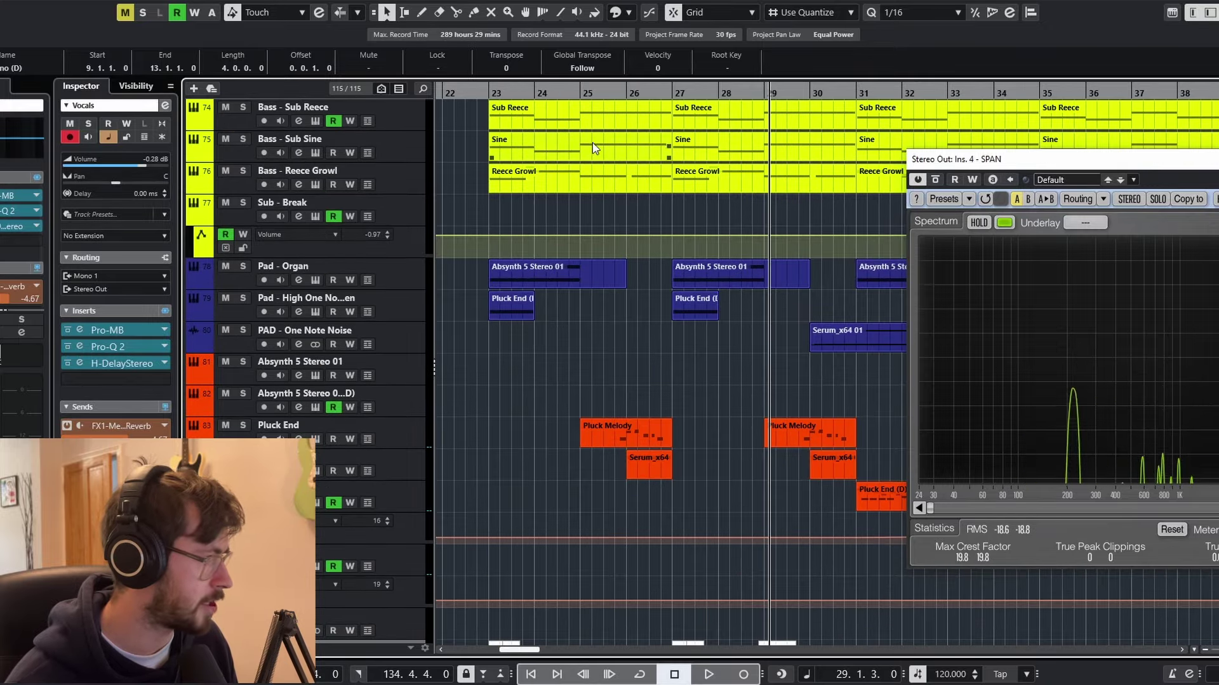
# Audition the Pluck End melody in solo from about bar 25 to bar 27, and clear the solo
pyautogui.click(608, 94)
pyautogui.click(367, 424)
pyautogui.press('s')
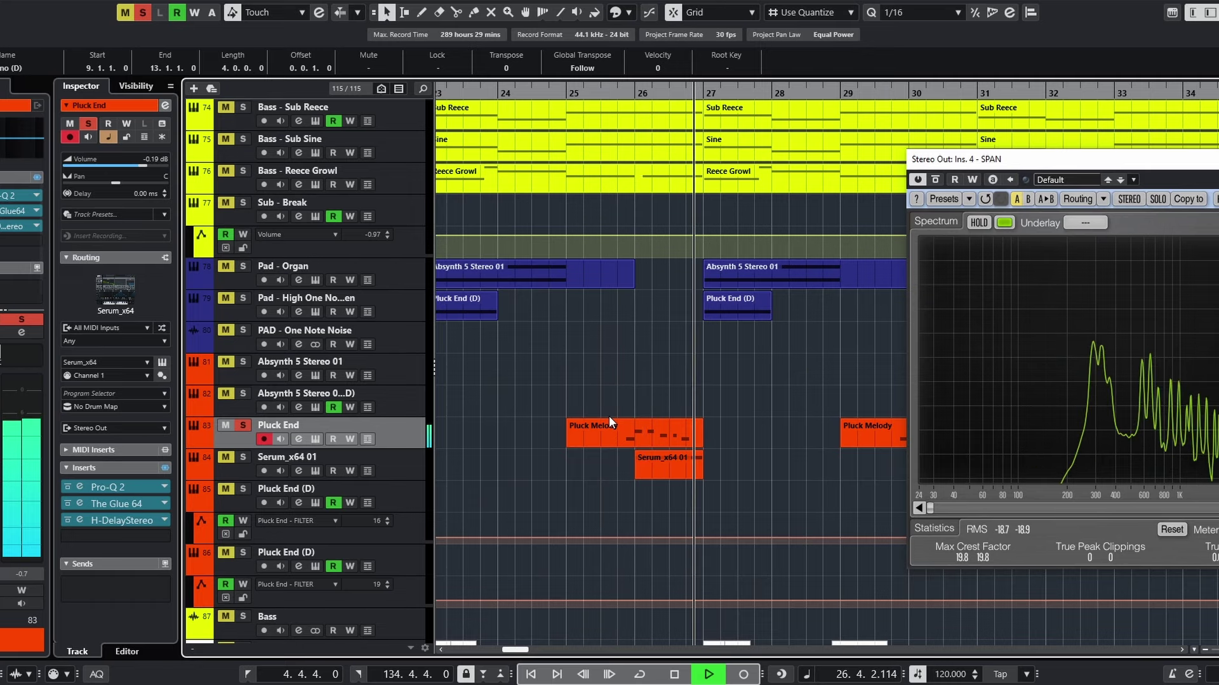
pyautogui.click(243, 425)
pyautogui.press('space')
# Examine the H-Delay Stereo insert on Pluck End, and play the pluck melody within the full arrangement until bar 27
pyautogui.click(18, 225)
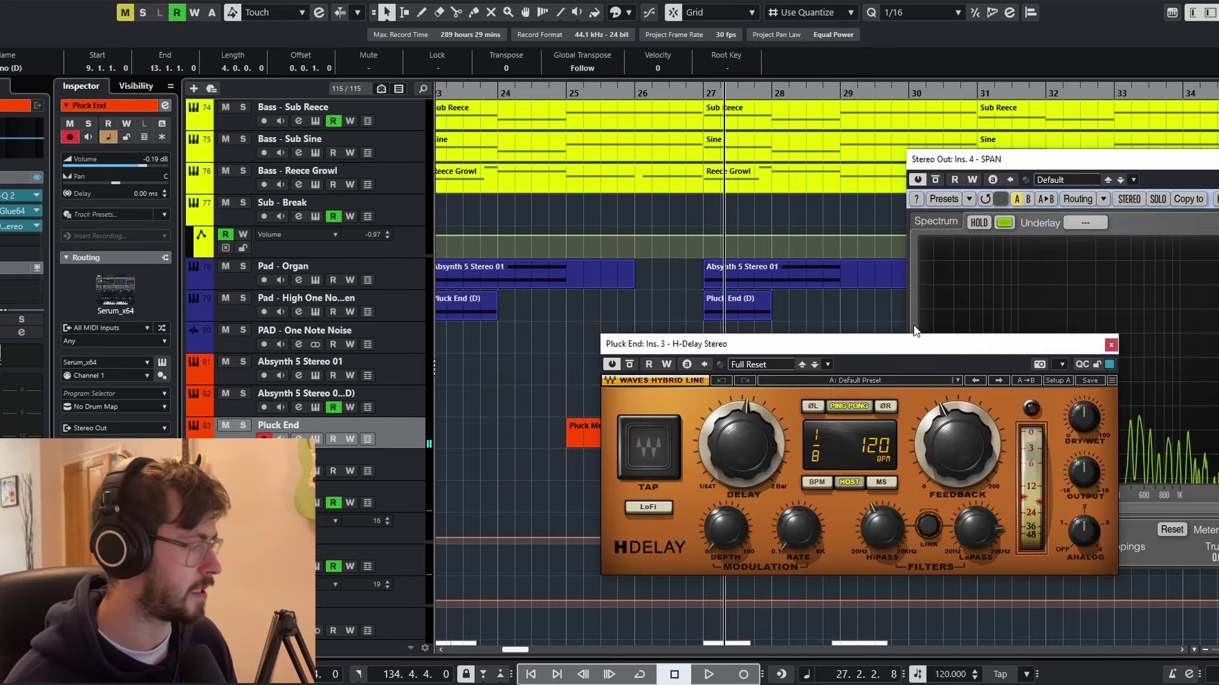
pyautogui.moveTo(912, 343); pyautogui.dragTo(850, 252)
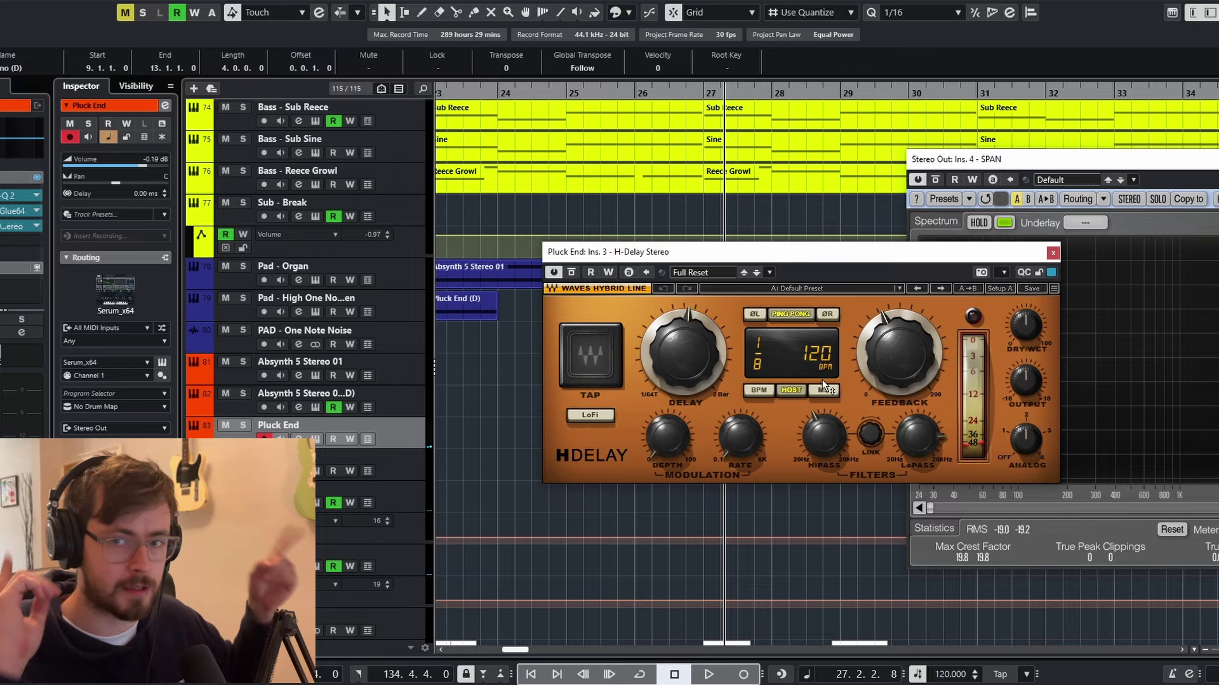
pyautogui.click(1050, 252)
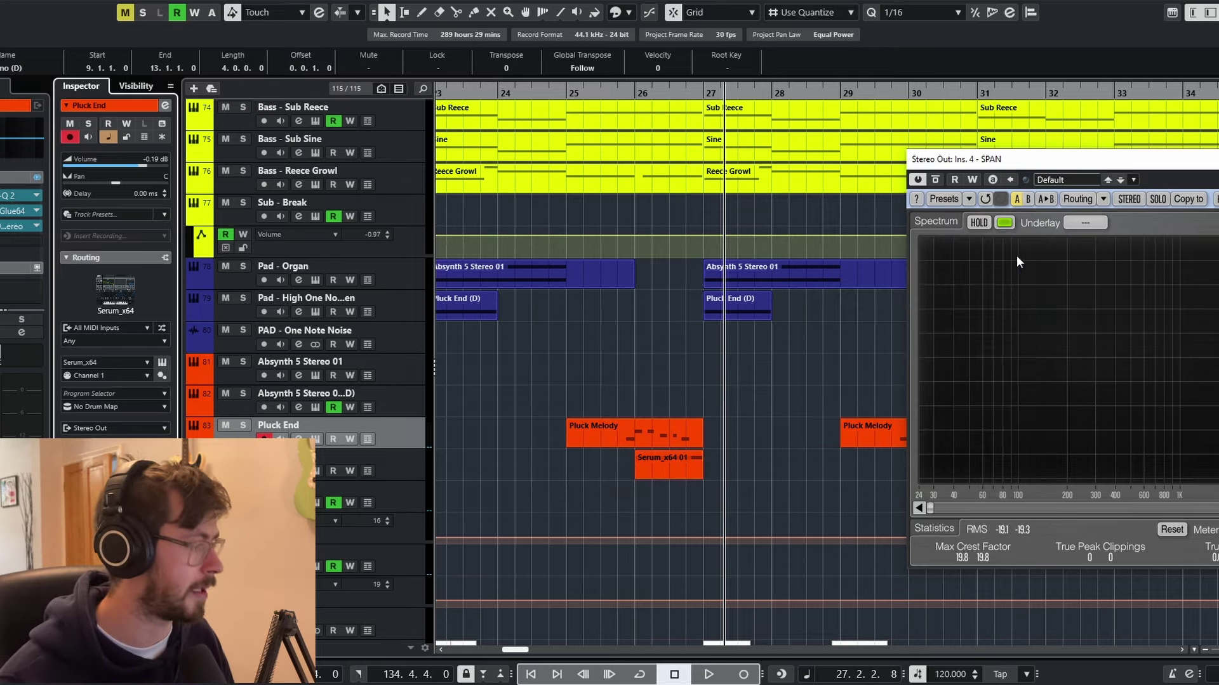
pyautogui.press('space')
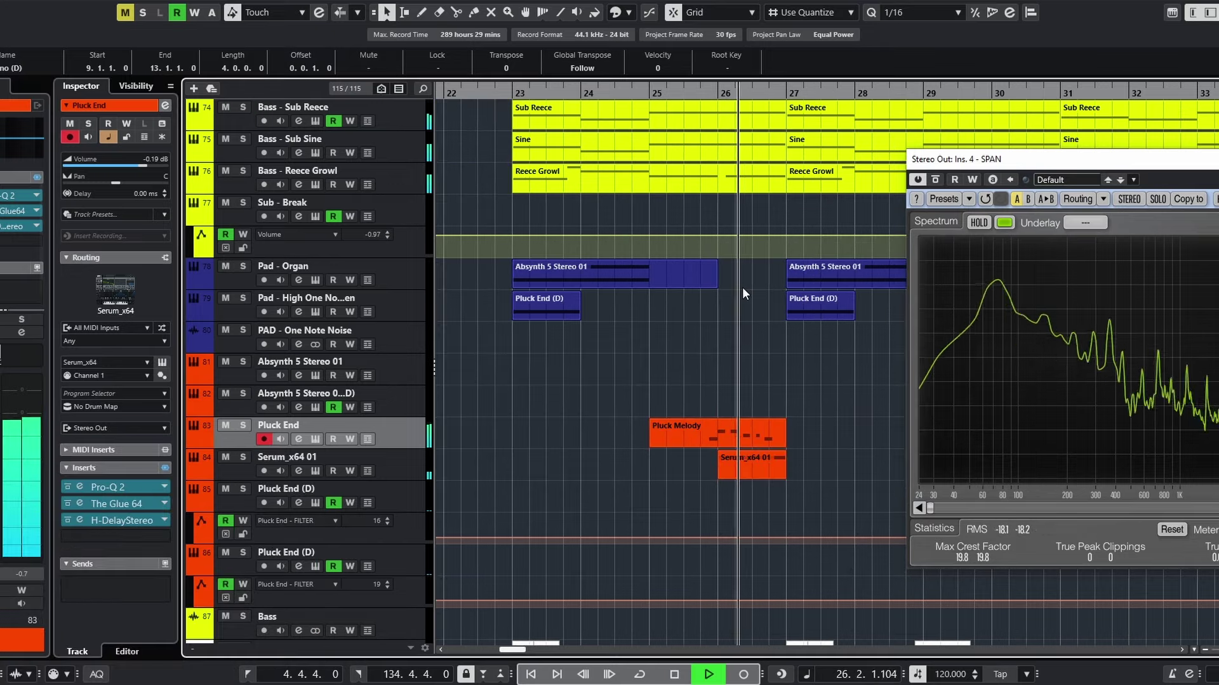
pyautogui.press('space')
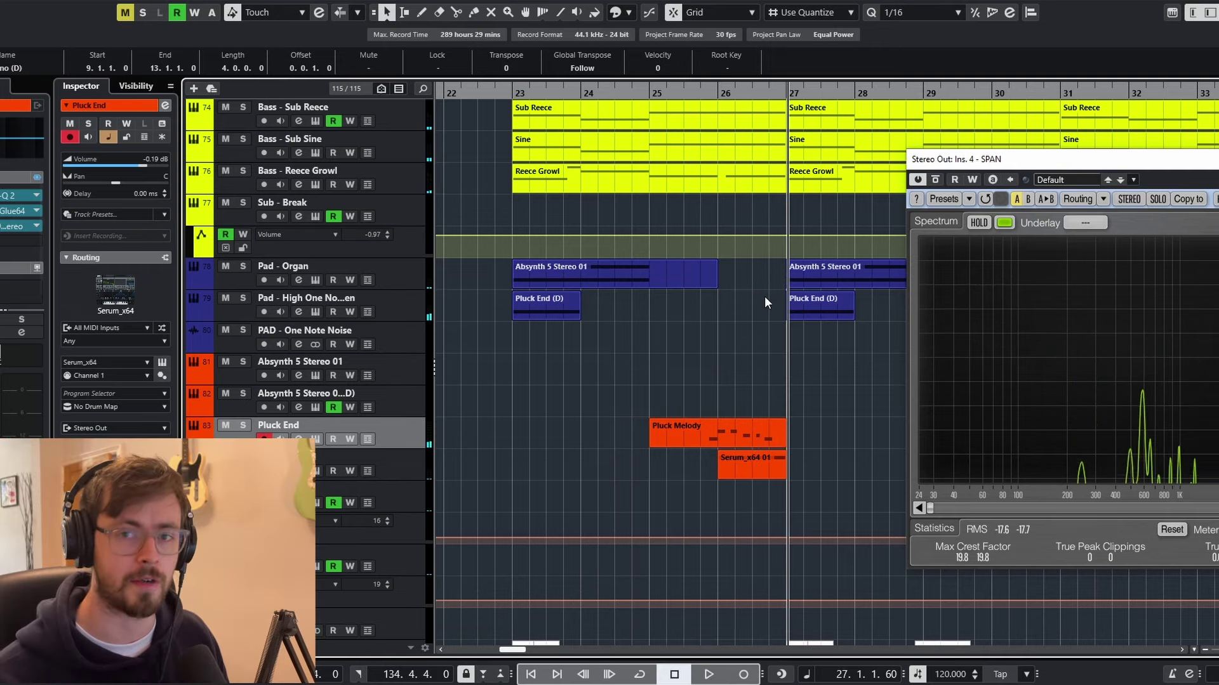
# Audition the Serum_x64 01 track in solo from bar 26 to bar 27 and view its Serum noise and filter settings
pyautogui.scroll(-5, 571, 419)
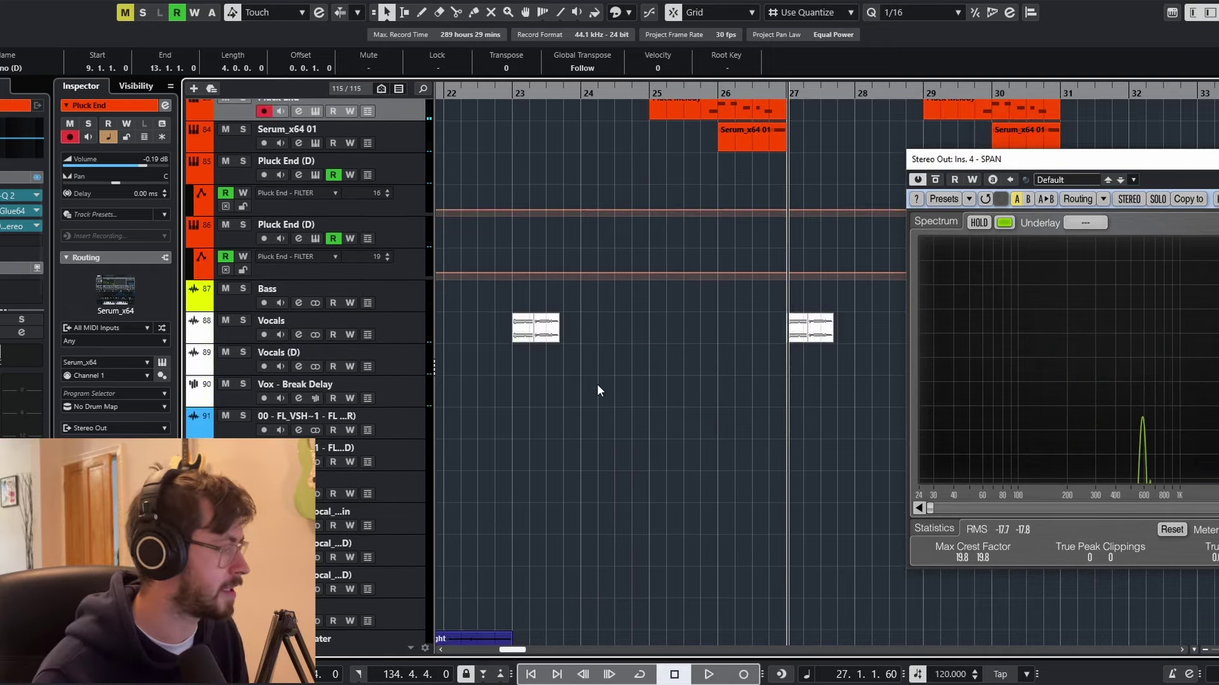
pyautogui.click(240, 132)
pyautogui.click(241, 130)
pyautogui.press('space')
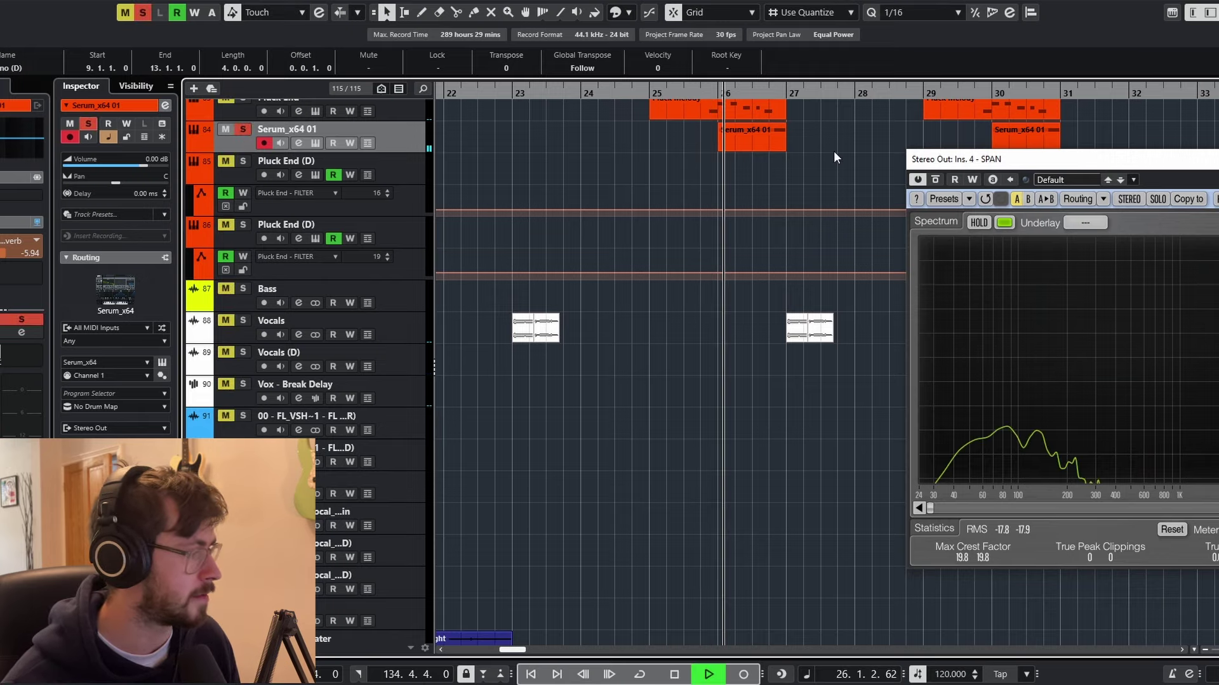
pyautogui.press('space')
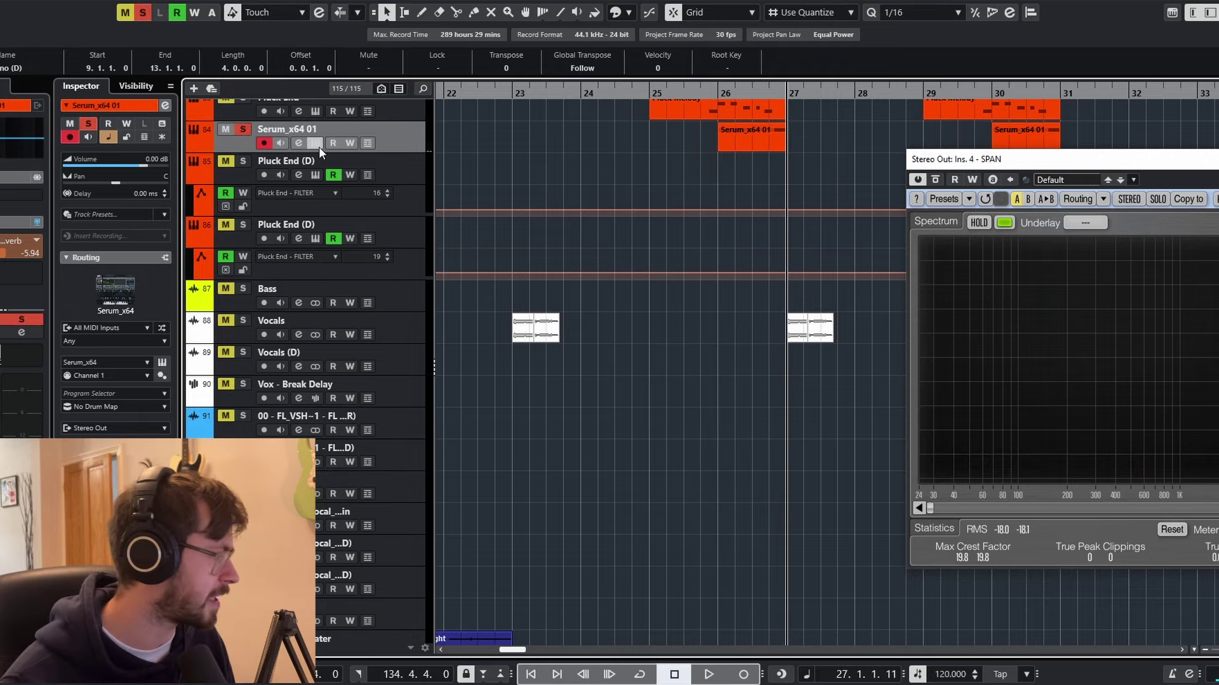
pyautogui.moveTo(1218, 93); pyautogui.dragTo(777, 250)
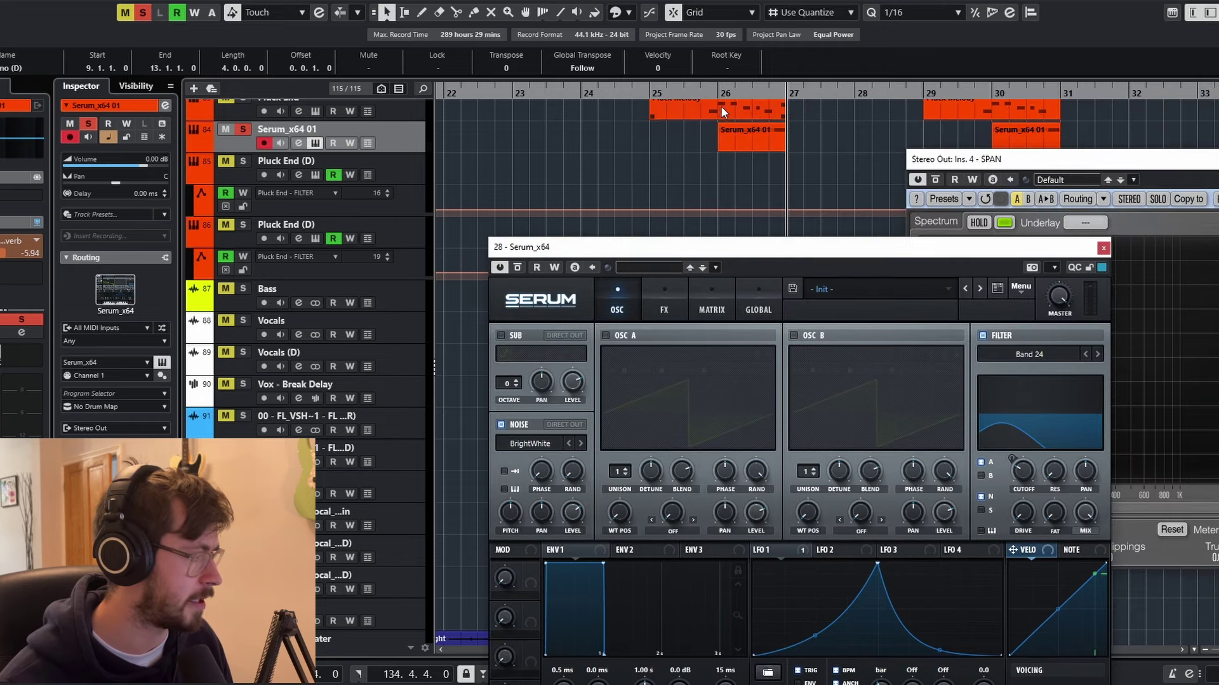
pyautogui.click(714, 91)
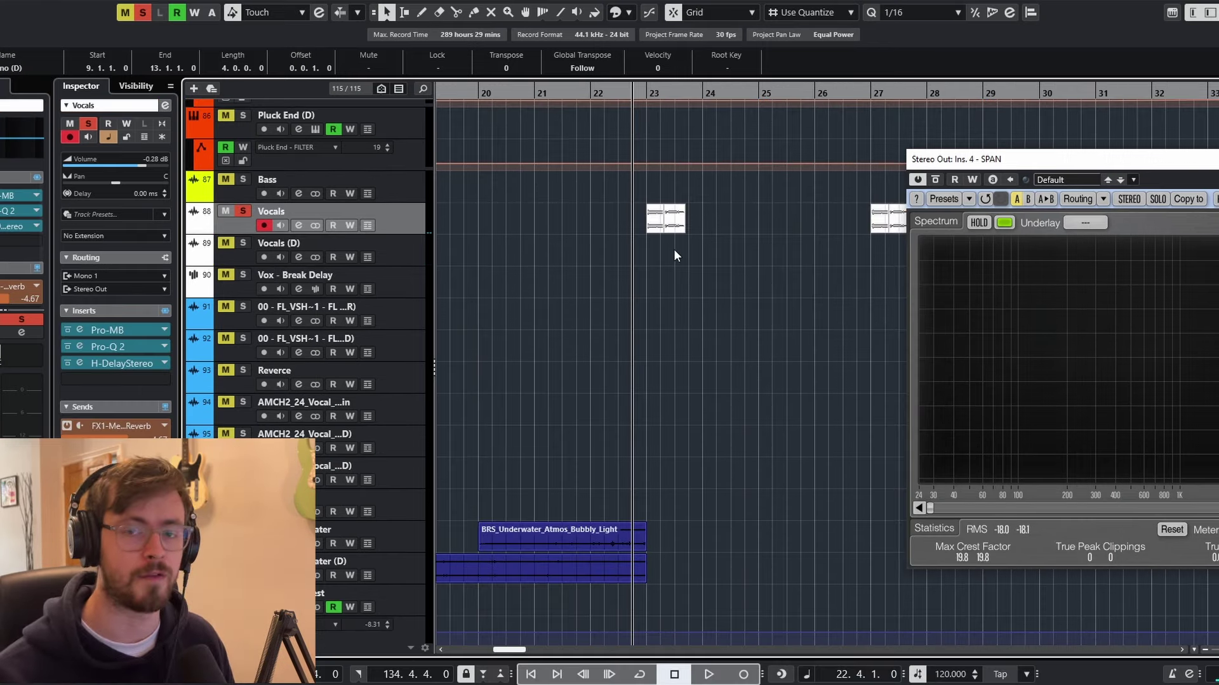
# Audition the Vocals track in solo from just before bar 23 to bar 29, looking over its three vocal clips
pyautogui.press('space')
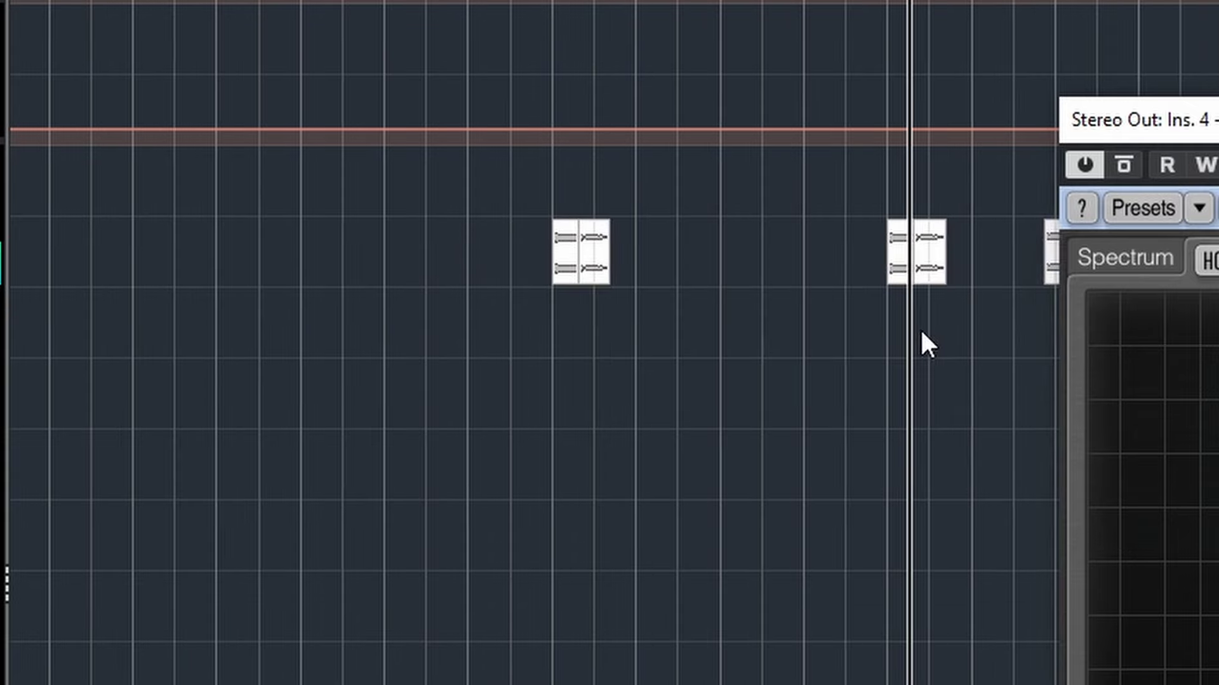
pyautogui.press('g')
pyautogui.press('g')
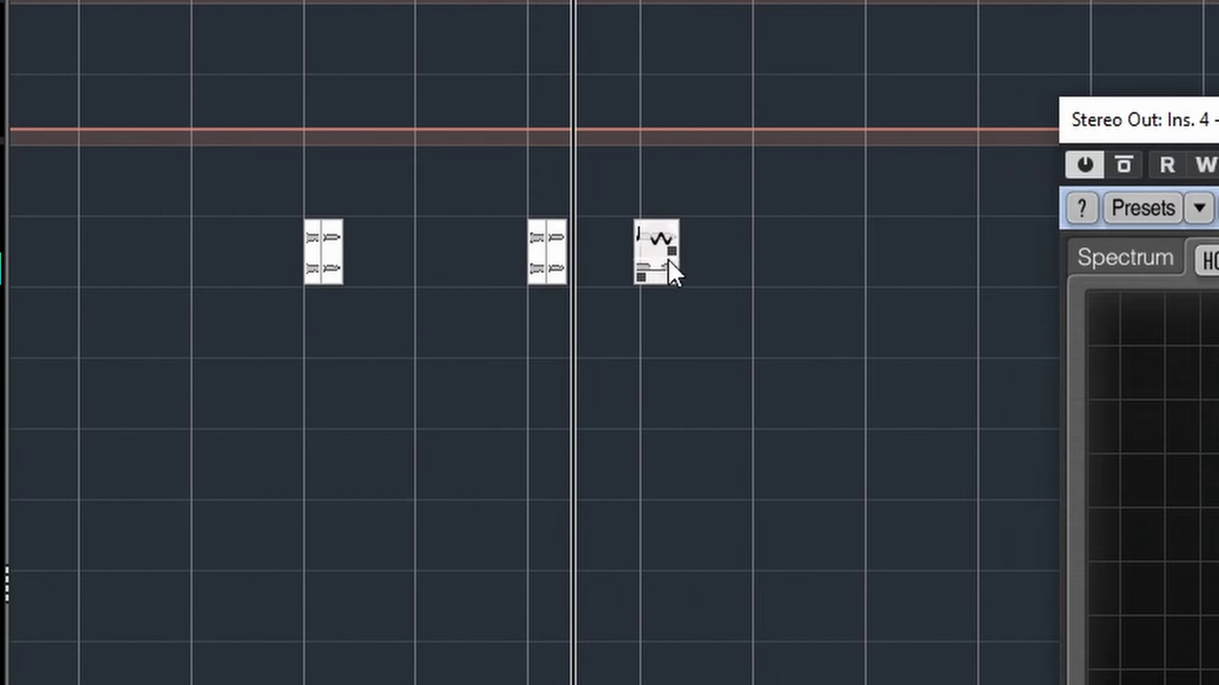
pyautogui.press('h')
pyautogui.press('h')
pyautogui.press('h')
pyautogui.press('h')
pyautogui.hscroll(-2, 631, 305)
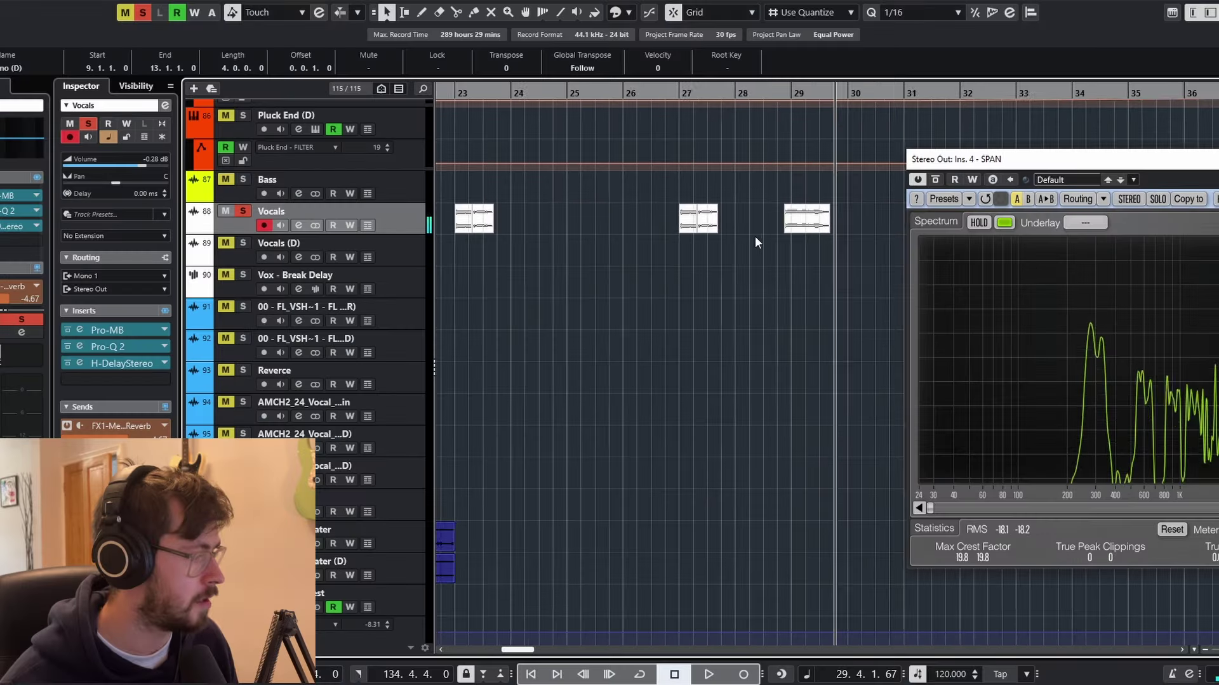
pyautogui.hscroll(-3, 724, 290)
# Return playback to just before bar 23 and examine the H-Delay Stereo insert on the Vocals track
pyautogui.click(627, 91)
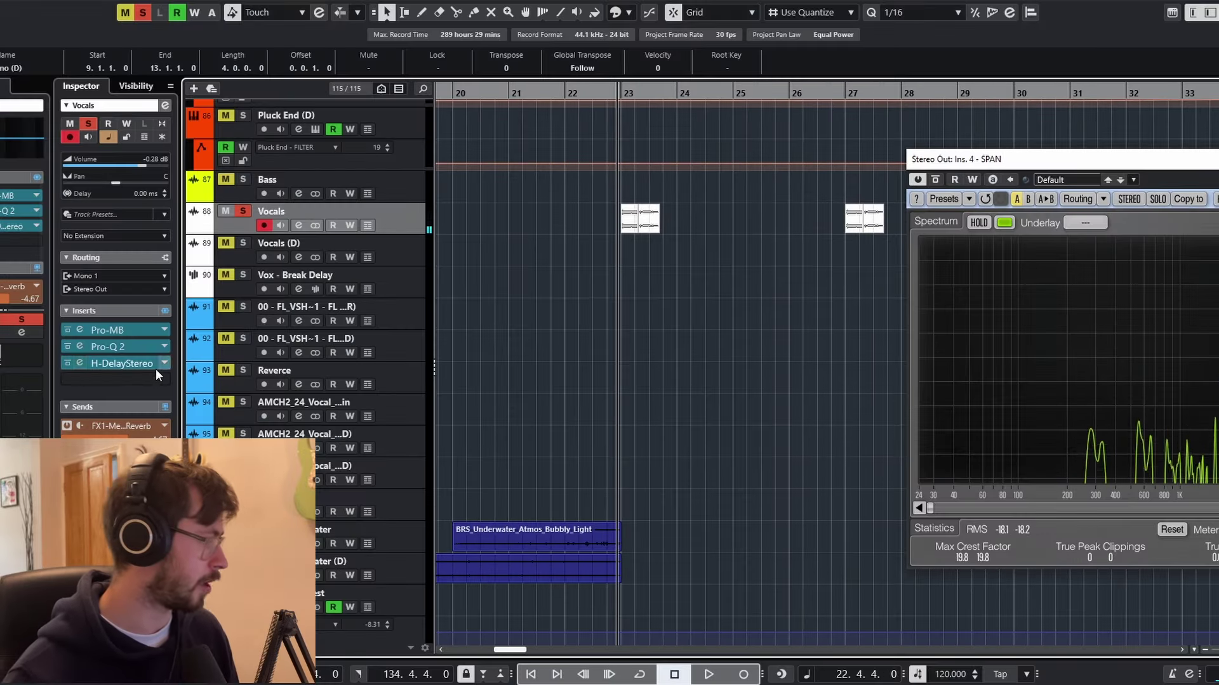
pyautogui.click(80, 363)
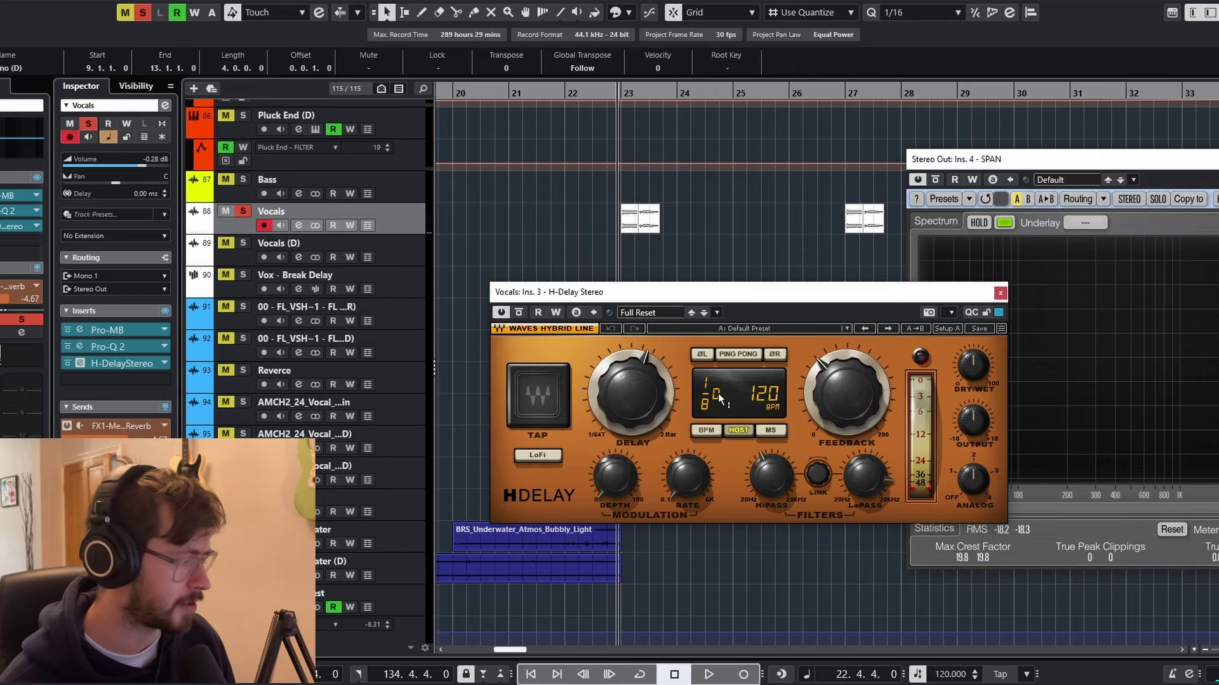
pyautogui.click(1001, 294)
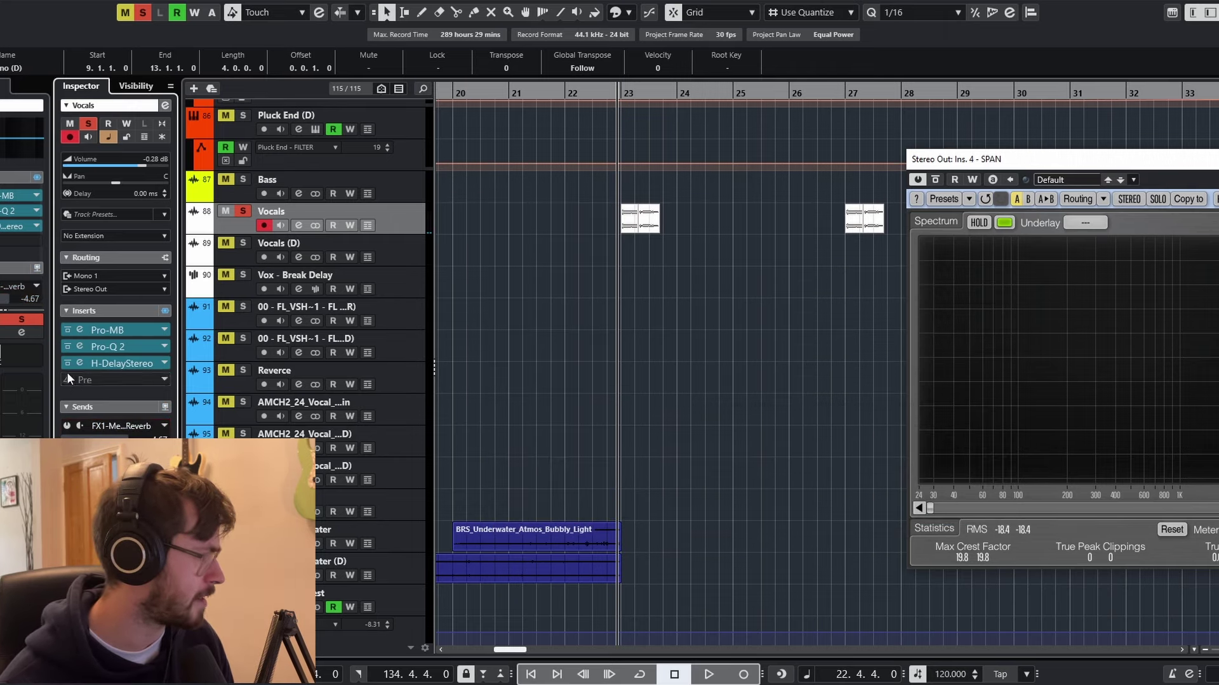
# Clear the Vocals solo and play from just before bar 23 with its H-Delay and FX1 reverb send bypassed
pyautogui.click(244, 212)
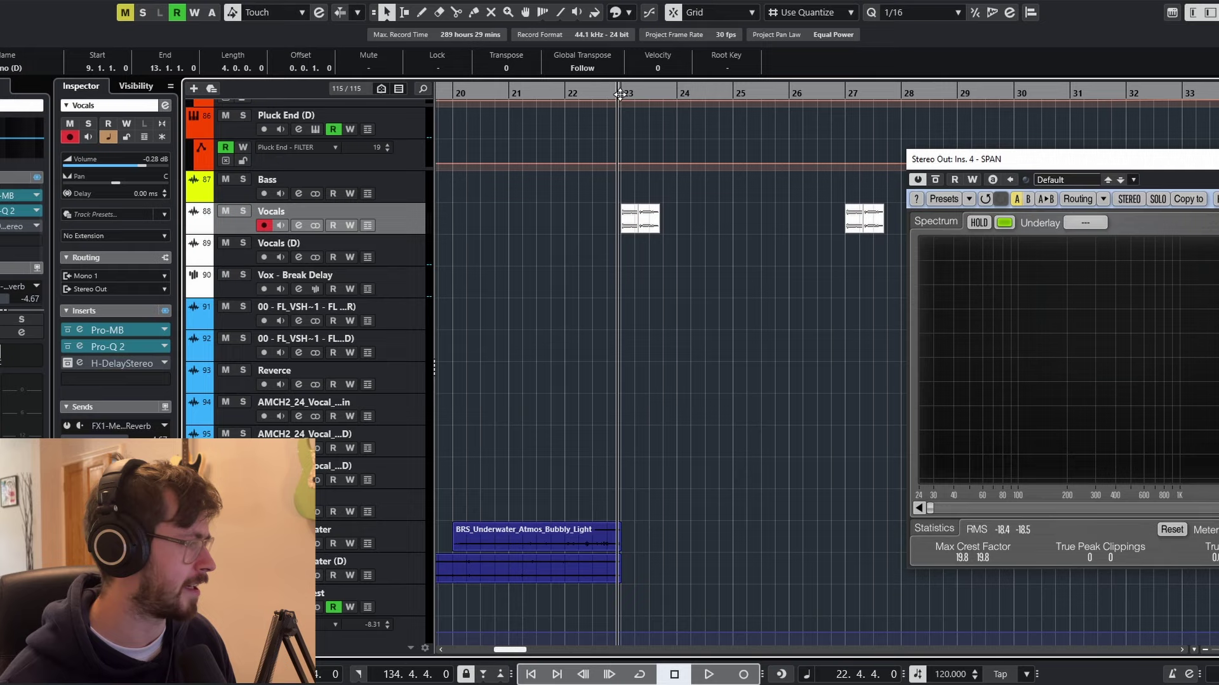
pyautogui.press('space')
pyautogui.scroll(3, 646, 254)
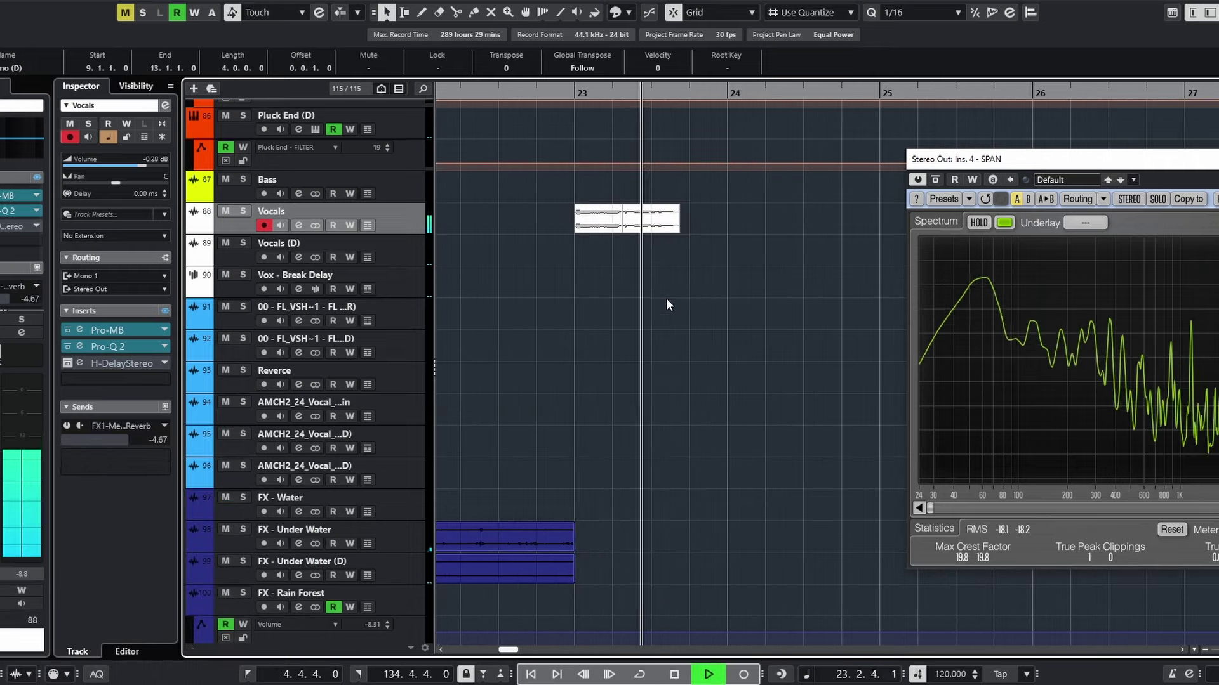
pyautogui.press('space')
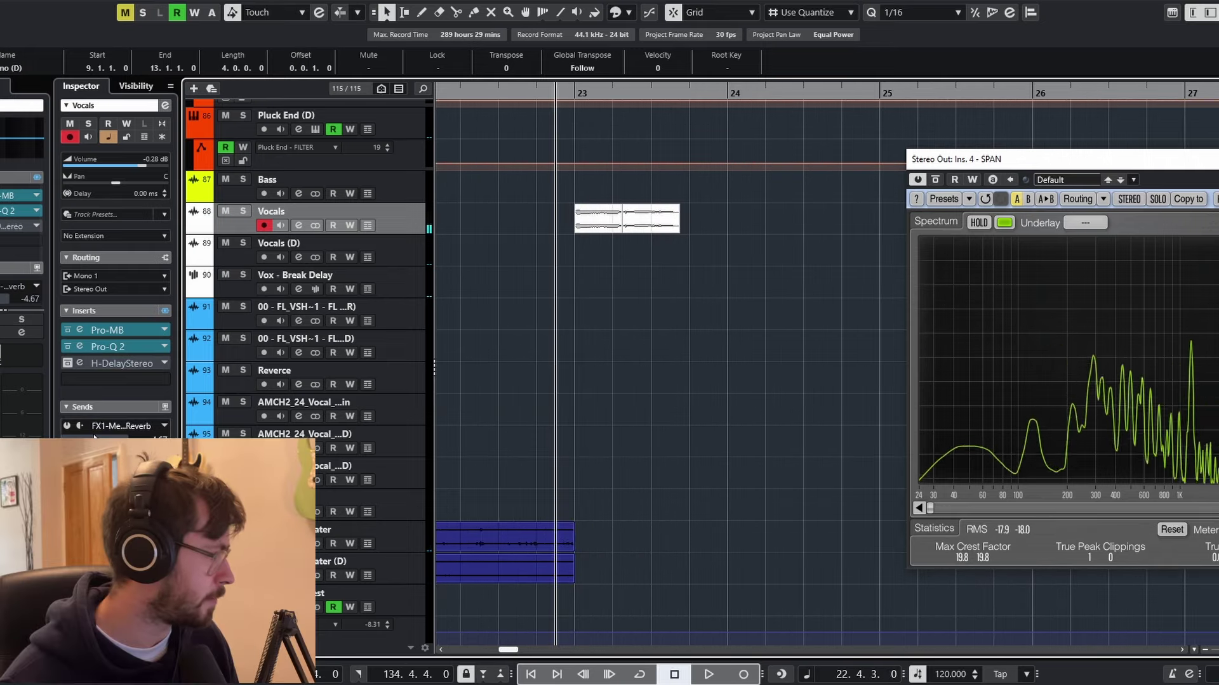
# Replay the full arrangement from just before bar 23 with the Vocals delay and reverb send active, and reduce the track heights
pyautogui.press('space')
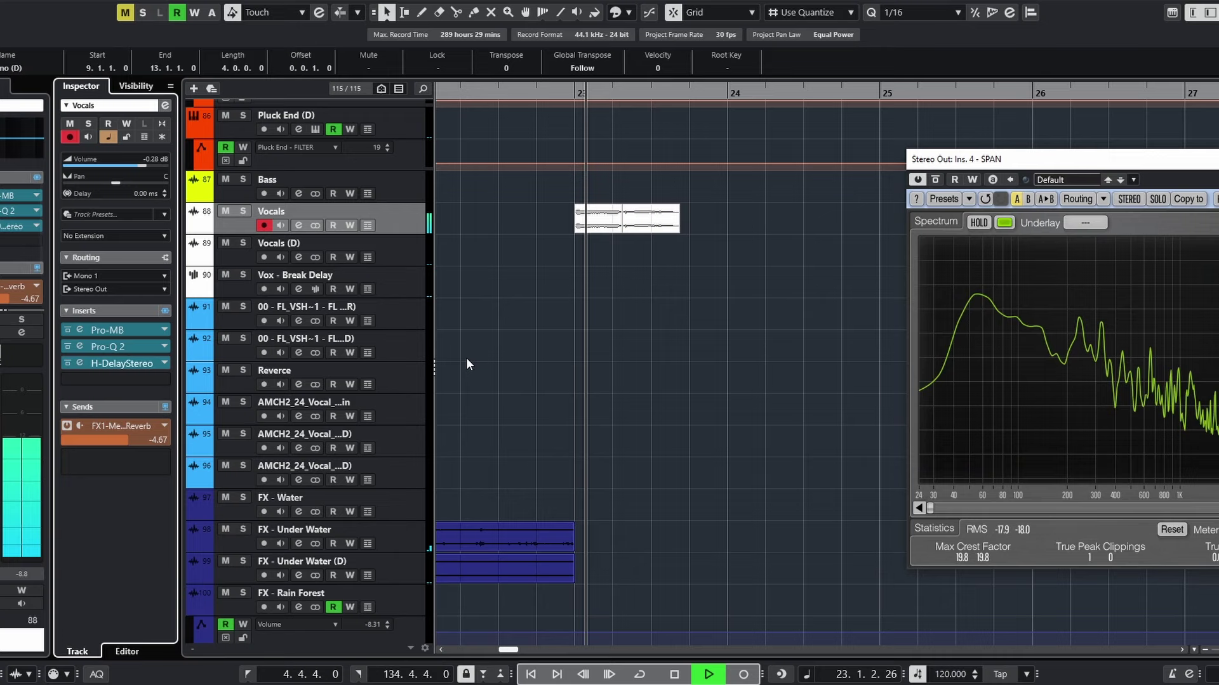
pyautogui.press('space')
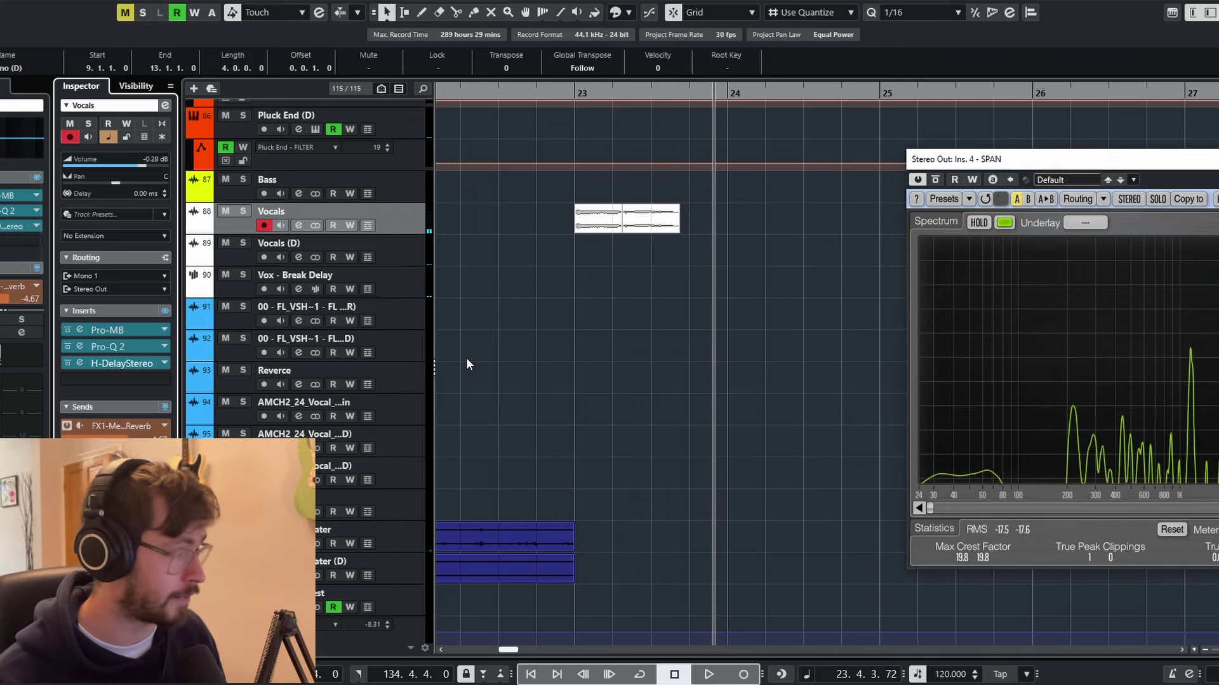
pyautogui.click(571, 93)
pyautogui.press('space')
pyautogui.hotkey('shift', 'g')
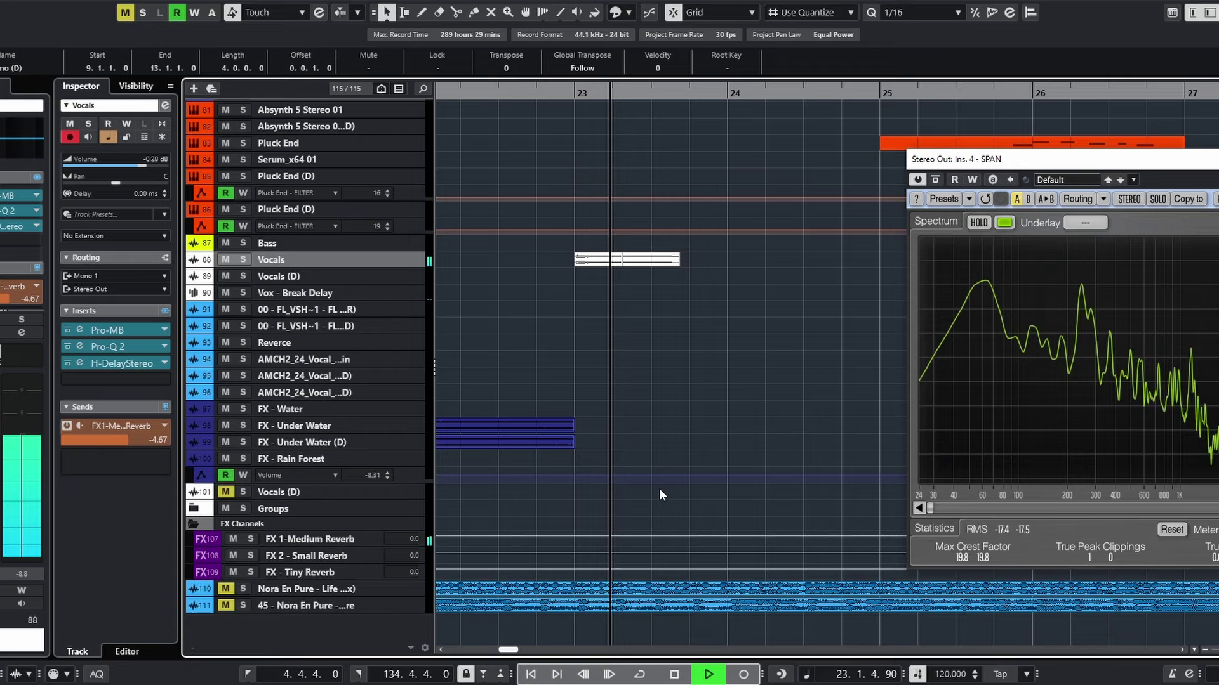
# Examine the Kick - Main and Kick - Off clips from bar 23 with enlarged track heights during playback, and stop playback
pyautogui.hotkey('shift', 'g')
pyautogui.scroll(8, 648, 445)
pyautogui.scroll(-2, 645, 451)
pyautogui.hotkey('shift', 'h')
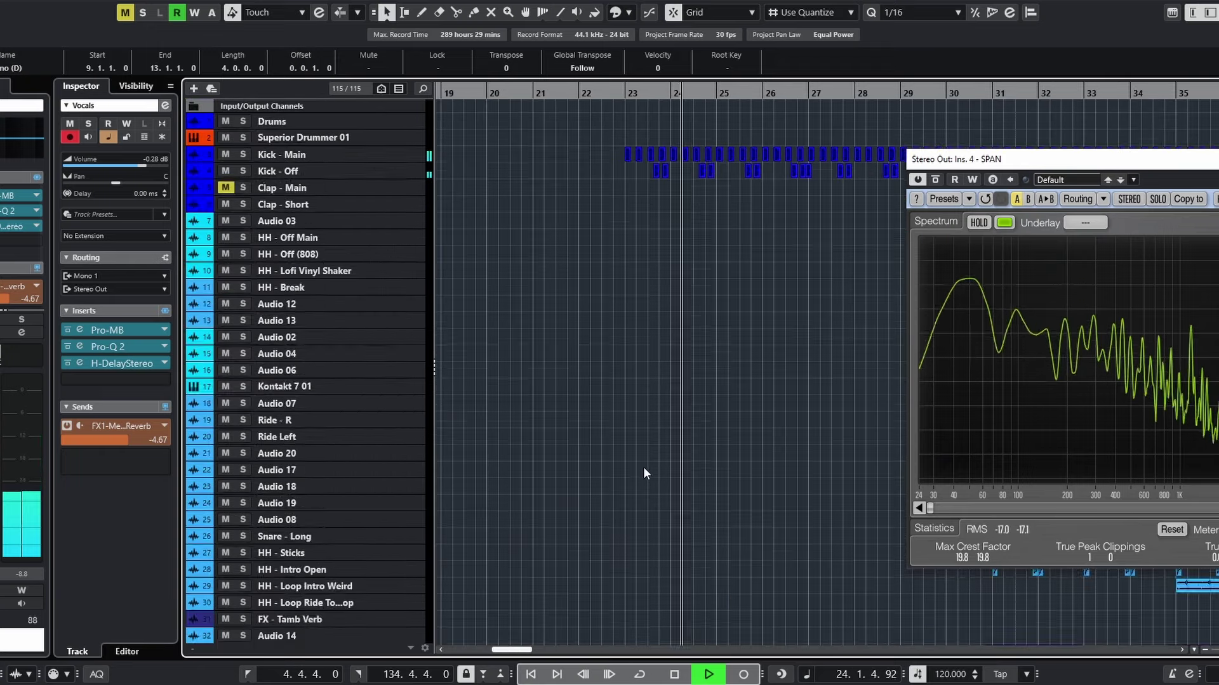
pyautogui.hotkey('shift', 'h')
pyautogui.press('h')
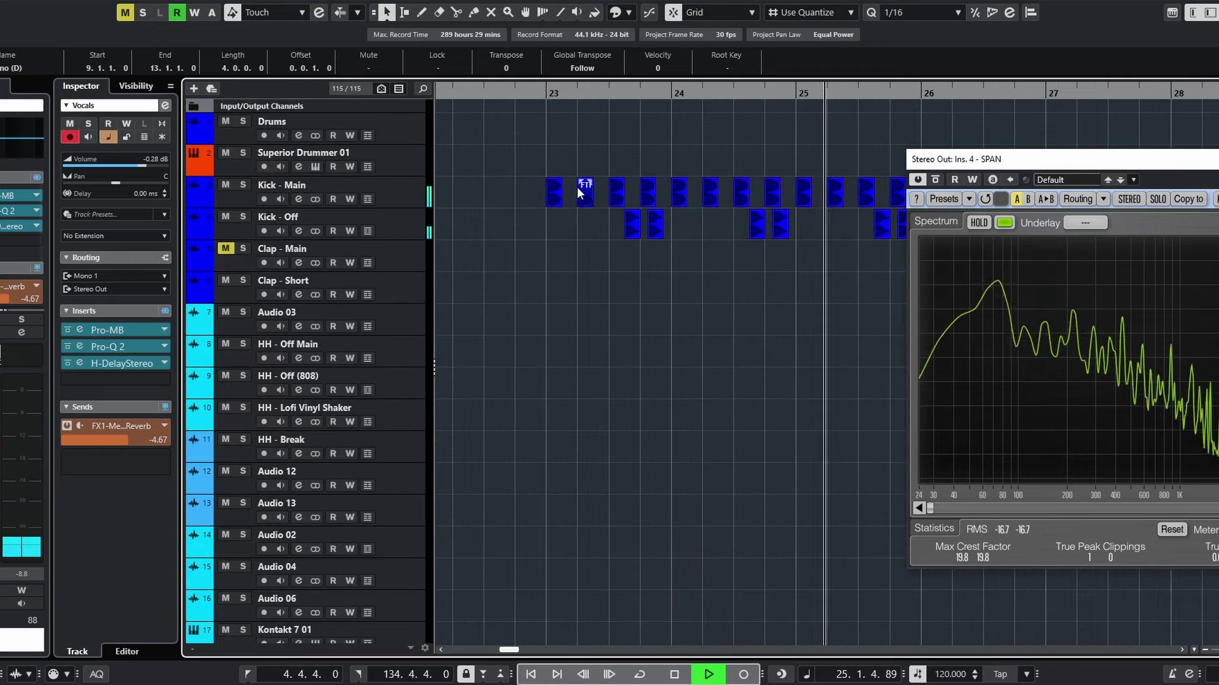
pyautogui.press('space')
# Audition the Kick - Main track in solo from just before bar 23, adding Kick - Off to the solo
pyautogui.click(246, 188)
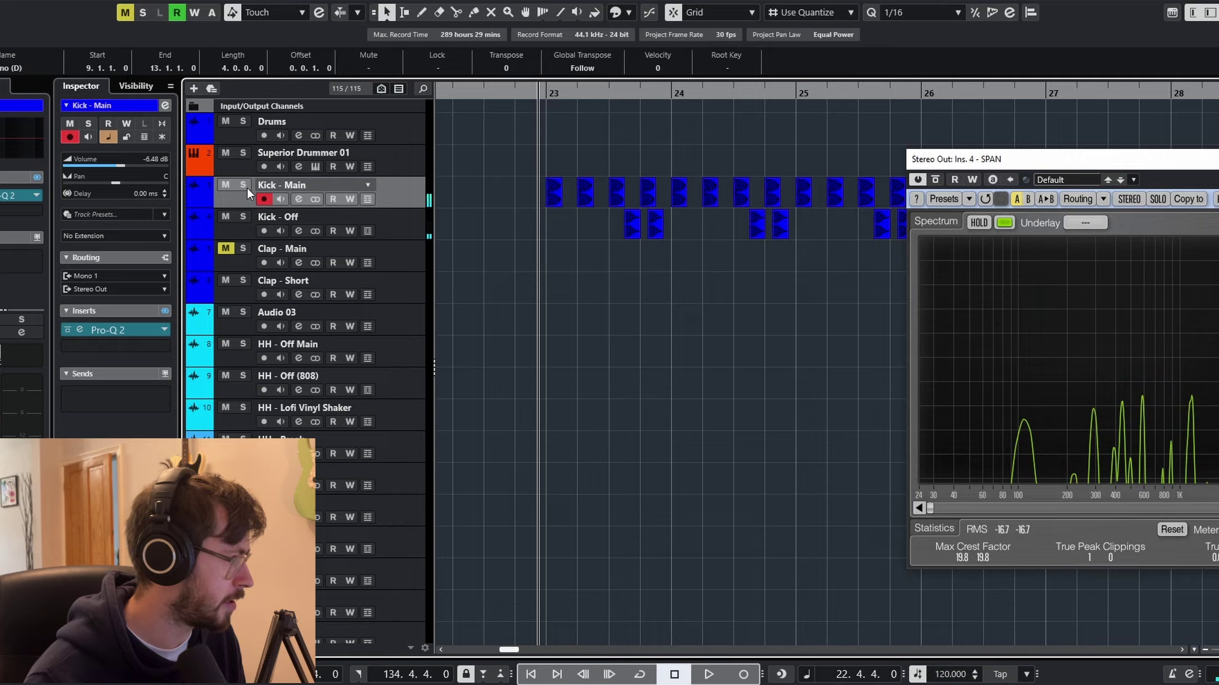
pyautogui.click(245, 186)
pyautogui.press('space')
pyautogui.press('h')
pyautogui.click(243, 217)
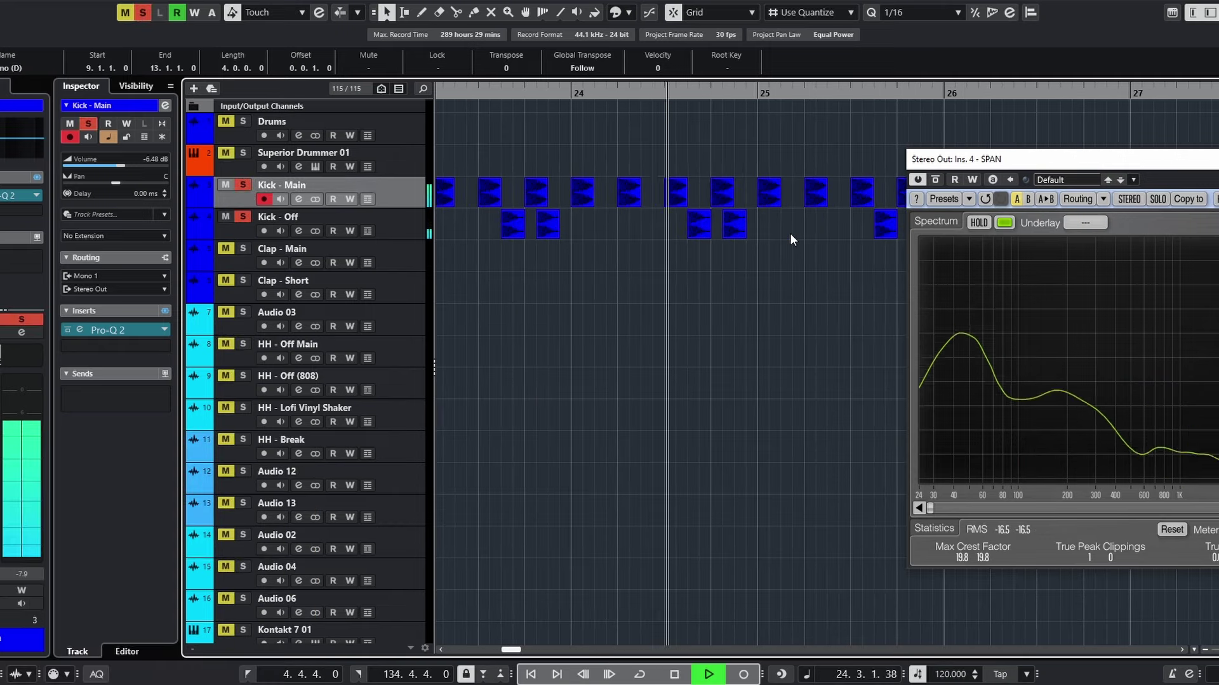
pyautogui.press('h')
pyautogui.press('space')
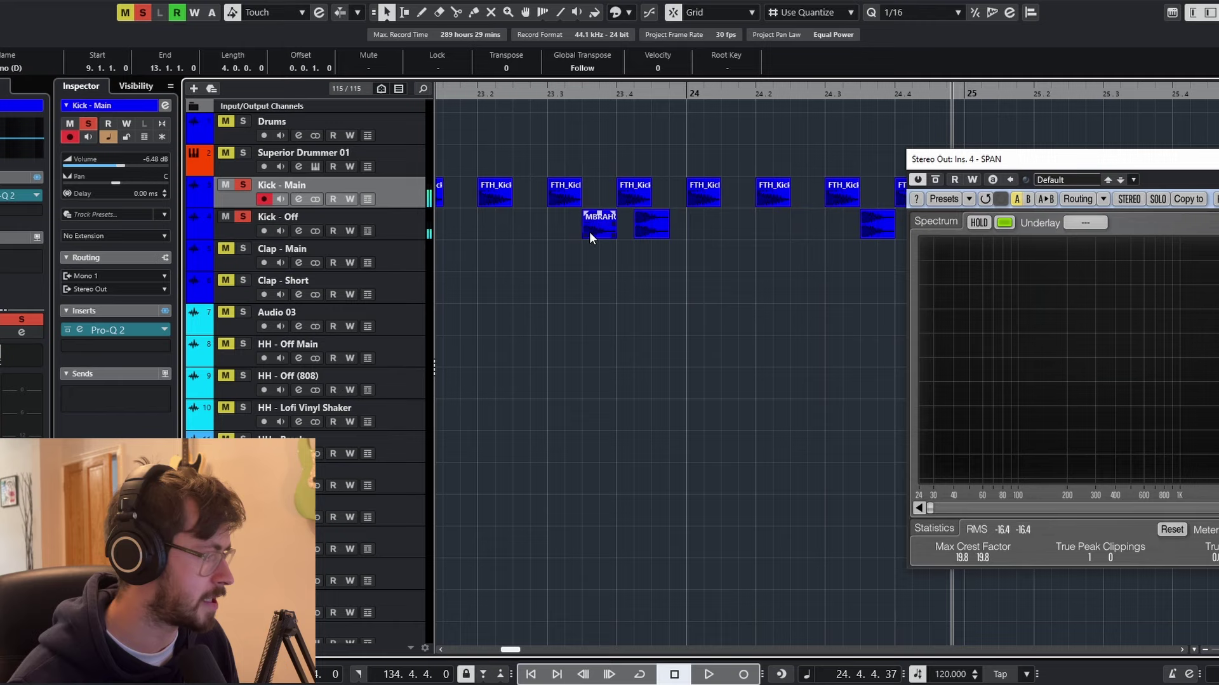
# Replay the soloed kick layers within bar 23 and view the Pro-Q 2 insert on the Kick - Off track
pyautogui.press('h')
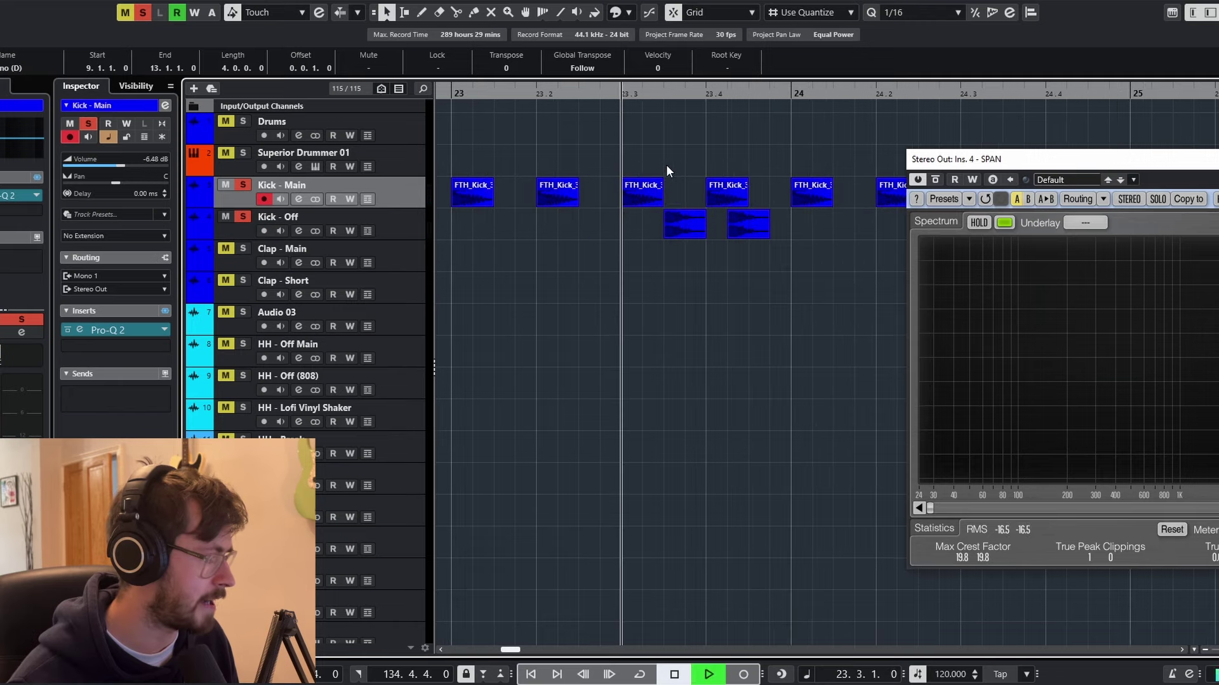
pyautogui.click(260, 230)
pyautogui.click(151, 328)
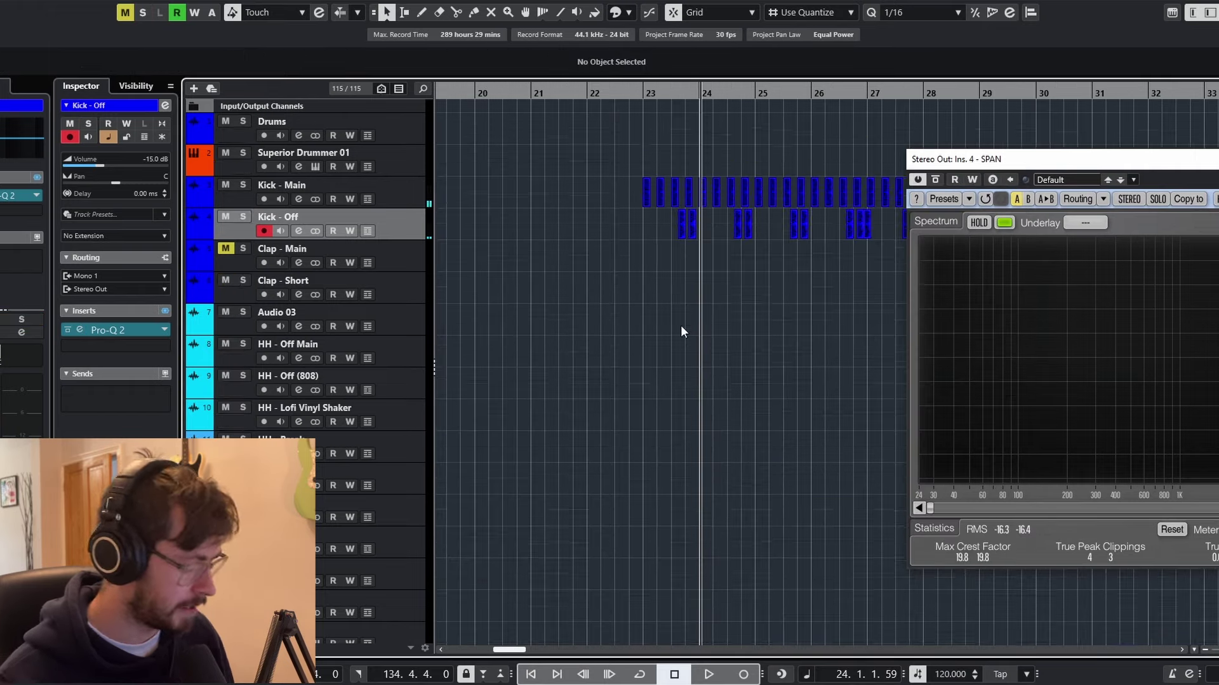
# Audition the first Pluck End (D) track carrying clips from bar 31 in solo, starting just before that bar
pyautogui.hotkey('shift', 'g')
pyautogui.hotkey('shift', 'g')
pyautogui.scroll(-6, 719, 370)
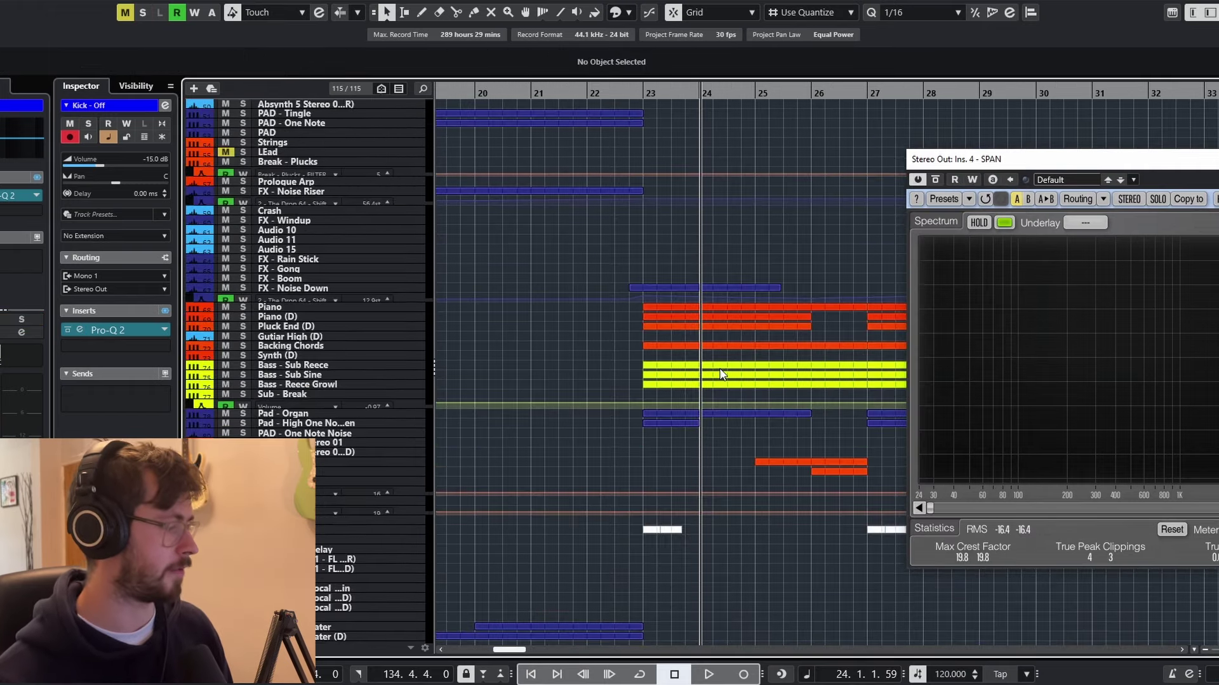
pyautogui.hotkey('shift', 'h')
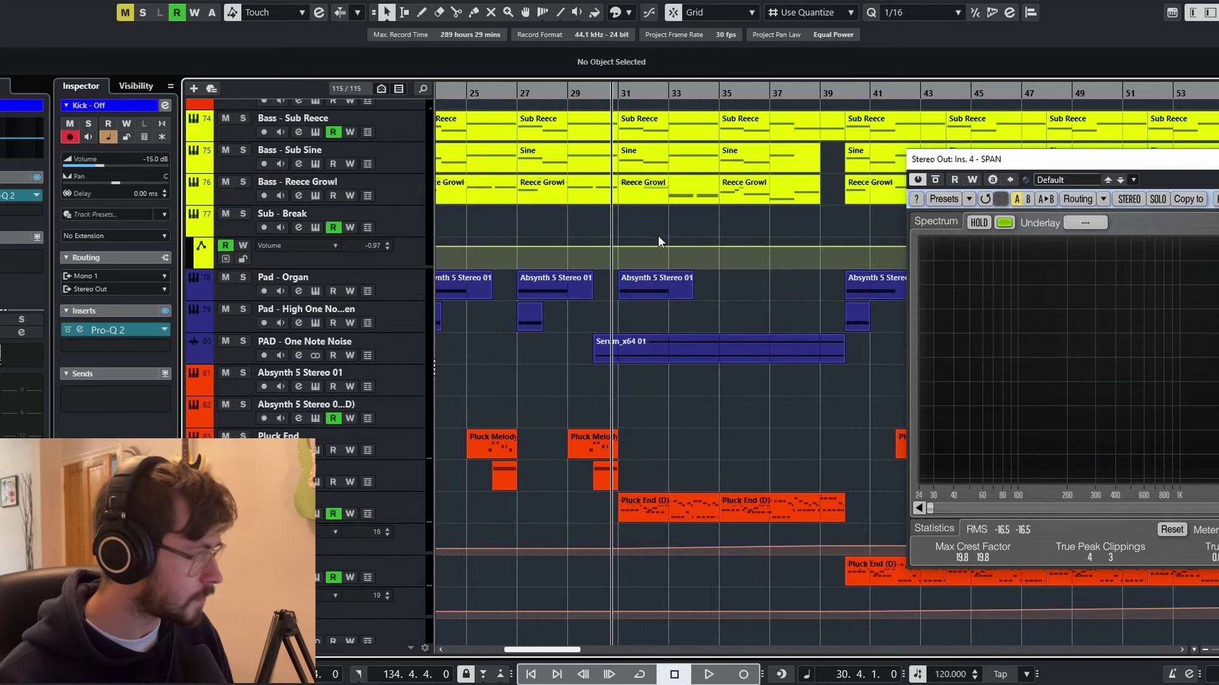
pyautogui.scroll(-3, 658, 235)
pyautogui.click(299, 286)
pyautogui.click(243, 281)
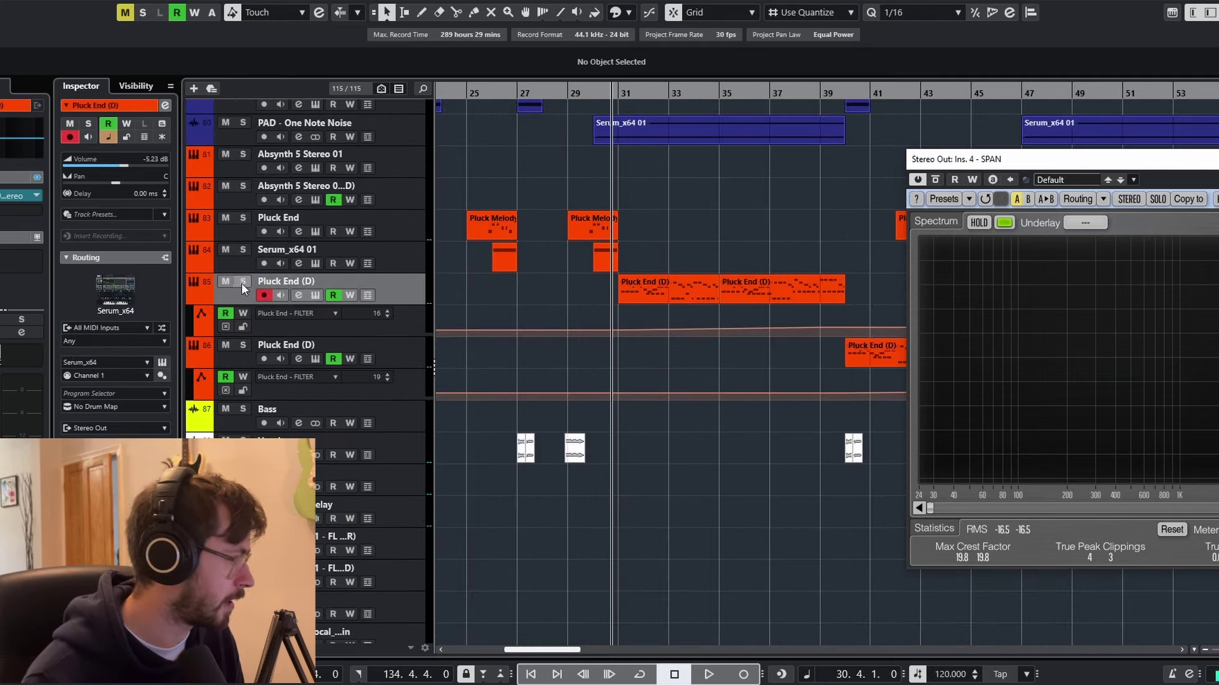
pyautogui.press('space')
pyautogui.scroll(2, 609, 280)
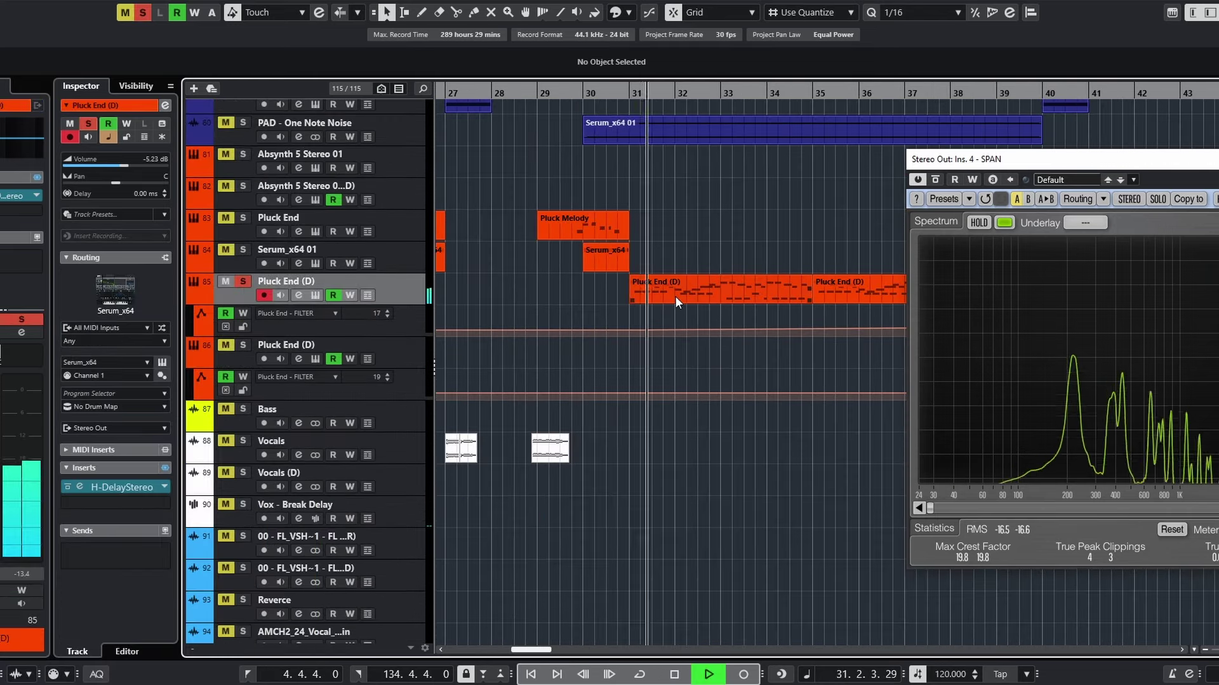
# Move the SPAN window aside, open the Pluck End (D) clip at bar 31, and examine its notes with playback stopped
pyautogui.moveTo(1008, 164); pyautogui.dragTo(760, 353)
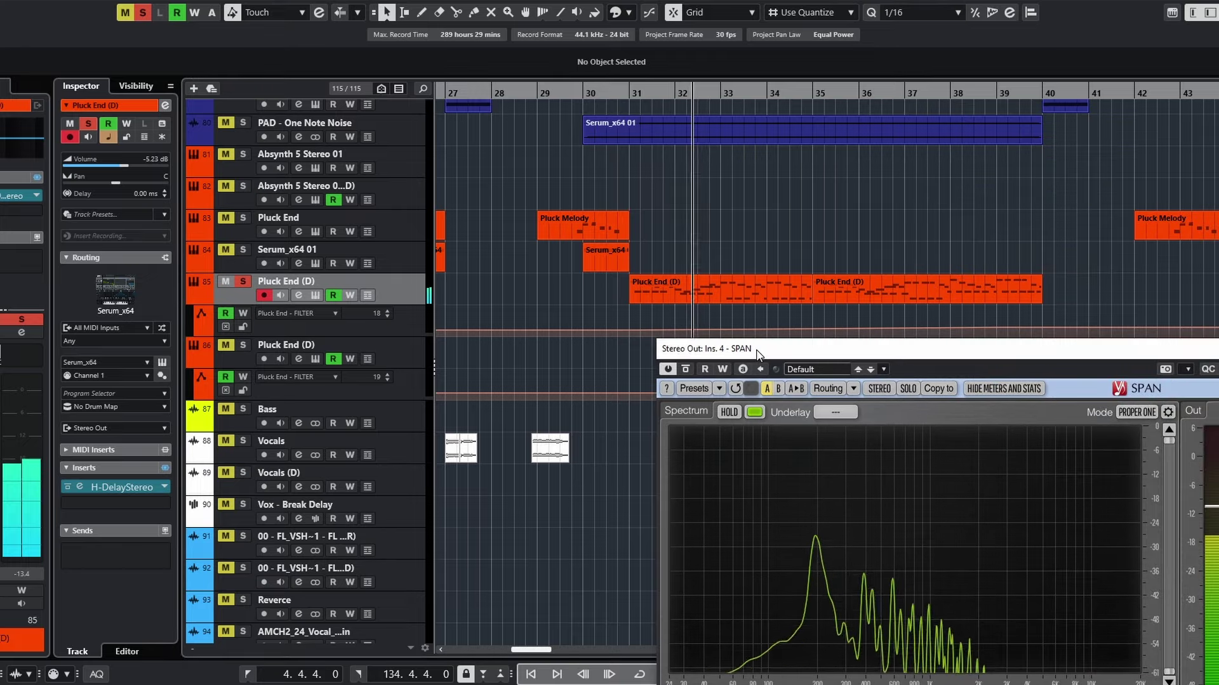
pyautogui.doubleClick(740, 289)
pyautogui.hscroll(-1, 576, 402)
pyautogui.press('space')
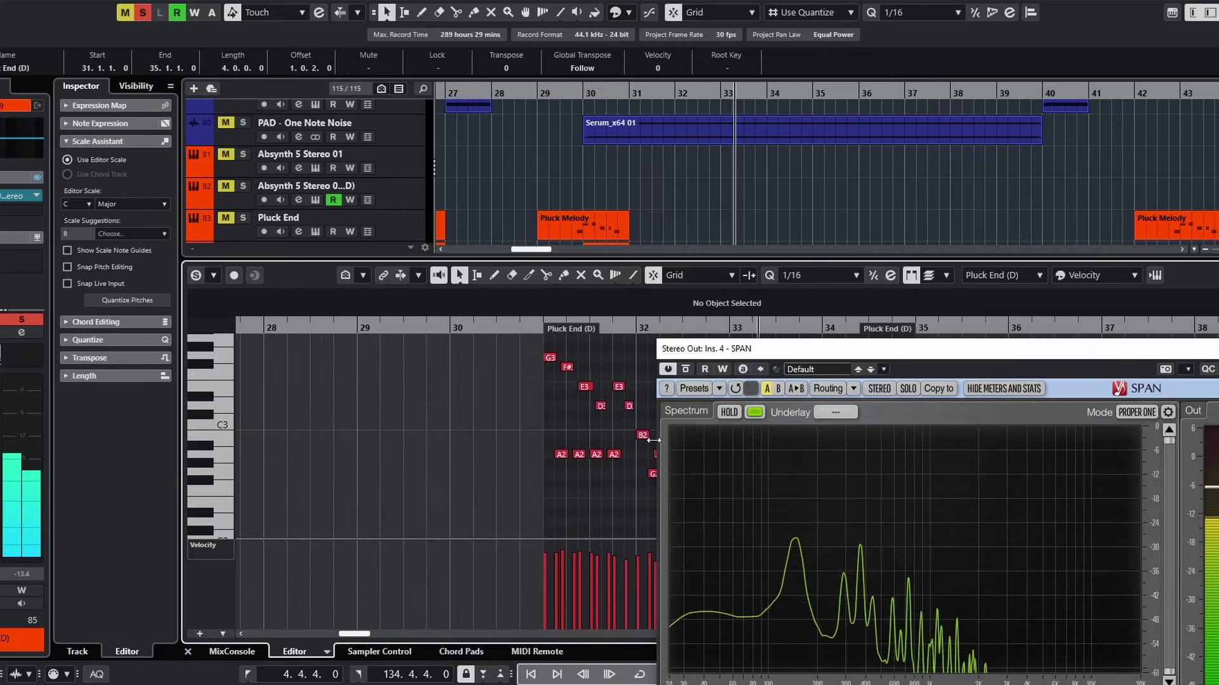
pyautogui.scroll(2, 596, 435)
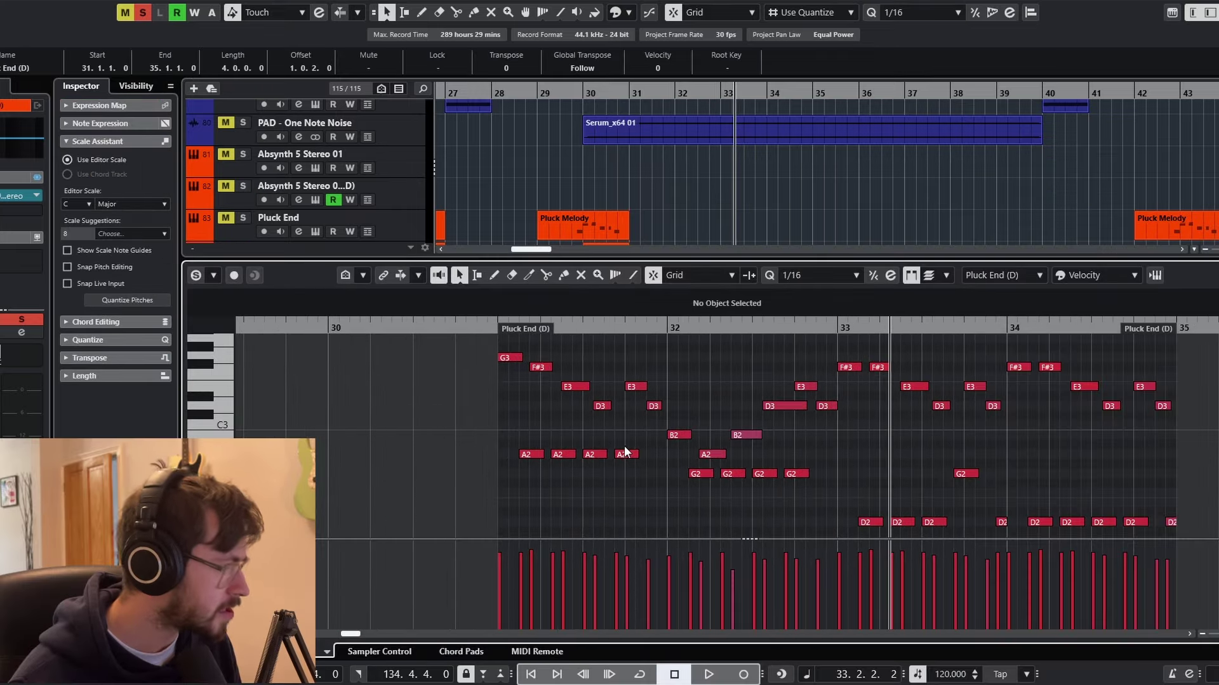
pyautogui.scroll(-1, 622, 450)
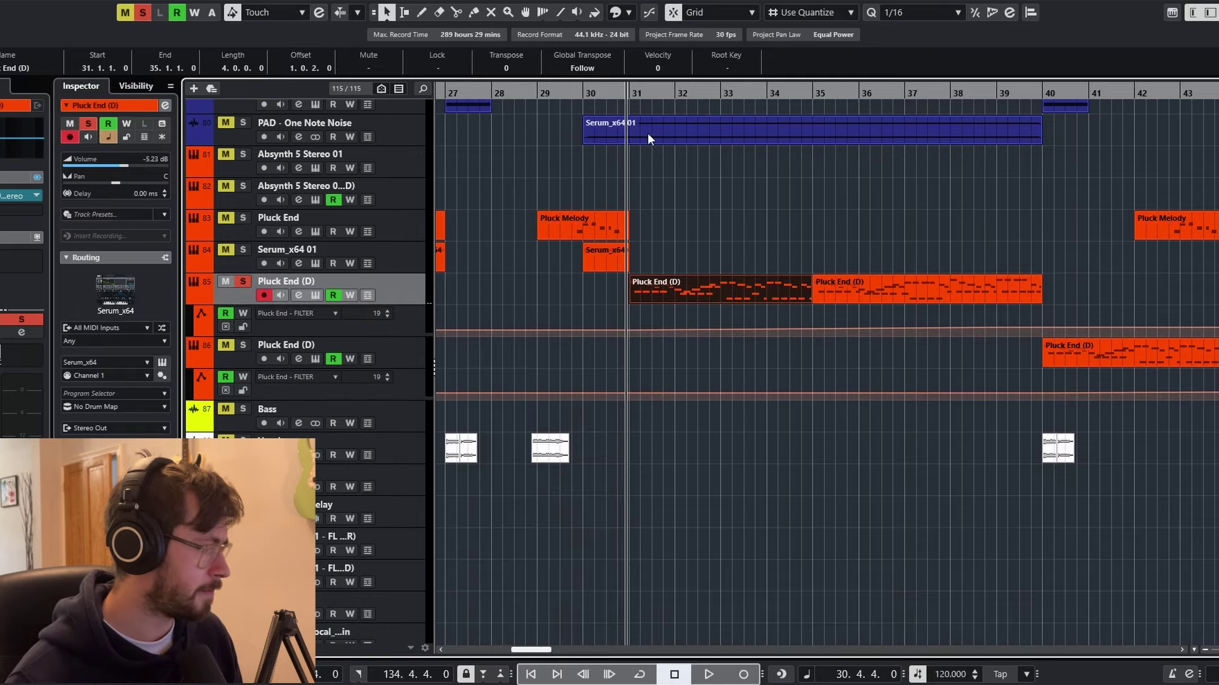
# Replay the soloed Pluck End (D) clip from just before bar 31 while following its notes in the editor
pyautogui.press('space')
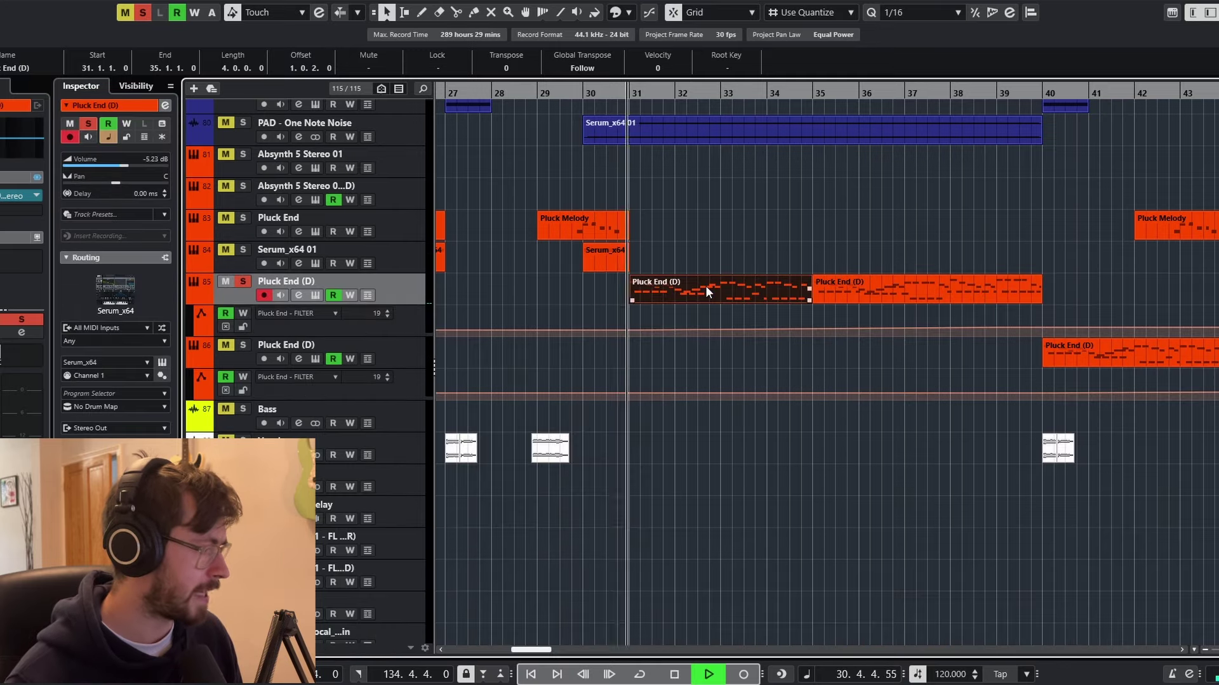
pyautogui.doubleClick(706, 286)
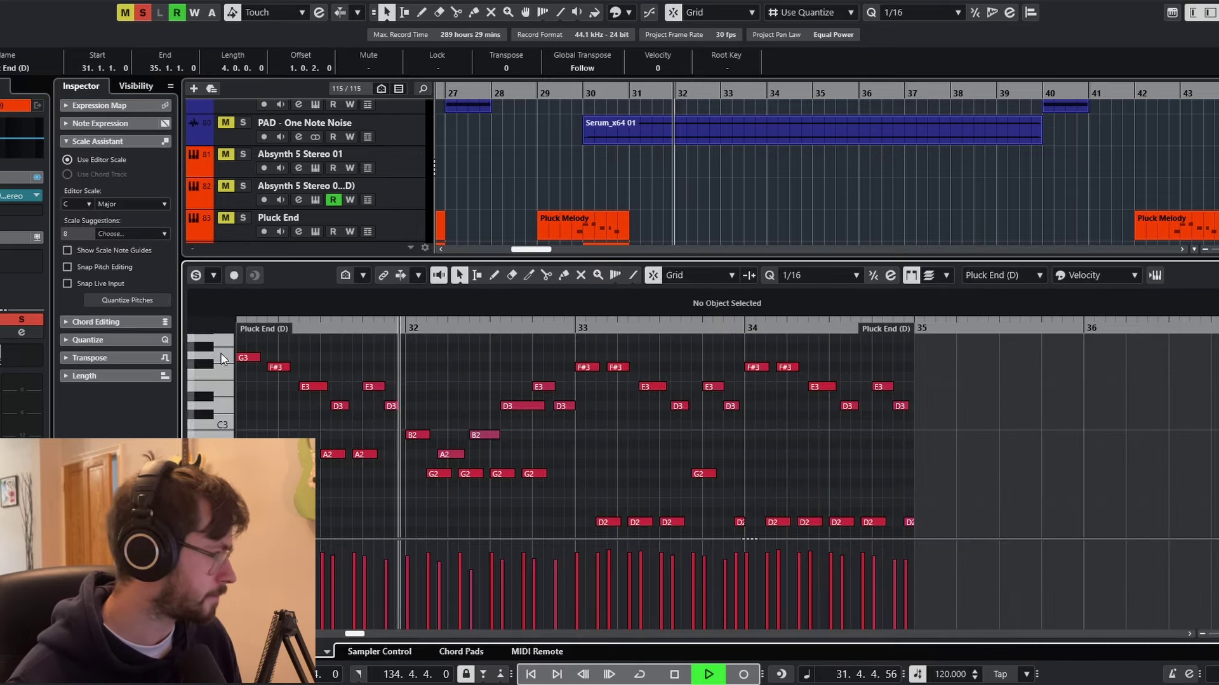
pyautogui.press('space')
# View Pluck End (D)'s H-Delay Stereo insert while replaying from just before bar 31, and close the note editor and plug-in
pyautogui.click(4, 197)
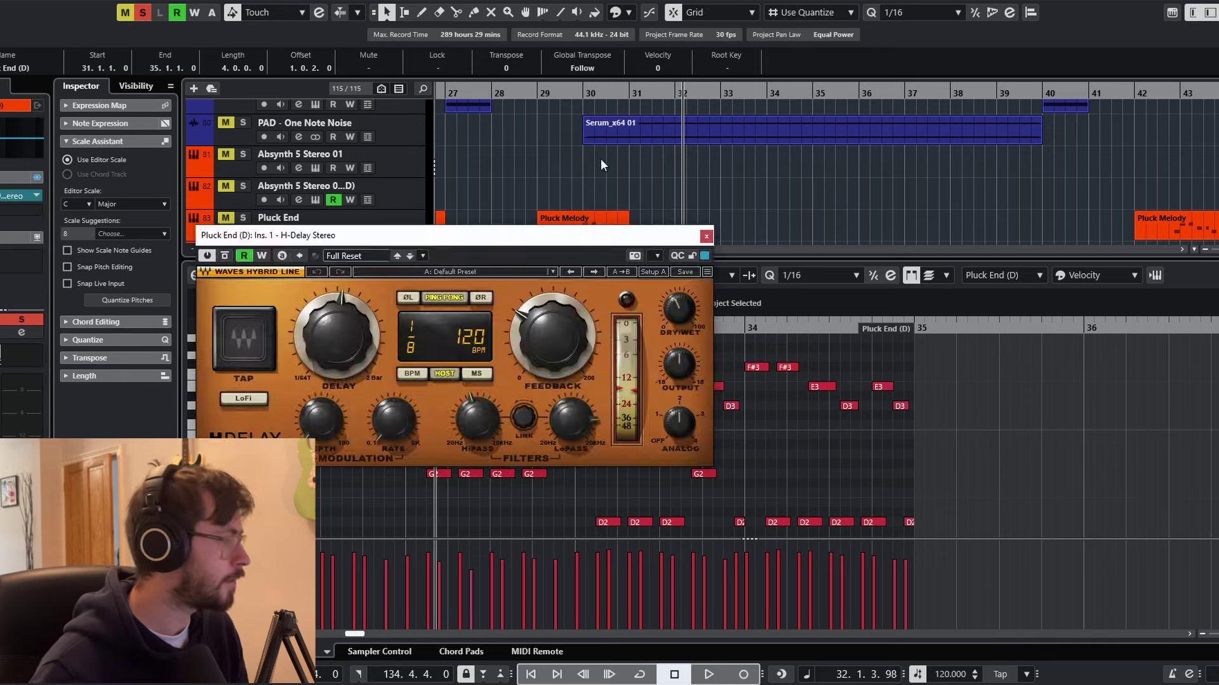
pyautogui.click(627, 93)
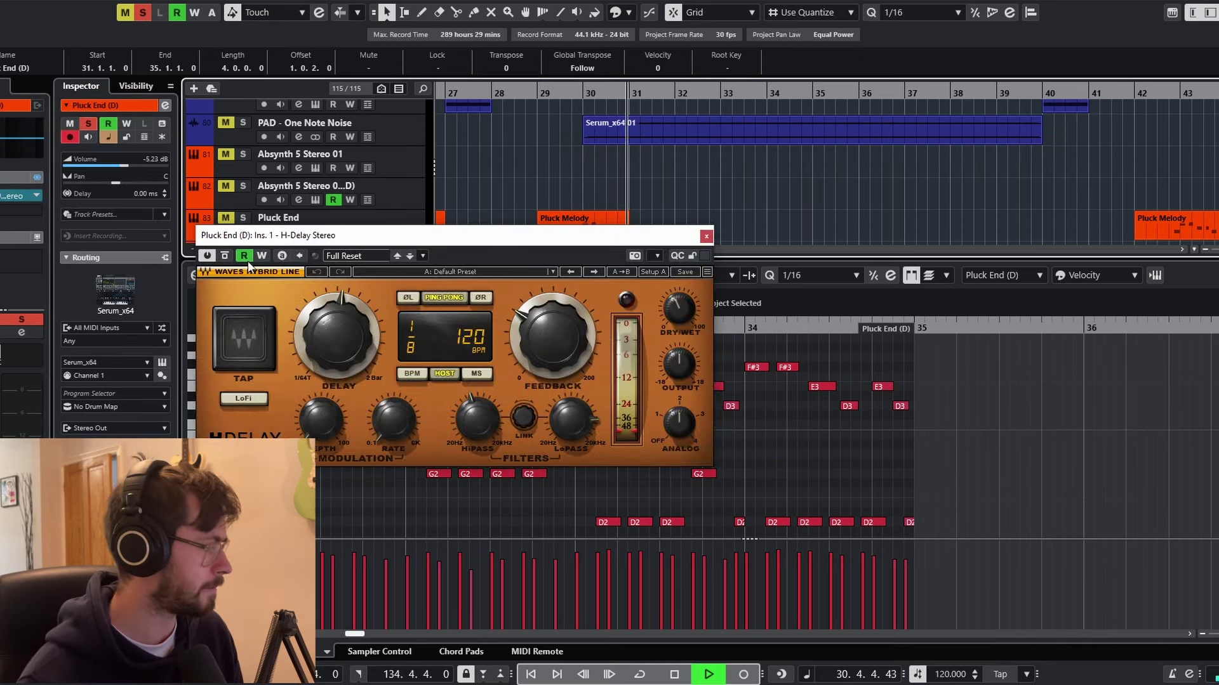
pyautogui.press('space')
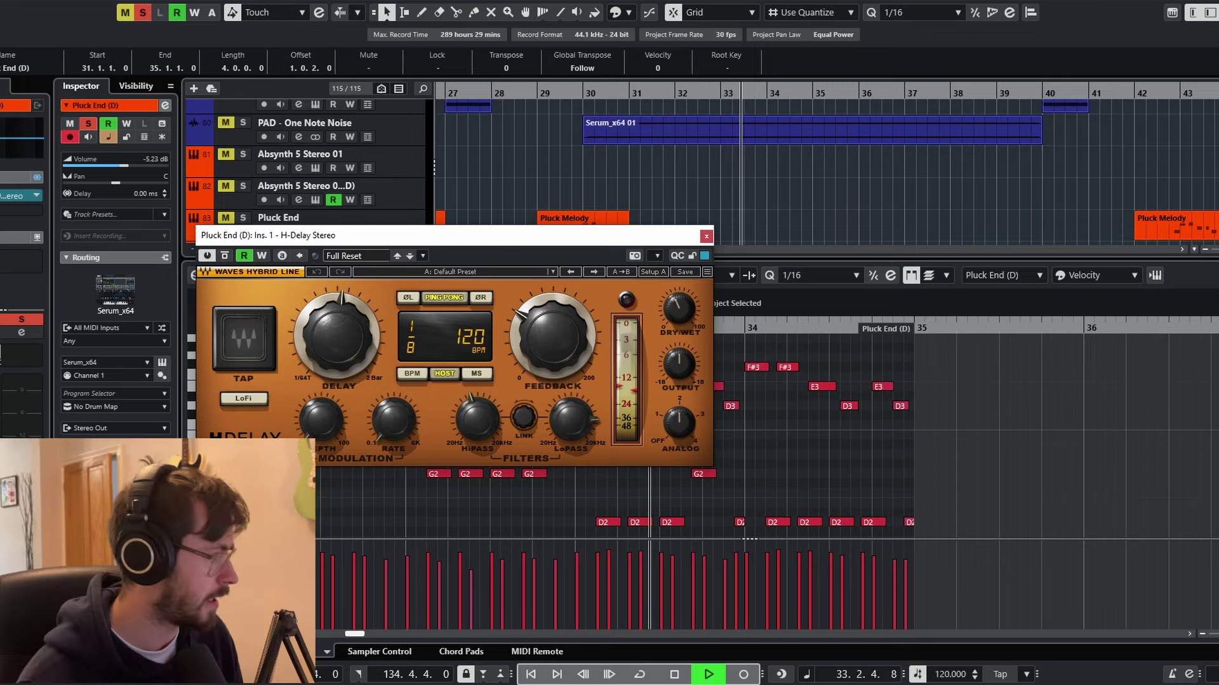
pyautogui.press('space')
pyautogui.click(188, 652)
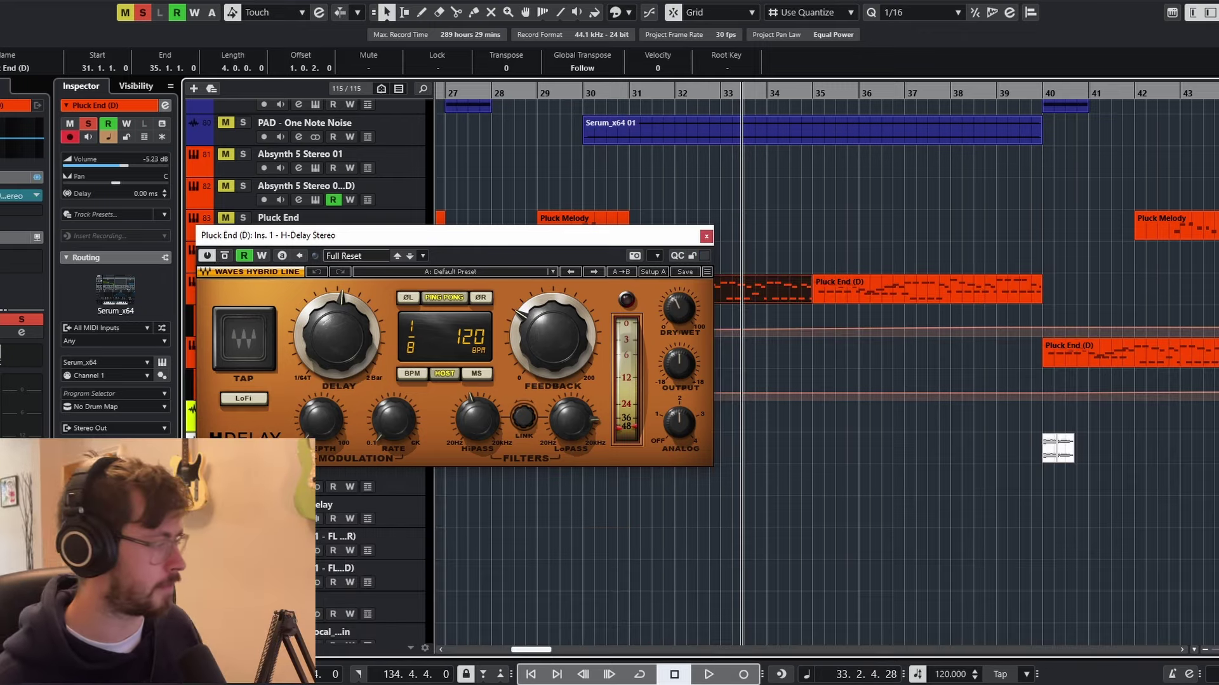
pyautogui.click(709, 239)
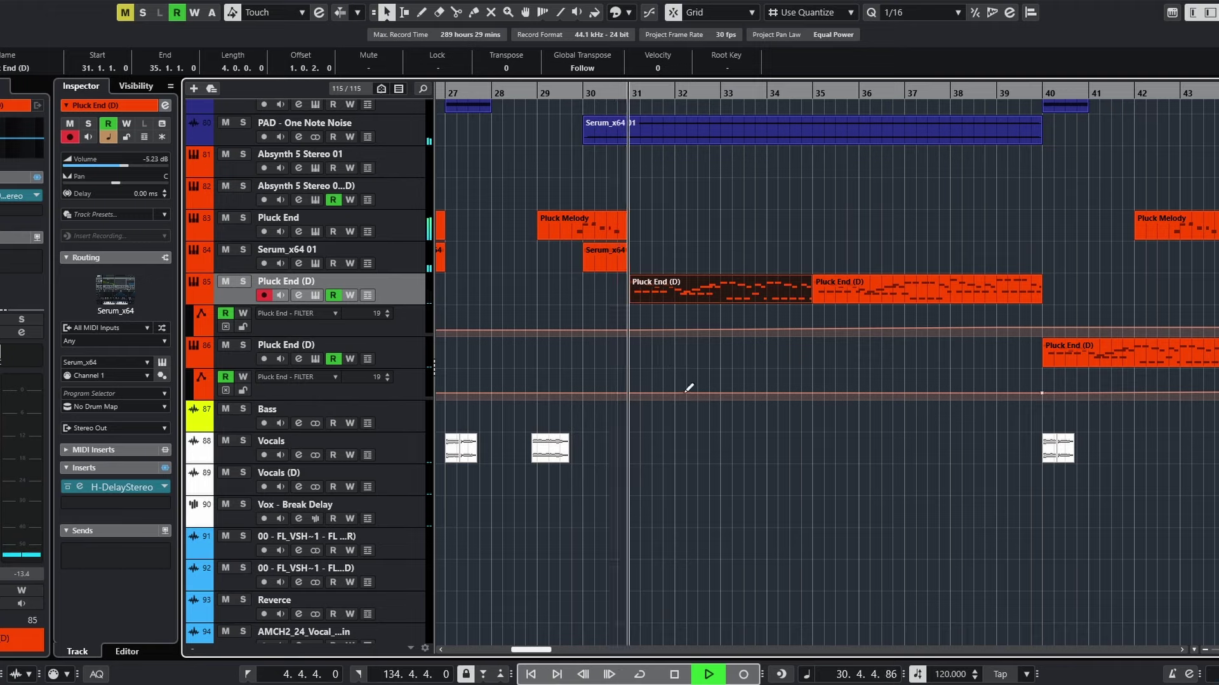
# Listen to the full arrangement from just before bar 31 while looking over the pluck, piano, guitar and bass tracks
pyautogui.scroll(-1, 688, 389)
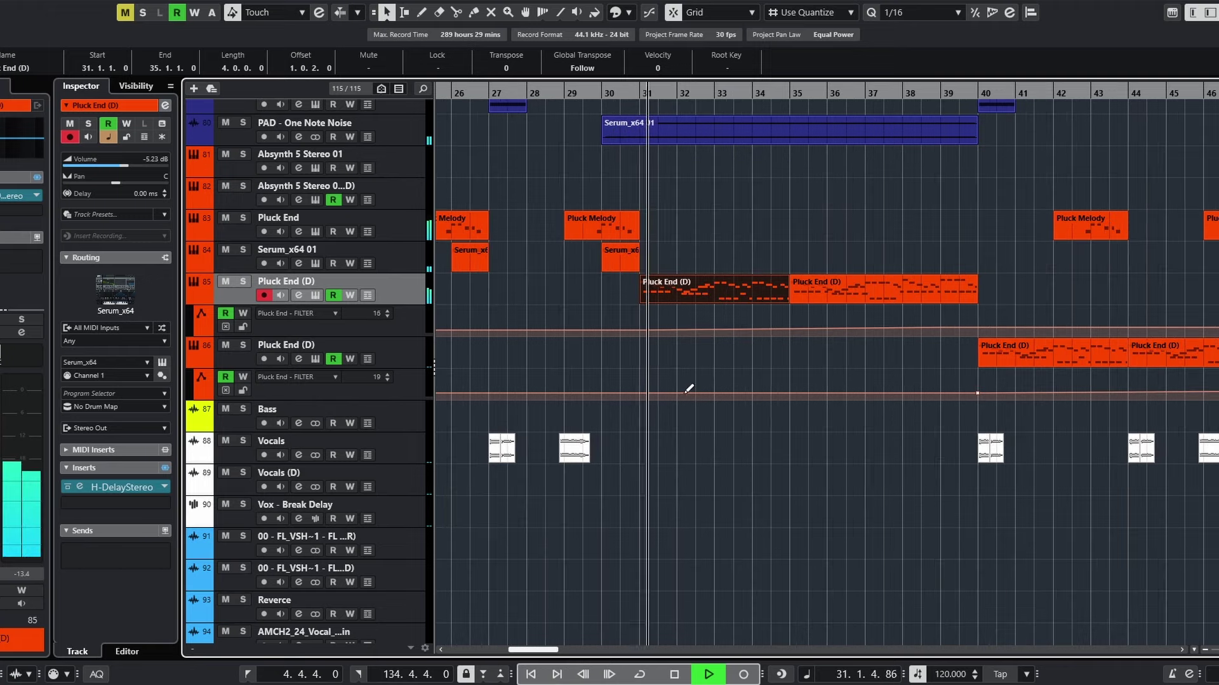
pyautogui.hscroll(-1, 681, 398)
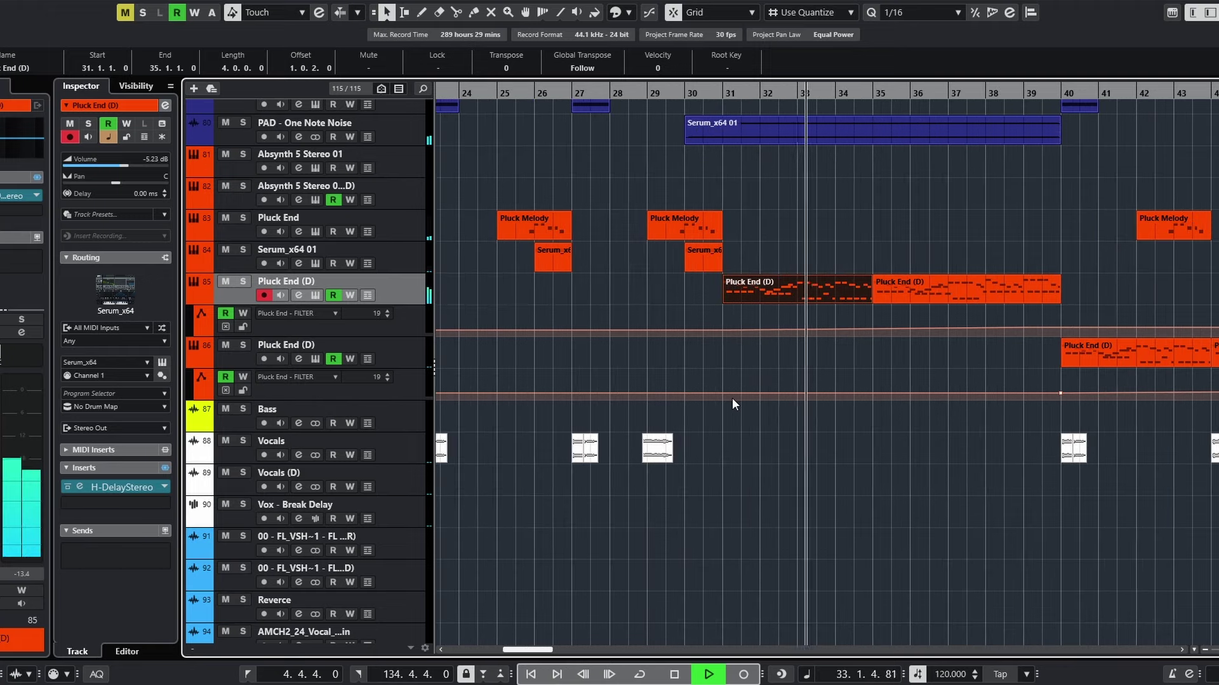
pyautogui.scroll(4, 737, 388)
pyautogui.scroll(2, 837, 406)
pyautogui.press('space')
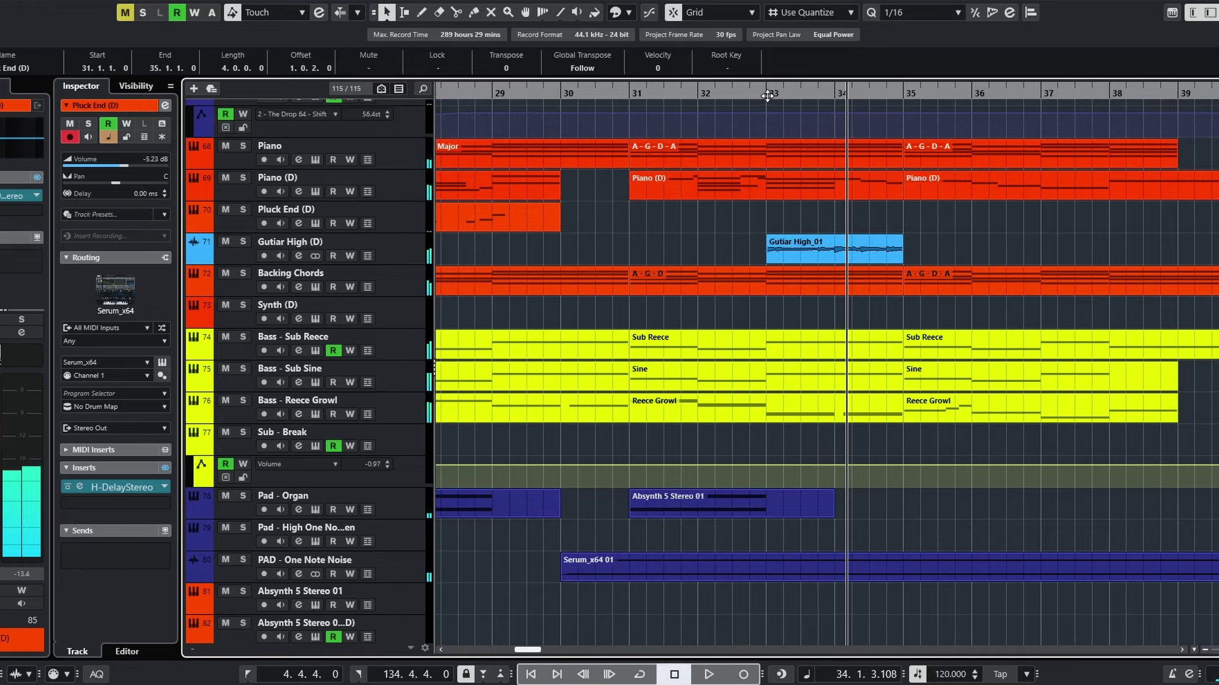
# Audition the Gutiar High (D) track in solo from just before bar 33 to the end of its clip
pyautogui.click(765, 93)
pyautogui.click(270, 243)
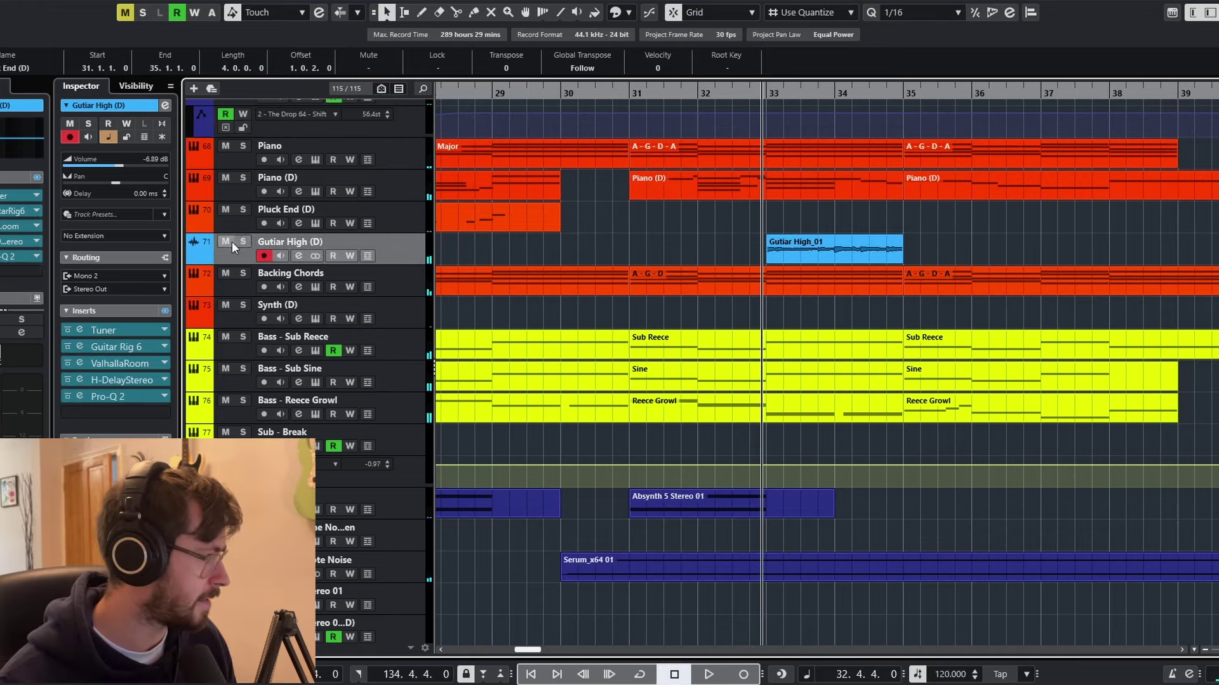
pyautogui.click(242, 242)
pyautogui.press('h')
pyautogui.press('space')
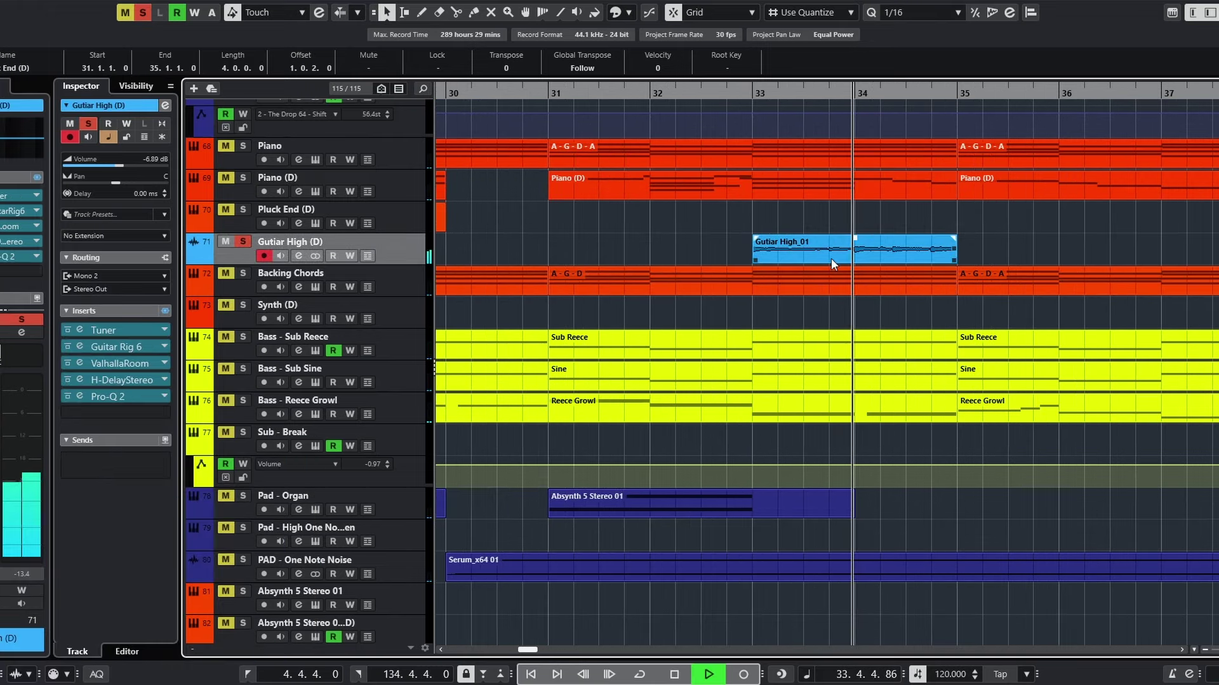
pyautogui.press('space')
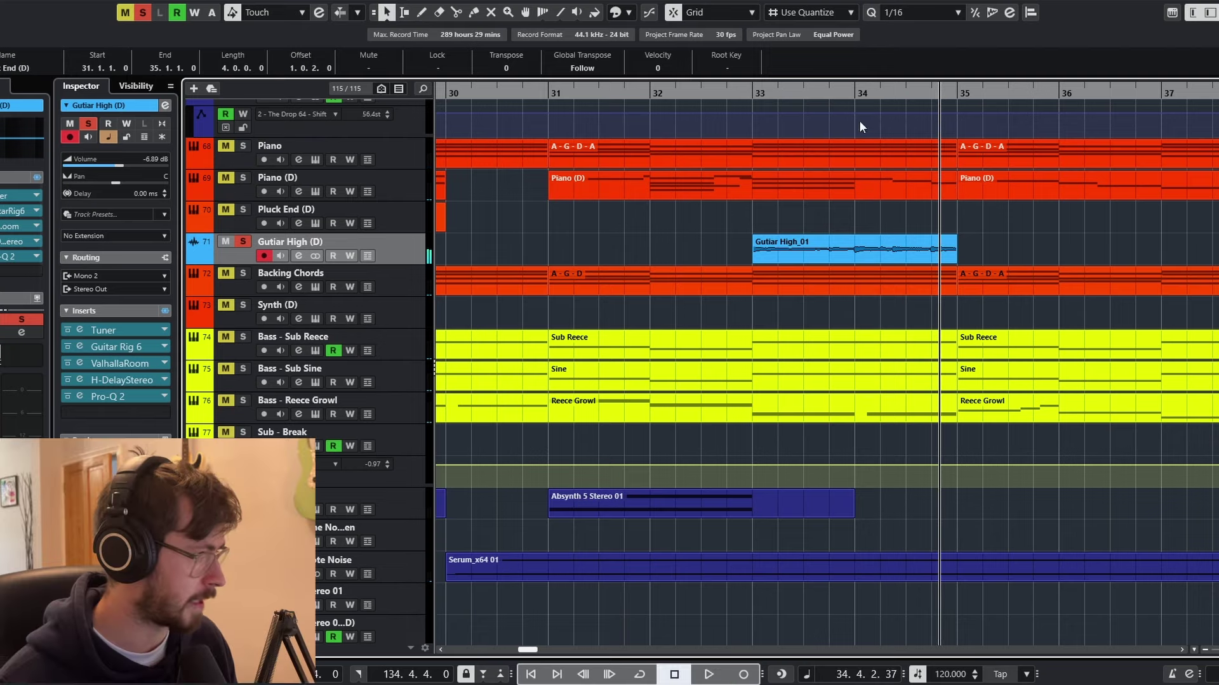
# Audition Piano (D) together with the soloed Gutiar High (D) from late in bar 33 while viewing the piano clip's notes
pyautogui.click(842, 92)
pyautogui.click(243, 178)
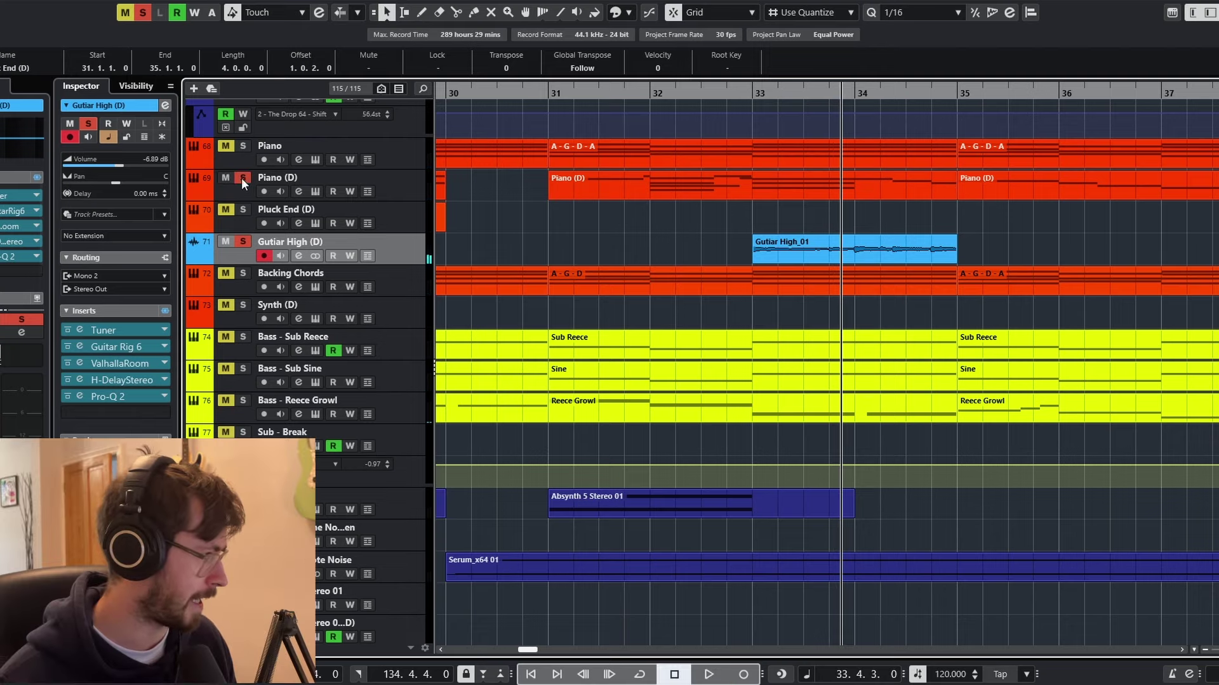
pyautogui.doubleClick(878, 189)
pyautogui.press('space')
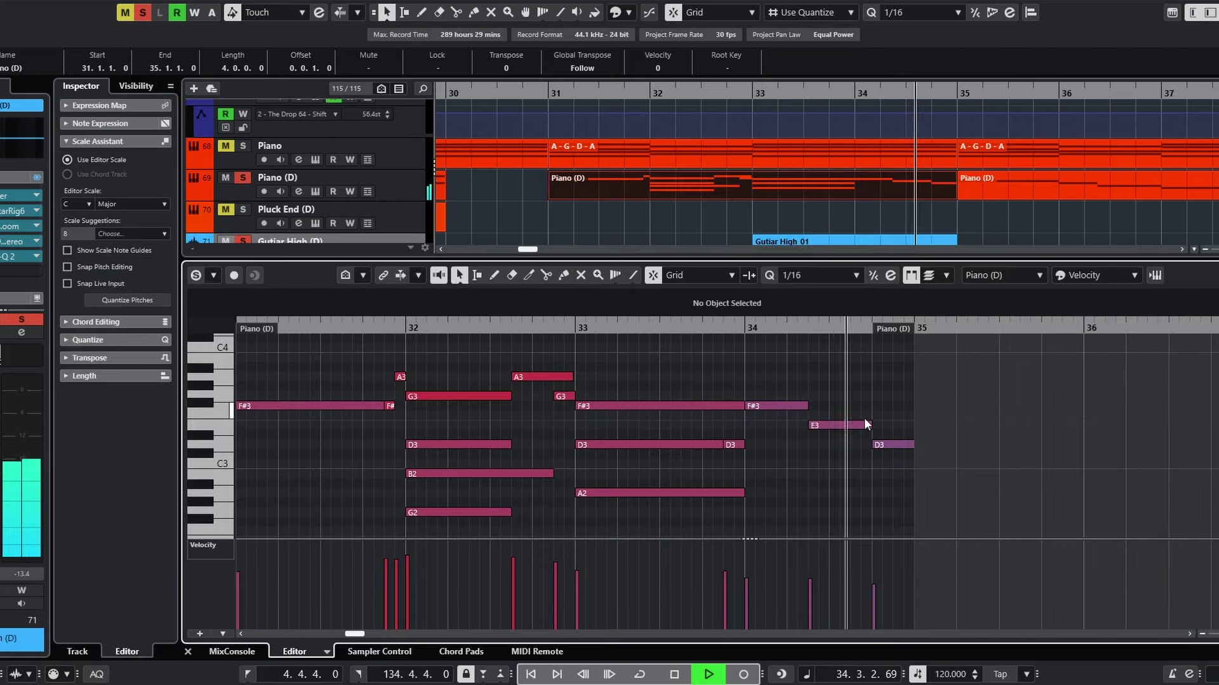
pyautogui.press('space')
pyautogui.press('Return')
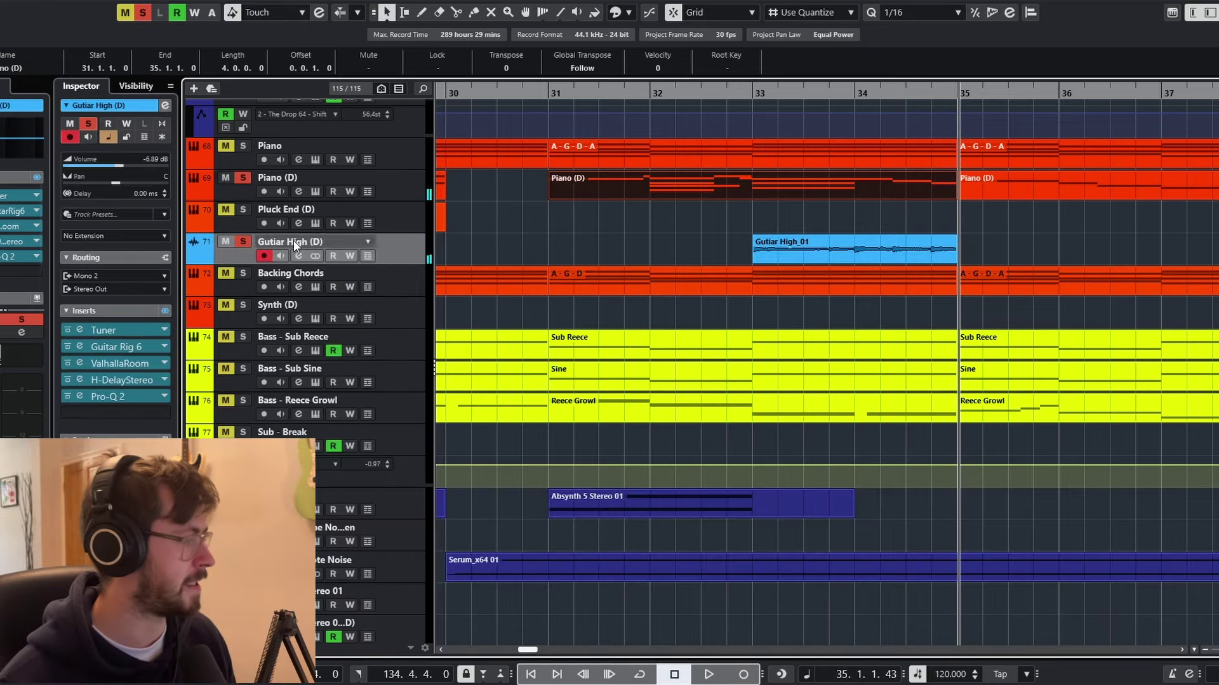
# Clear the Gutiar High (D) and Piano (D) solos, play the full arrangement from late in bar 33, and select Pluck End (D)
pyautogui.click(243, 241)
pyautogui.click(242, 177)
pyautogui.scroll(-5, 974, 346)
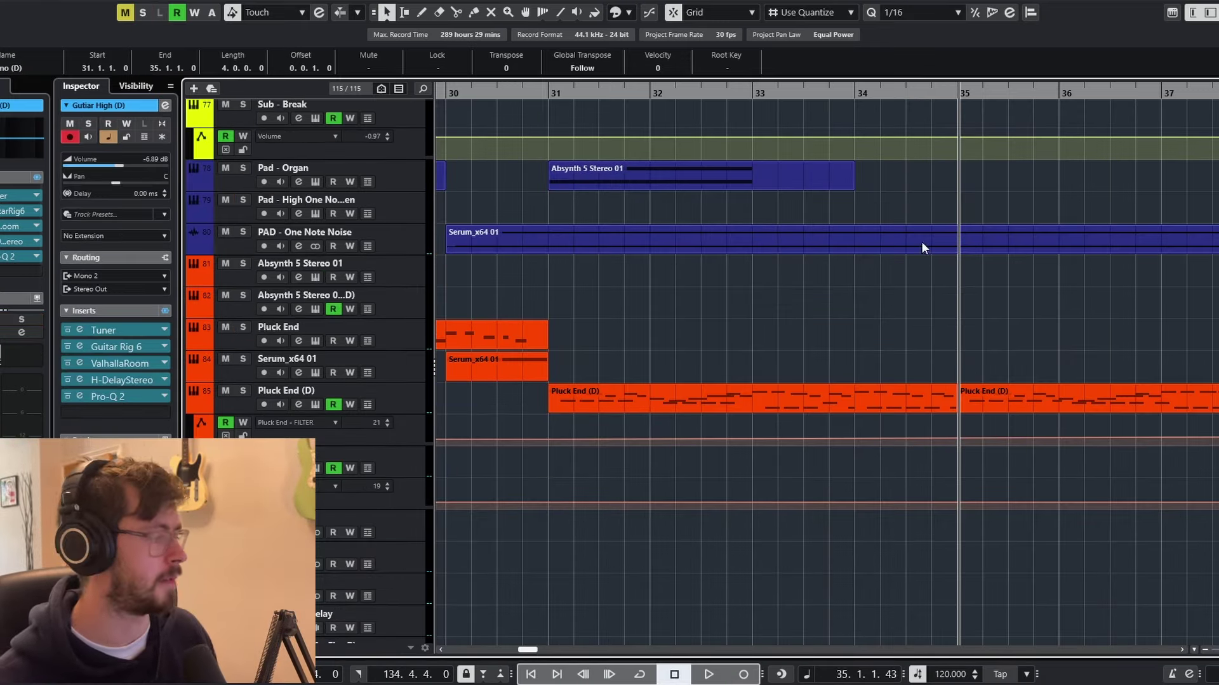
pyautogui.click(835, 89)
pyautogui.scroll(-3, 896, 311)
pyautogui.press('space')
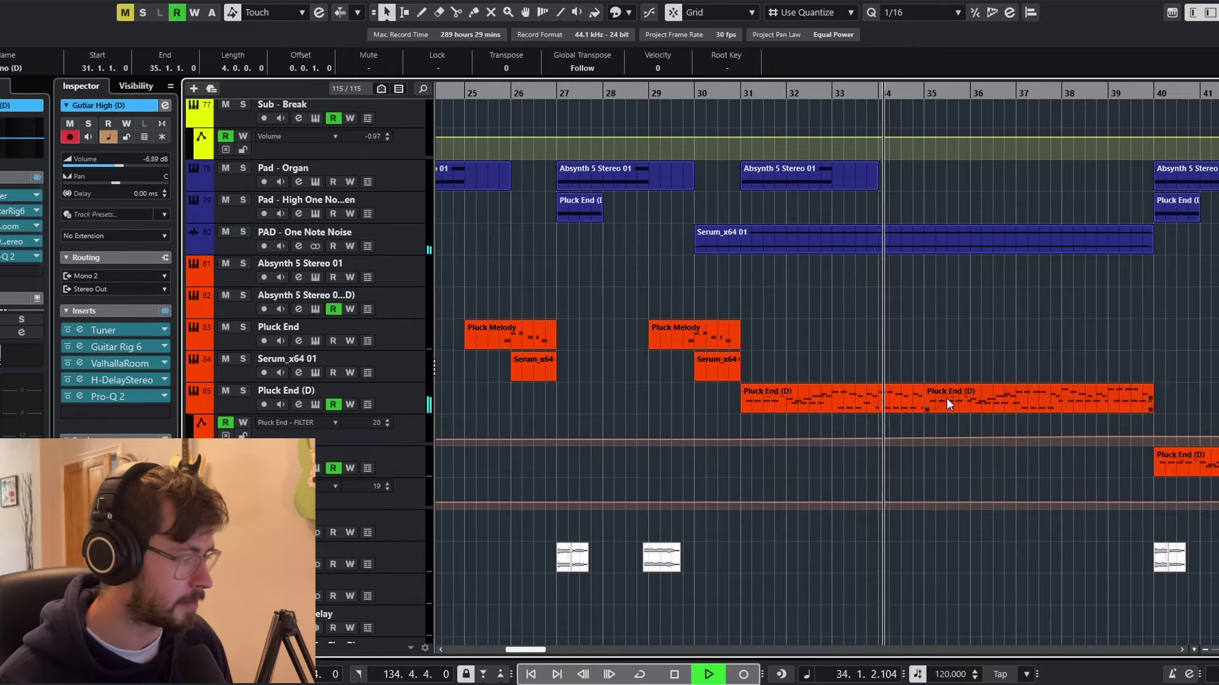
pyautogui.hscroll(3, 946, 398)
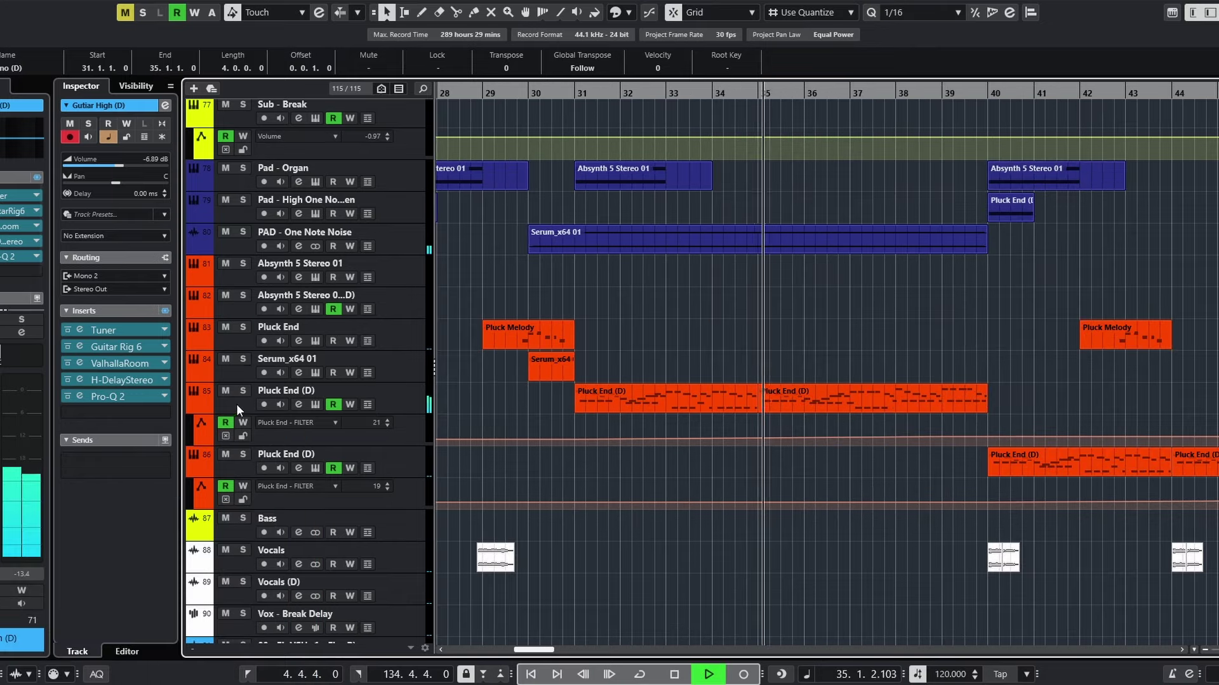
pyautogui.click(281, 393)
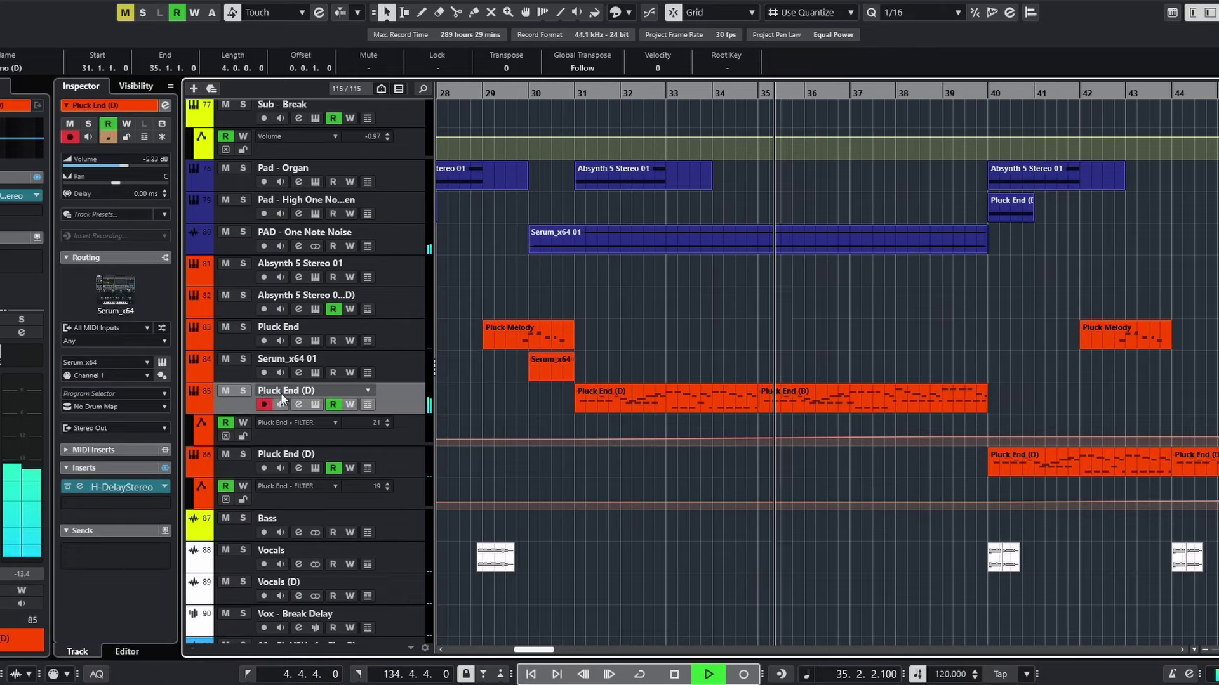
# Audition Pluck End (D) in solo from bar 35 to bar 38, clear the solo and listen on to the end of bar 39
pyautogui.click(244, 391)
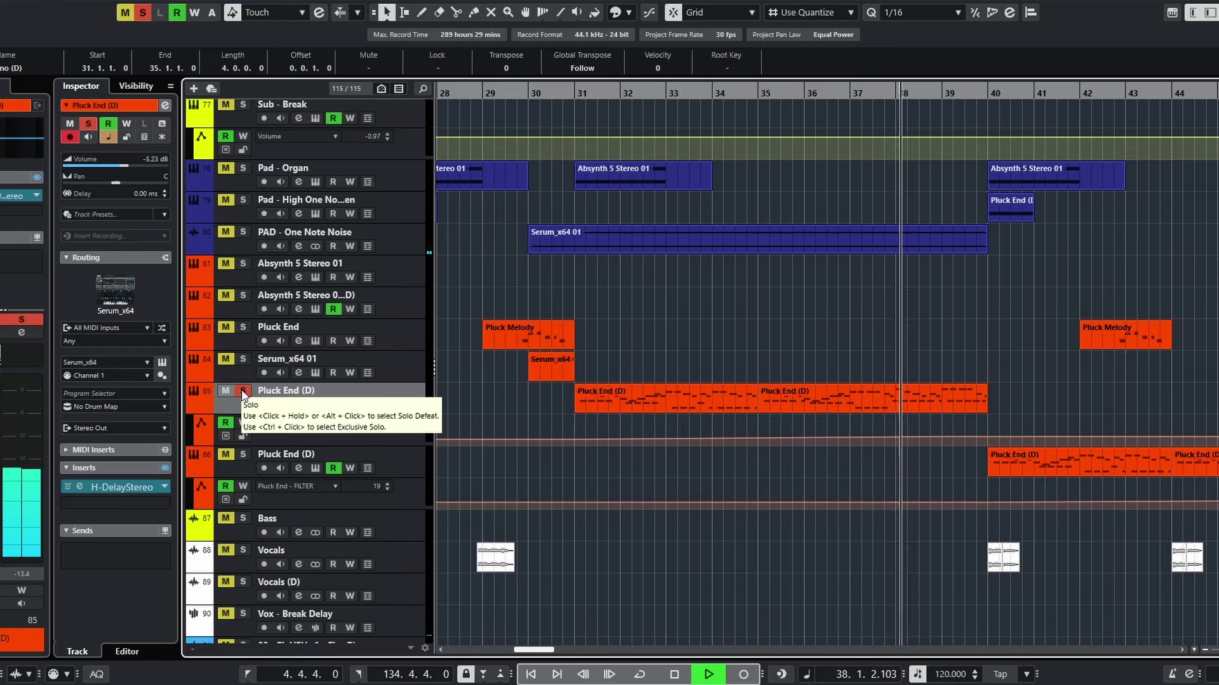
pyautogui.click(244, 391)
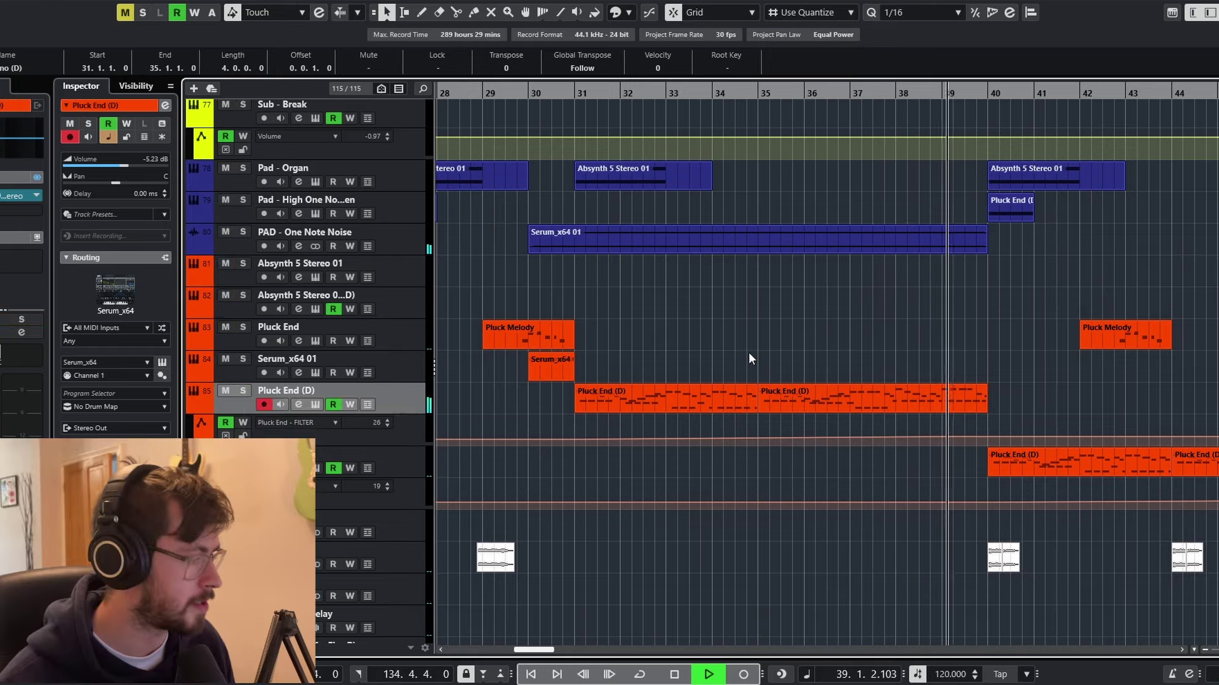
pyautogui.scroll(10, 748, 358)
pyautogui.press('space')
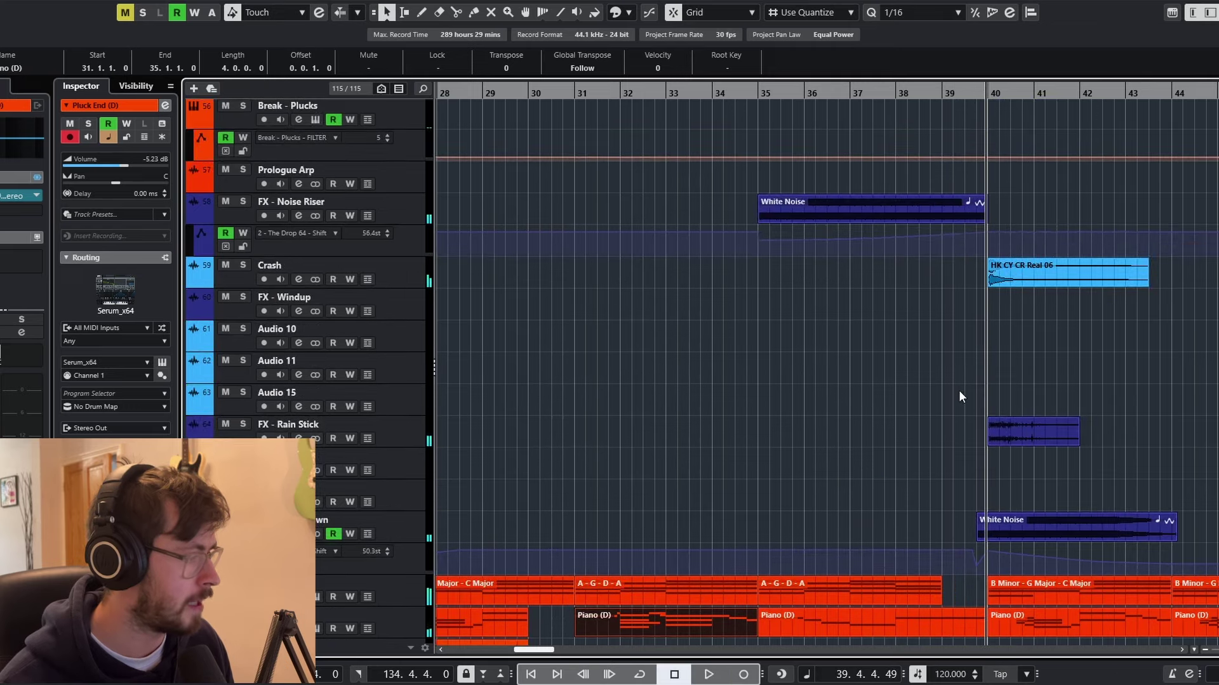
# Audition the Absynth 5 Stereo (R) clip in solo from late in bar 37 while going up to the hi-hat tracks
pyautogui.scroll(6, 958, 389)
pyautogui.scroll(3, 958, 390)
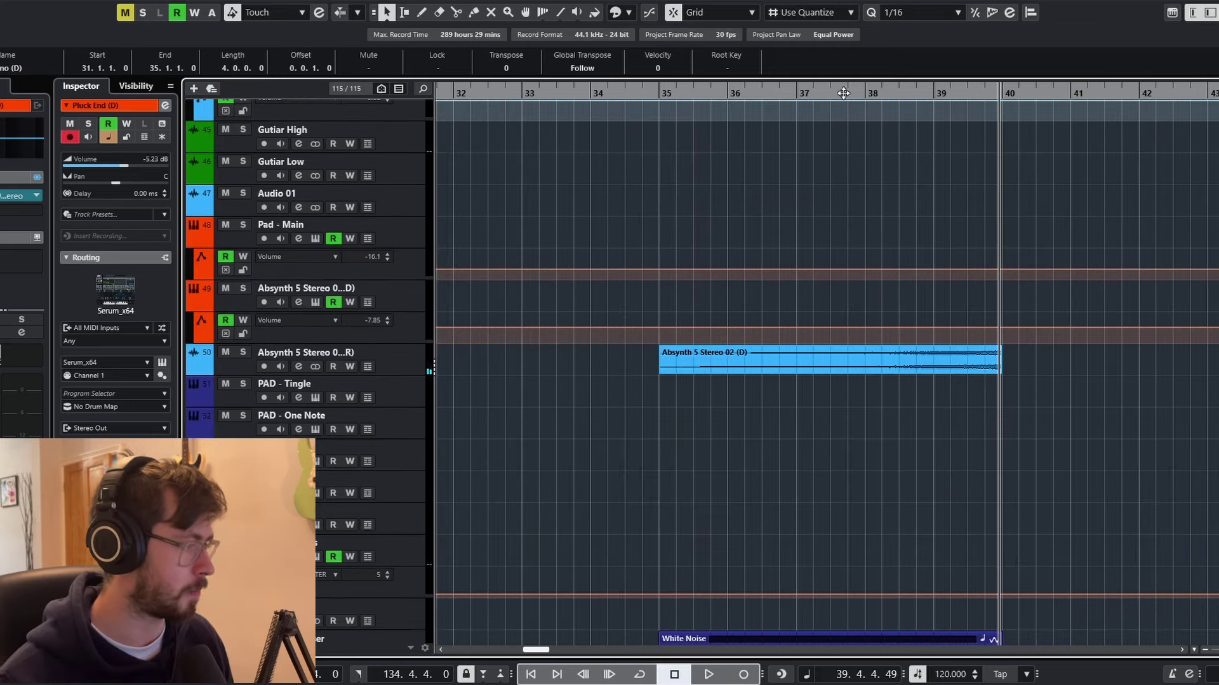
pyautogui.click(843, 94)
pyautogui.scroll(-3, 663, 380)
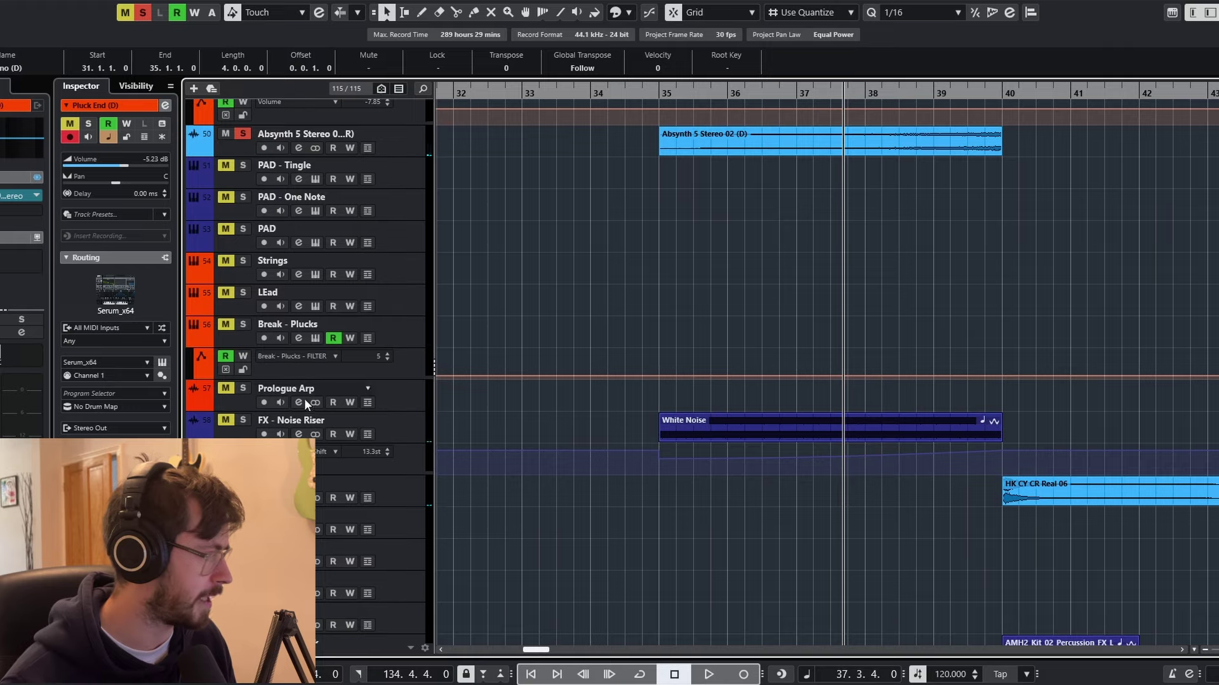
pyautogui.scroll(12, 884, 381)
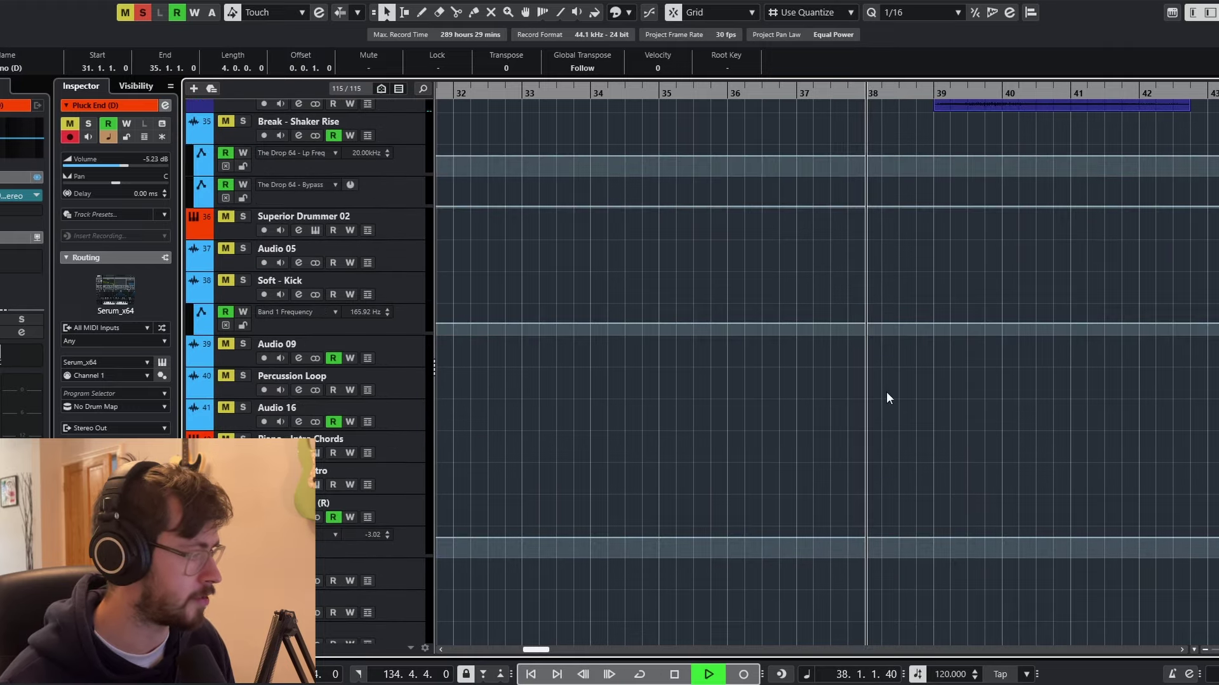
pyautogui.press('space')
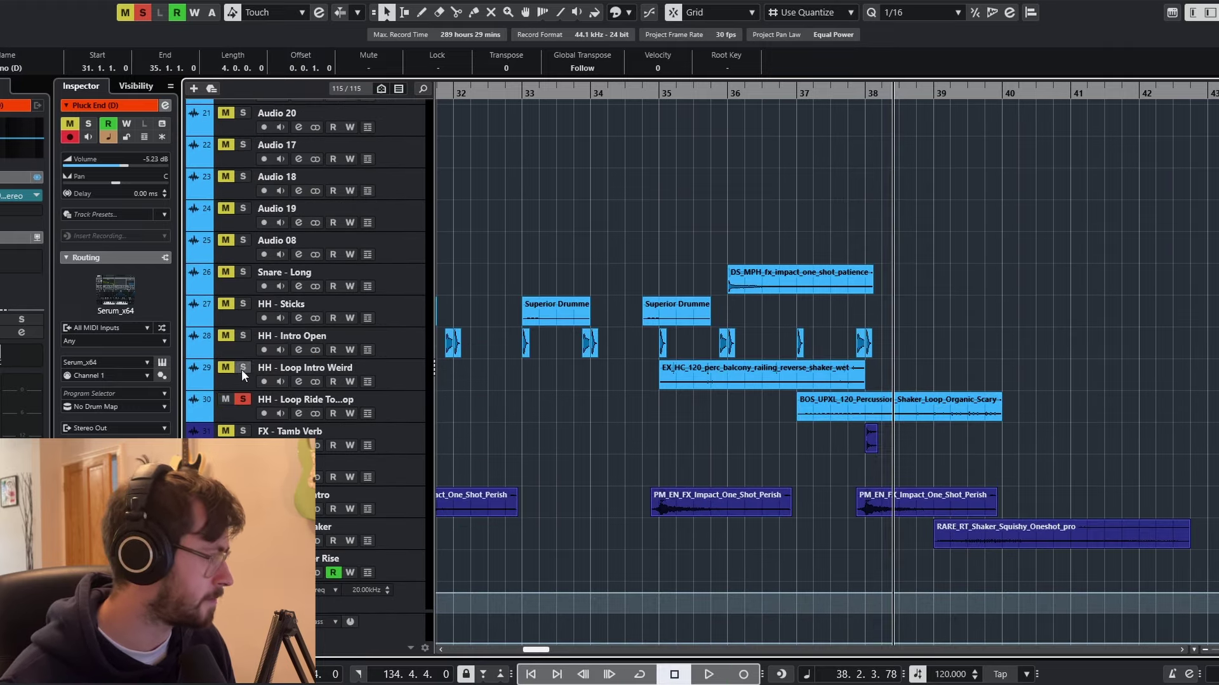
# Audition the hi-hat loops, HH - Intro Open, FX - Impact Intro and FX - Crazy Shaker in solo from just before bar 36
pyautogui.click(725, 94)
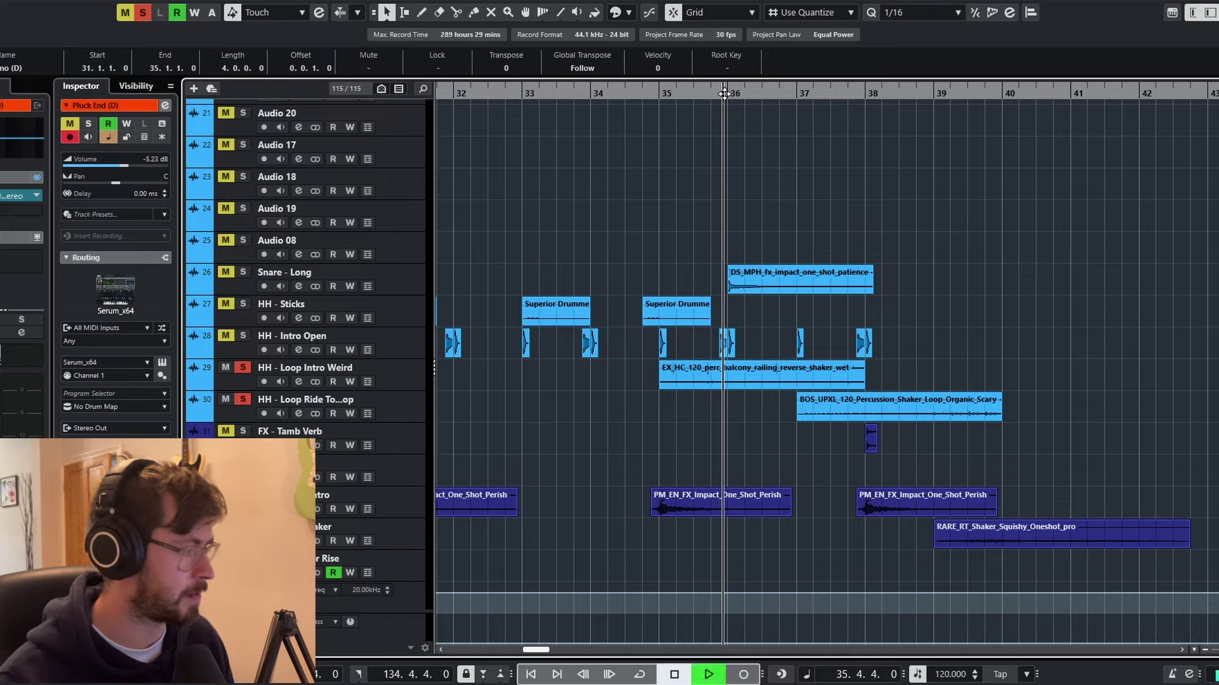
pyautogui.press('space')
pyautogui.click(243, 335)
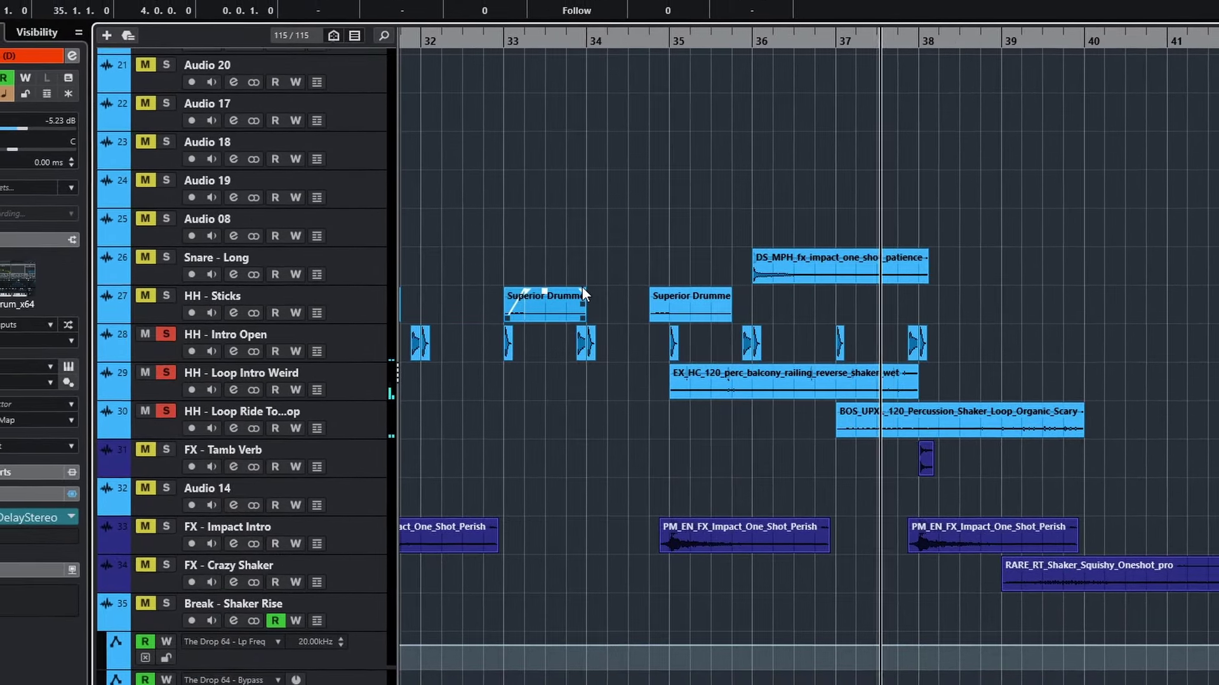
pyautogui.hotkey('ctrl', 'z')
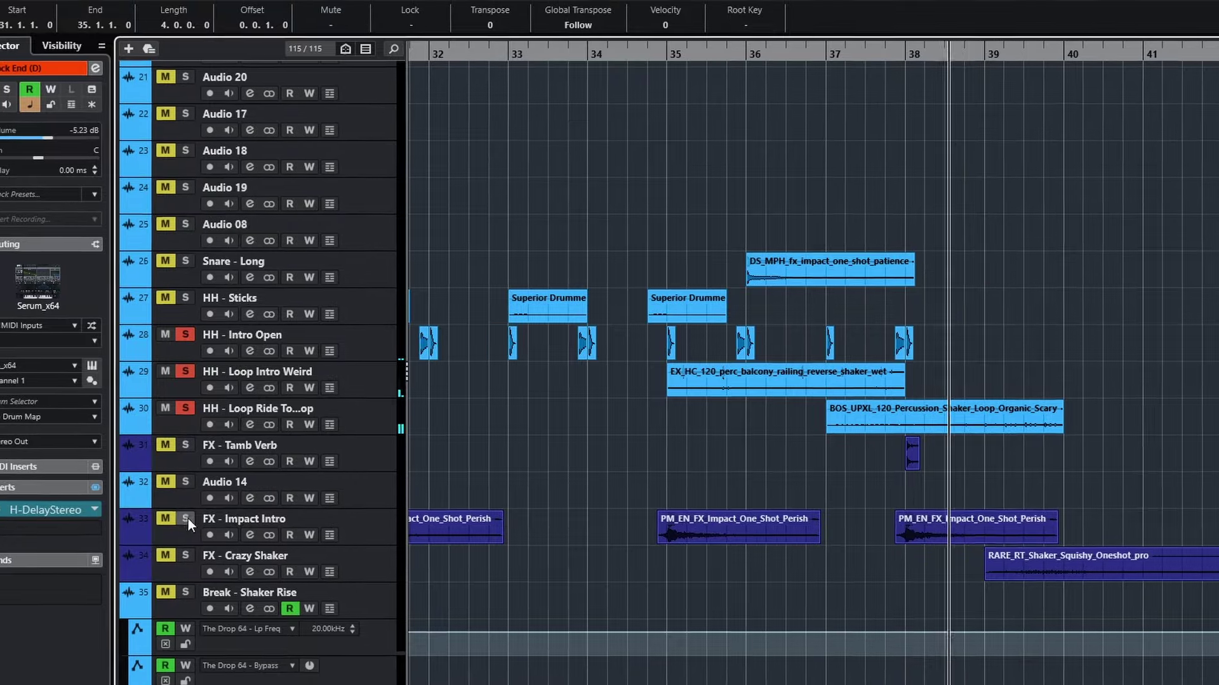
pyautogui.click(187, 521)
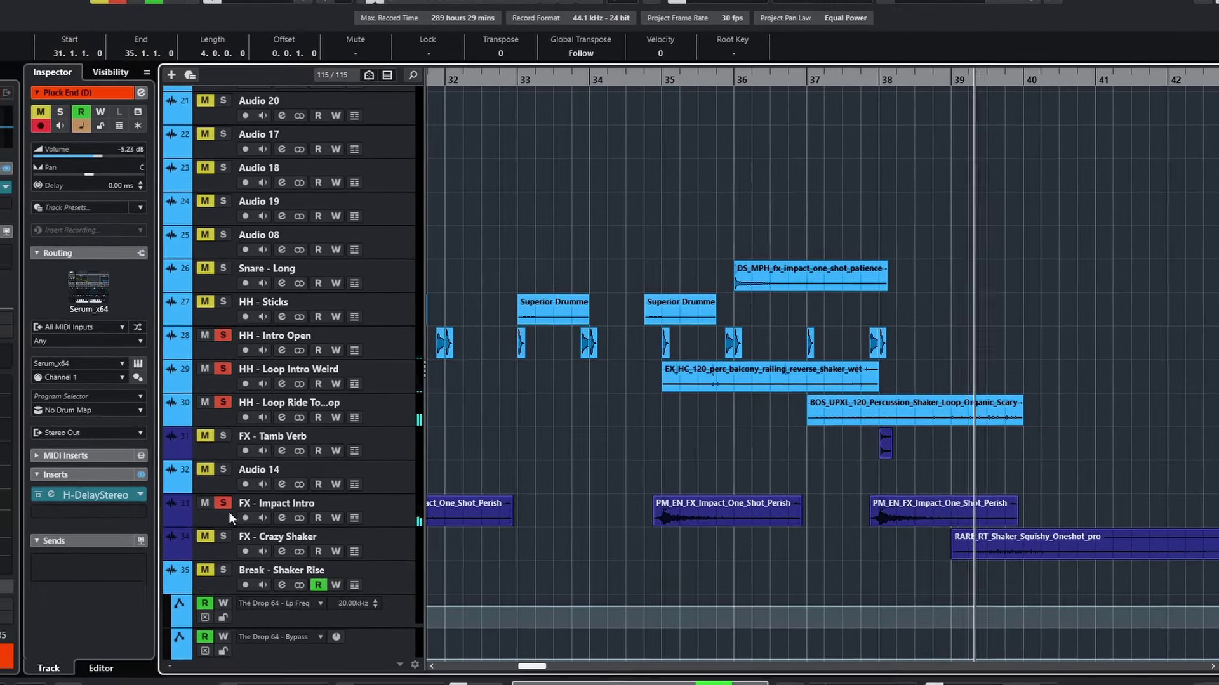
pyautogui.click(219, 538)
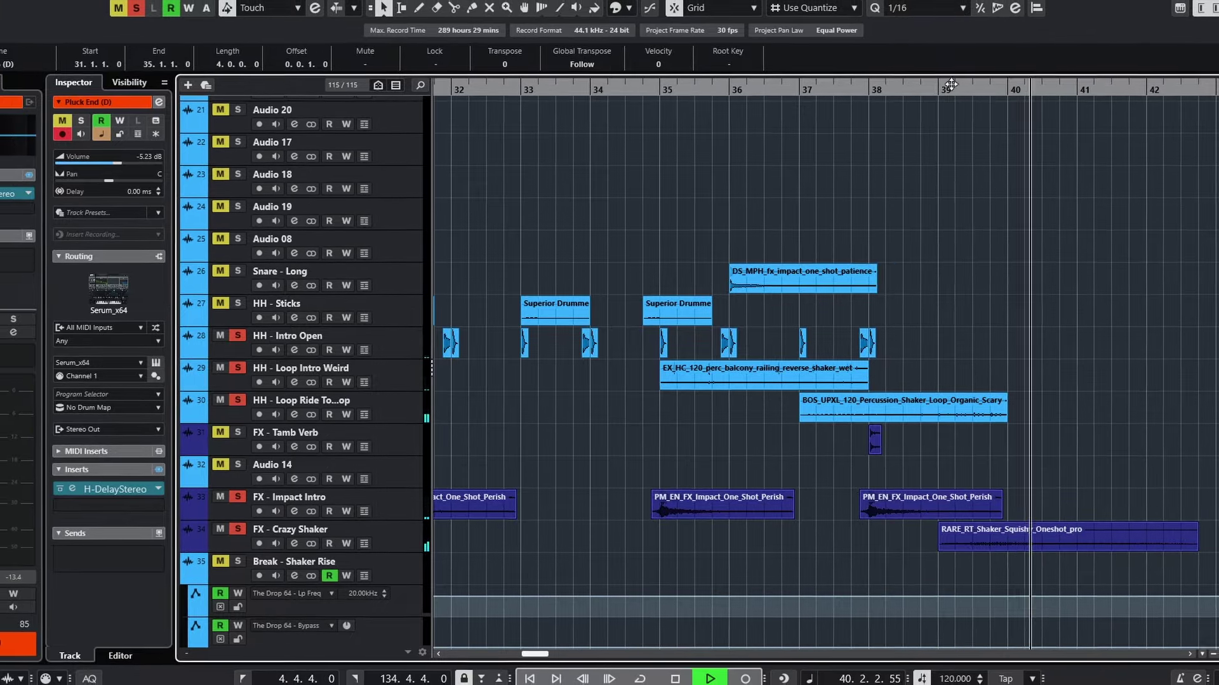
pyautogui.press('space')
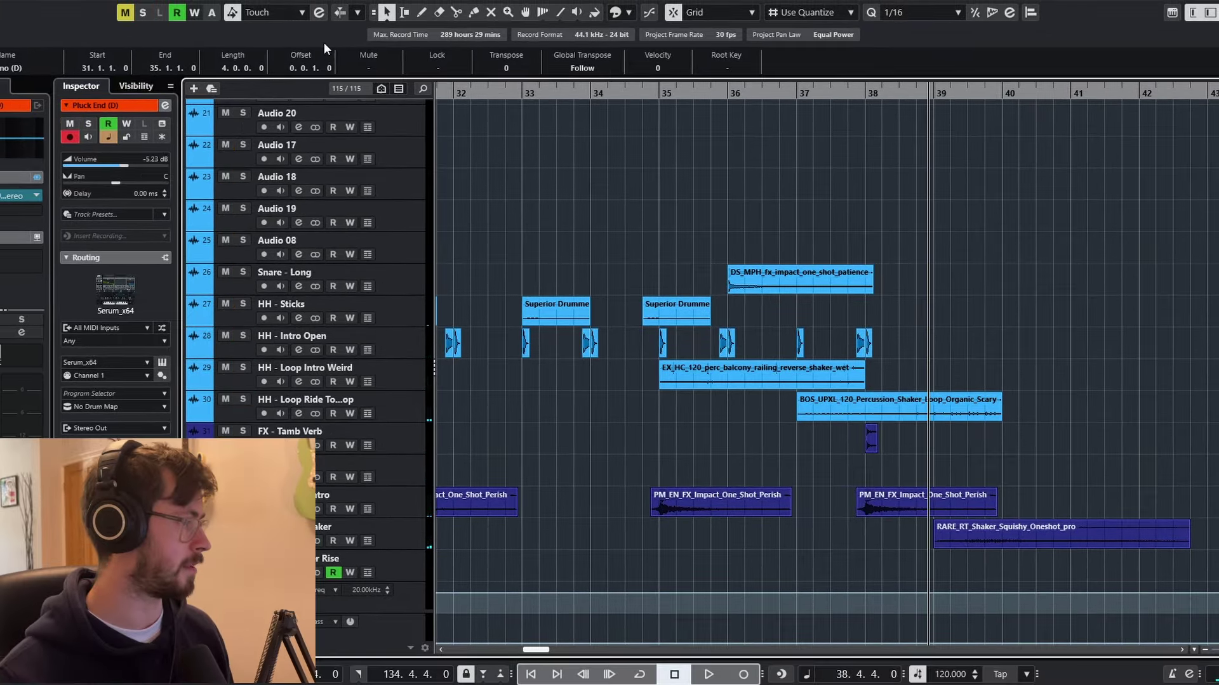
# Examine the piano, bass, pad and pluck clips around bar 40
pyautogui.scroll(5, 943, 223)
pyautogui.press('h')
pyautogui.press('h')
pyautogui.scroll(-18, 814, 320)
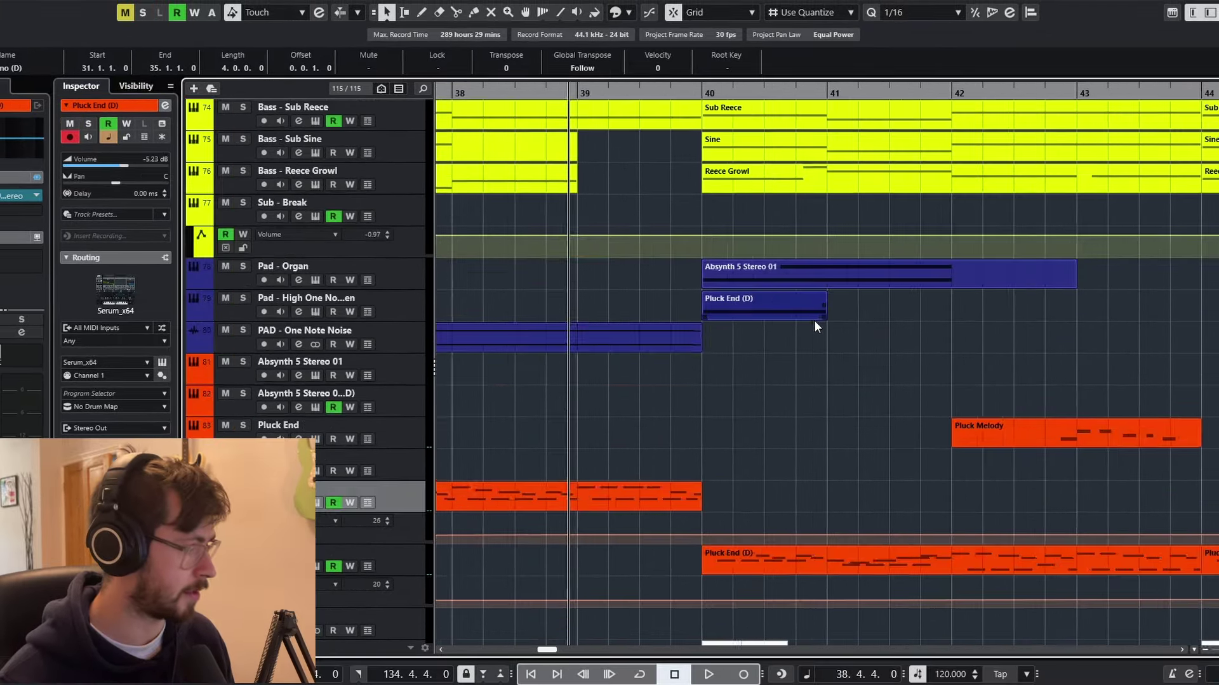
pyautogui.scroll(-3, 815, 321)
pyautogui.scroll(4, 815, 321)
pyautogui.scroll(-3, 814, 321)
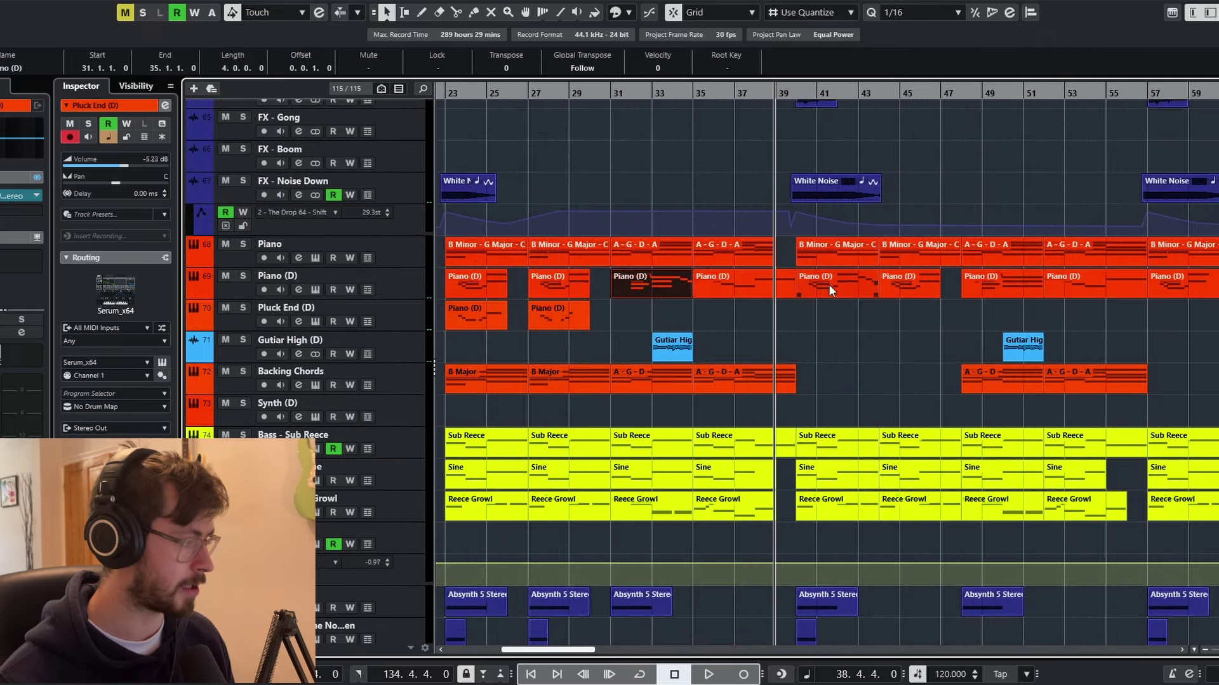
pyautogui.scroll(4, 829, 284)
# Audition Piano and Piano (D) together in solo from just before bar 40, ending with the solos cleared
pyautogui.click(734, 93)
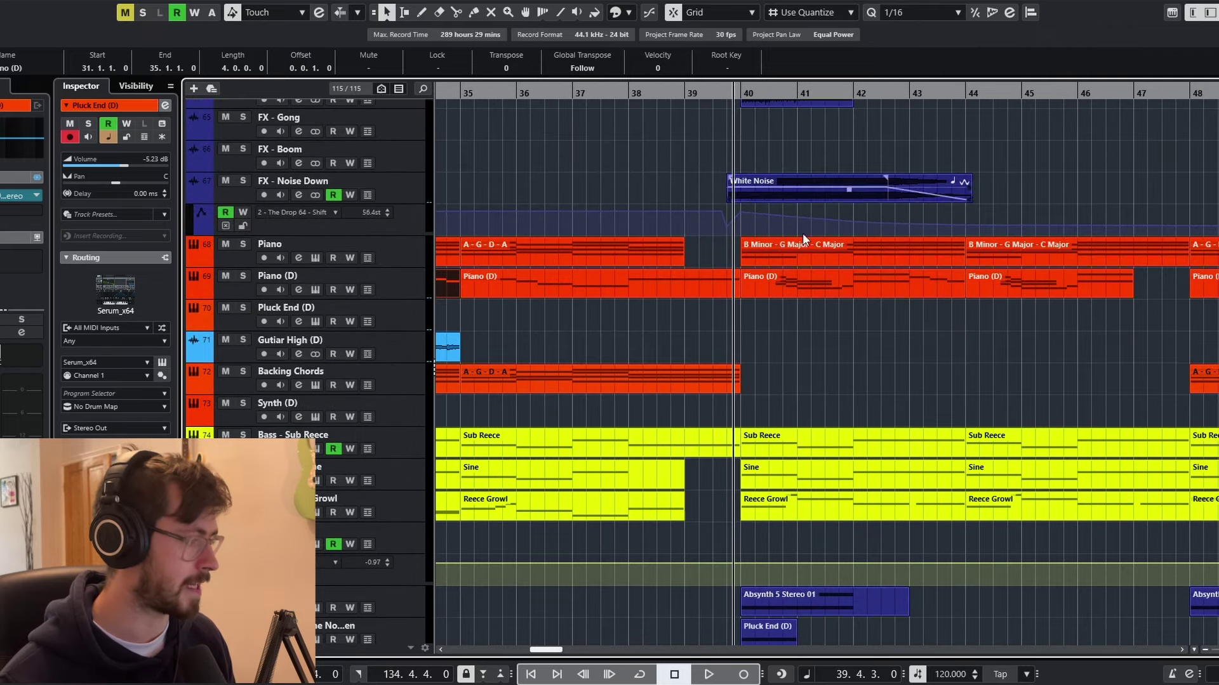
pyautogui.click(244, 277)
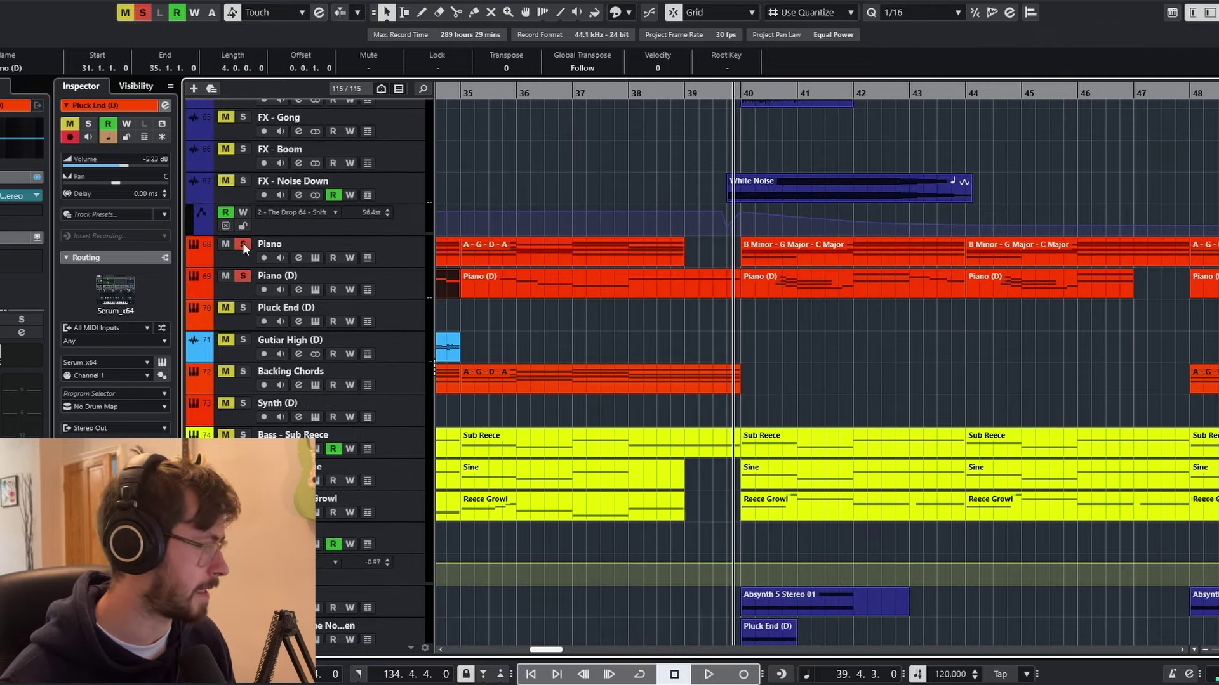
pyautogui.click(243, 244)
pyautogui.press('space')
pyautogui.press('h')
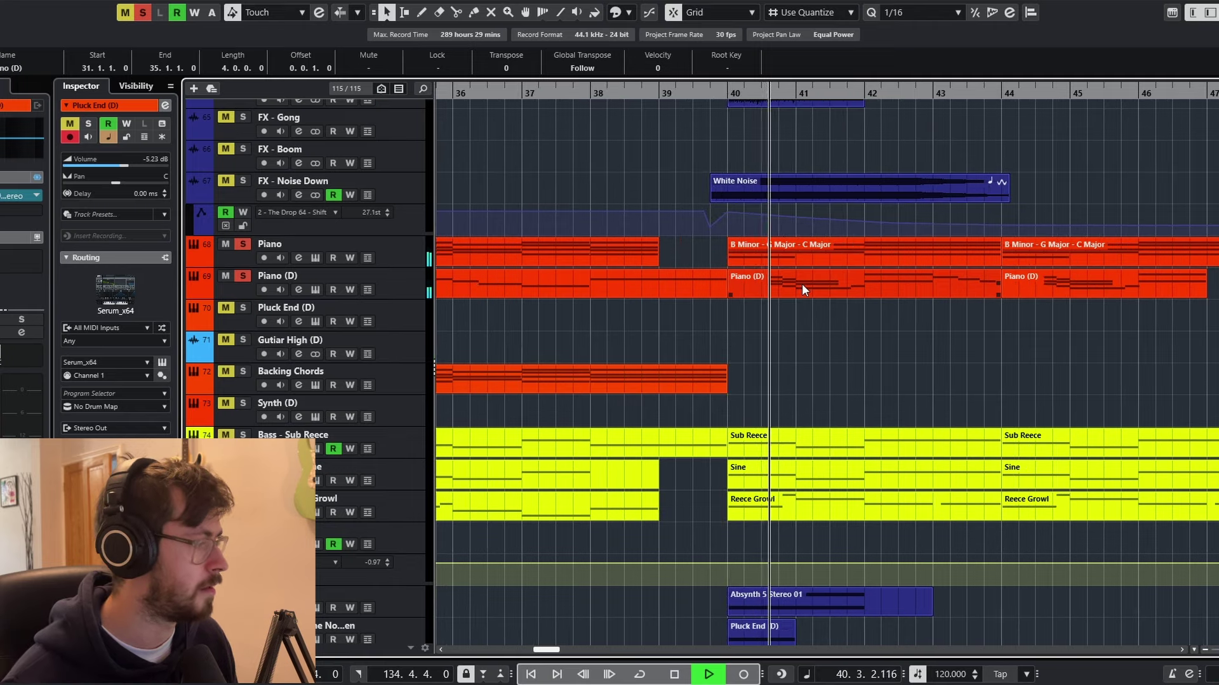
pyautogui.press('space')
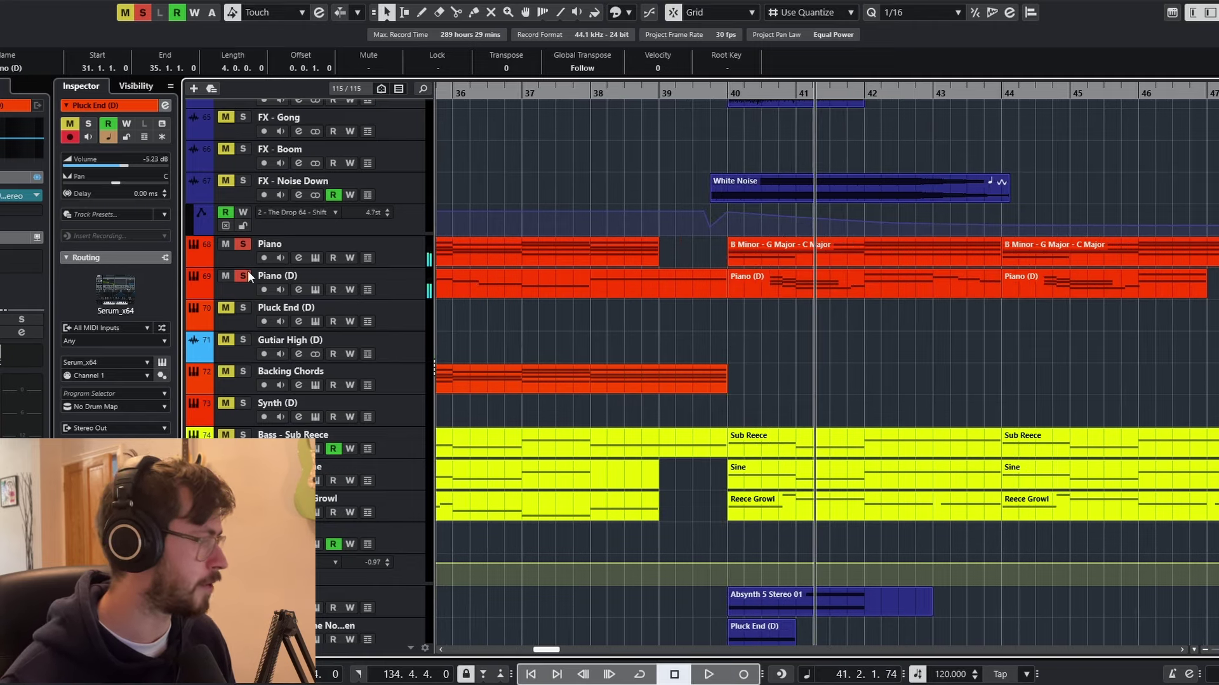
pyautogui.click(242, 243)
# Play the full arrangement from just before bar 40 while looking over the tracks from drums down to the reference tracks
pyautogui.scroll(-5, 749, 273)
pyautogui.press('g')
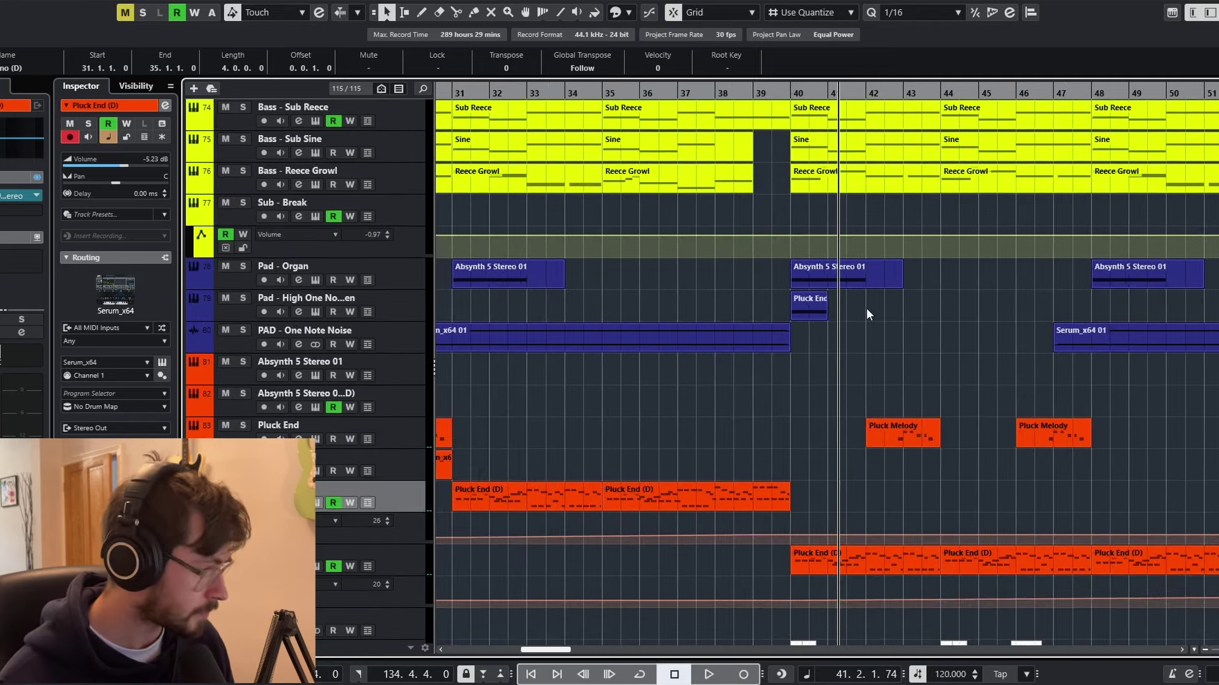
pyautogui.scroll(-8, 865, 308)
pyautogui.click(785, 94)
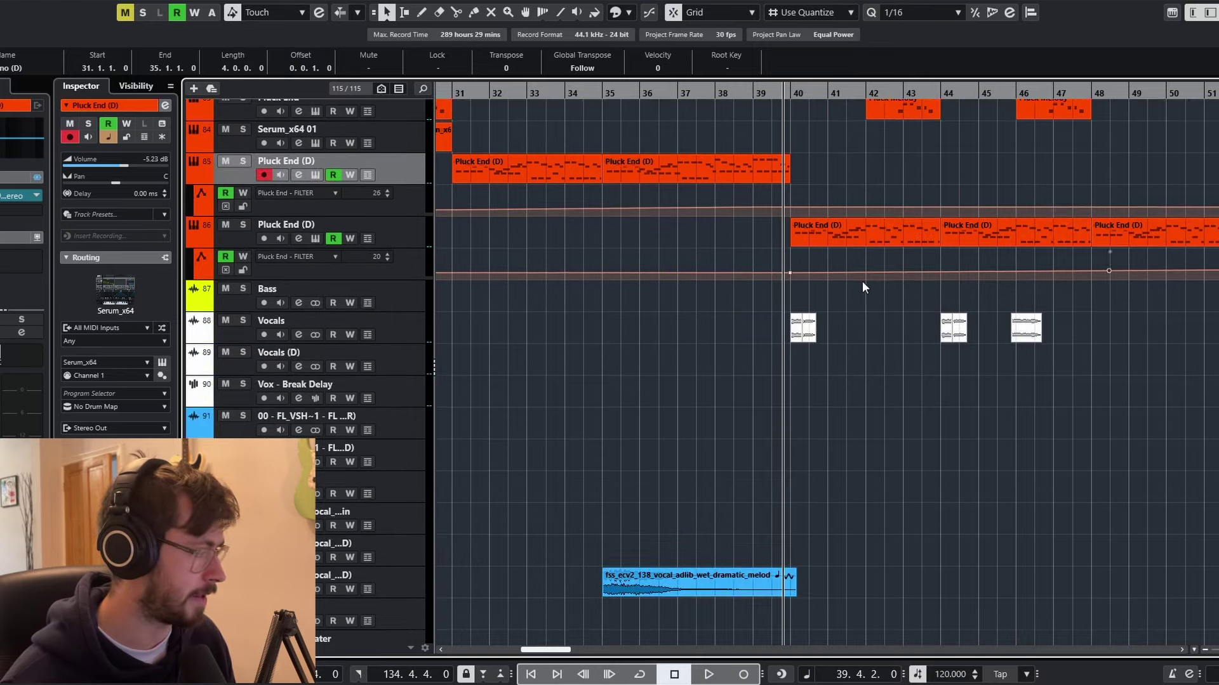
pyautogui.scroll(20, 862, 283)
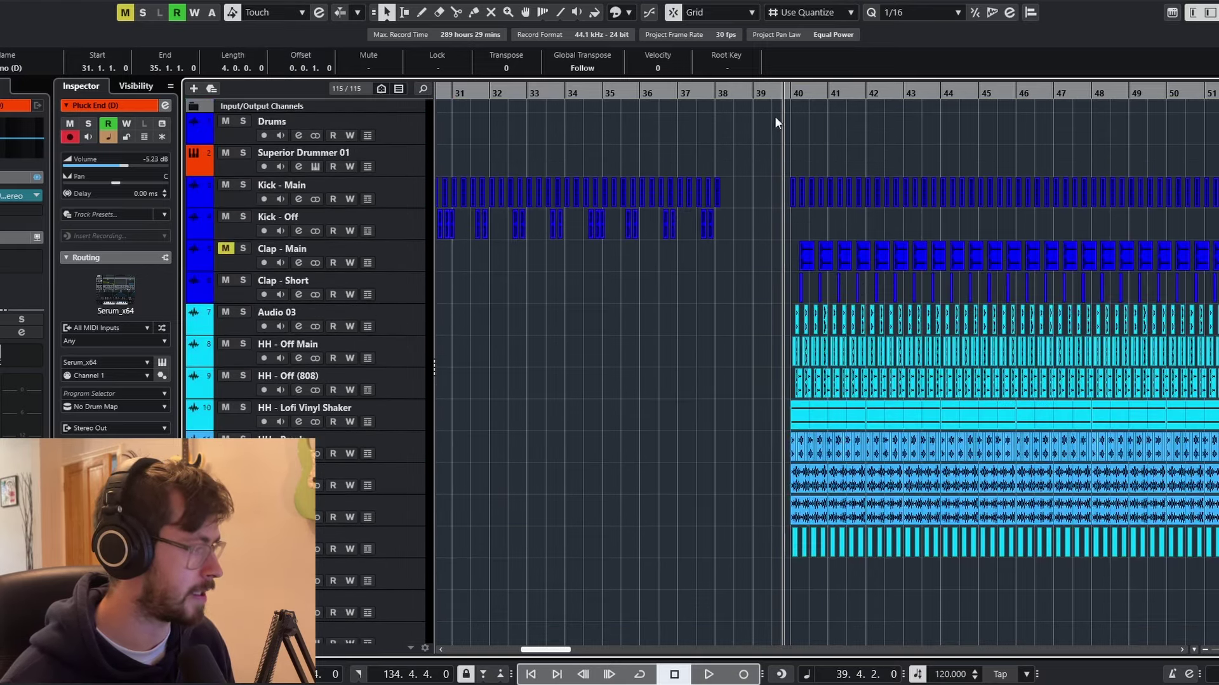
pyautogui.click(772, 95)
pyautogui.press('space')
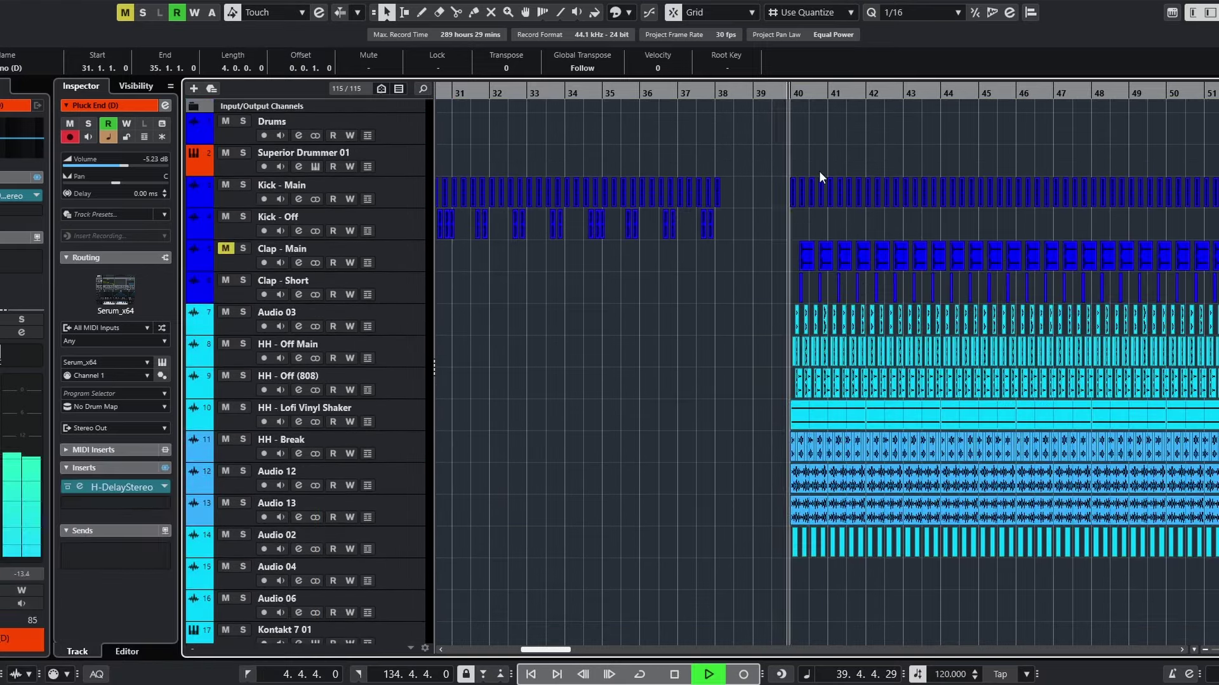
pyautogui.scroll(-20, 867, 326)
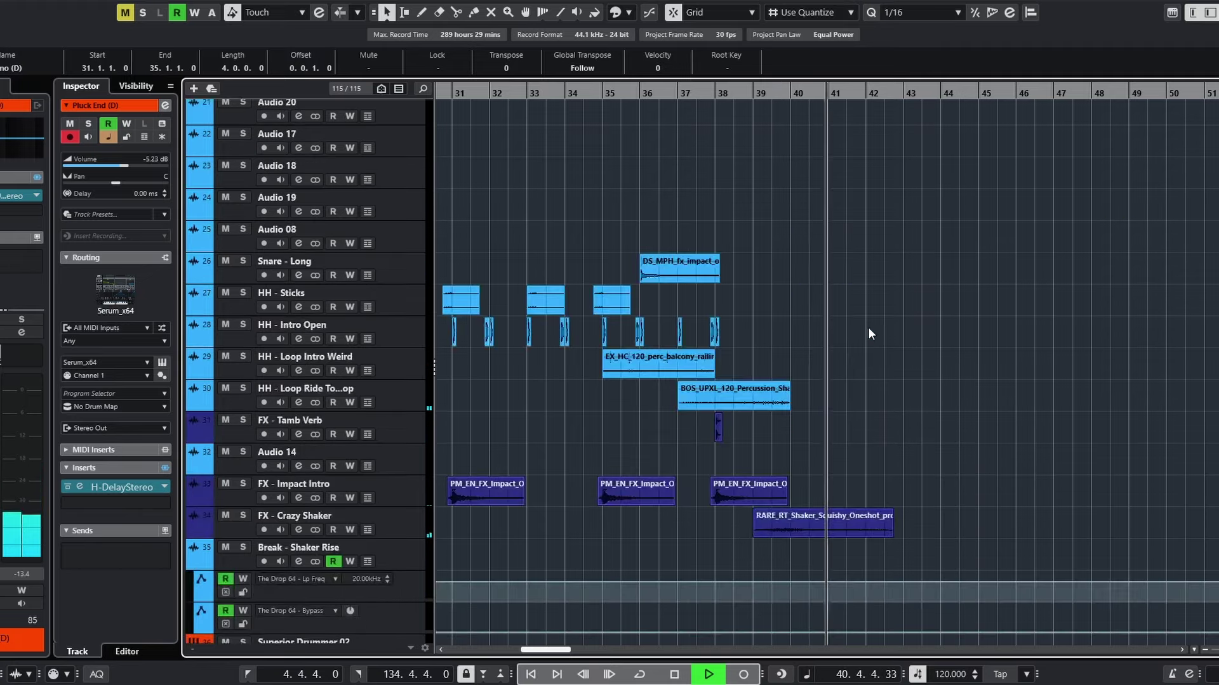
pyautogui.scroll(-10, 867, 327)
pyautogui.scroll(-6, 869, 328)
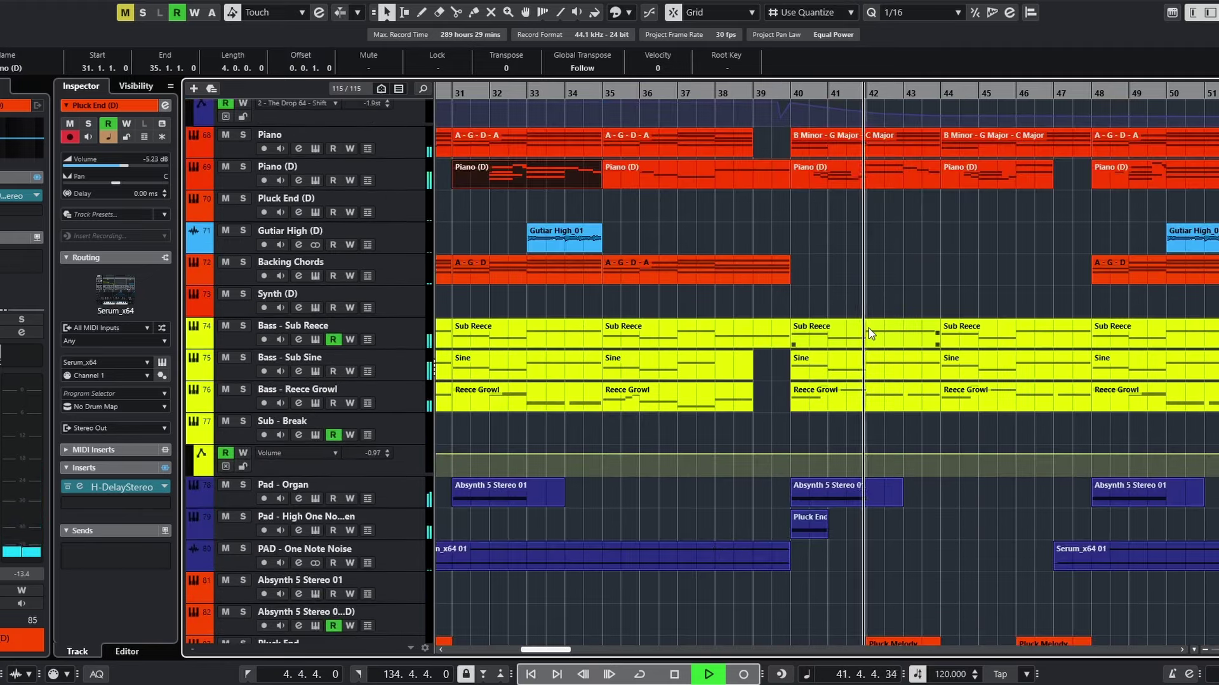
pyautogui.scroll(-2, 869, 328)
pyautogui.scroll(-20, 869, 331)
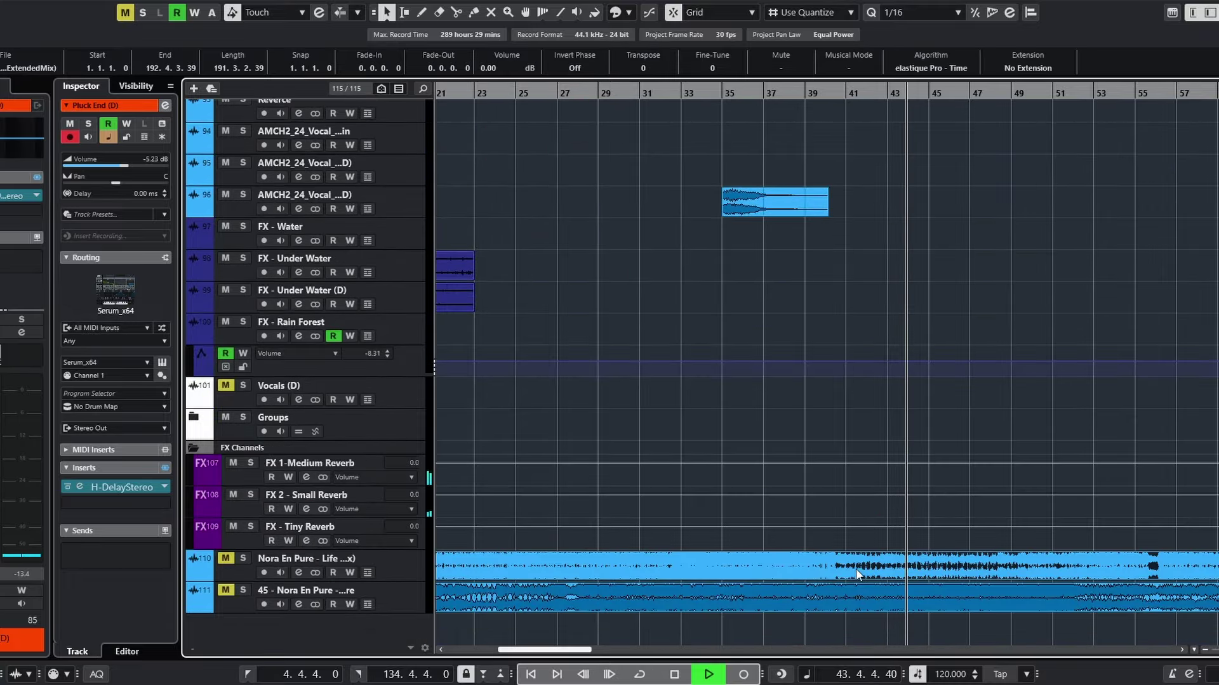
# Move the Nora En Pure - Life reference clip on track 110 so it starts at 12.1.4.0
pyautogui.click(1015, 566)
pyautogui.scroll(2, 1015, 566)
pyautogui.moveTo(947, 562); pyautogui.dragTo(989, 562)
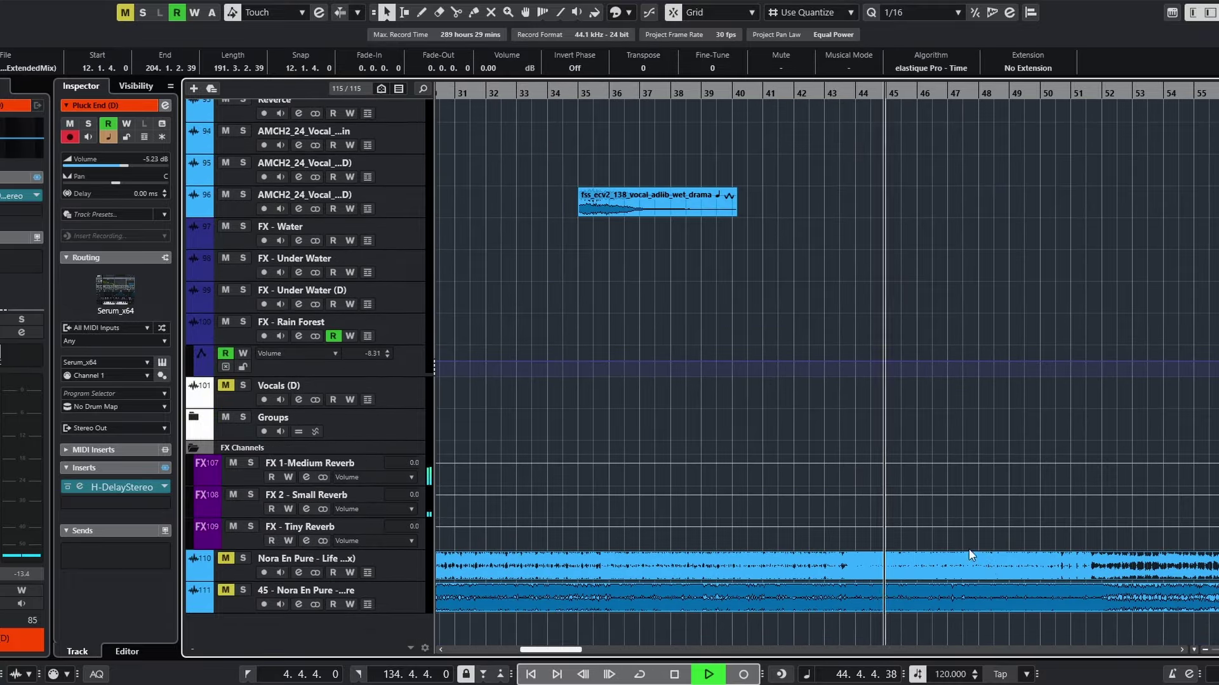
# Audition the Nora En Pure - Life reference track in solo around bar 44 and mute it again
pyautogui.press('space')
pyautogui.click(243, 559)
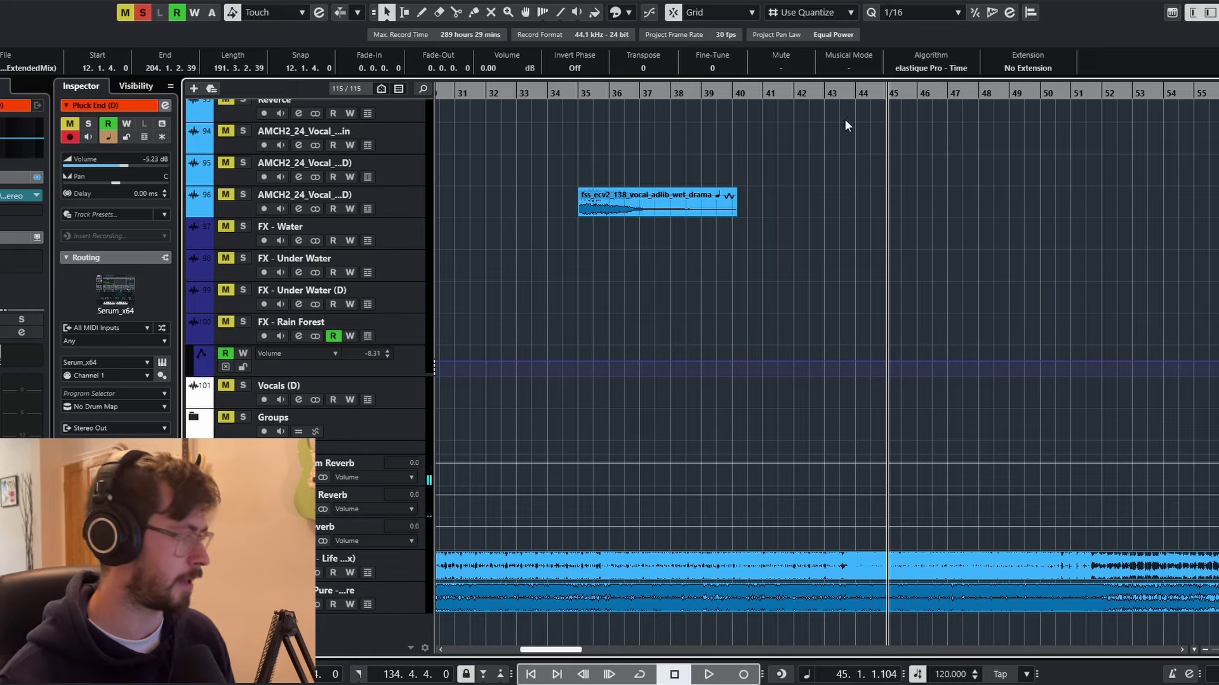
pyautogui.click(828, 120)
pyautogui.press('space')
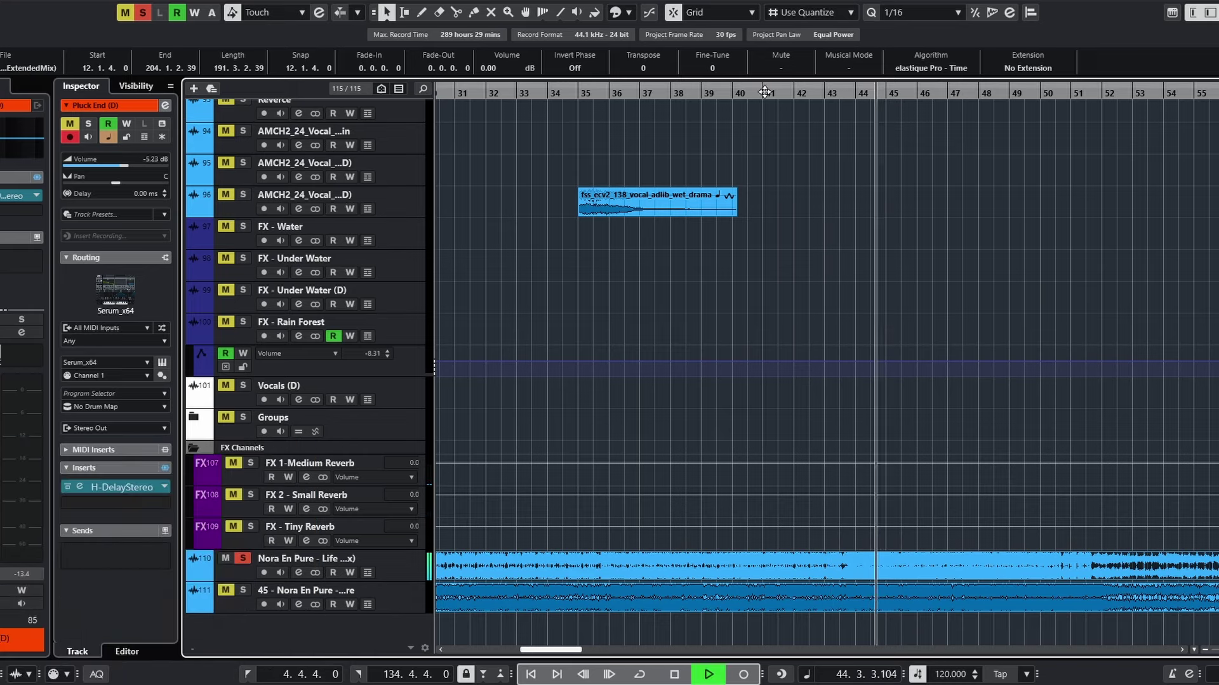
pyautogui.press('space')
pyautogui.click(226, 558)
# Listen to the full arrangement from the end of bar 39 into bar 41 while going up to the drum tracks
pyautogui.scroll(15, 819, 443)
pyautogui.click(729, 92)
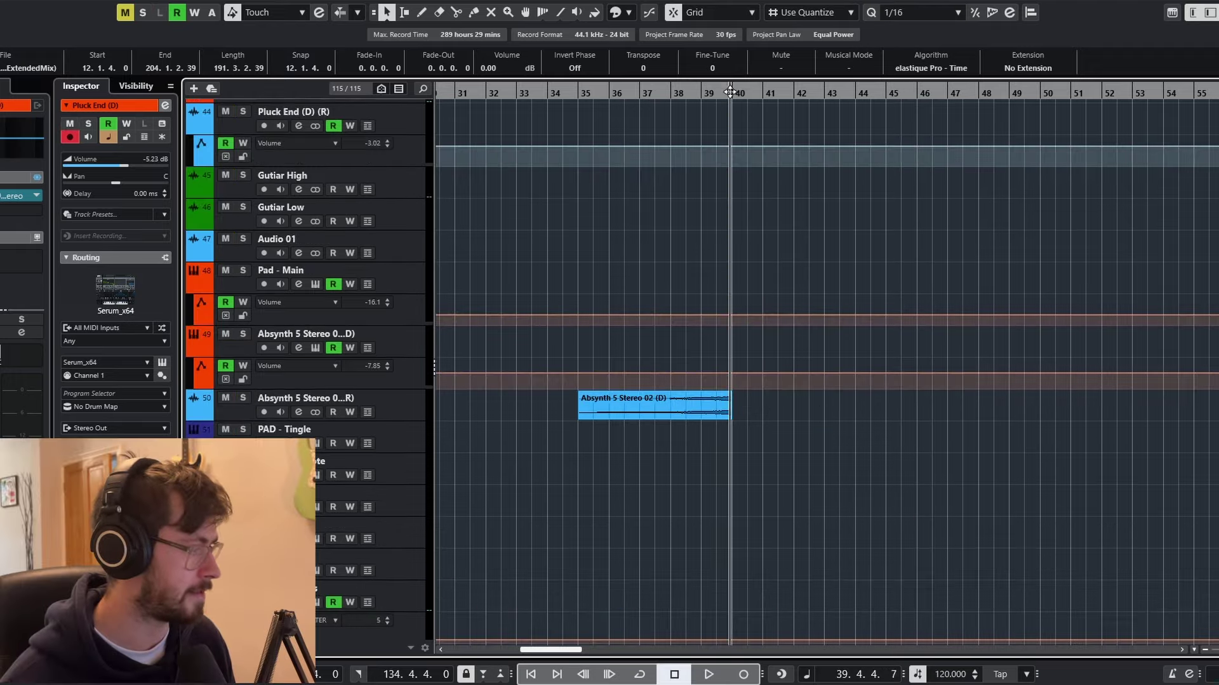
pyautogui.press('space')
pyautogui.scroll(2, 758, 434)
pyautogui.scroll(6, 767, 458)
pyautogui.scroll(8, 771, 459)
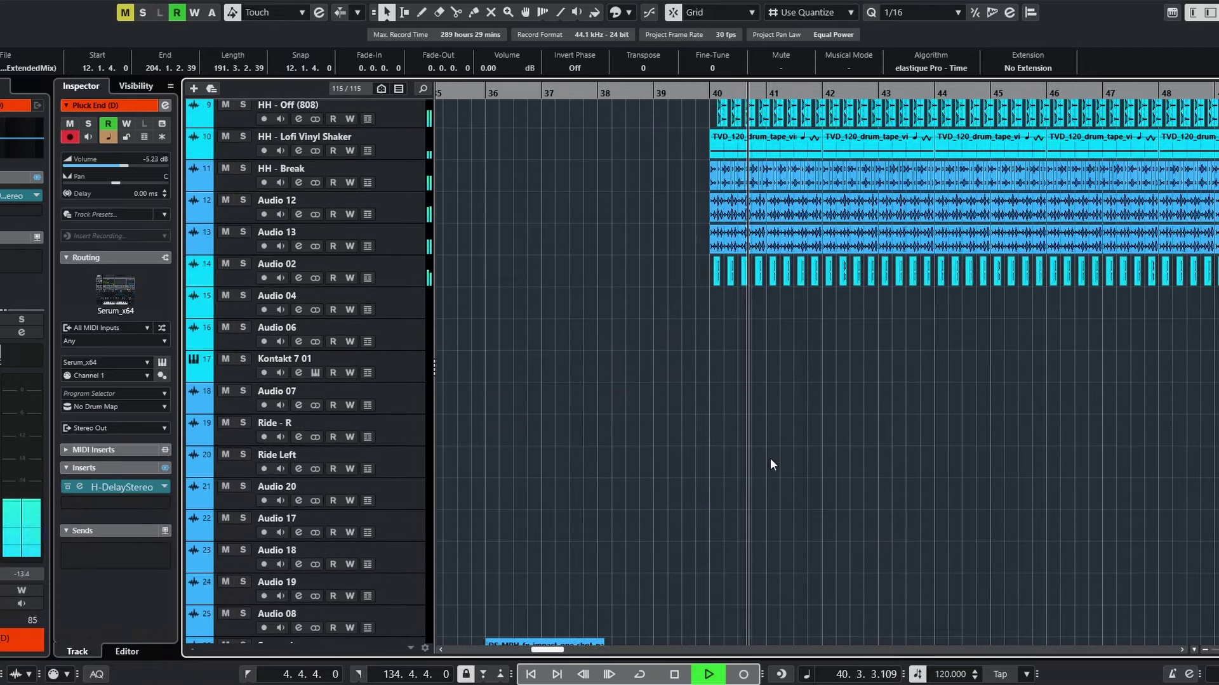
pyautogui.press('space')
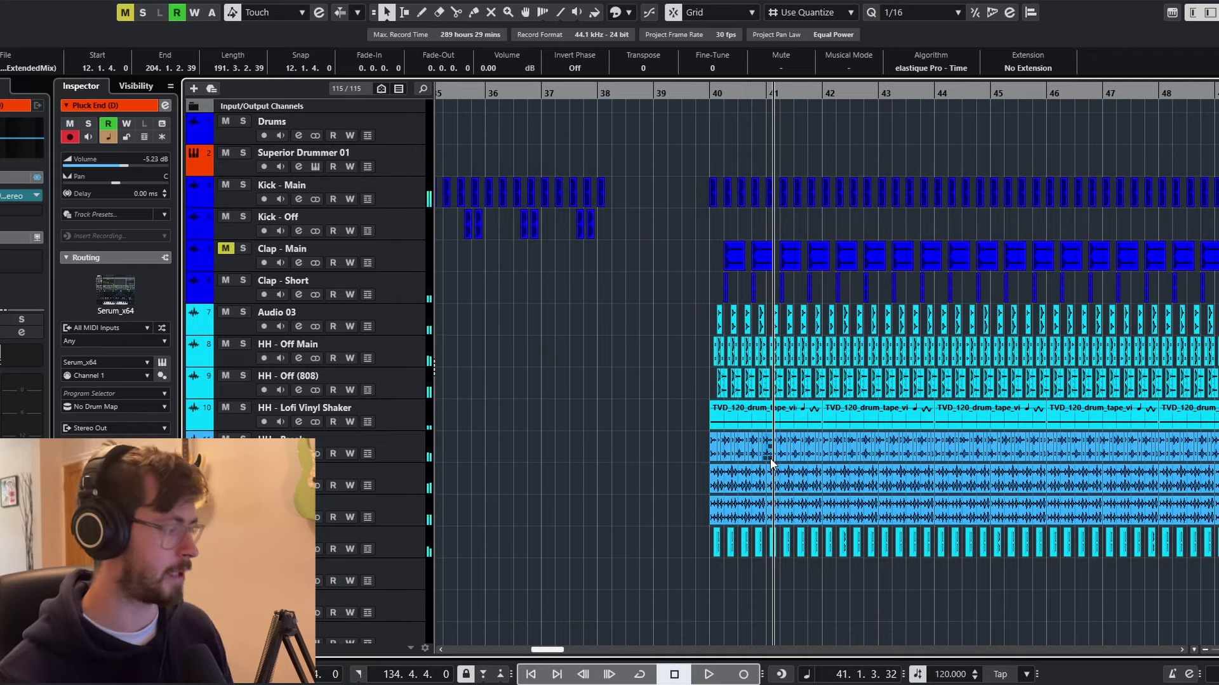
# Audition Kick - Main in solo from just before bar 40 with cycle on, adding Clap - Main and Clap - Short
pyautogui.scroll(5, 764, 444)
pyautogui.click(574, 92)
pyautogui.click(568, 96)
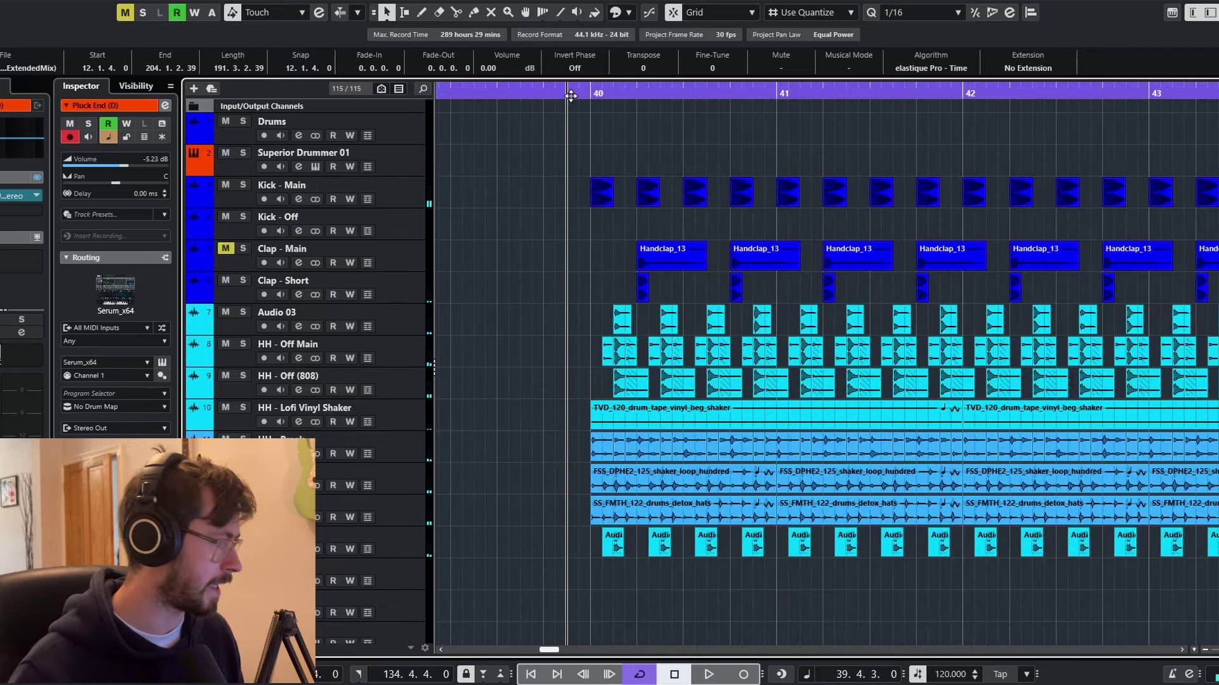
pyautogui.click(244, 185)
pyautogui.press('space')
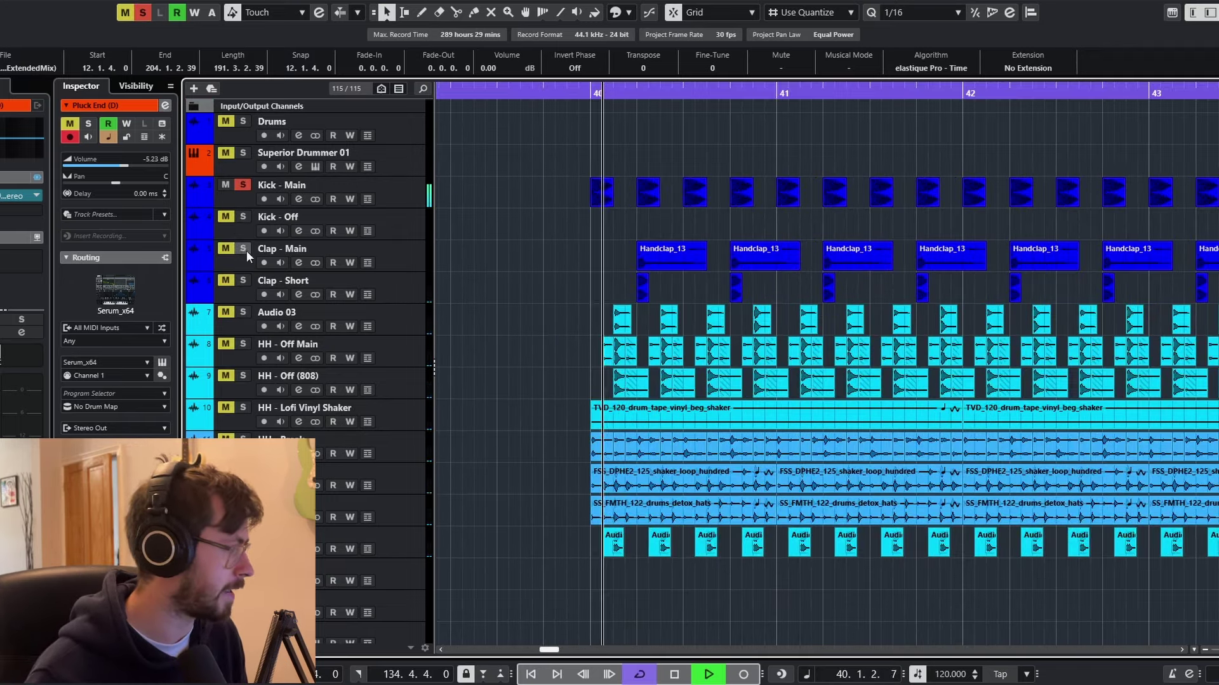
pyautogui.click(243, 248)
pyautogui.click(242, 280)
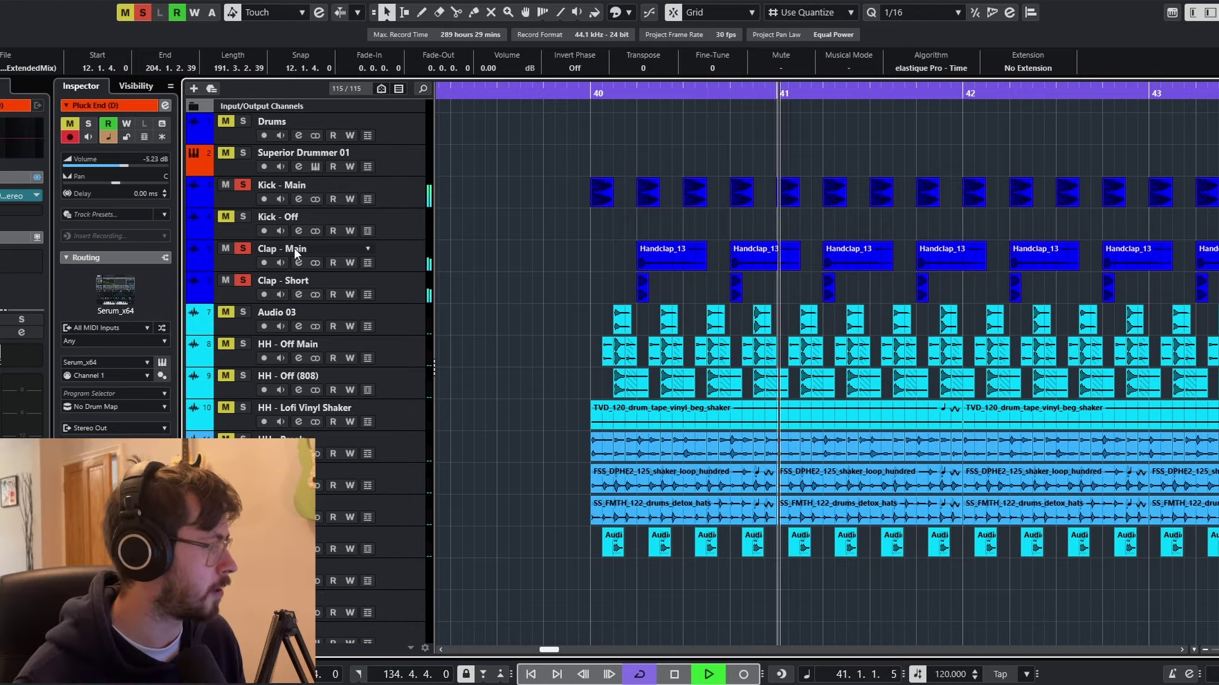
# Audition Clap - Main alone in solo from the start of bar 40, taking Kick - Main and Clap - Short out of solo
pyautogui.click(295, 249)
pyautogui.press('space')
pyautogui.click(242, 280)
pyautogui.click(243, 185)
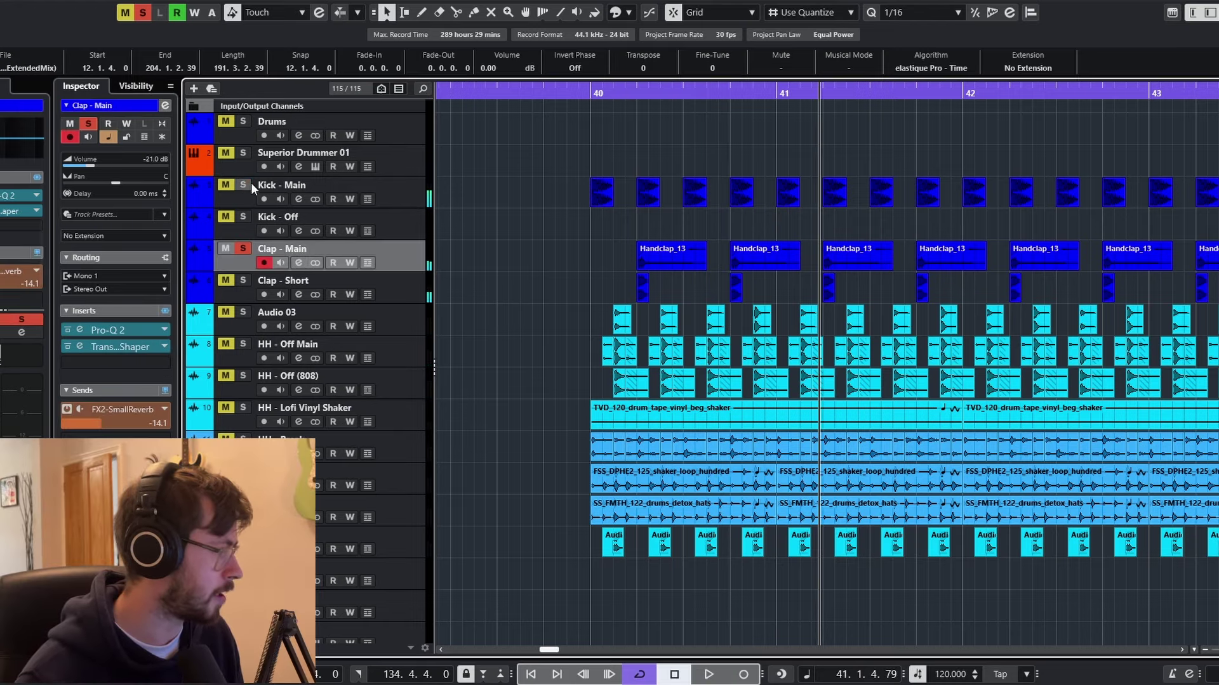
pyautogui.click(610, 96)
pyautogui.press('space')
pyautogui.scroll(1, 649, 283)
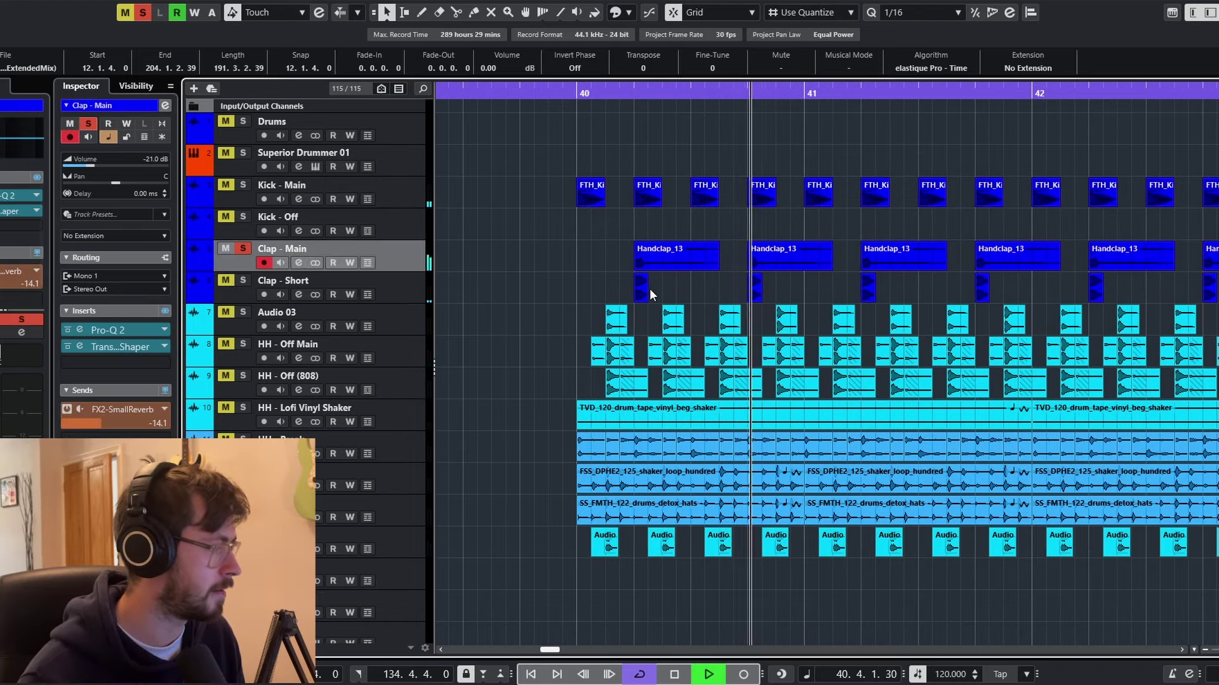
pyautogui.press('space')
# Audition Clap - Short in solo from the start of bar 40, adding Clap - Main to hear both claps layered
pyautogui.click(634, 128)
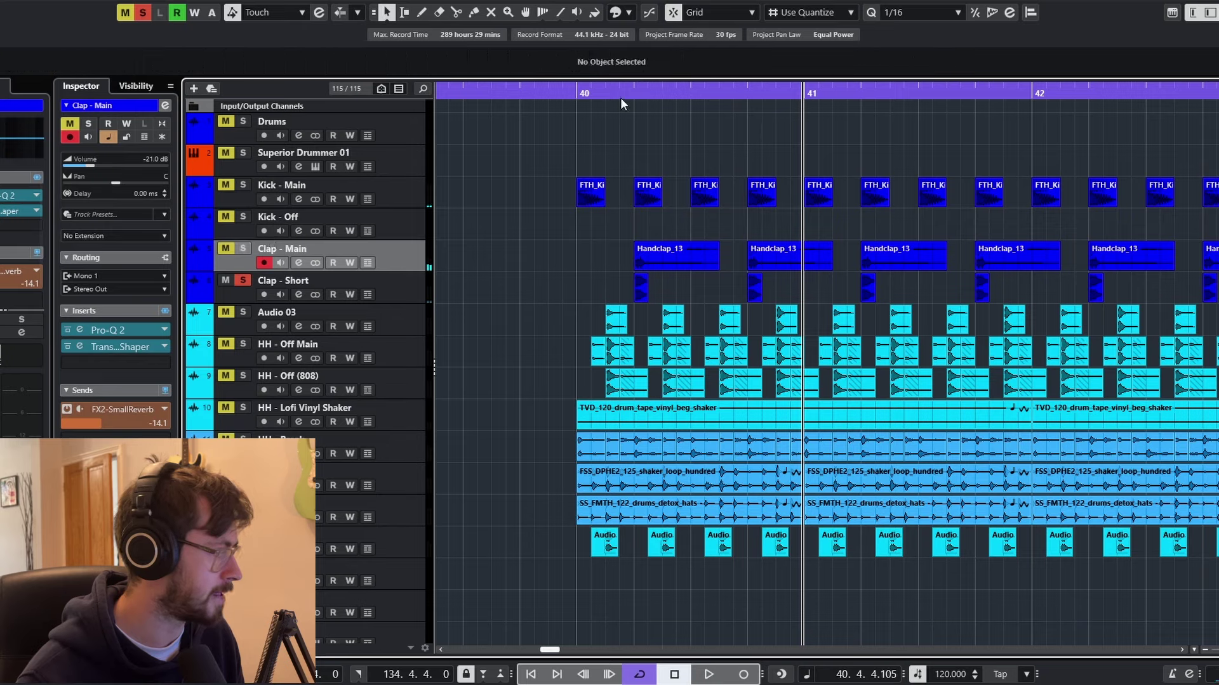
pyautogui.click(619, 95)
pyautogui.press('space')
pyautogui.click(620, 93)
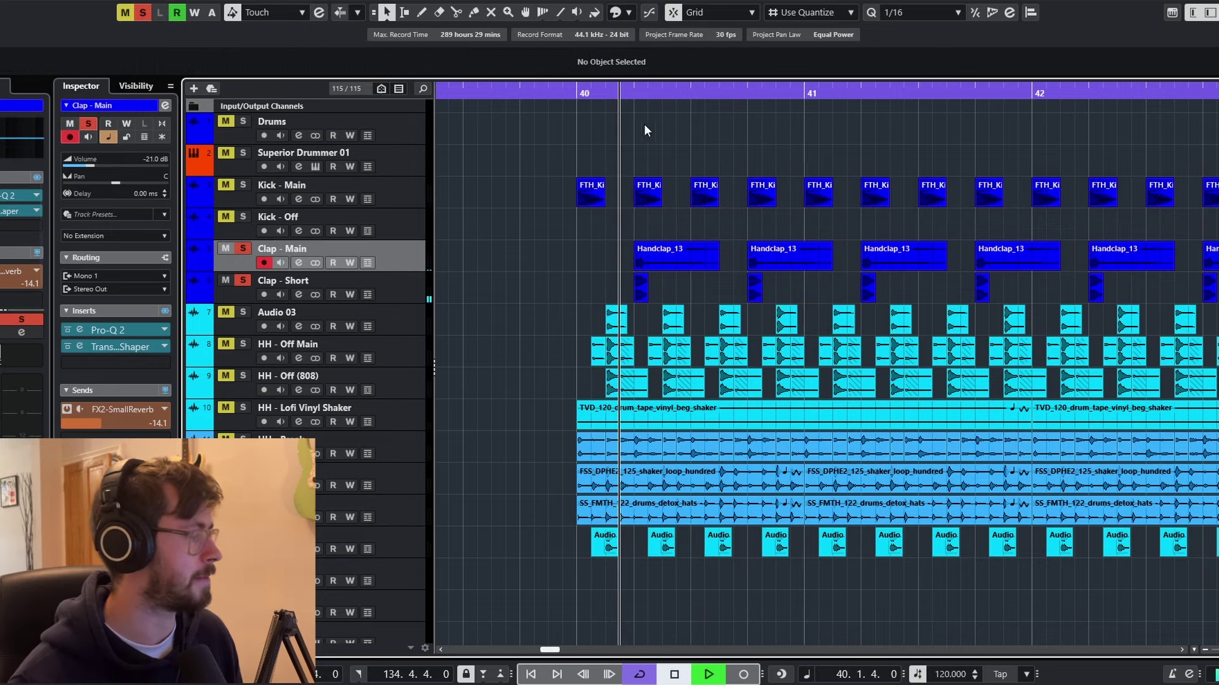
pyautogui.press('space')
pyautogui.press('space')
pyautogui.press('Up')
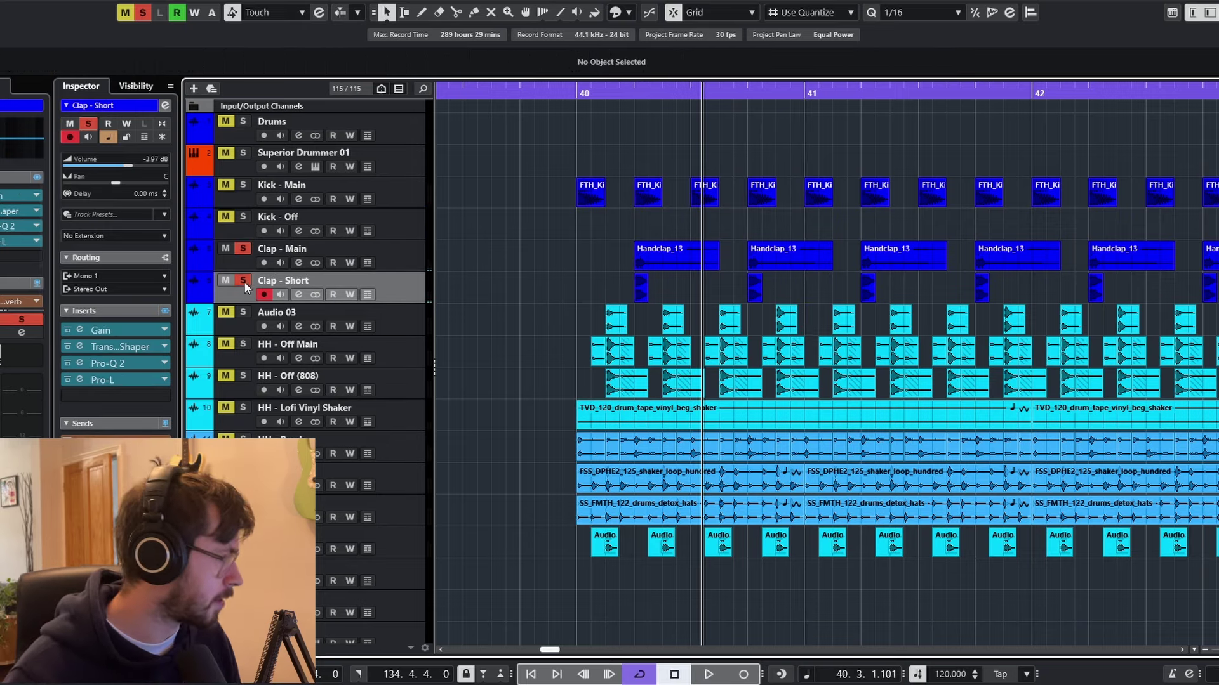
# Replace the soloed claps with Audio 03, HH - Off Main and HH - Off (808), and play them from just before bar 40
pyautogui.click(243, 249)
pyautogui.click(243, 312)
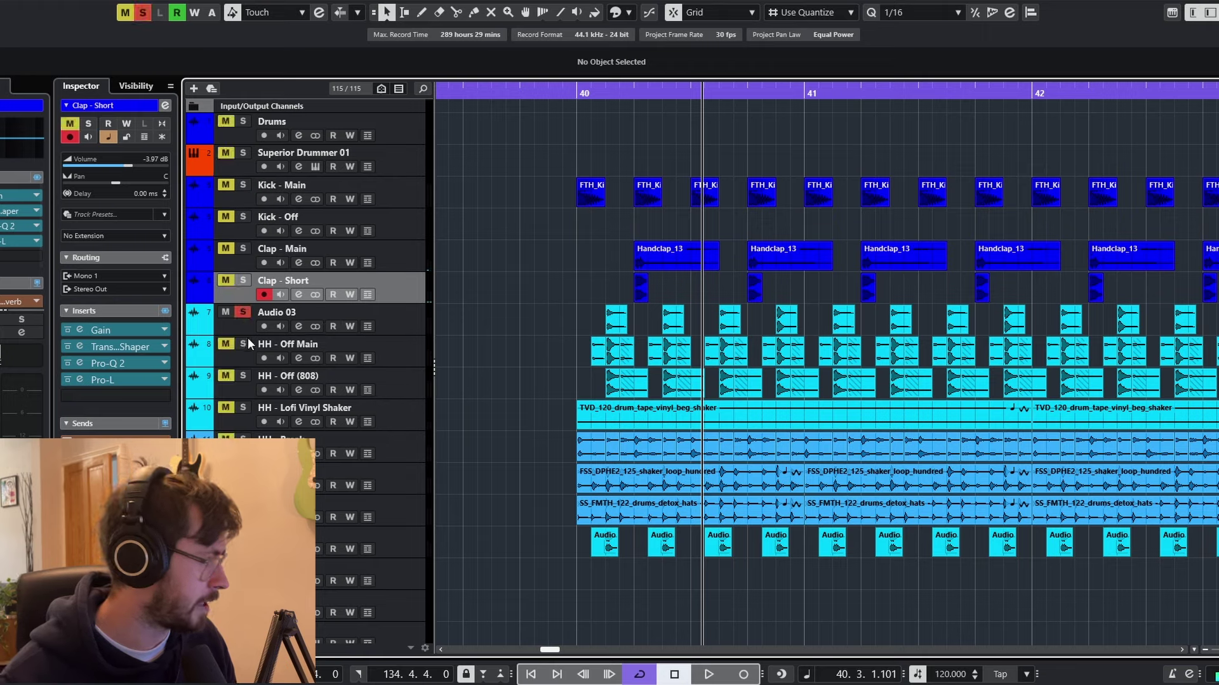
pyautogui.click(566, 91)
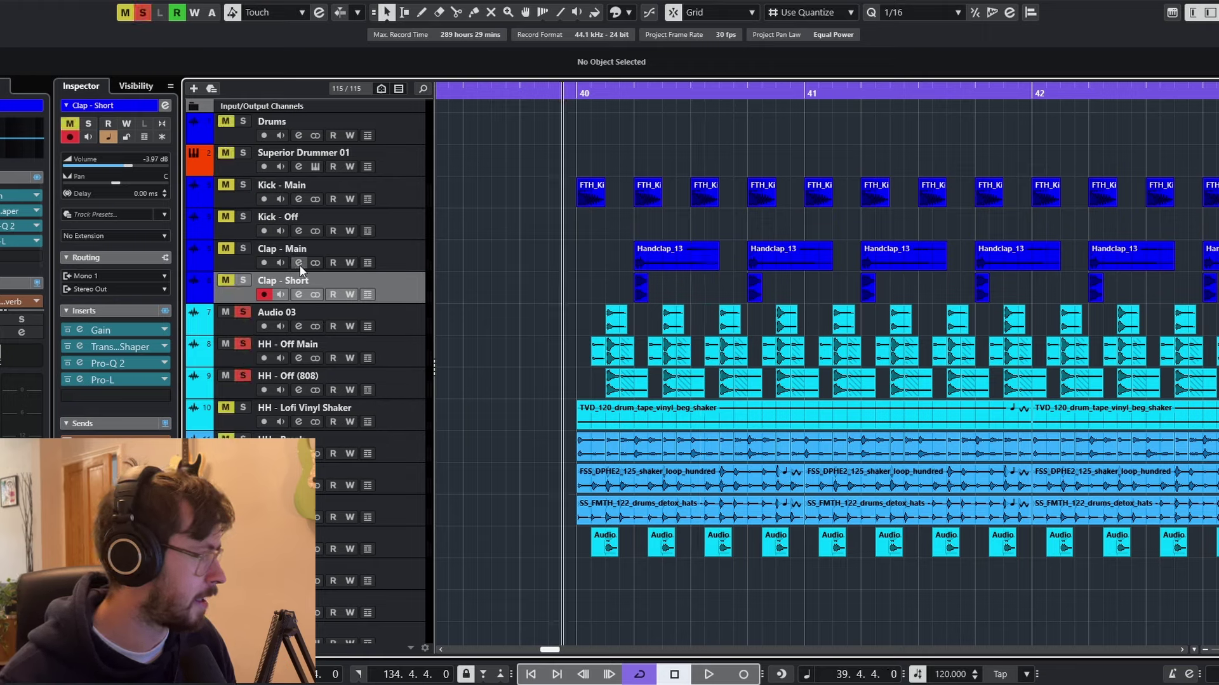
pyautogui.click(243, 280)
pyautogui.press('space')
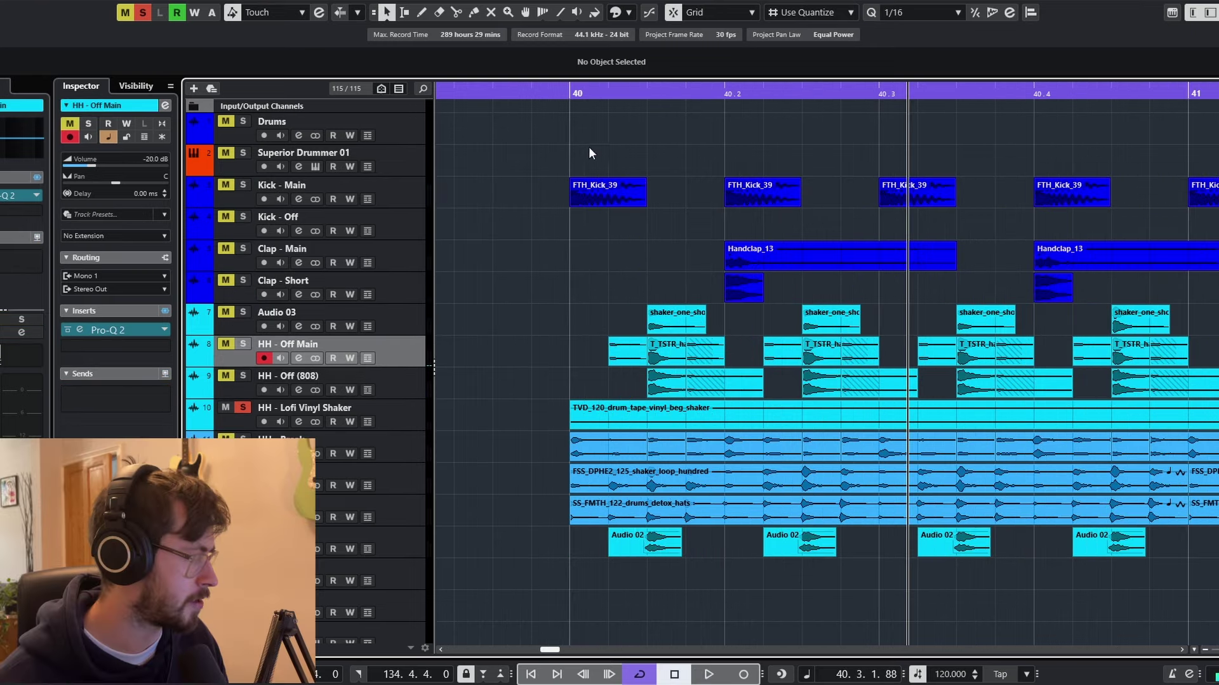
# Audition HH - Lofi Vinyl Shaker in solo from the start of bar 40
pyautogui.click(559, 90)
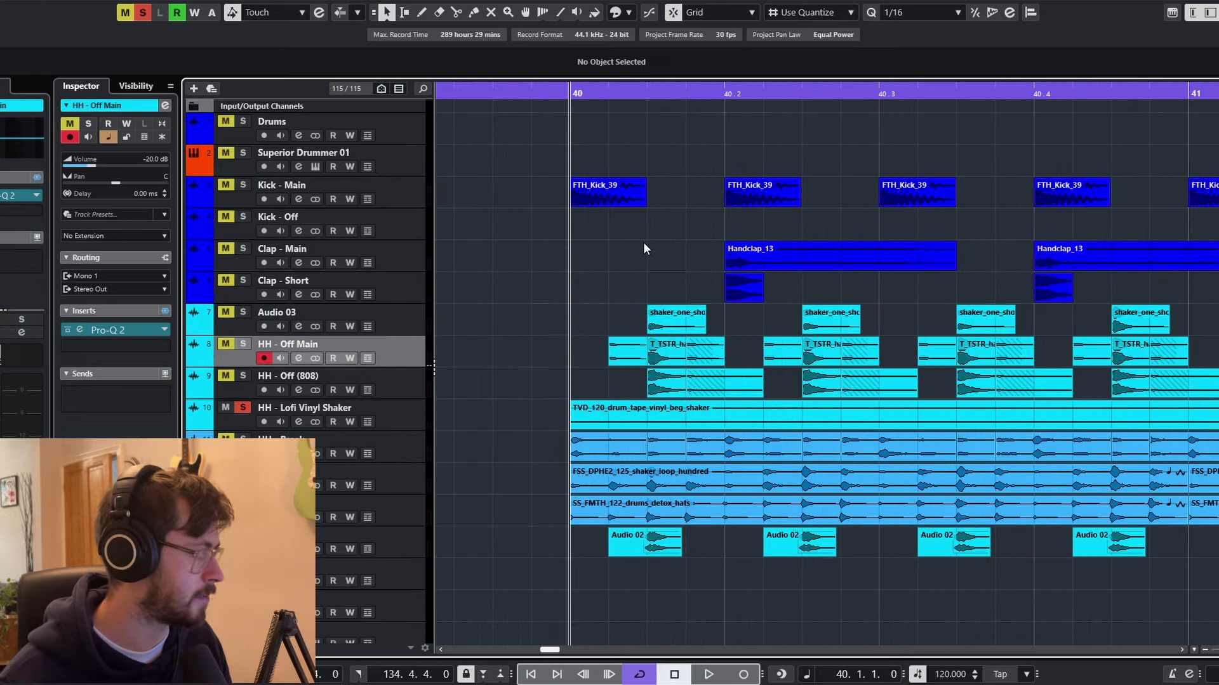
pyautogui.press('space')
pyautogui.scroll(-7, 662, 273)
pyautogui.press('space')
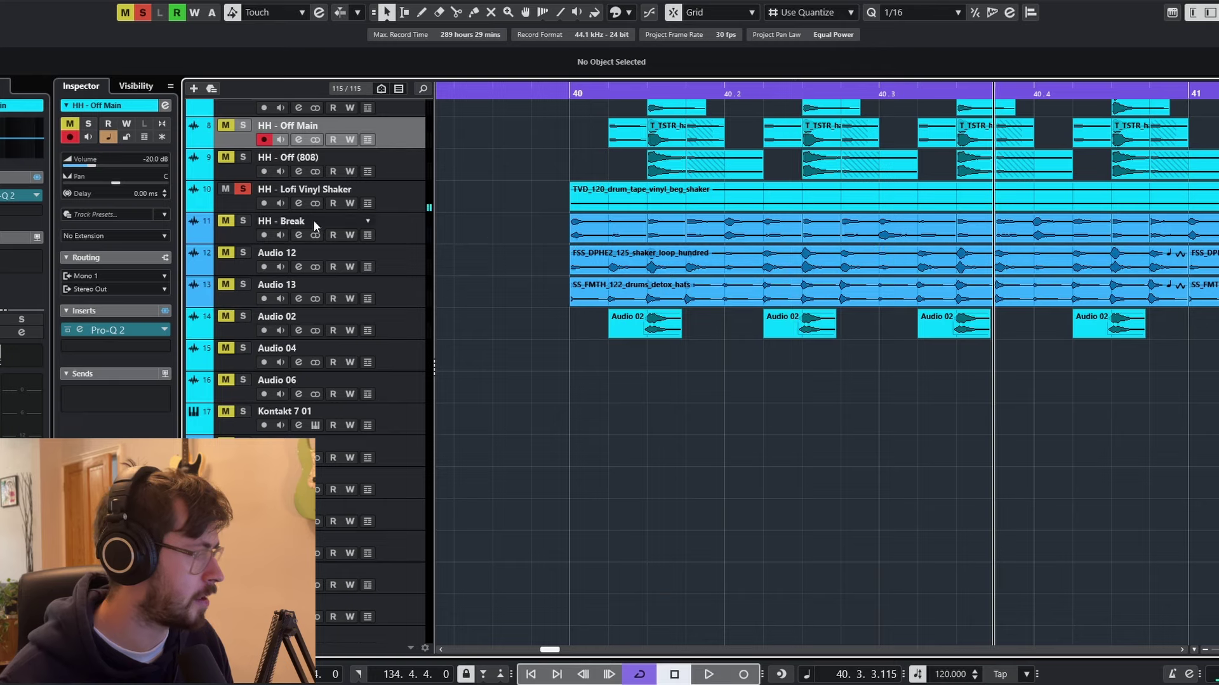
# Solo HH - Break in place of the vinyl shaker and listen to it from the start of bar 40 into bar 41
pyautogui.click(243, 220)
pyautogui.click(563, 90)
pyautogui.press('space')
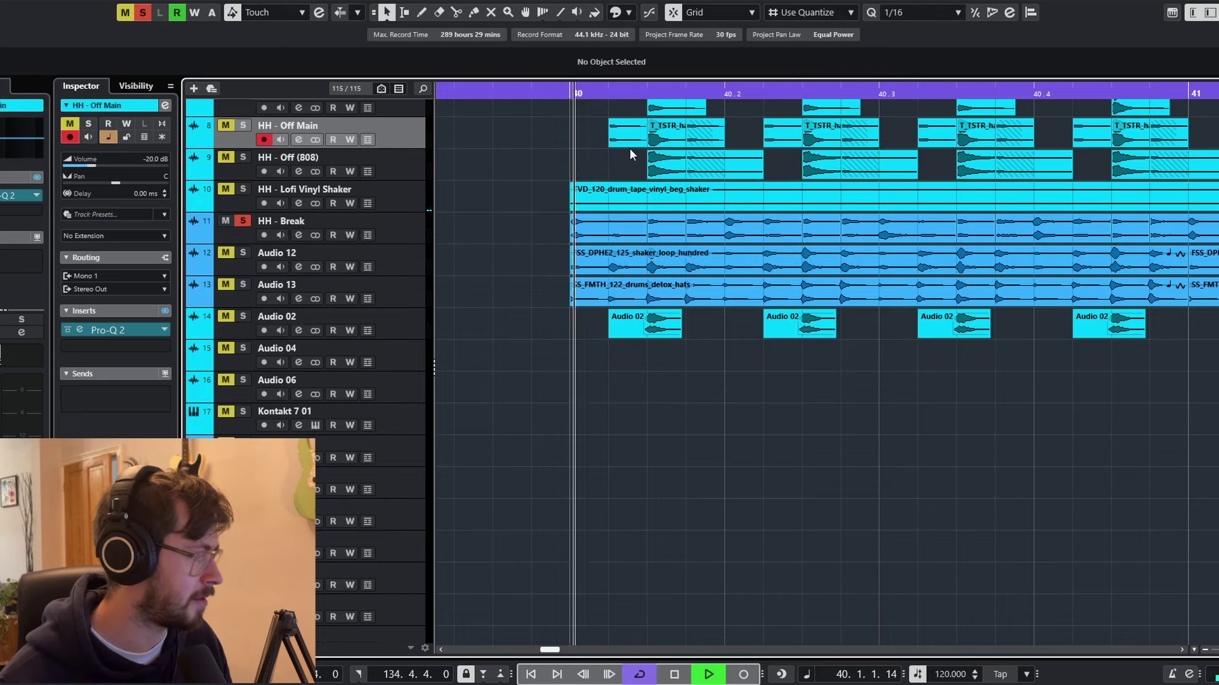
pyautogui.press('g')
pyautogui.press('g')
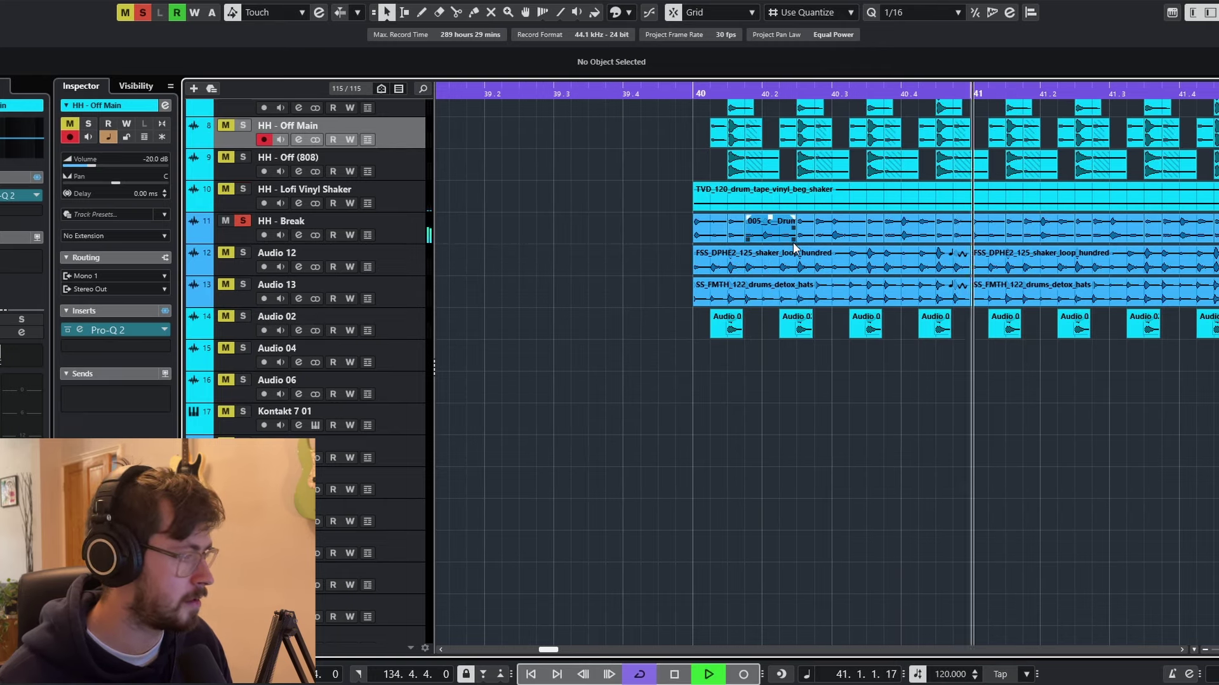
# Solo Audio 12 from bar 40, add Audio 13, and compare the playback with and without Audio 12
pyautogui.press('space')
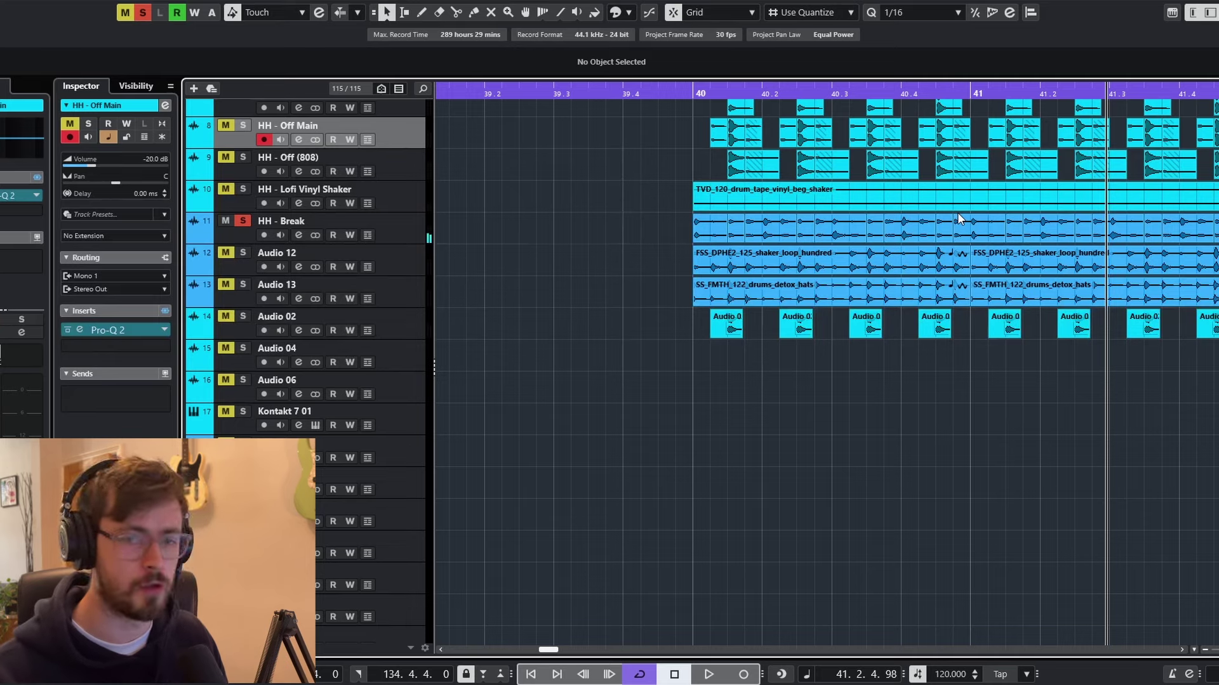
pyautogui.click(692, 90)
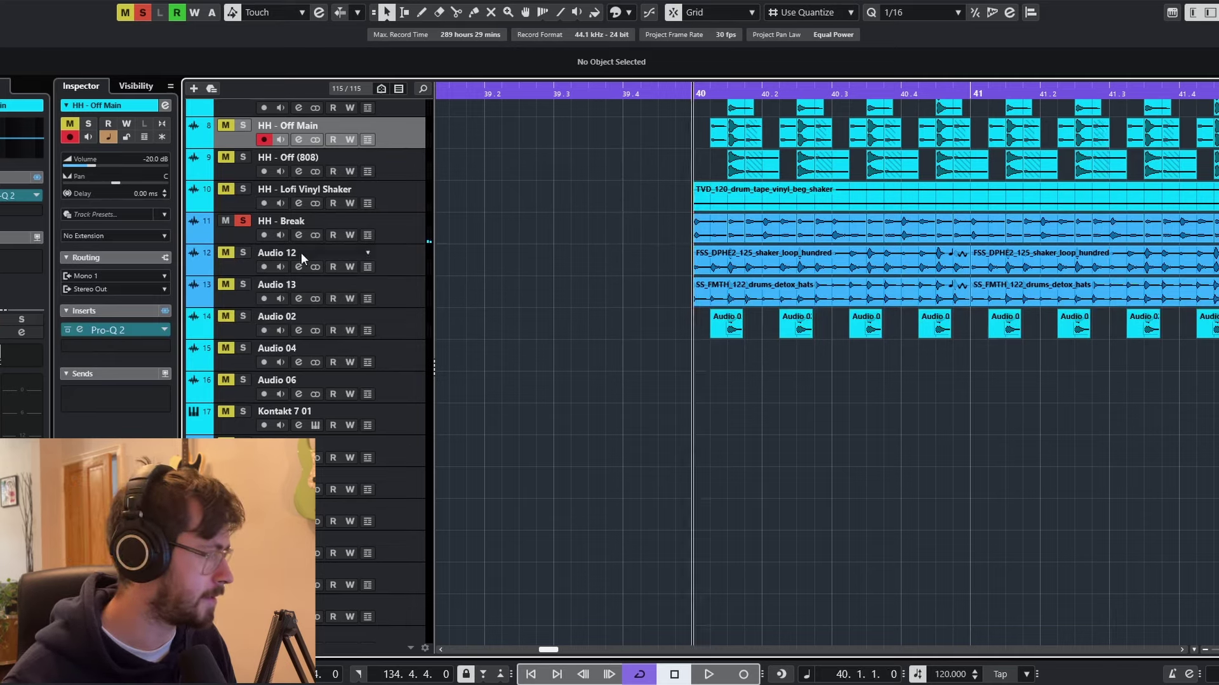
pyautogui.click(319, 247)
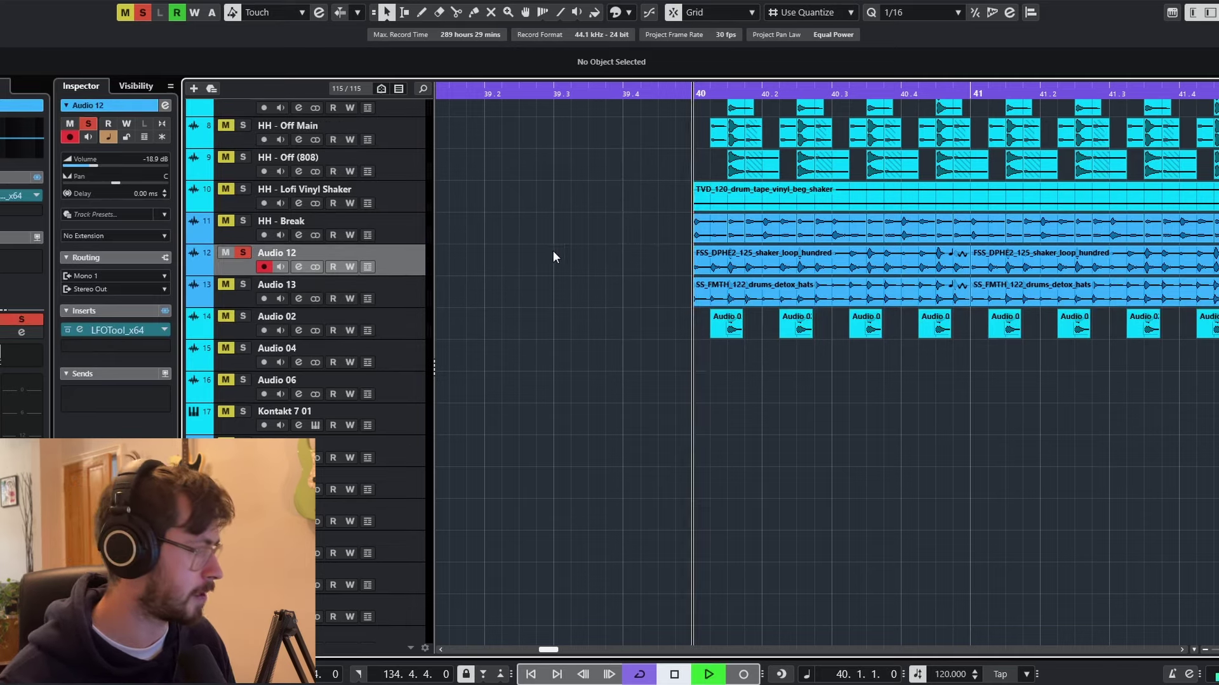
pyautogui.press('space')
pyautogui.click(242, 285)
pyautogui.click(244, 254)
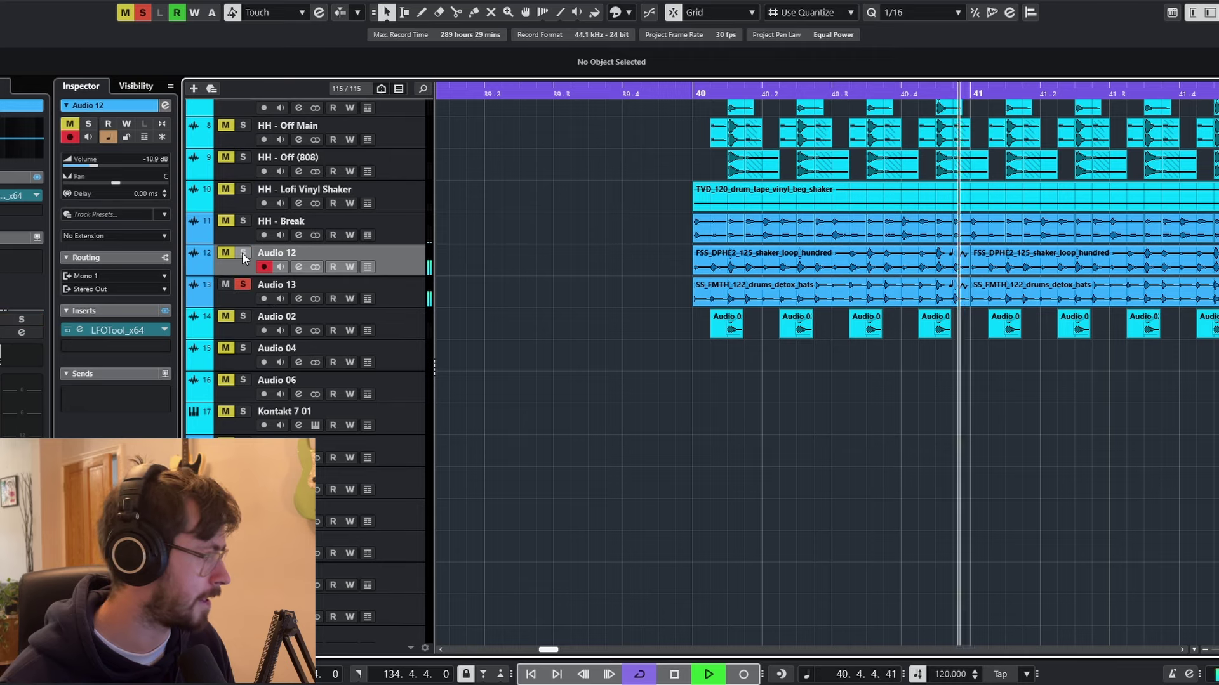
pyautogui.click(244, 255)
pyautogui.press('space')
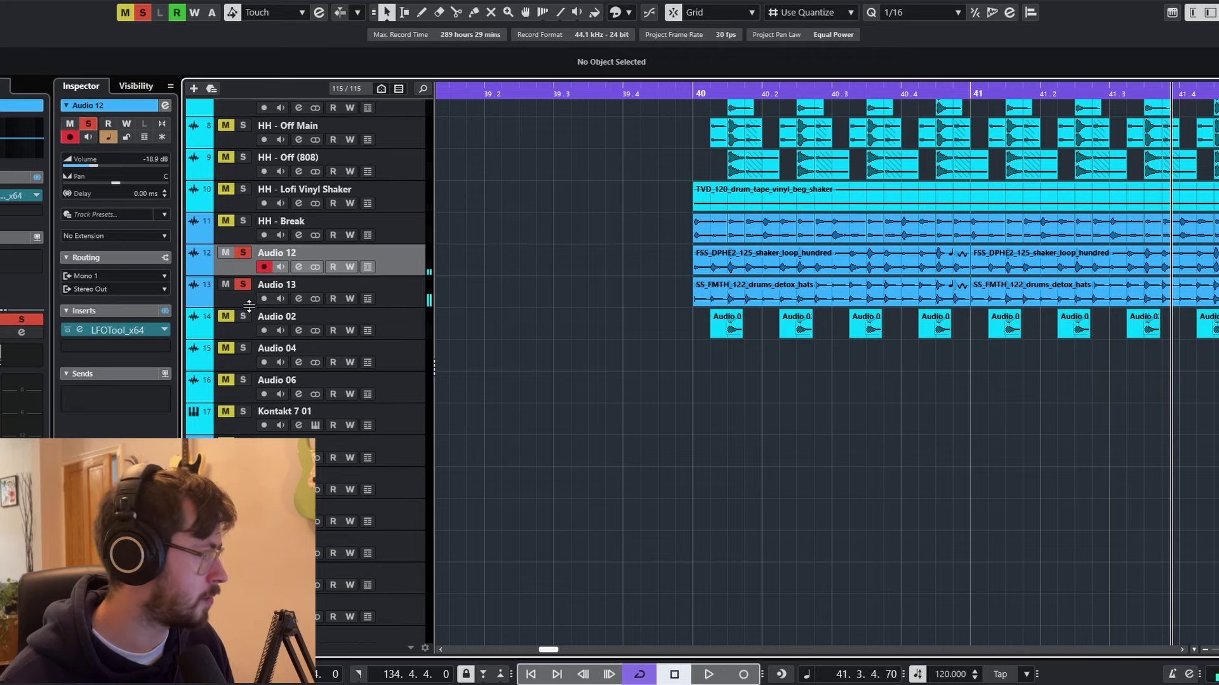
# Solo all the hi-hat and percussion tracks from Audio 03 to Audio 02 and play them together from bar 40
pyautogui.click(244, 157)
pyautogui.click(243, 125)
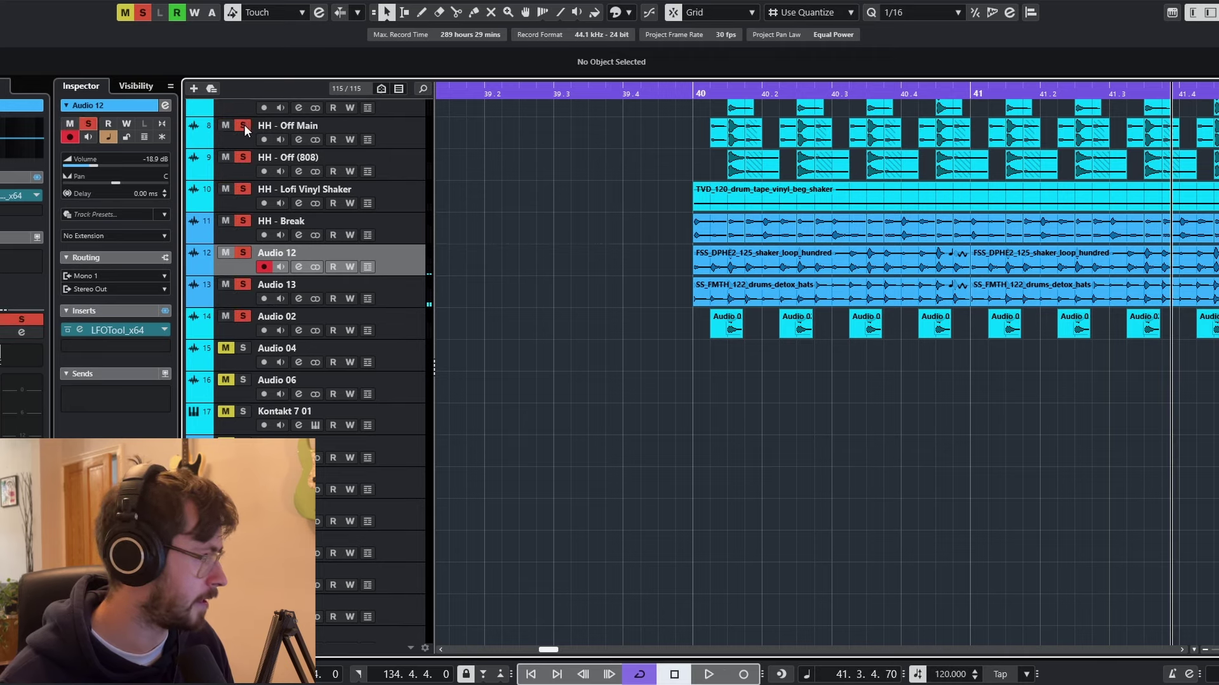
pyautogui.scroll(3, 243, 124)
pyautogui.click(243, 203)
pyautogui.click(676, 94)
pyautogui.press('space')
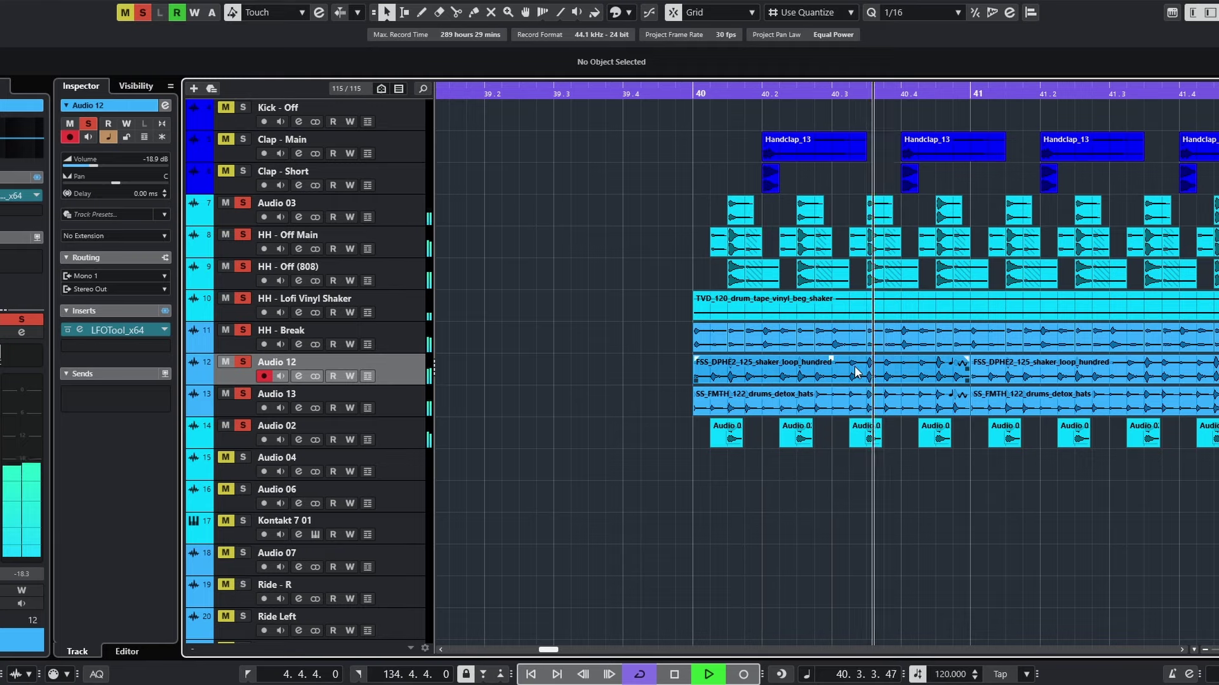
pyautogui.press('g')
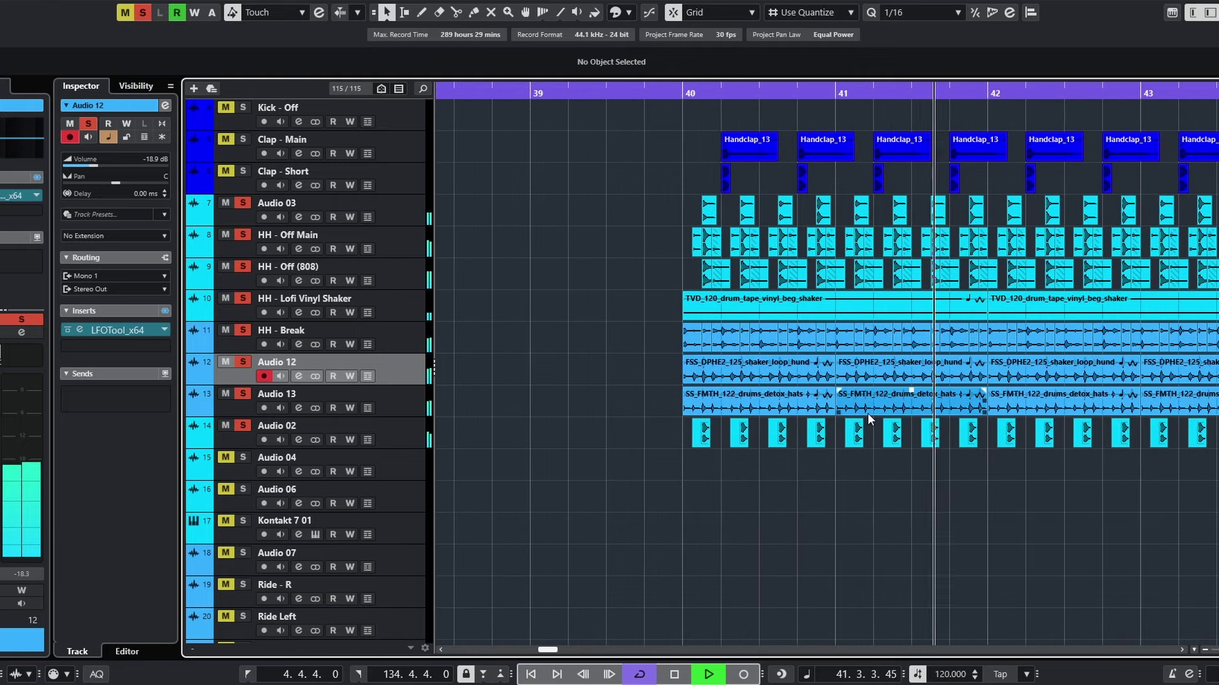
# Add Kick - Main, Clap - Main and Clap - Short to the soloed percussion and listen to the full drum group
pyautogui.scroll(-2, 868, 414)
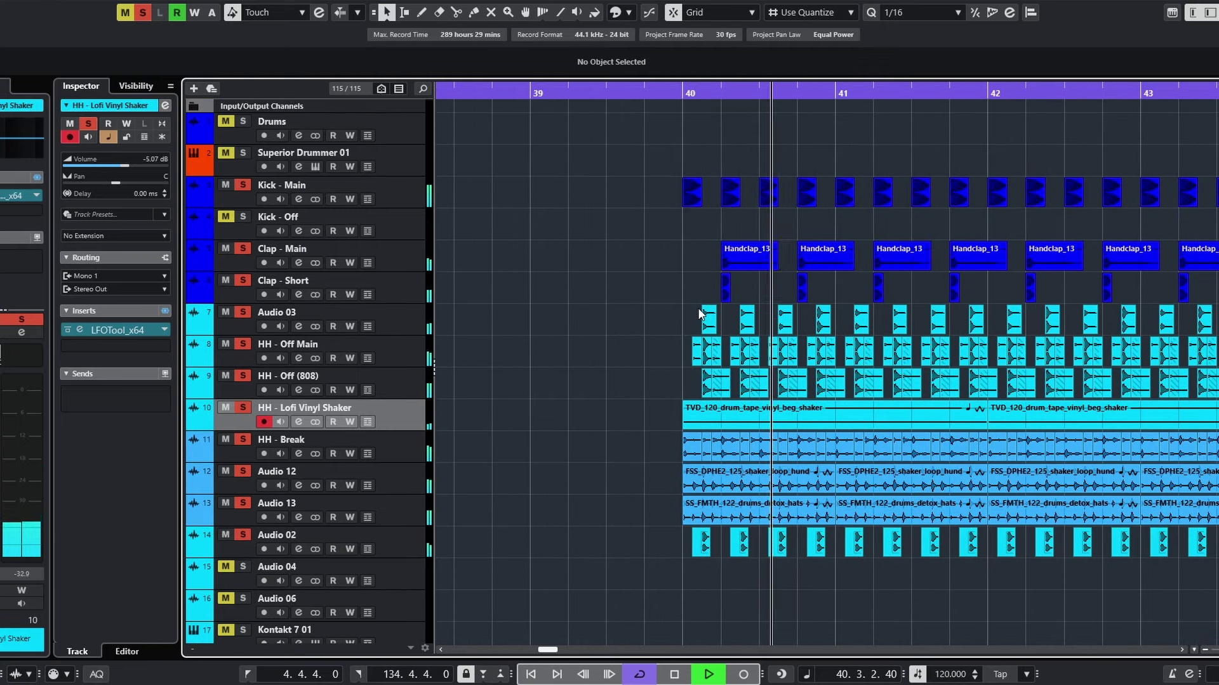
pyautogui.scroll(-3, 699, 313)
pyautogui.scroll(-2, 698, 314)
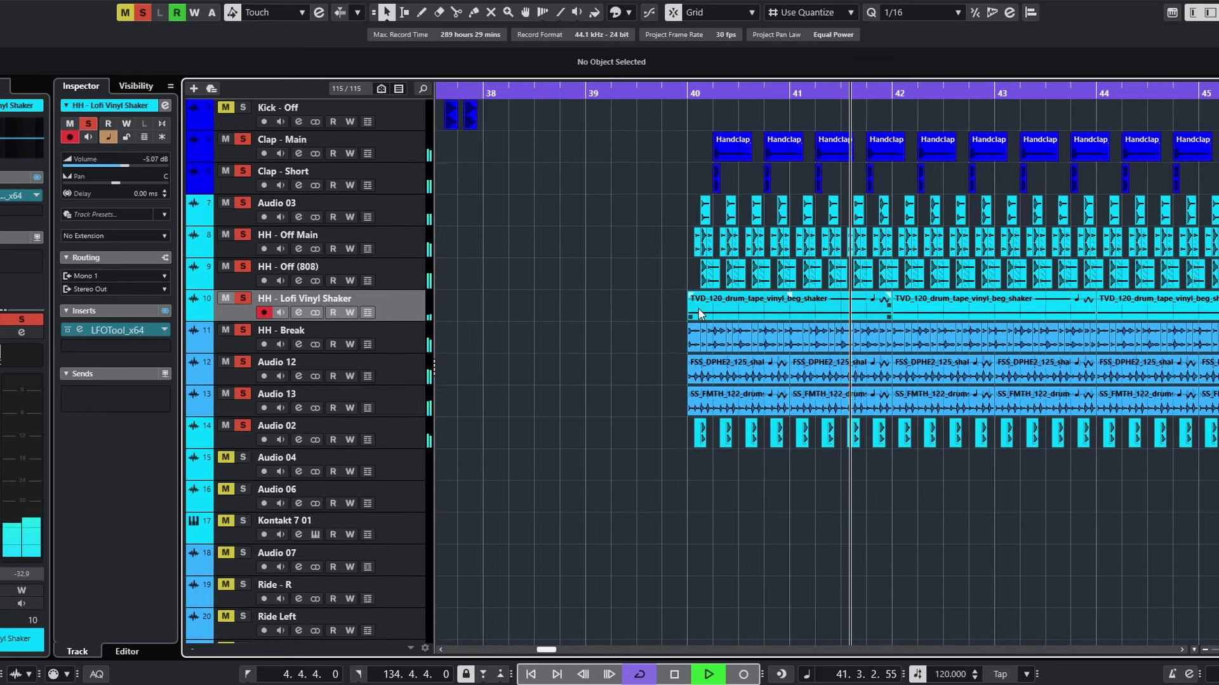
pyautogui.press('space')
# Clear all solos, play the full mix from just before bar 40, and look through the FX, piano, bass and pad tracks
pyautogui.click(144, 12)
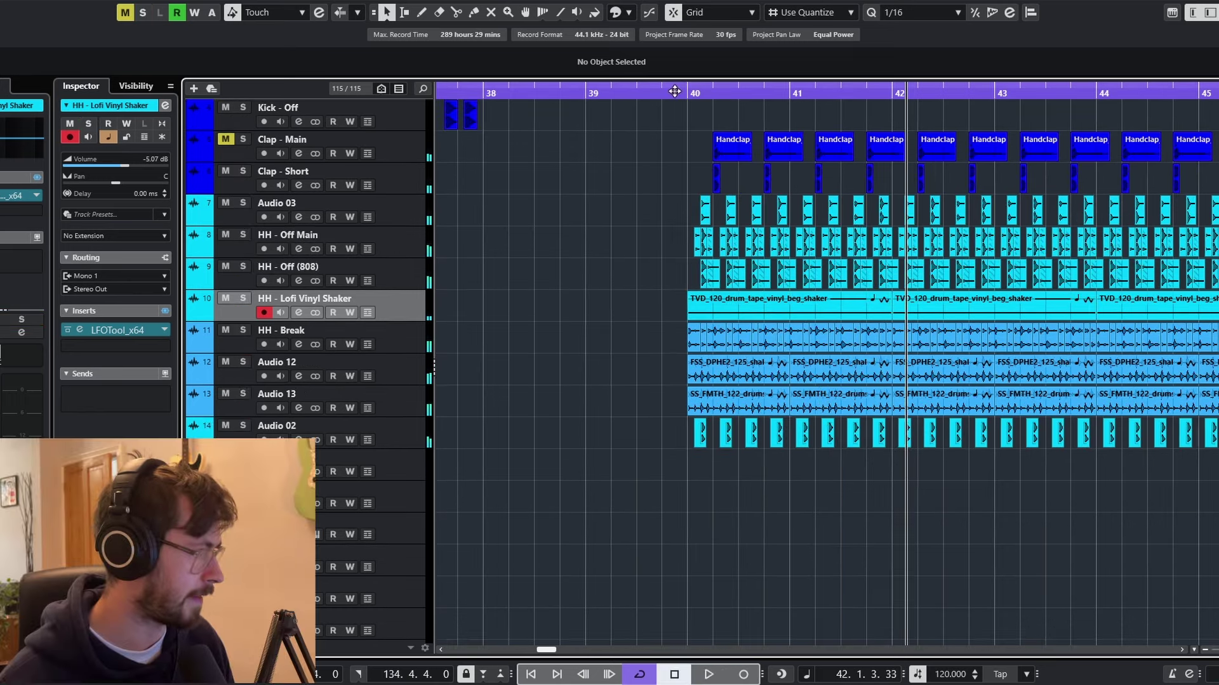
pyautogui.click(674, 93)
pyautogui.scroll(-20, 802, 323)
pyautogui.press('space')
pyautogui.scroll(-3, 802, 322)
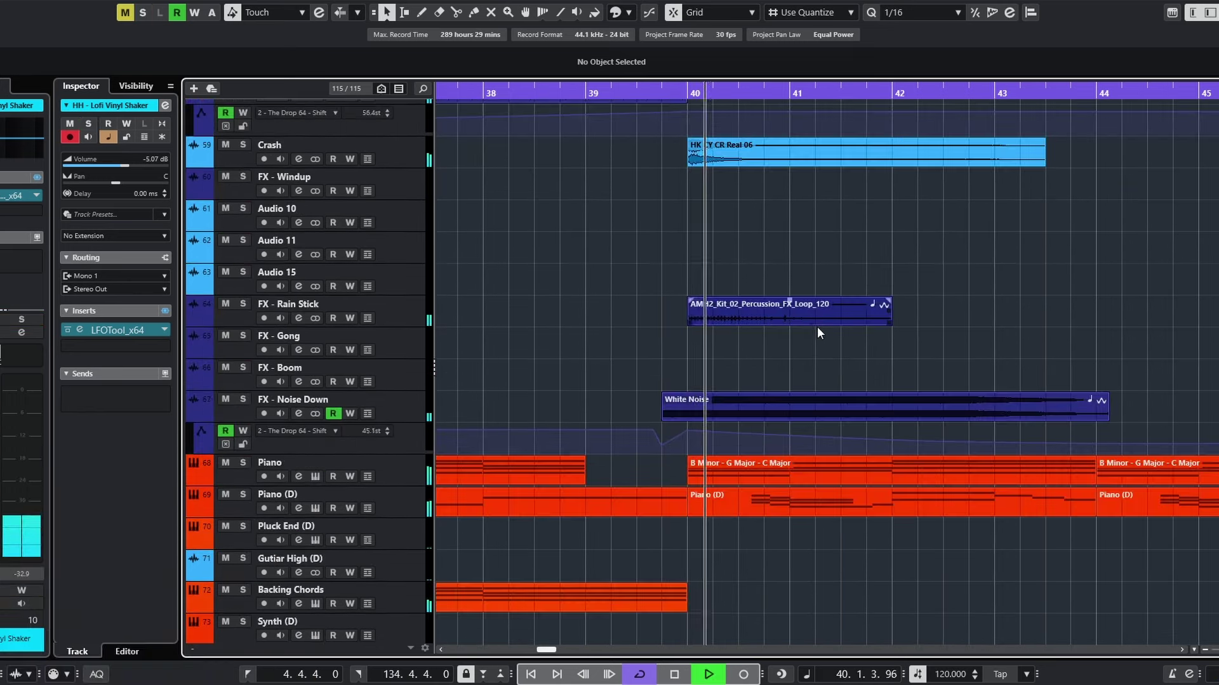
pyautogui.scroll(-3, 817, 327)
pyautogui.scroll(-10, 817, 326)
pyautogui.scroll(2, 851, 348)
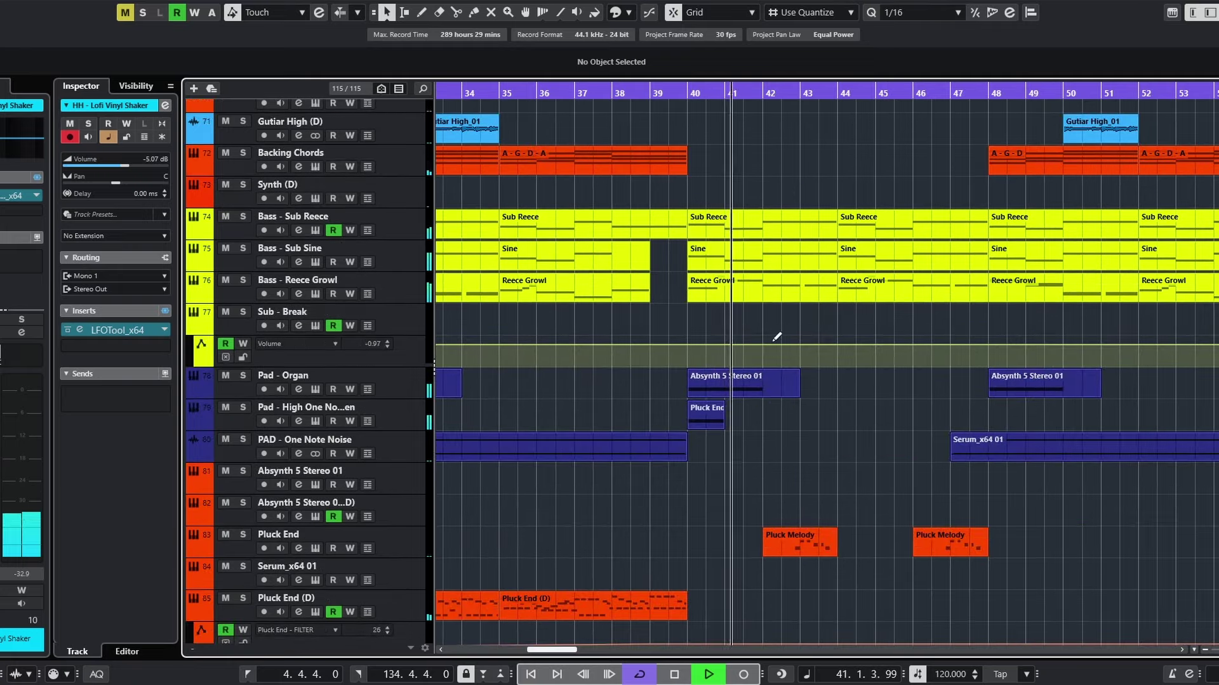
pyautogui.press('space')
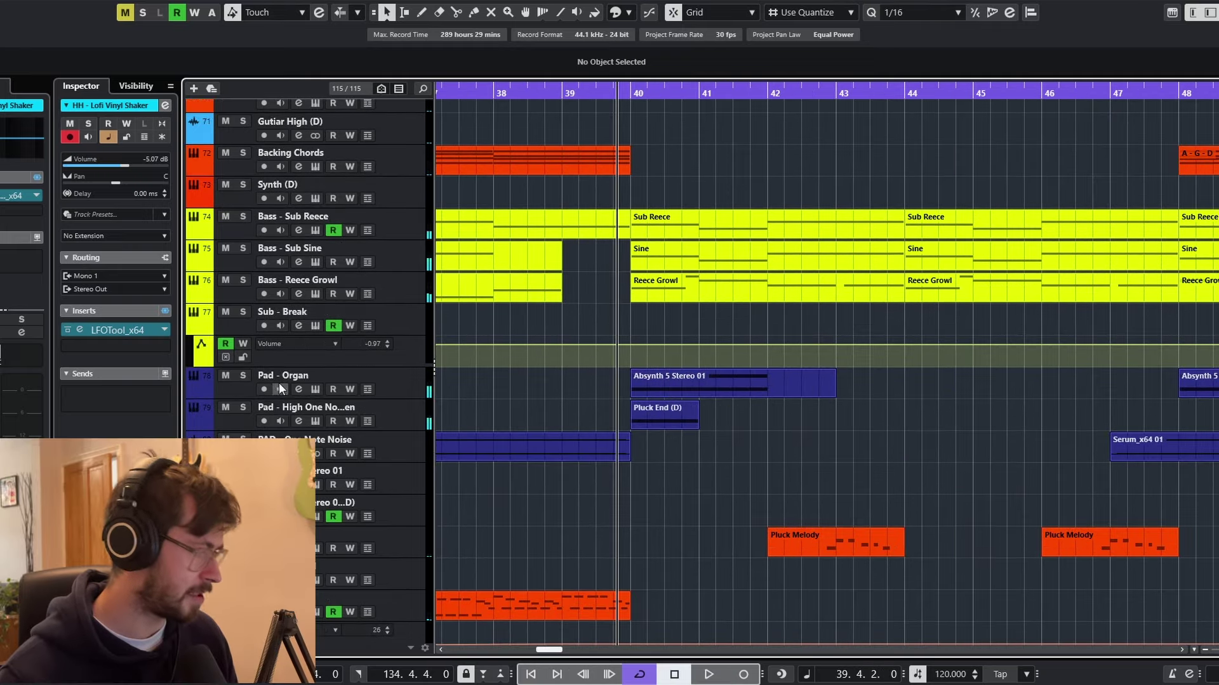
# Solo Pad - Organ and the high one-note pad from bar 40, and audition the high pad alone
pyautogui.click(242, 375)
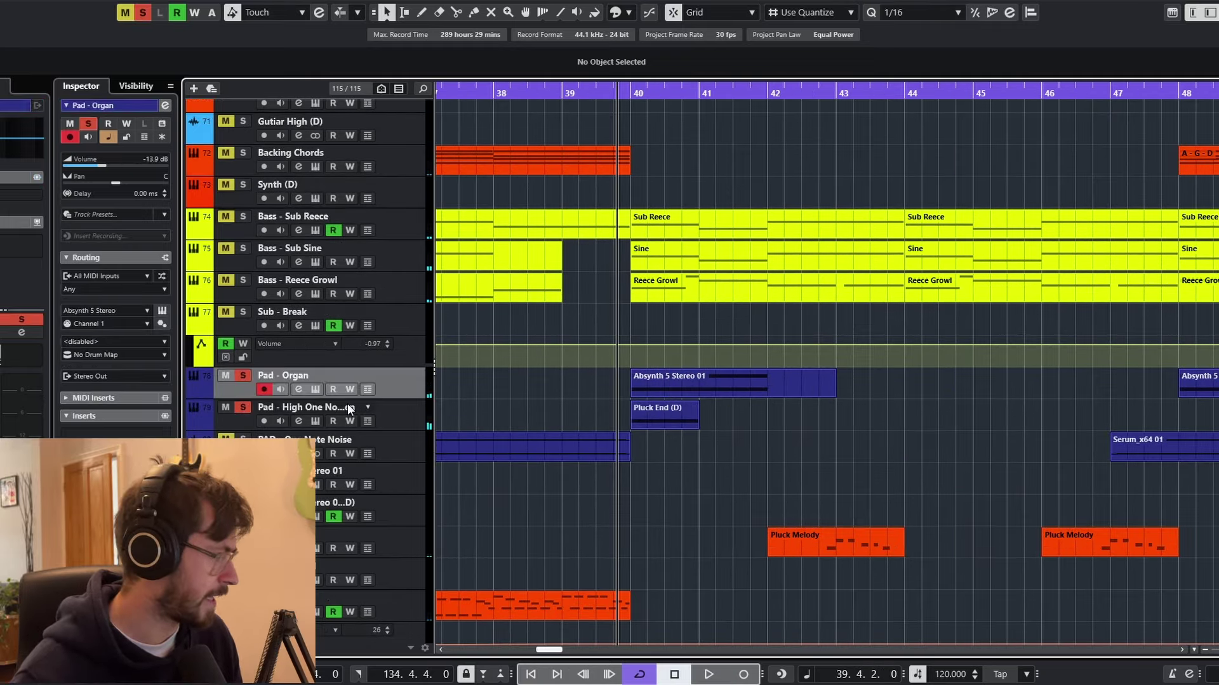
pyautogui.click(244, 407)
pyautogui.scroll(2, 652, 409)
pyautogui.press('space')
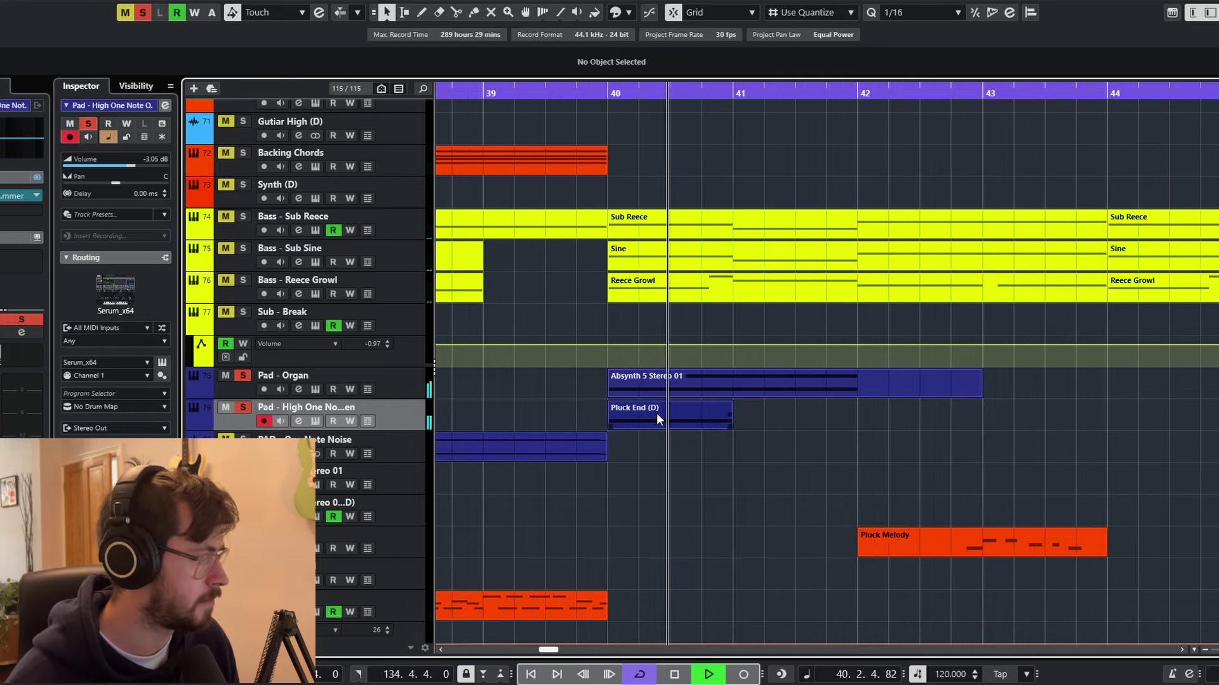
pyautogui.click(241, 375)
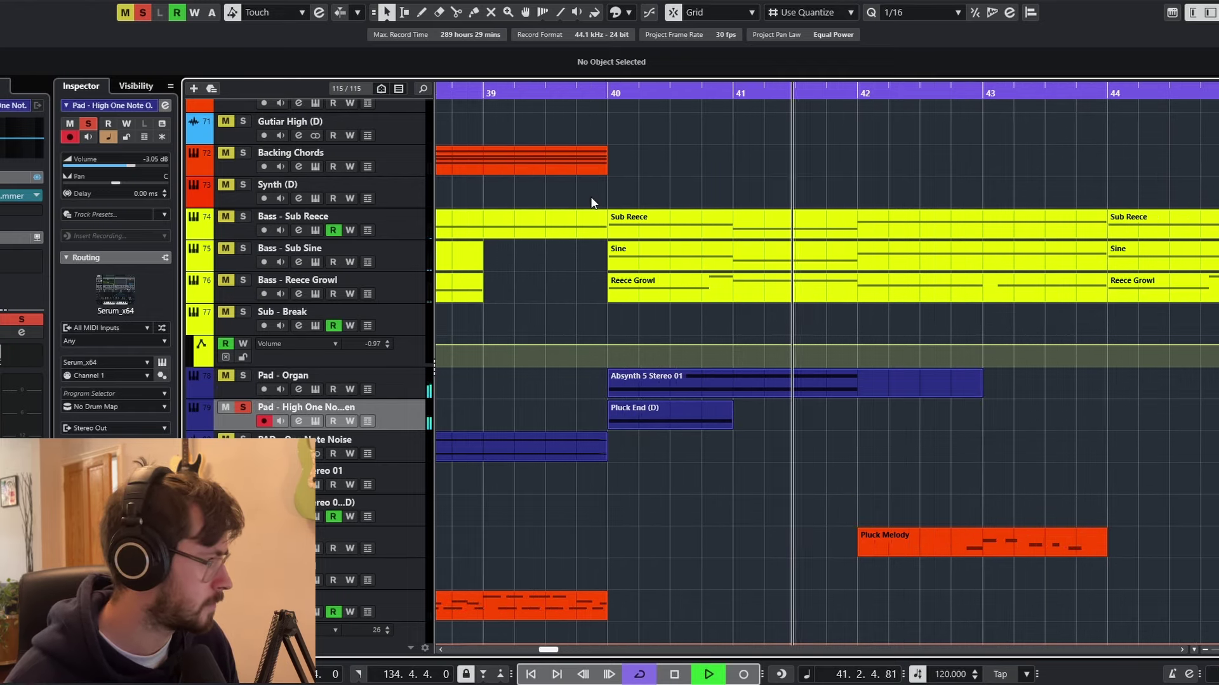
pyautogui.click(604, 93)
pyautogui.press('space')
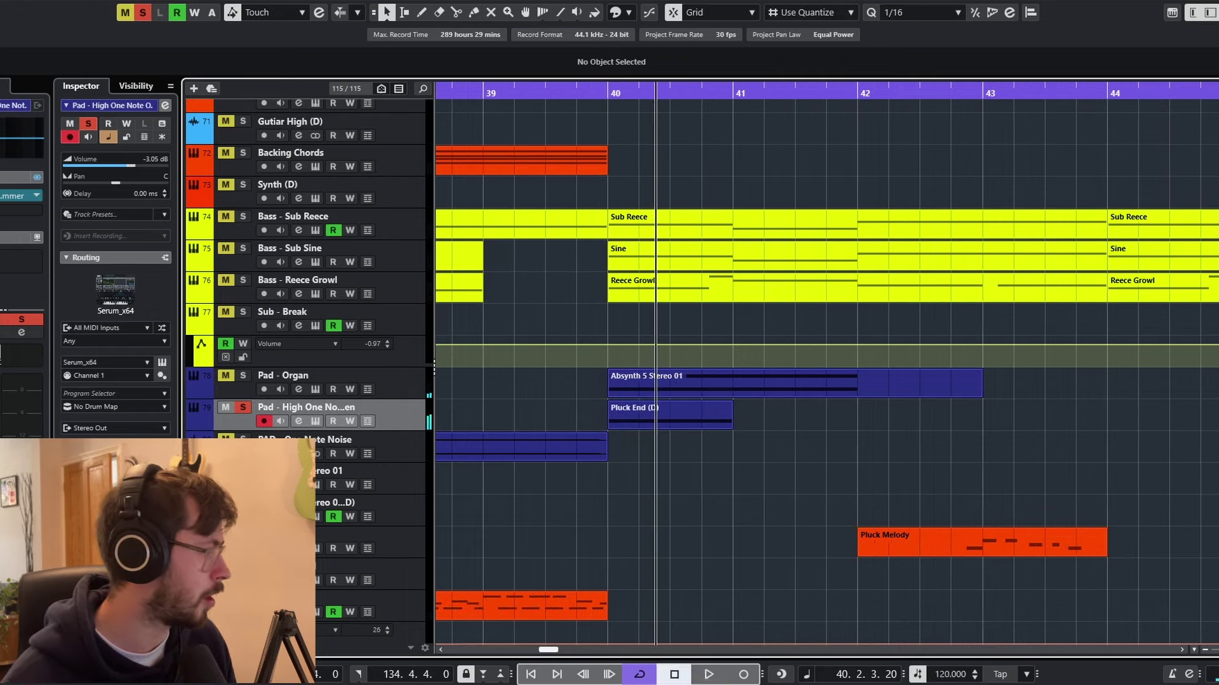
# Inspect the ValhallaShimmer insert on the high one-note pad, close it and clear that track's solo
pyautogui.moveTo(750, 318); pyautogui.dragTo(667, 297)
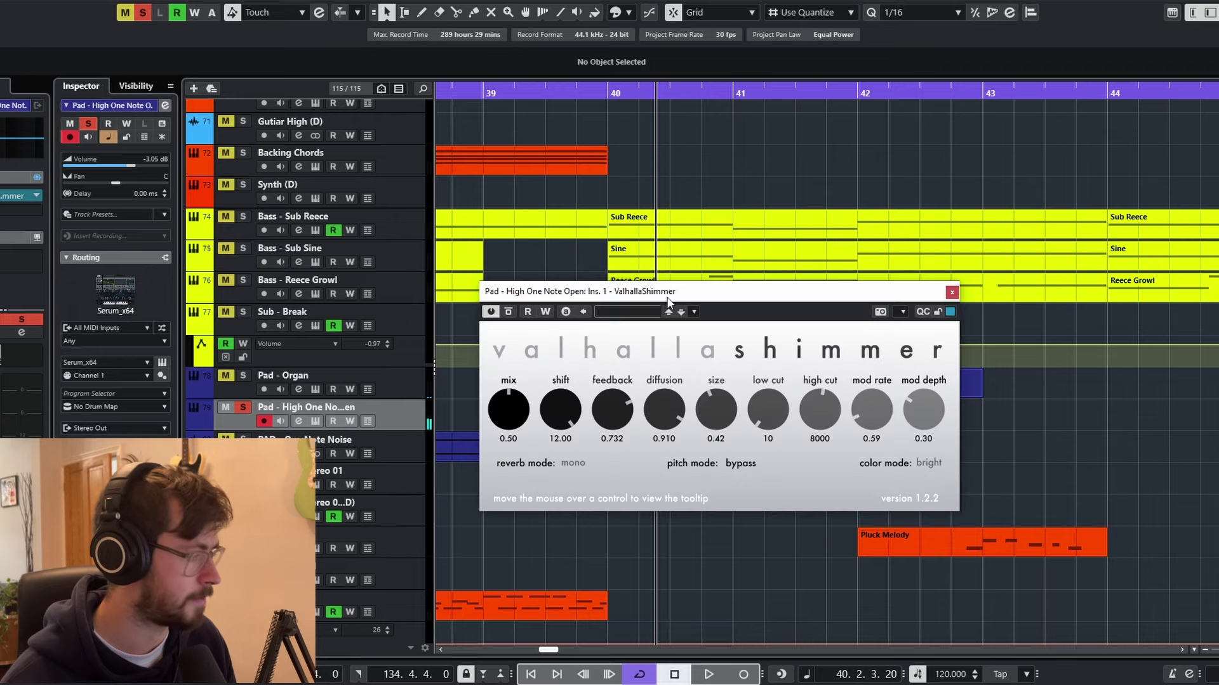
pyautogui.click(951, 292)
pyautogui.click(240, 410)
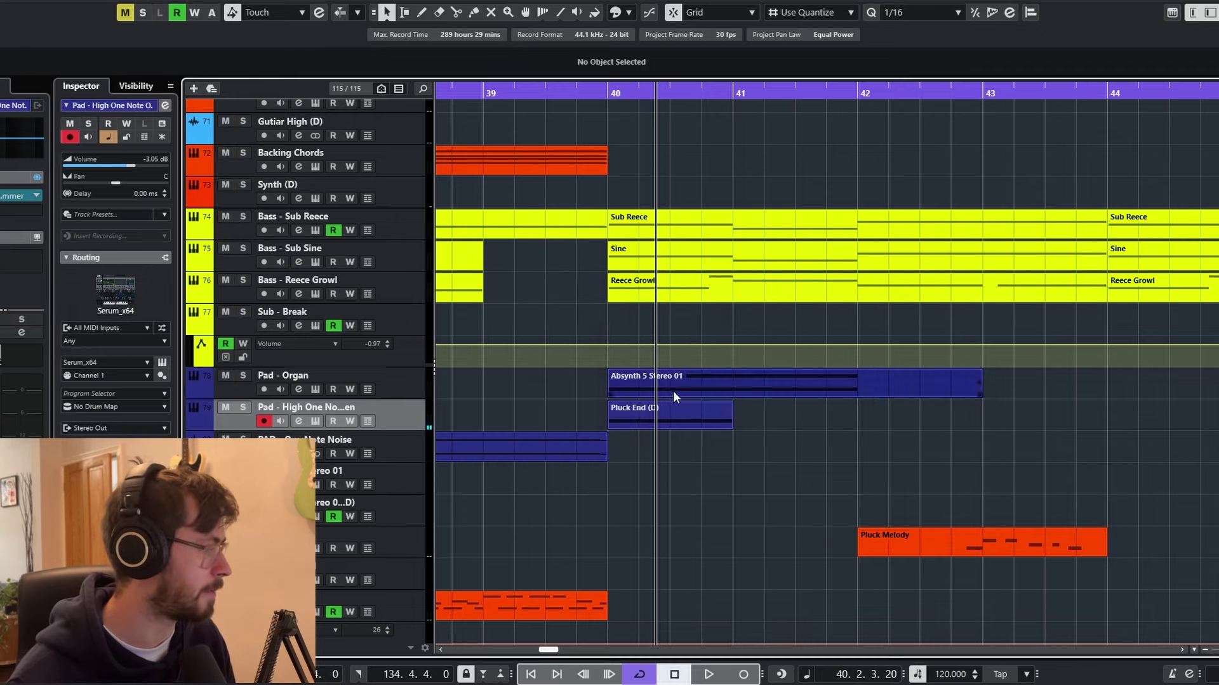
# Solo the Sub Reece, Sub Sine and Reece Growl bass tracks, play them from just before bar 40, and clear the solos
pyautogui.click(600, 93)
pyautogui.moveTo(243, 280); pyautogui.dragTo(242, 217)
pyautogui.press('space')
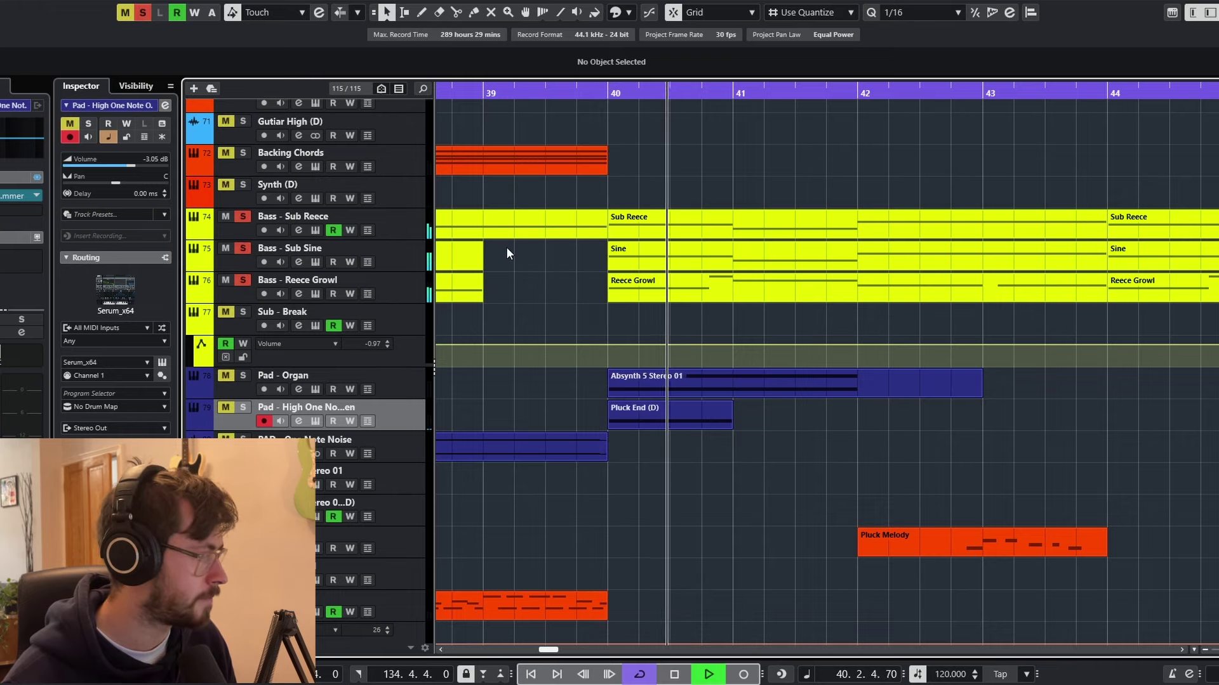
pyautogui.press('space')
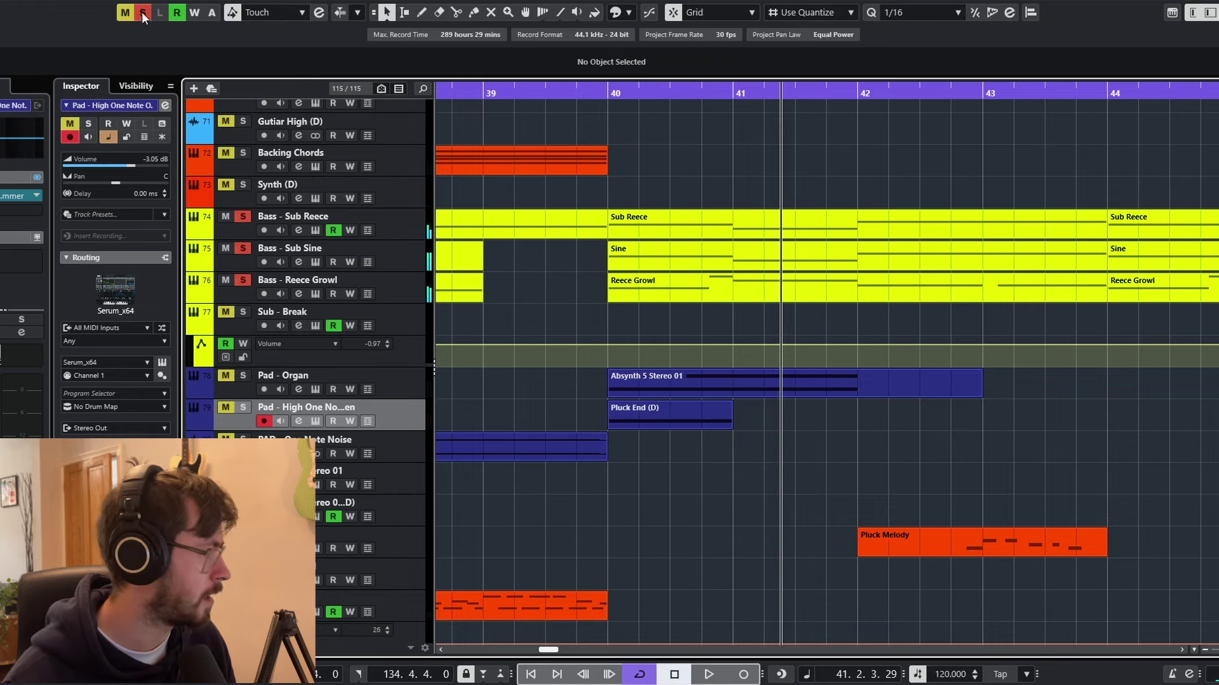
pyautogui.click(142, 12)
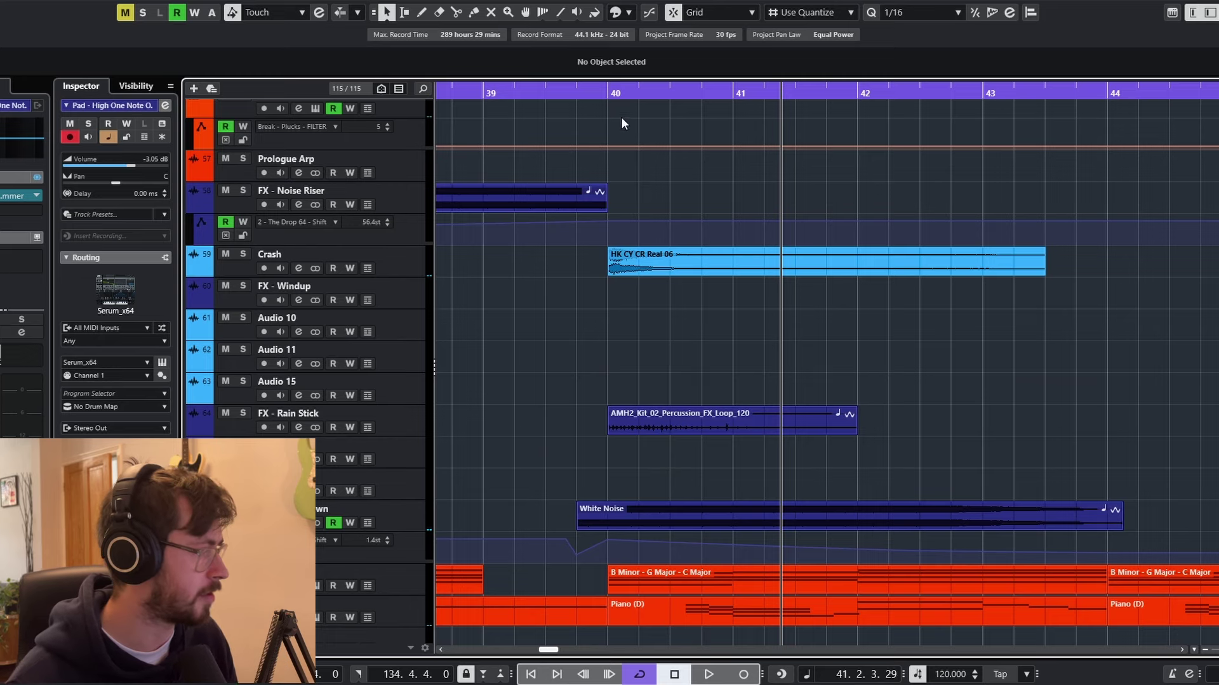
# Solo Crash, FX - Rain Stick and FX - Noise Down, play them from just before bar 40, and clear the solos
pyautogui.click(592, 94)
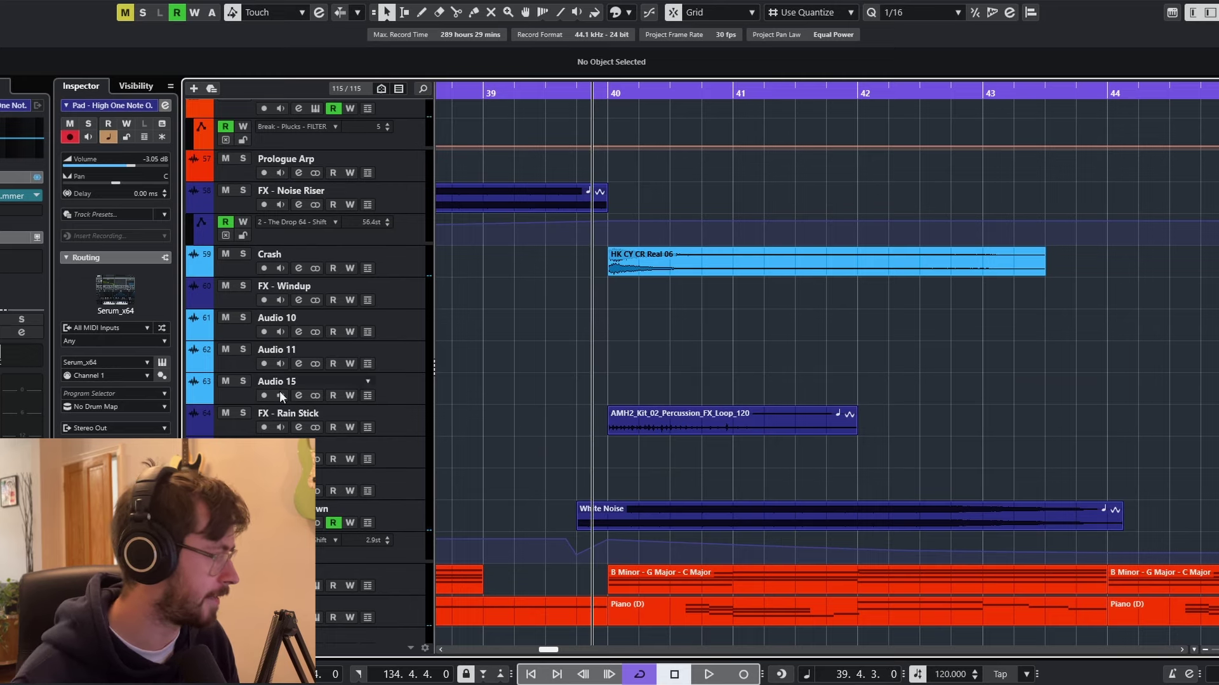
pyautogui.click(242, 414)
pyautogui.click(243, 254)
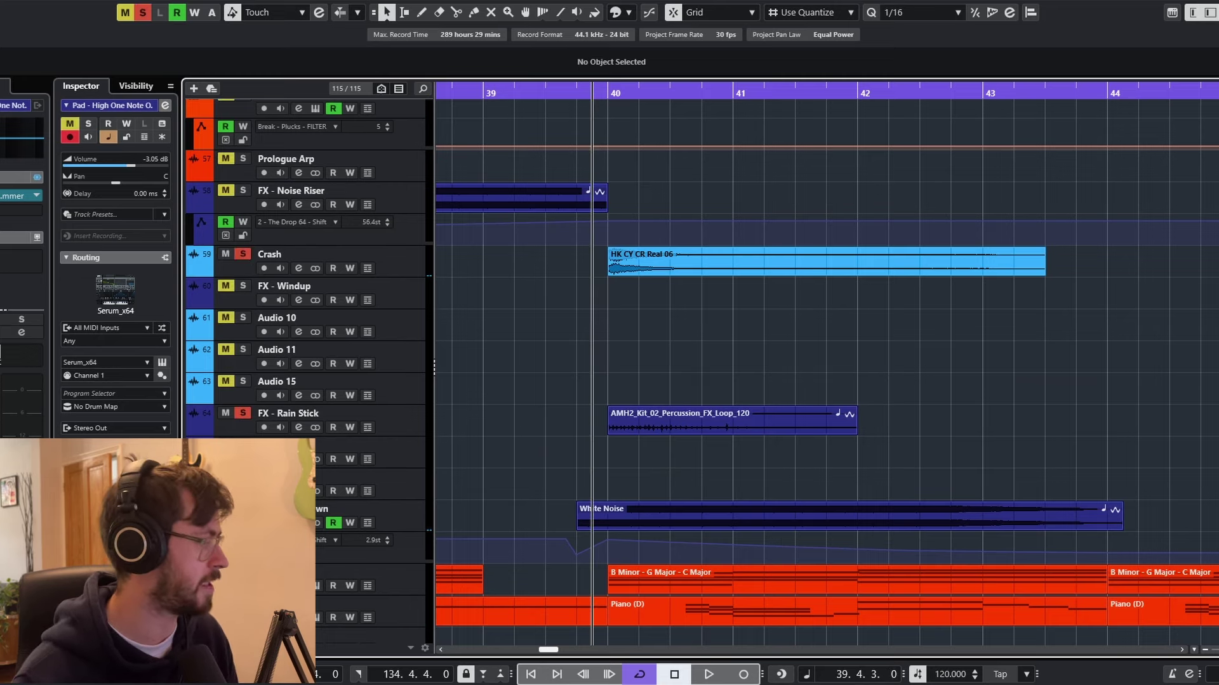
pyautogui.press('space')
pyautogui.click(642, 419)
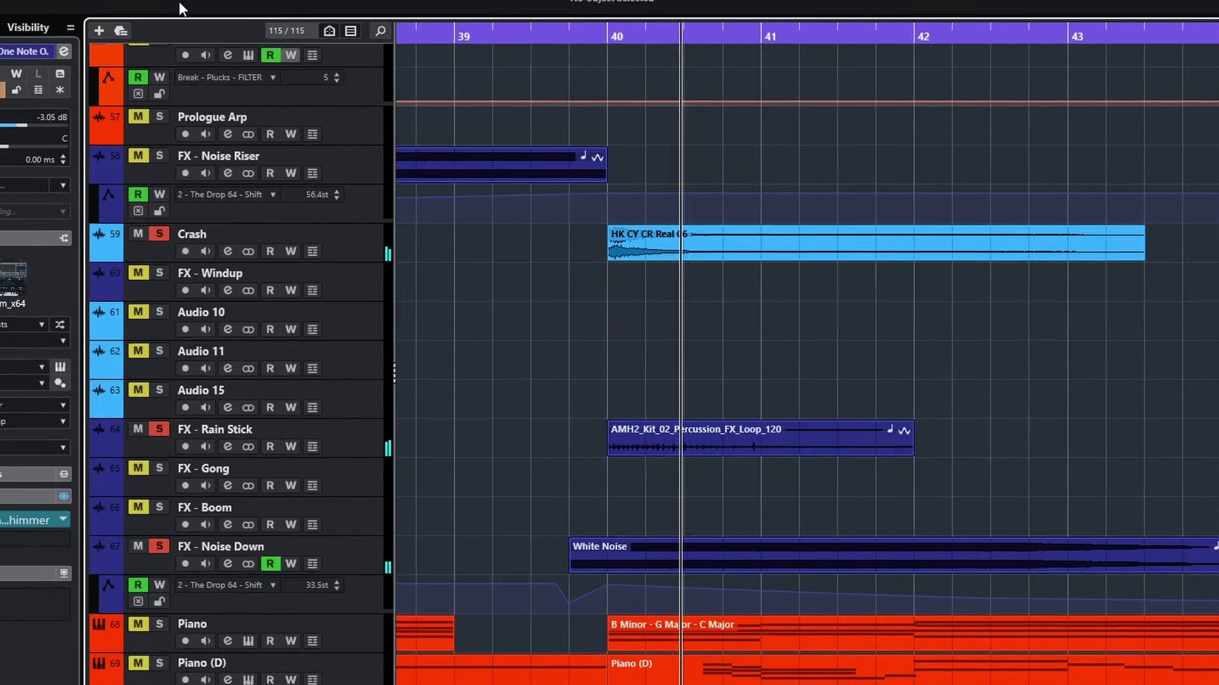
pyautogui.press('space')
pyautogui.click(30, 0)
# Play the full mix from just before bar 40 and examine the arrangement from the FX tracks down to the vocals
pyautogui.click(588, 47)
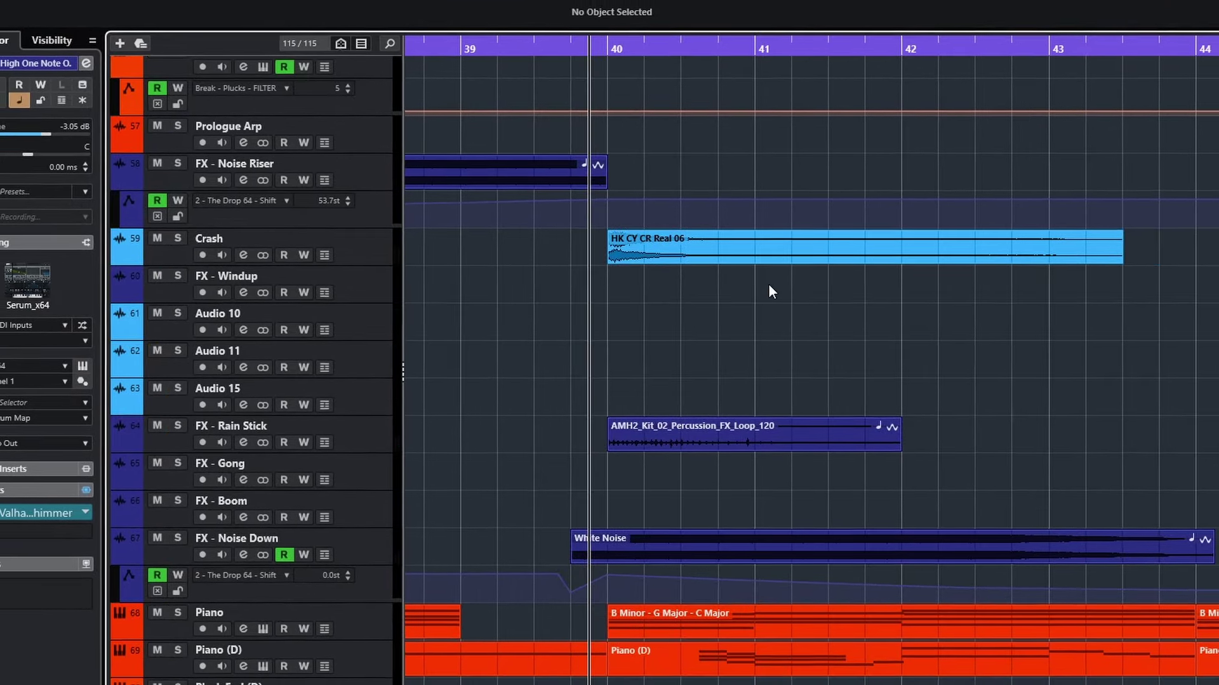
pyautogui.press('space')
pyautogui.hotkey('shift', 'g')
pyautogui.hotkey('shift', 'g')
pyautogui.scroll(-4, 805, 339)
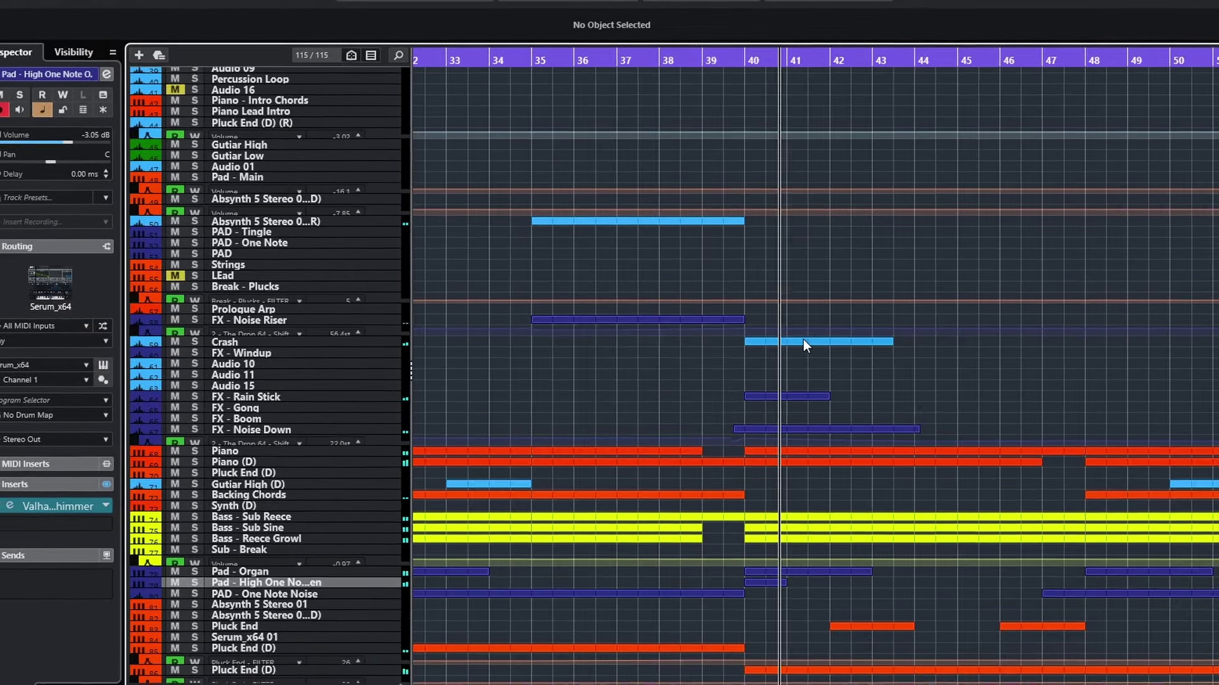
pyautogui.scroll(-6, 805, 339)
pyautogui.hotkey('shift', 'h')
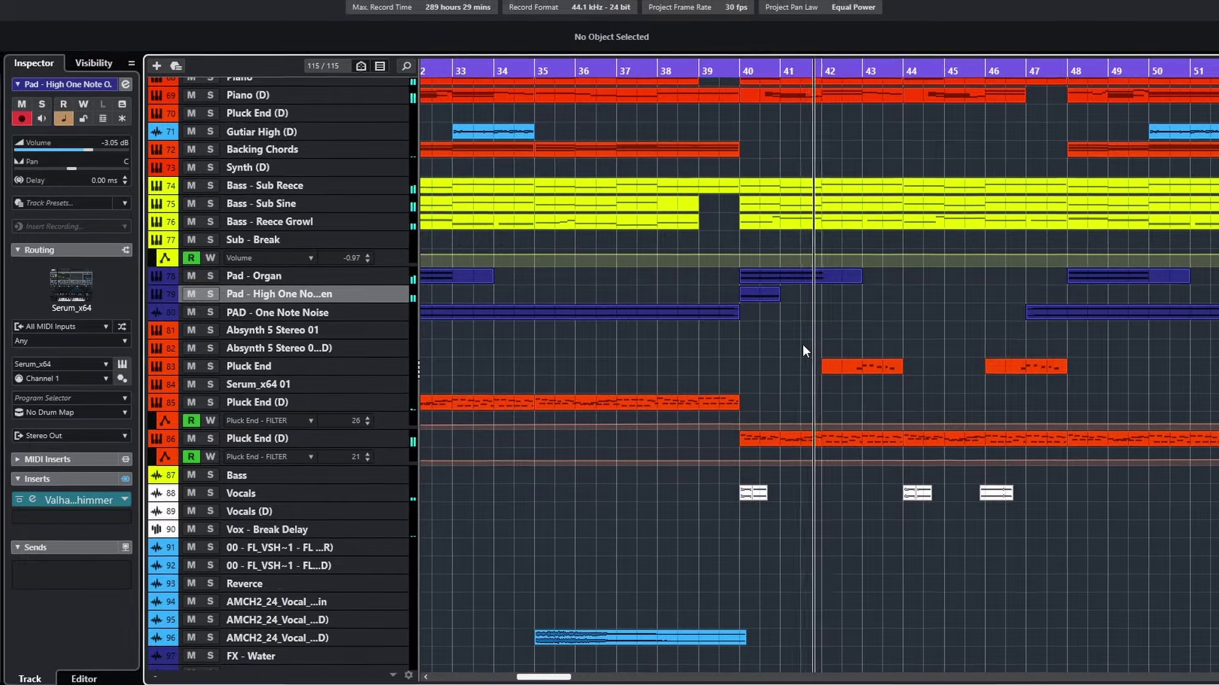
pyautogui.scroll(-1, 802, 344)
pyautogui.hotkey('shift', 'h')
pyautogui.scroll(-4, 810, 348)
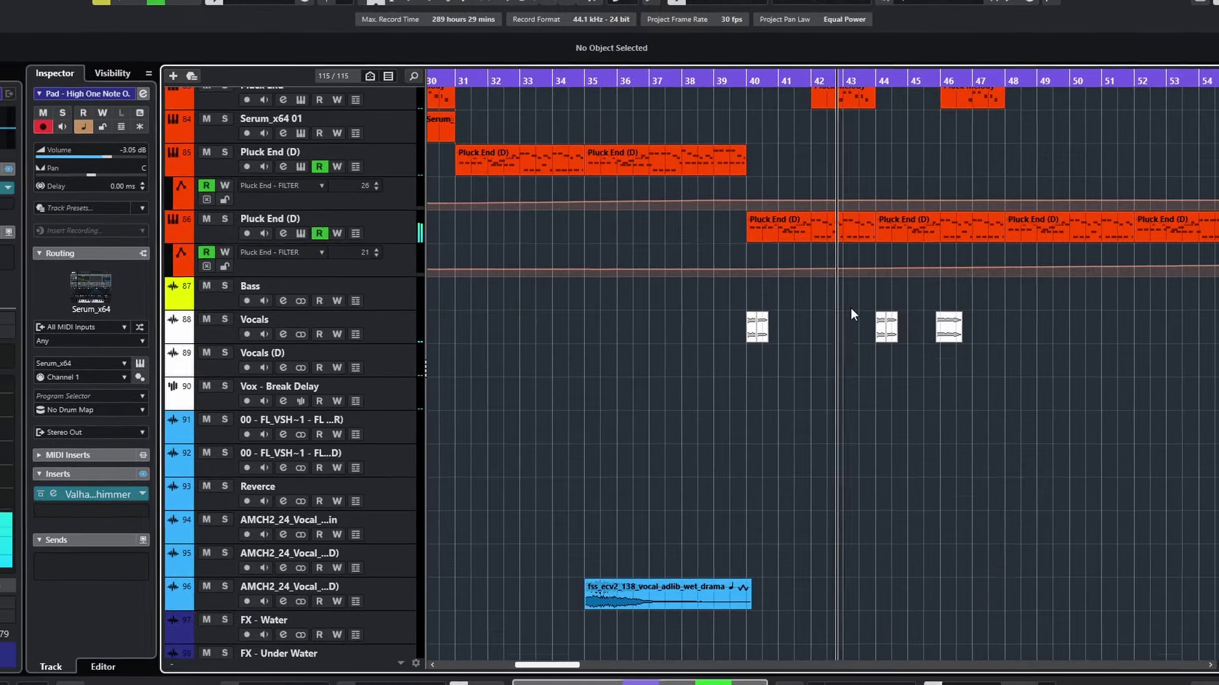
pyautogui.scroll(8, 852, 312)
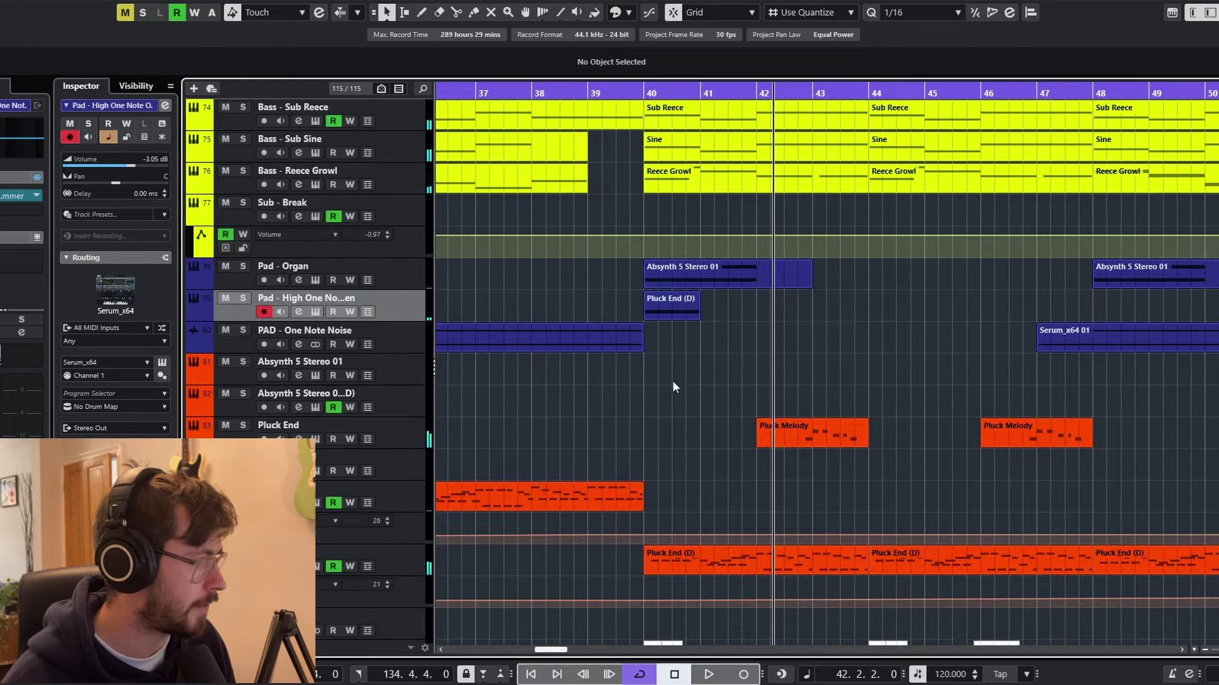
# Solo the Pluck End track, audition its Pluck Melody part, close the part editor and clear the solo
pyautogui.click(292, 425)
pyautogui.click(243, 424)
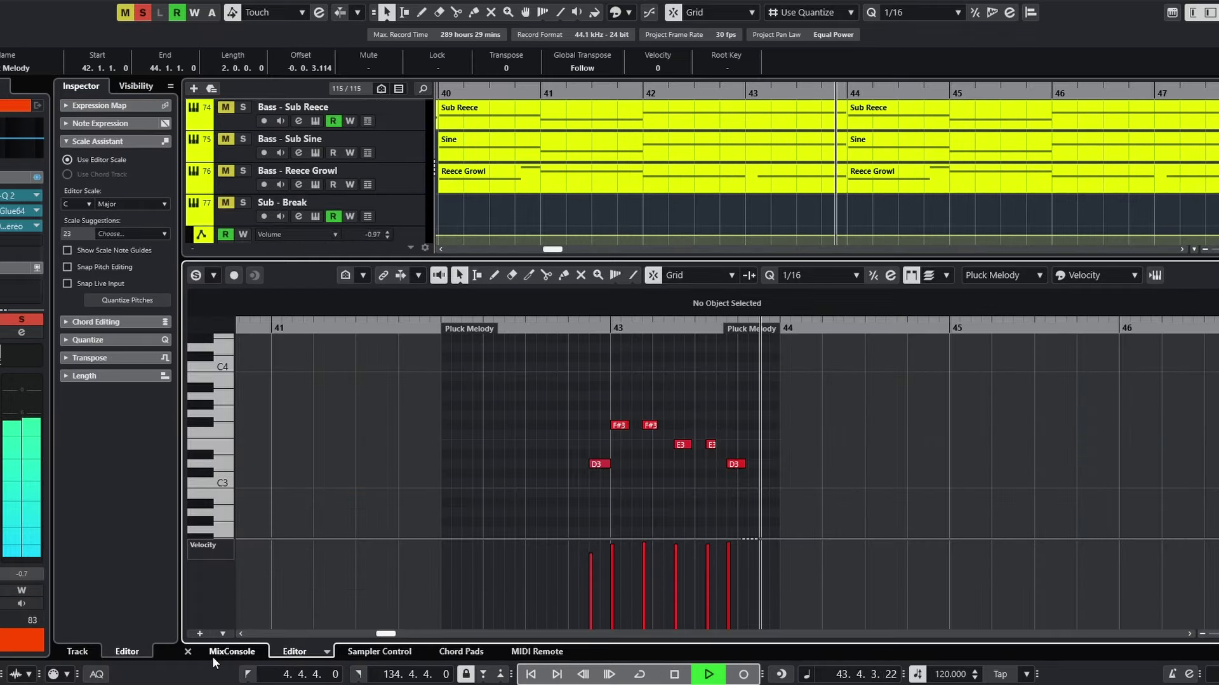
pyautogui.click(188, 652)
pyautogui.press('space')
pyautogui.click(243, 424)
# Solo the Pluck End (D) track that begins at bar 40 and play it from bar 44
pyautogui.scroll(-5, 627, 368)
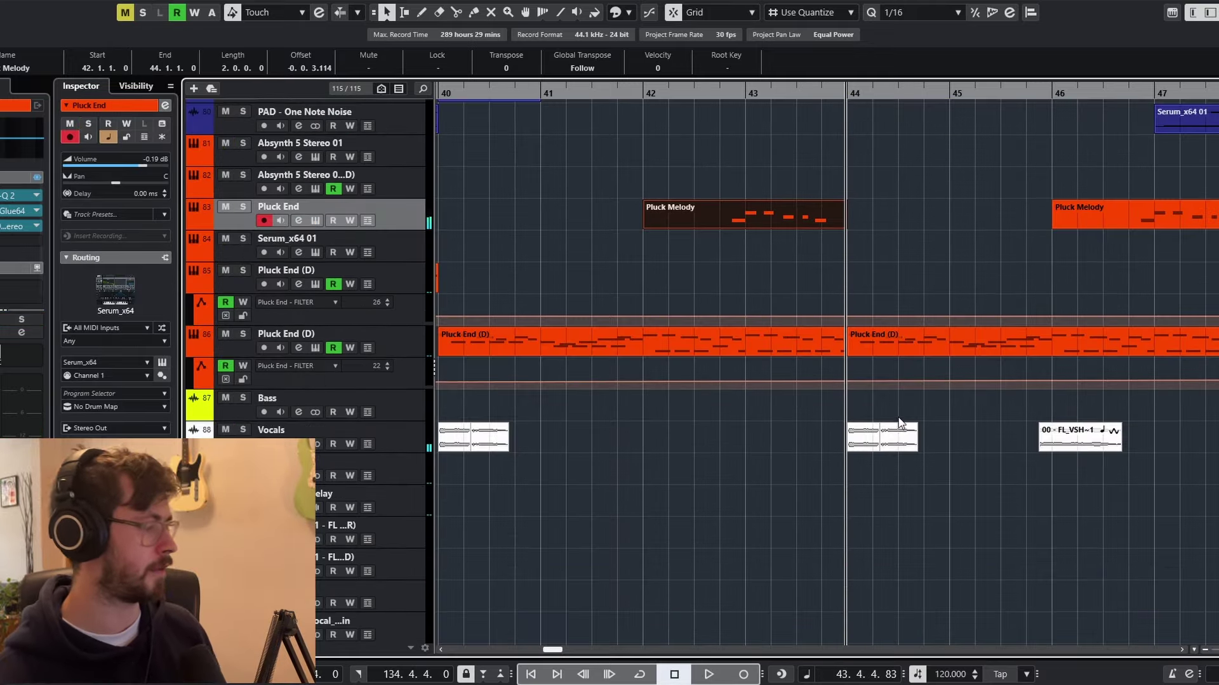
pyautogui.click(243, 333)
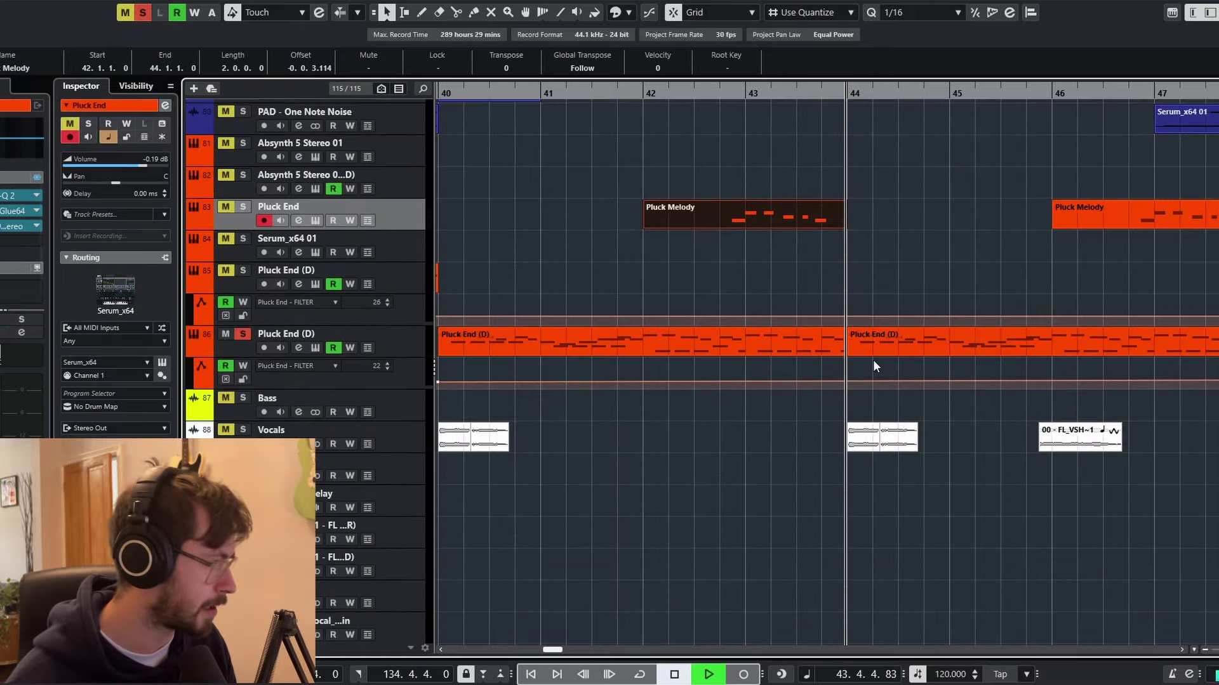
pyautogui.scroll(-2, 873, 360)
pyautogui.press('space')
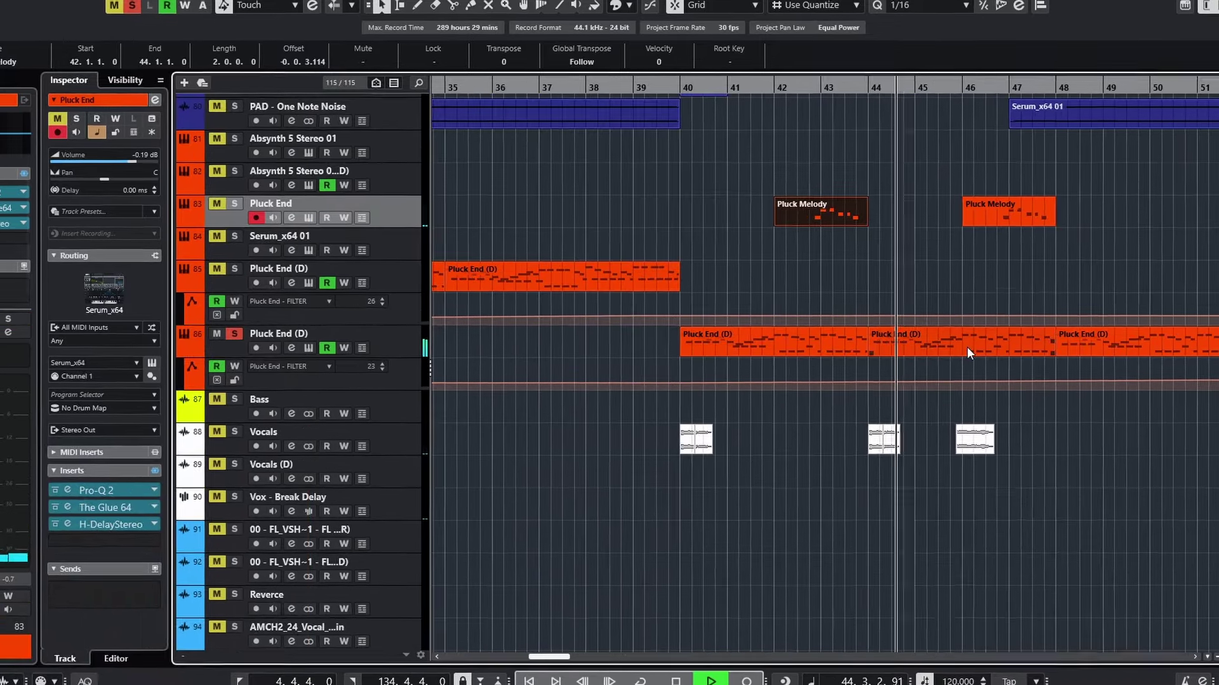
# Examine the notes of the Pluck End (D) part at bar 44, close the part editor and clear the solo
pyautogui.doubleClick(966, 346)
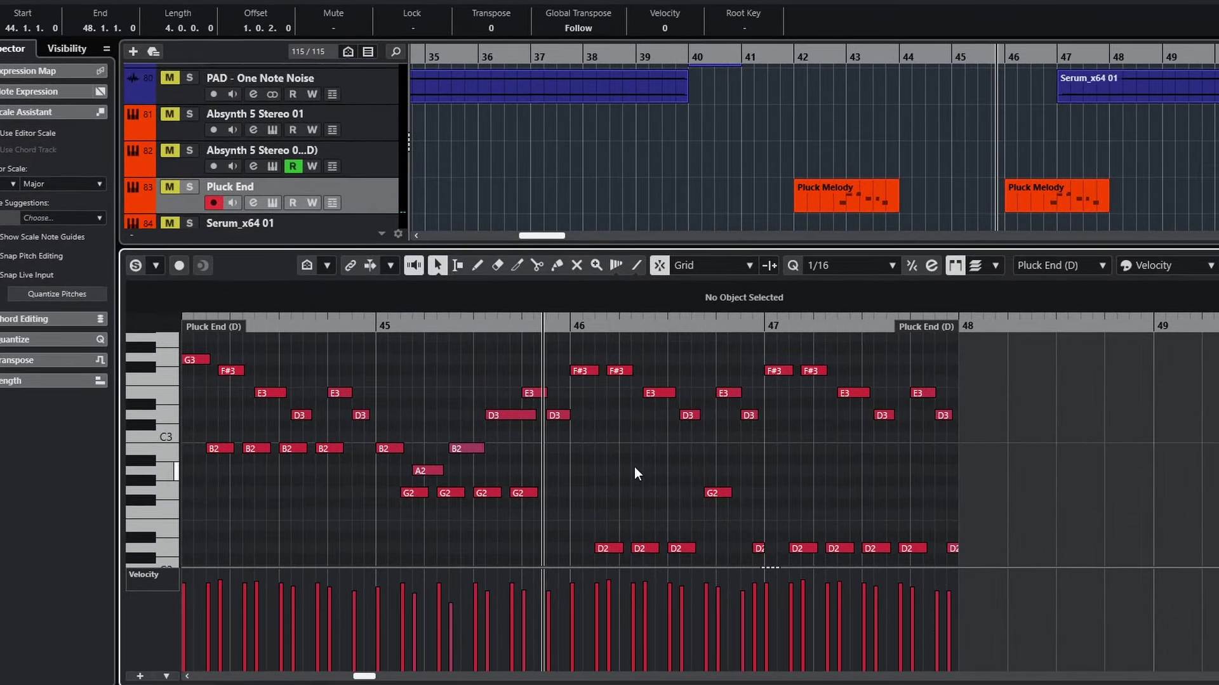
pyautogui.click(116, 682)
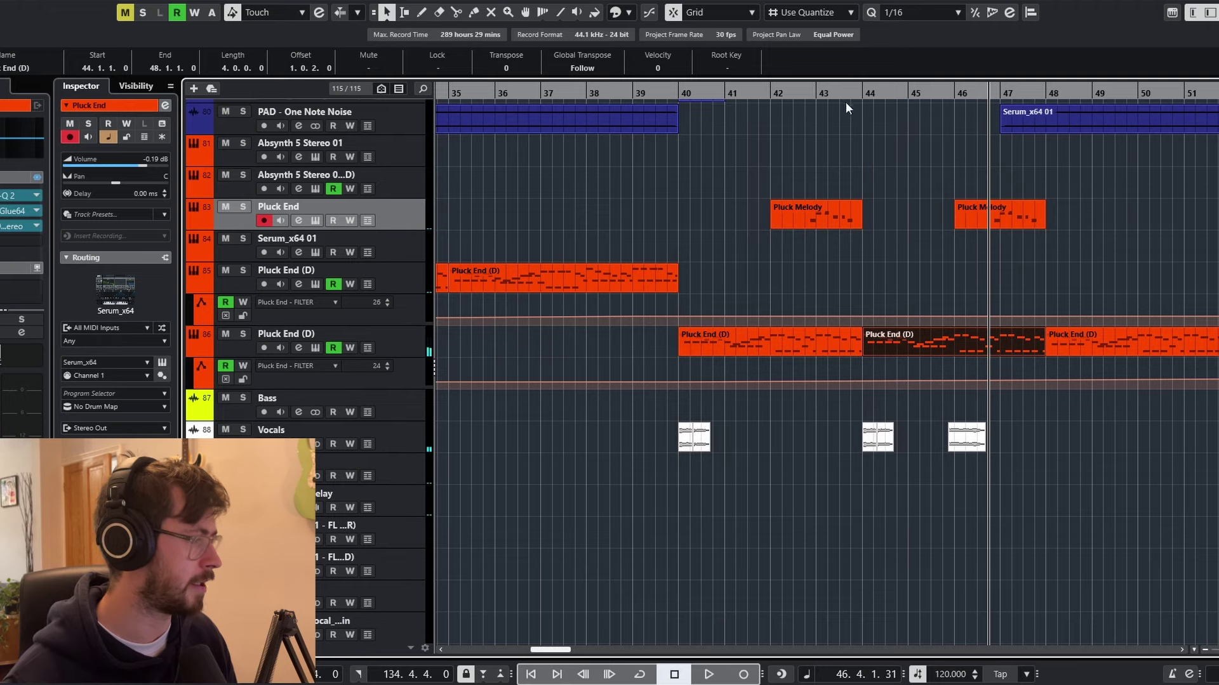
# Mute the Pluck End (D) track that begins at bar 40, play from bar 40, and unmute it during playback
pyautogui.click(717, 93)
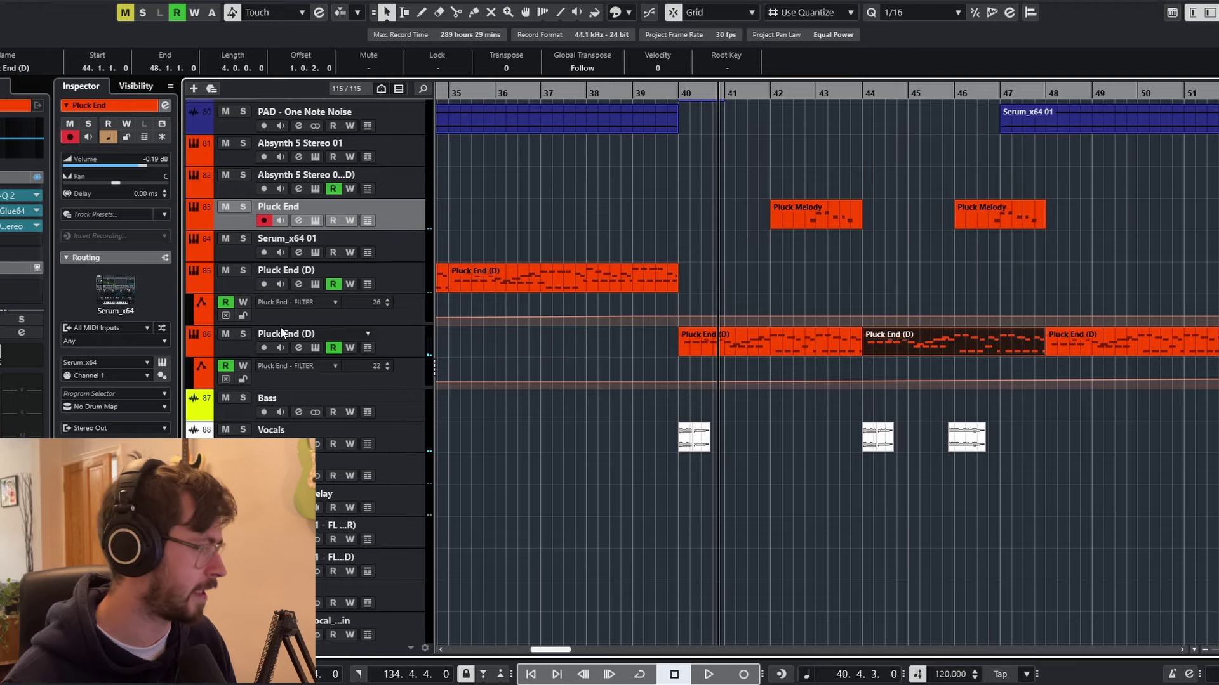
pyautogui.click(406, 343)
pyautogui.press('space')
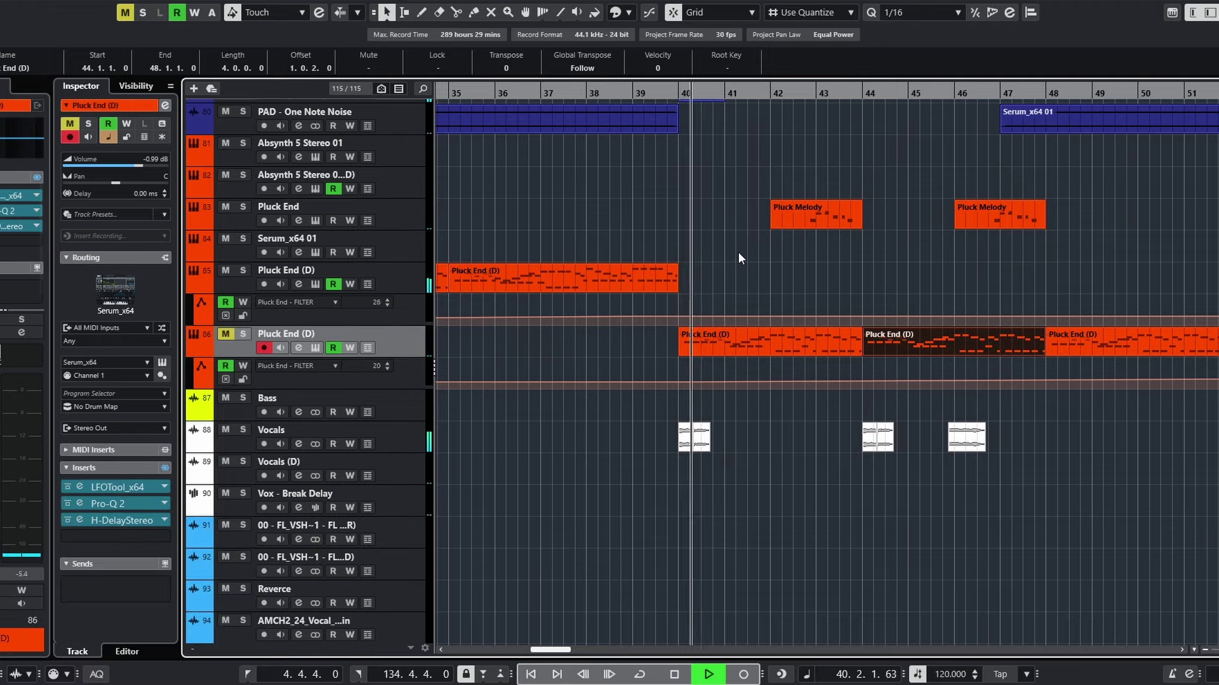
pyautogui.scroll(-3, 775, 298)
pyautogui.scroll(3, 747, 352)
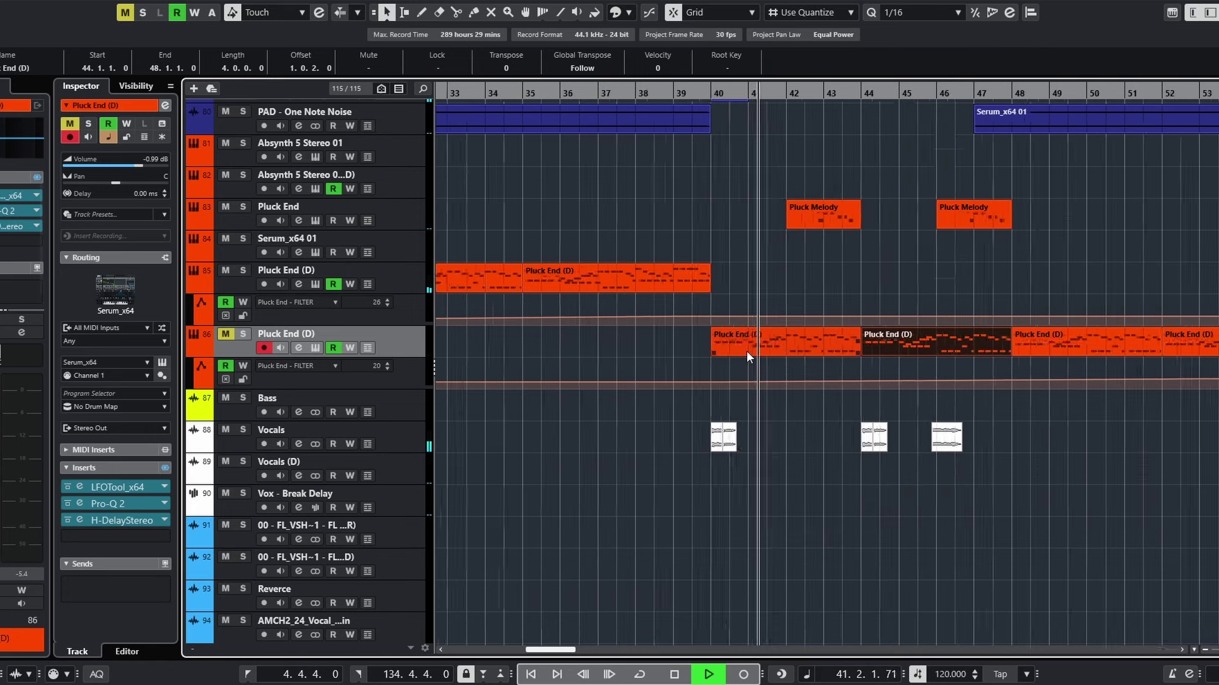
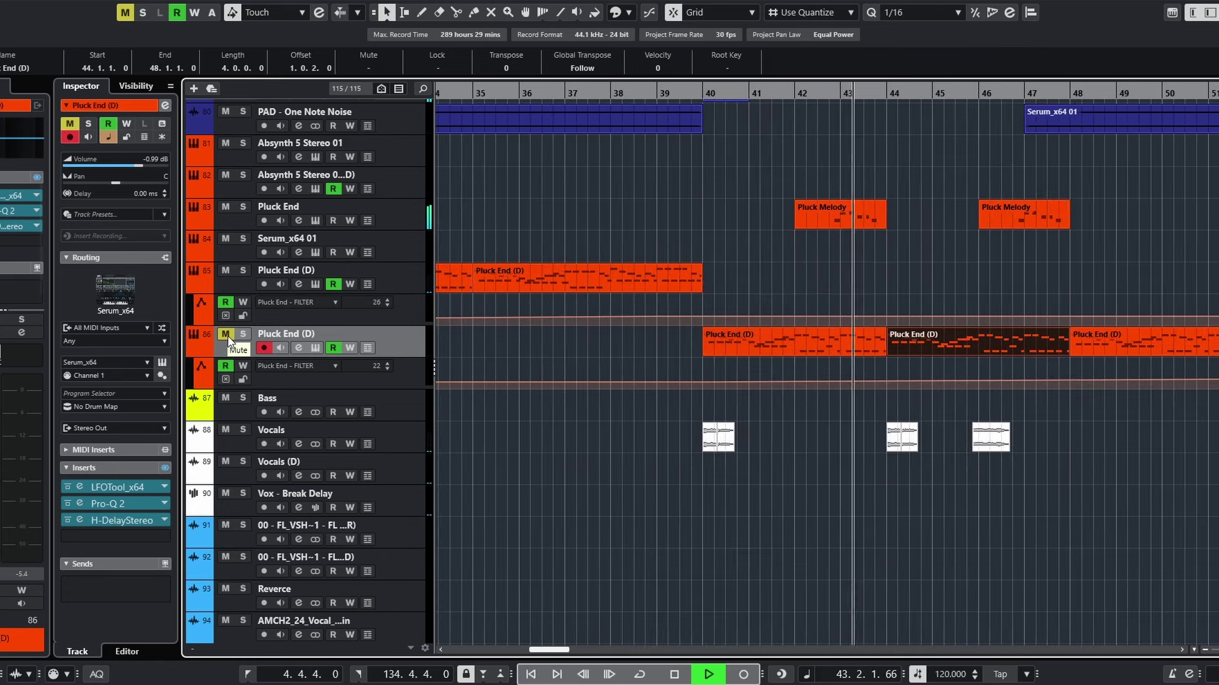
pyautogui.click(226, 334)
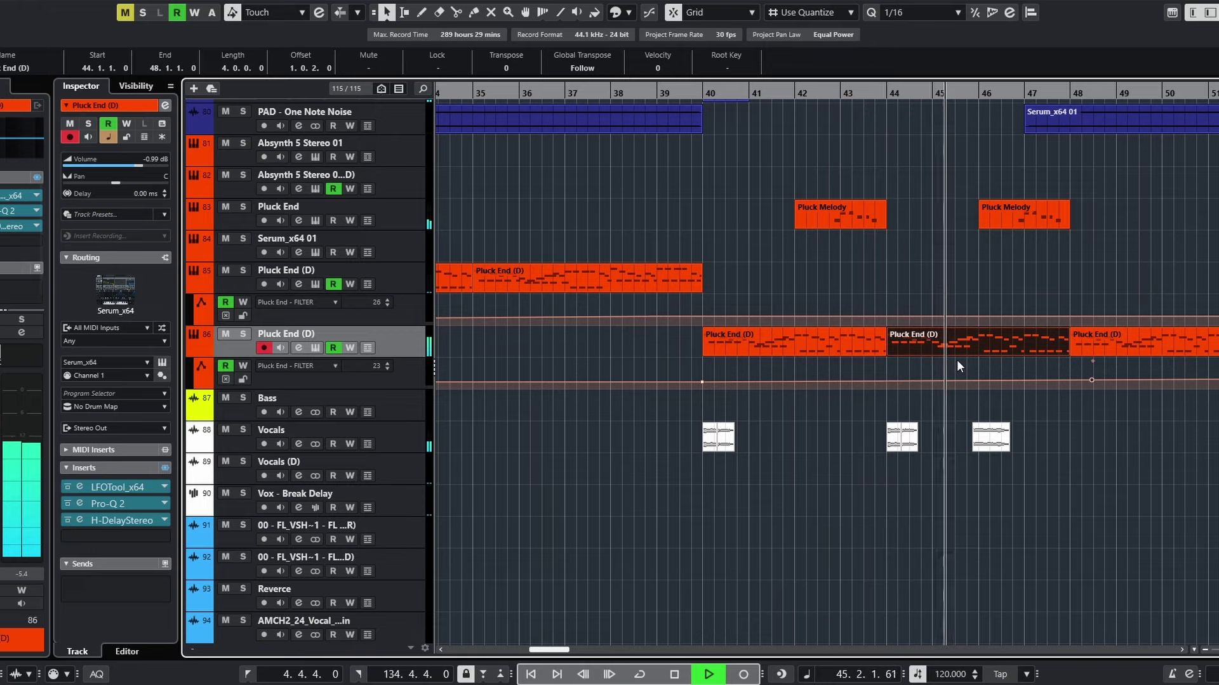
# Keep the full mix playing to bar 49 while examining the Pluck End (D) filter automation and the piano and bass tracks, and stop
pyautogui.press('g')
pyautogui.hscroll(1, 982, 366)
pyautogui.hscroll(3, 982, 367)
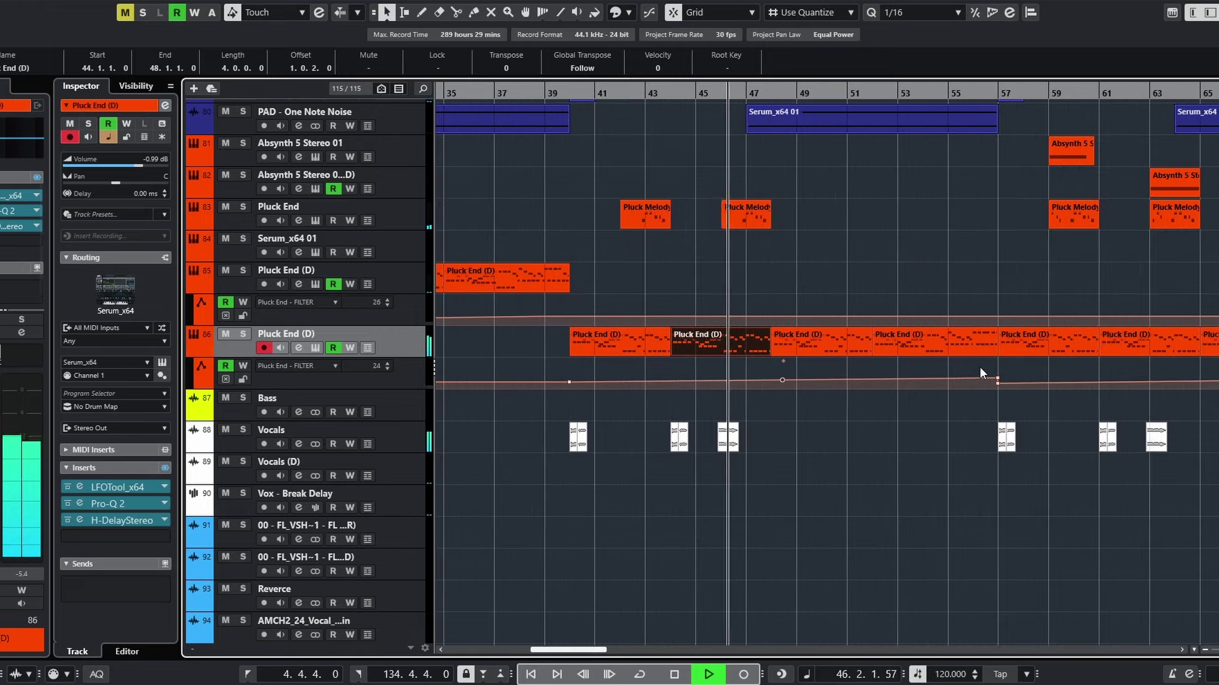
pyautogui.scroll(2, 732, 358)
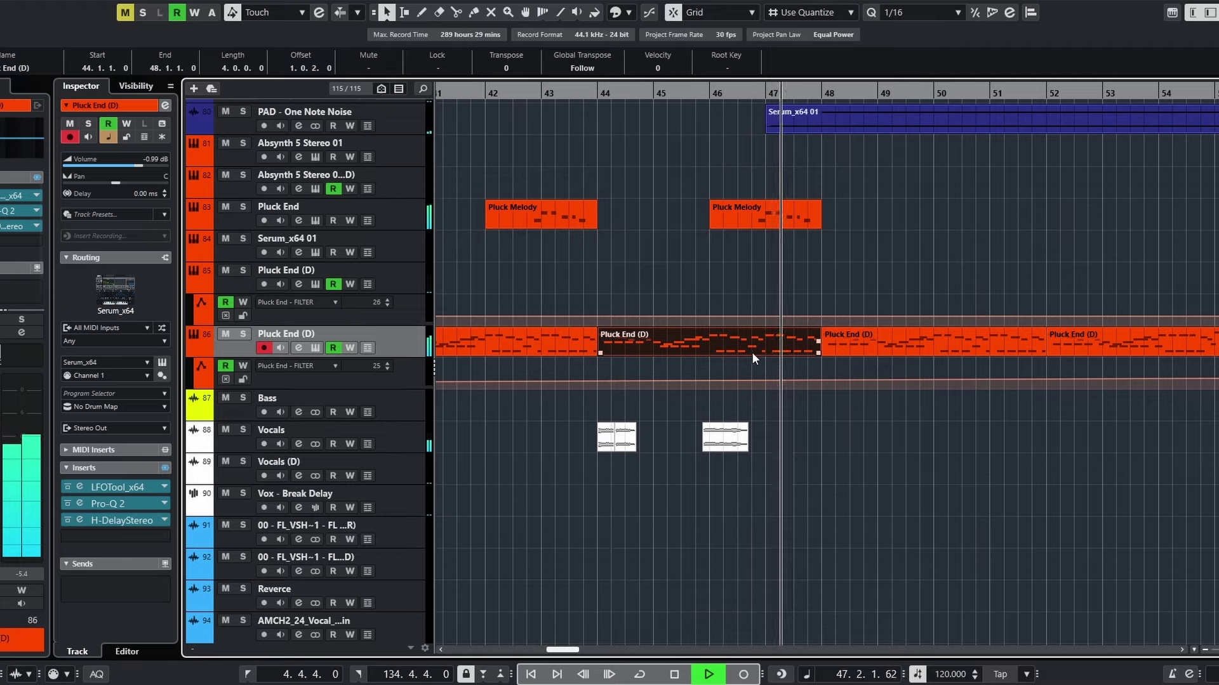
pyautogui.scroll(5, 888, 398)
pyautogui.scroll(-2, 889, 399)
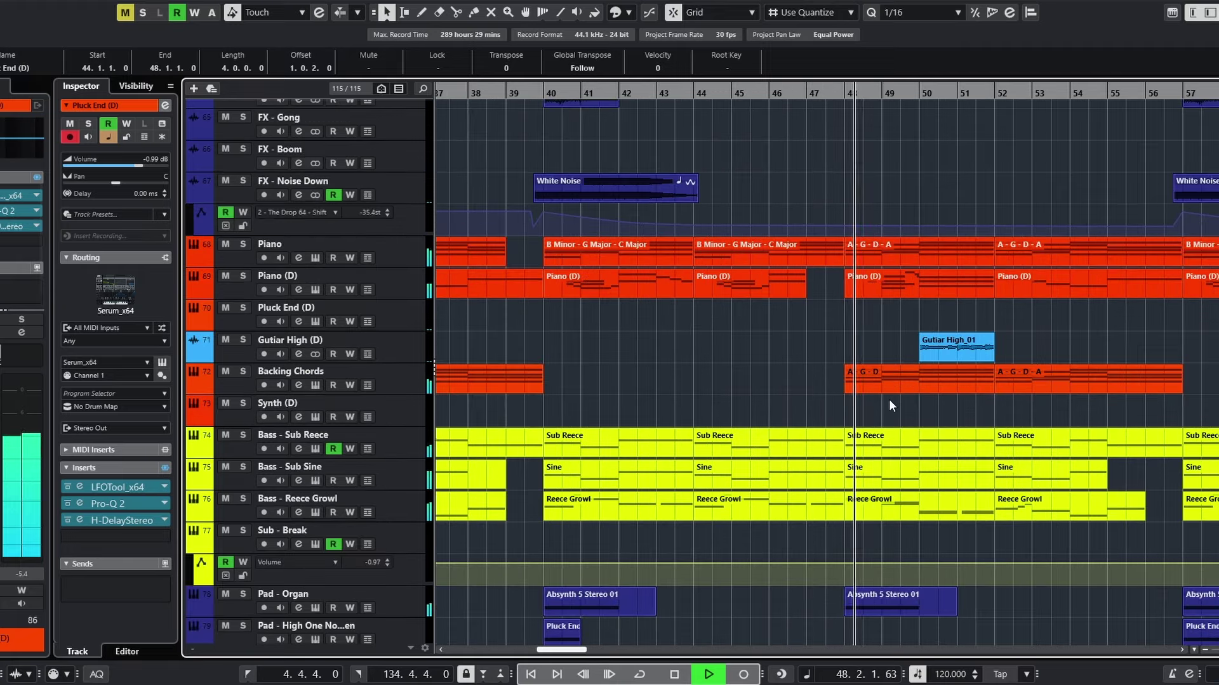
pyautogui.press('space')
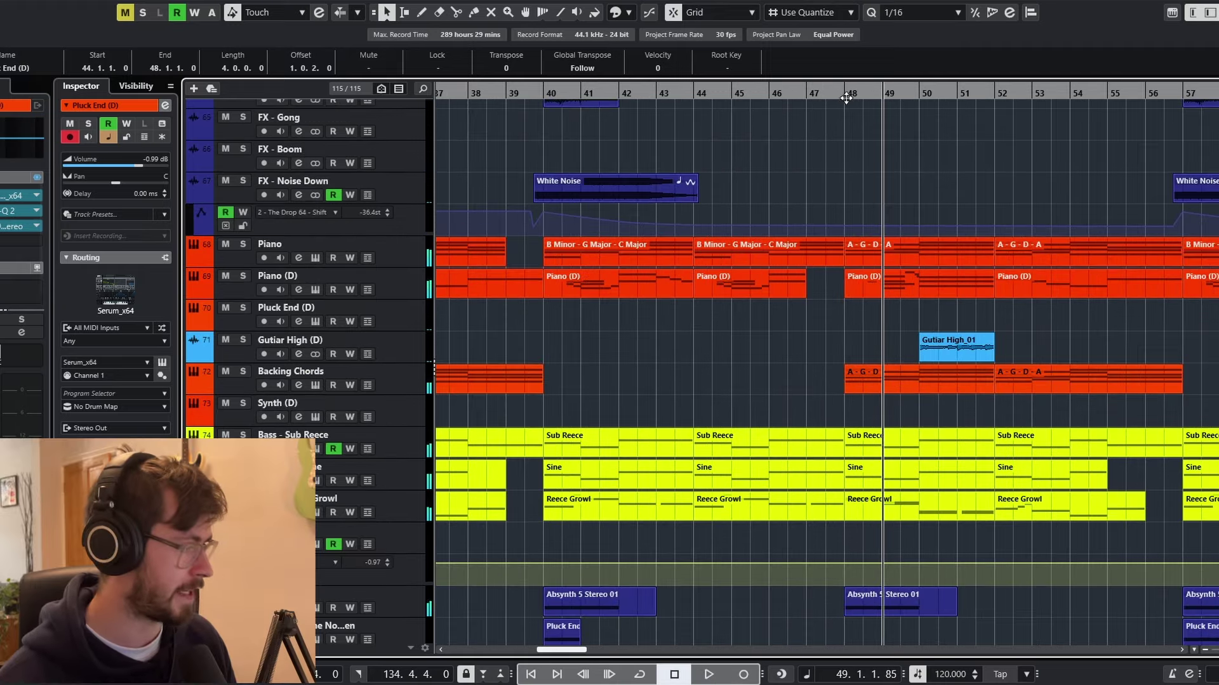
# Solo Piano and Piano (D), play them from bar 48, and add Gutiar High (D) to the solo
pyautogui.moveTo(848, 94); pyautogui.dragTo(955, 104)
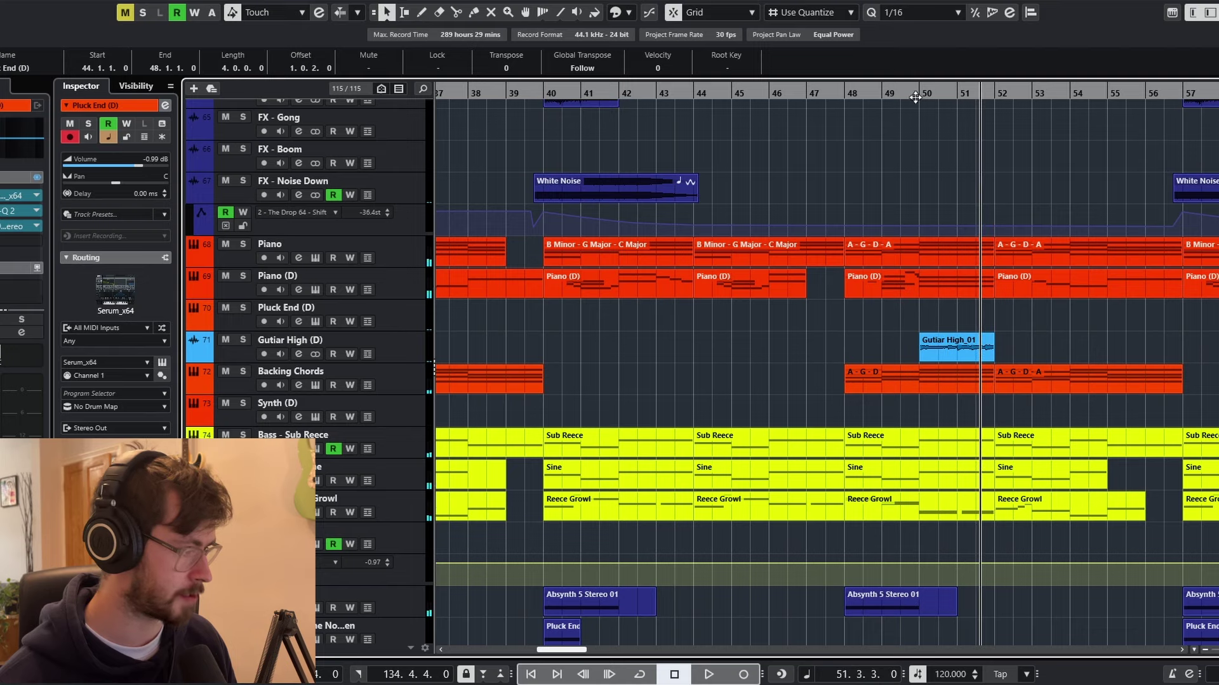
pyautogui.click(897, 273)
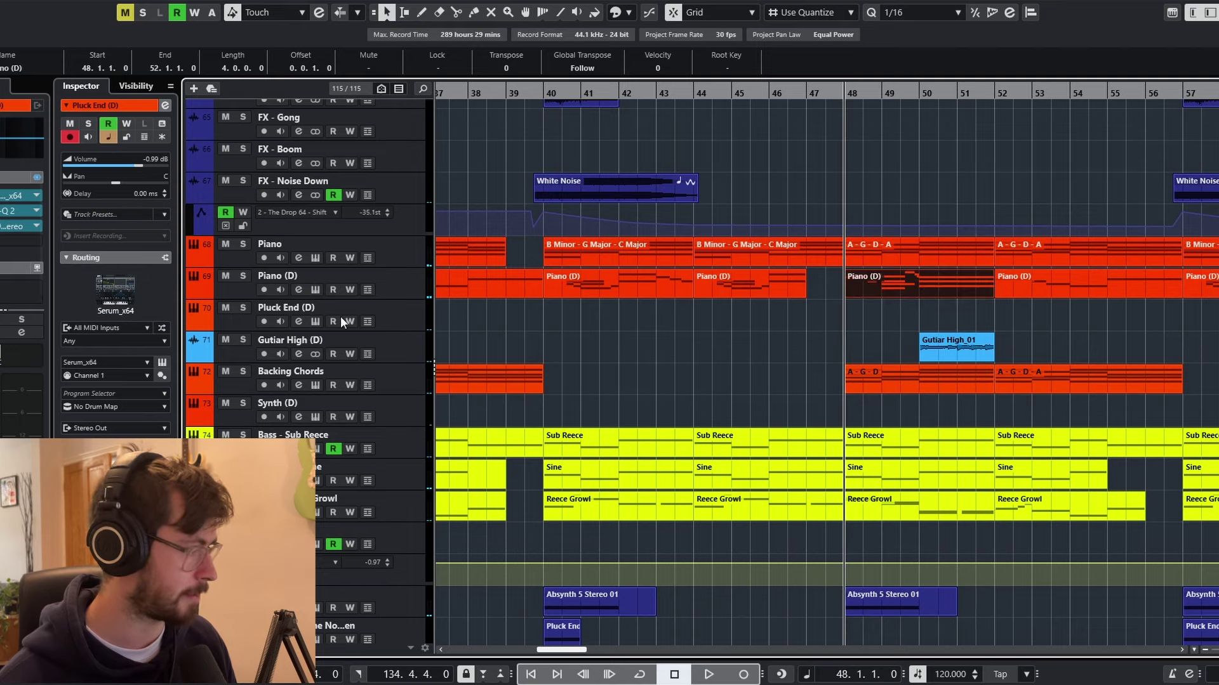
pyautogui.press('s')
pyautogui.press('space')
pyautogui.press('h')
pyautogui.press('h')
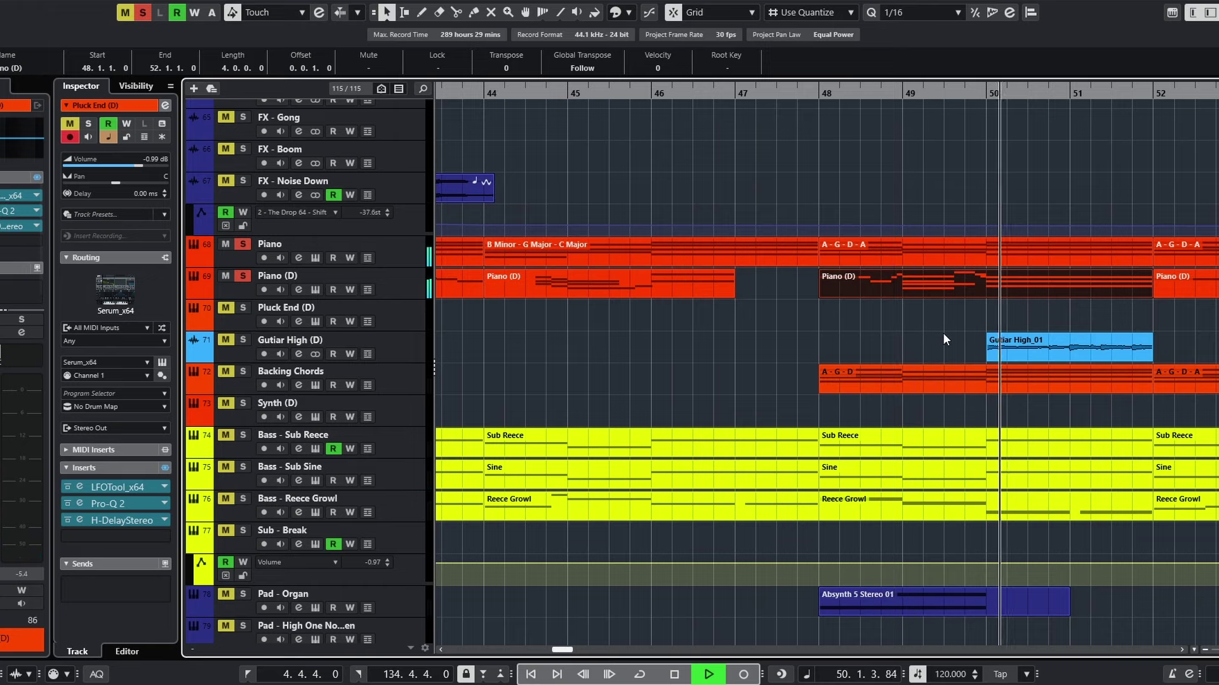
pyautogui.press('g')
pyautogui.click(241, 339)
# Solo Bass - Reece Growl with the pianos, play from just before bar 52, inspect the part's notes, and clear the solos
pyautogui.hscroll(3, 793, 353)
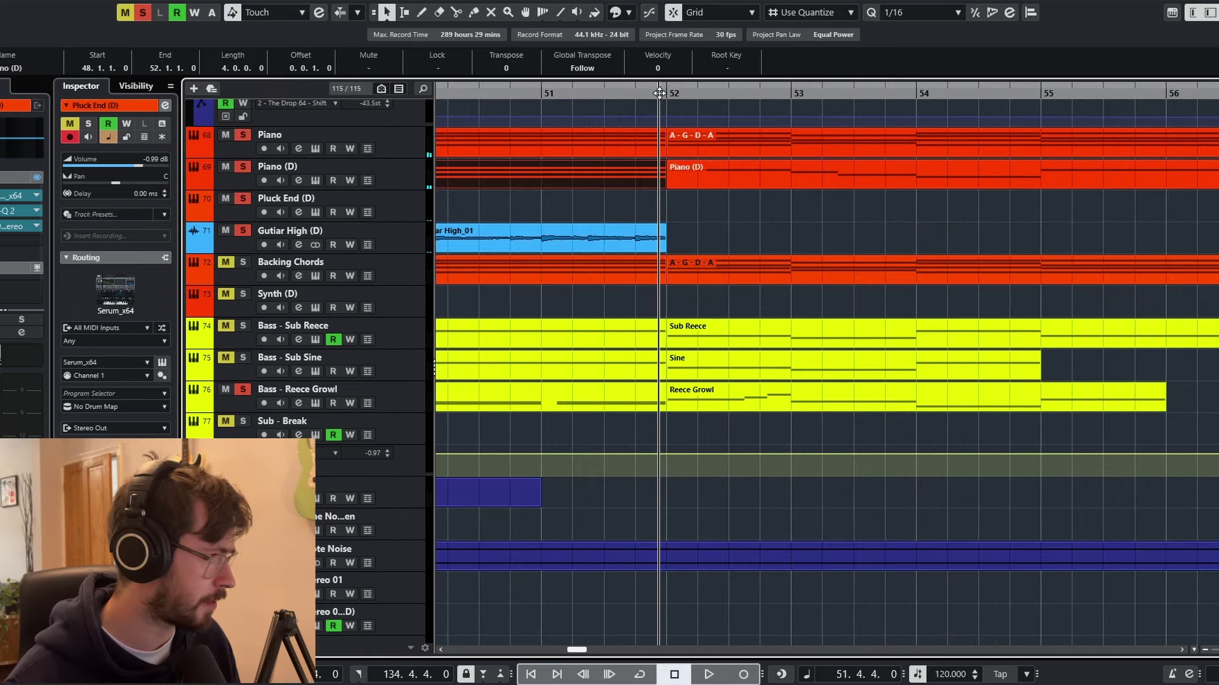
pyautogui.click(762, 408)
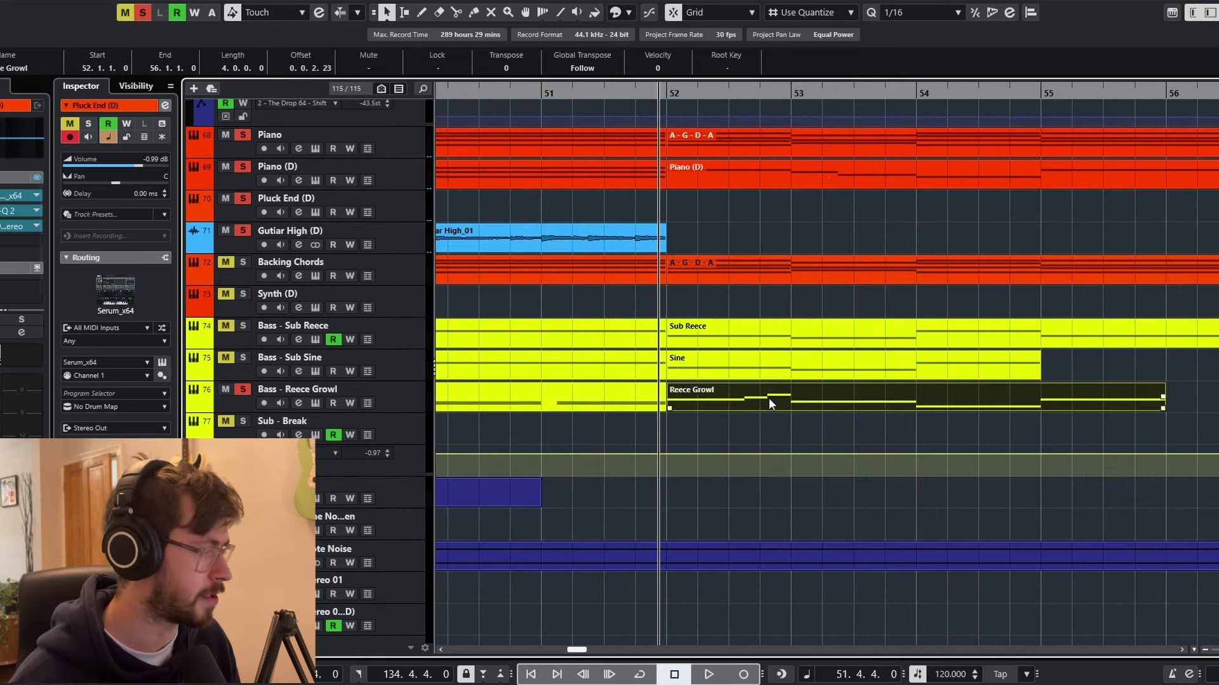
pyautogui.press('space')
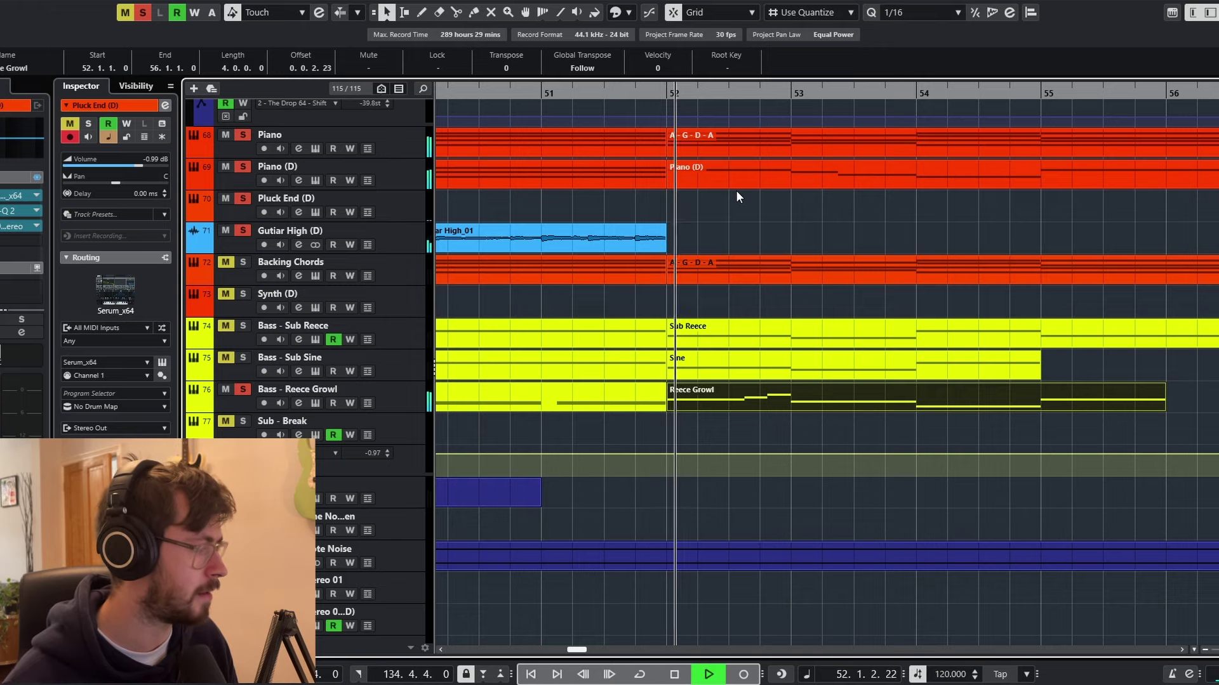
pyautogui.press('space')
pyautogui.doubleClick(801, 399)
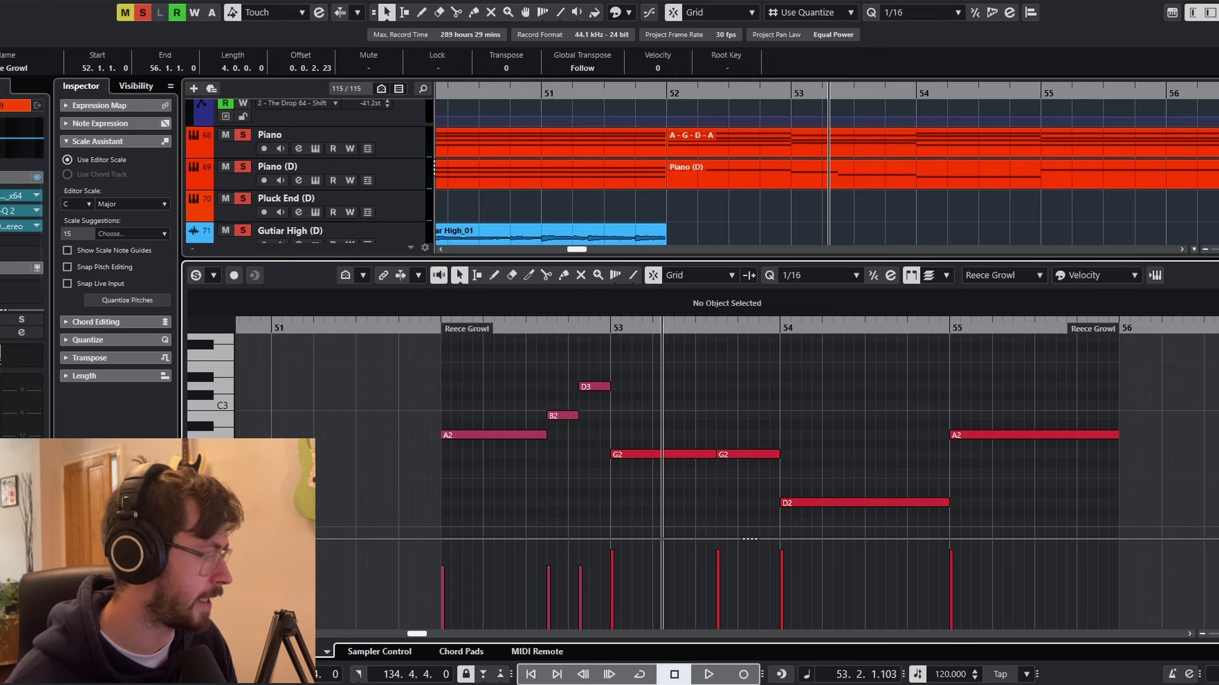
pyautogui.click(193, 651)
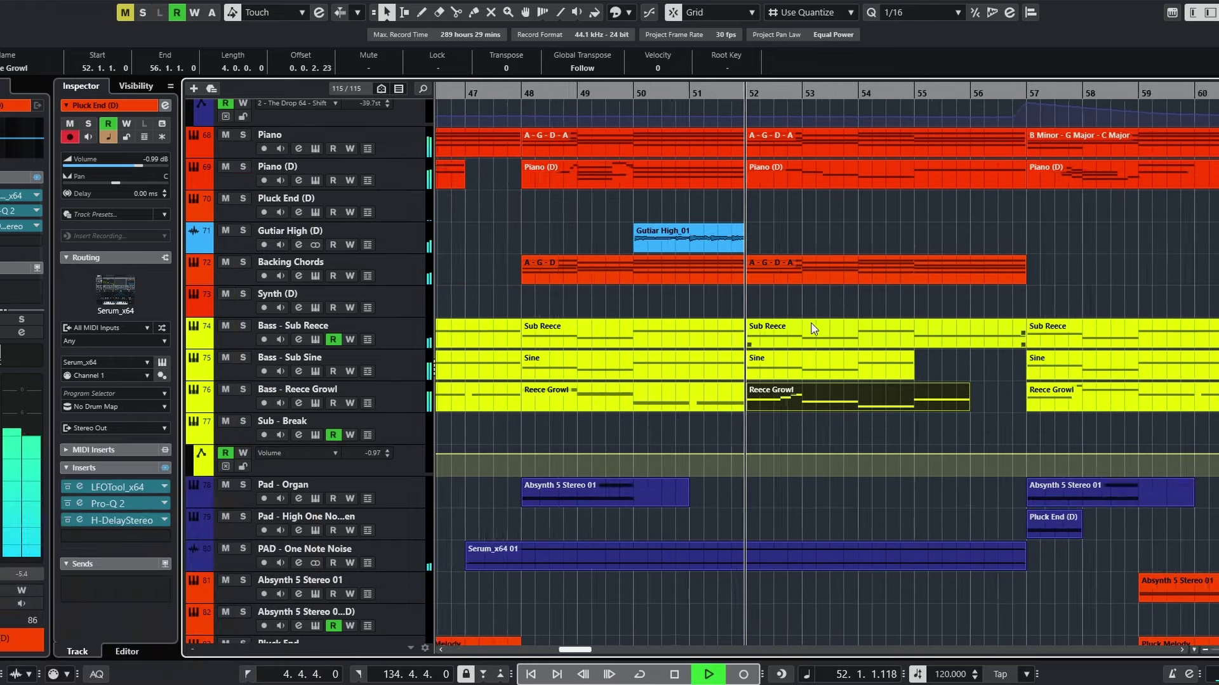
# Play the full mix from bar 52 to bar 55, examining the arrangement down to the vocals and up to the drum tracks
pyautogui.scroll(-1, 810, 326)
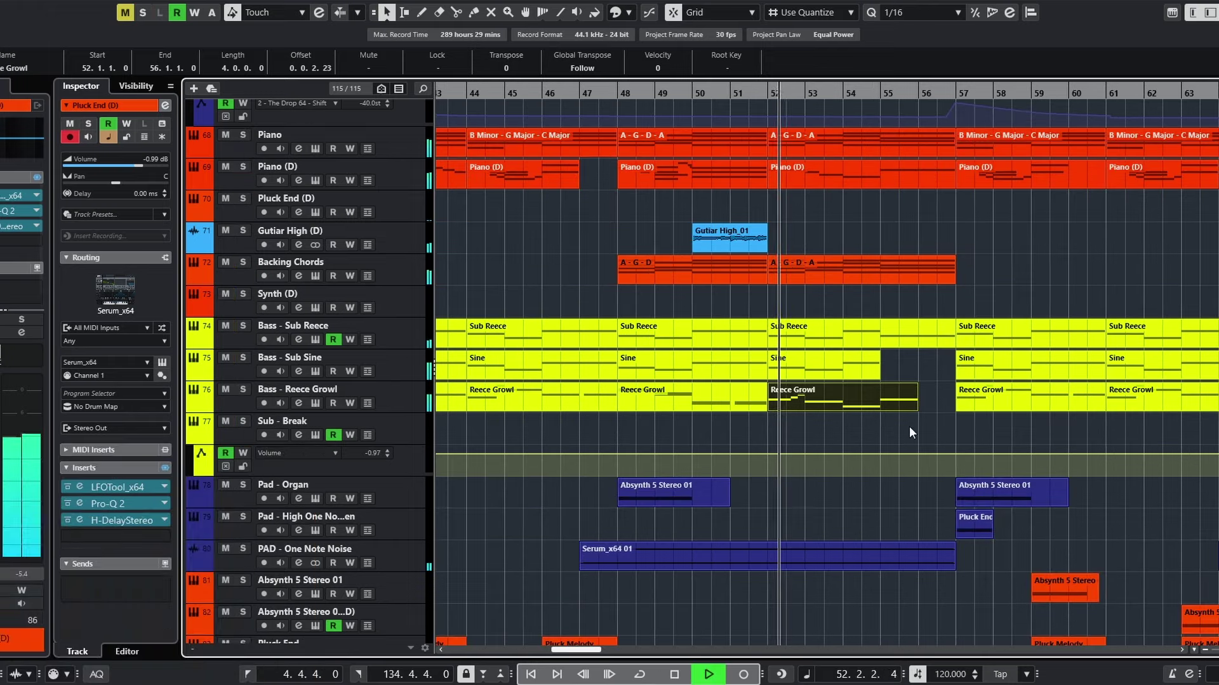
pyautogui.hscroll(2, 909, 425)
pyautogui.scroll(-3, 831, 417)
pyautogui.scroll(-5, 832, 418)
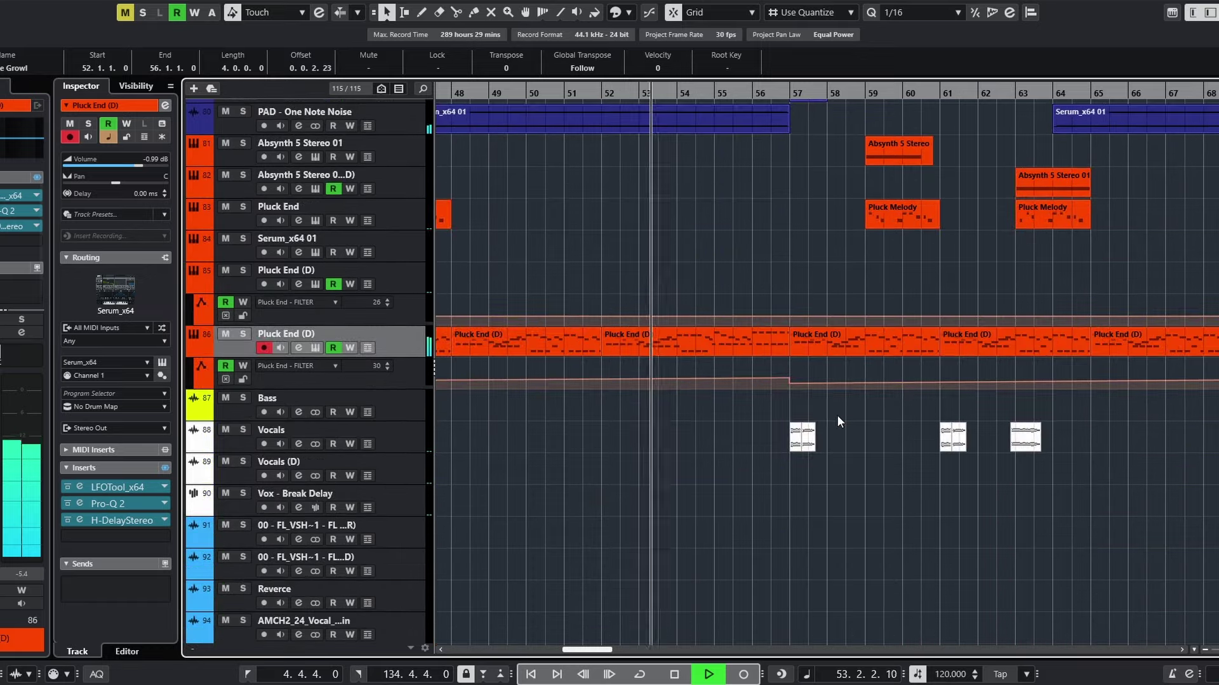
pyautogui.press('g')
pyautogui.scroll(20, 836, 429)
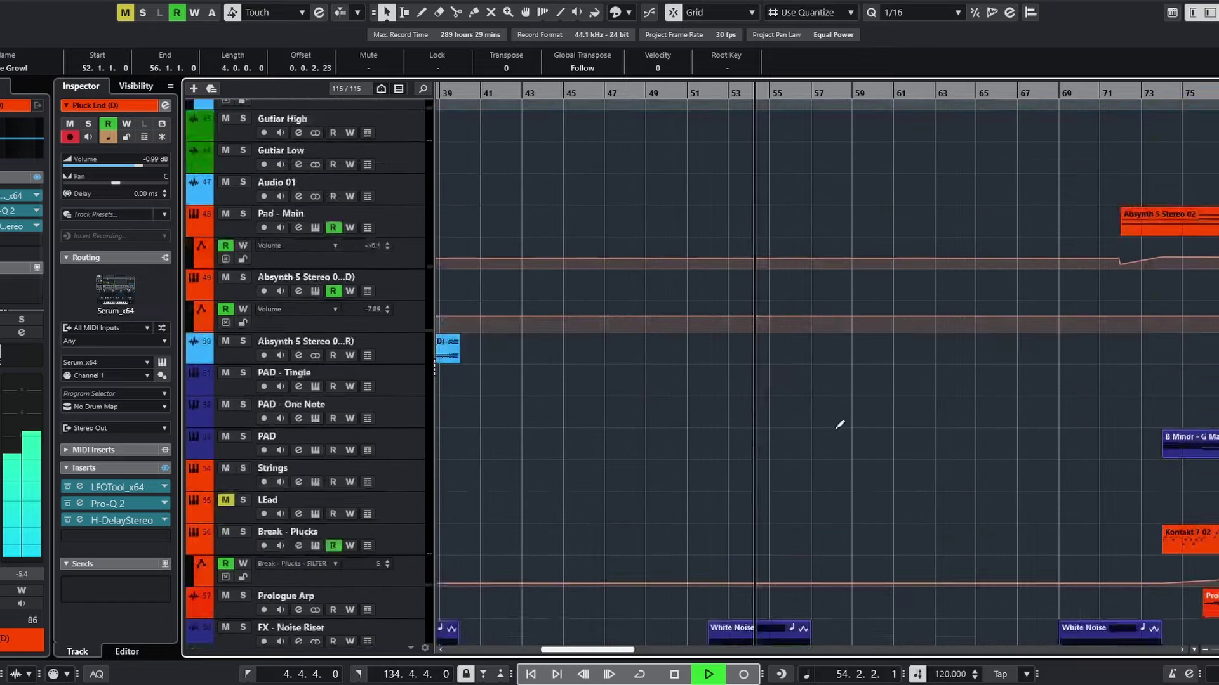
pyautogui.press('h')
pyautogui.press('h')
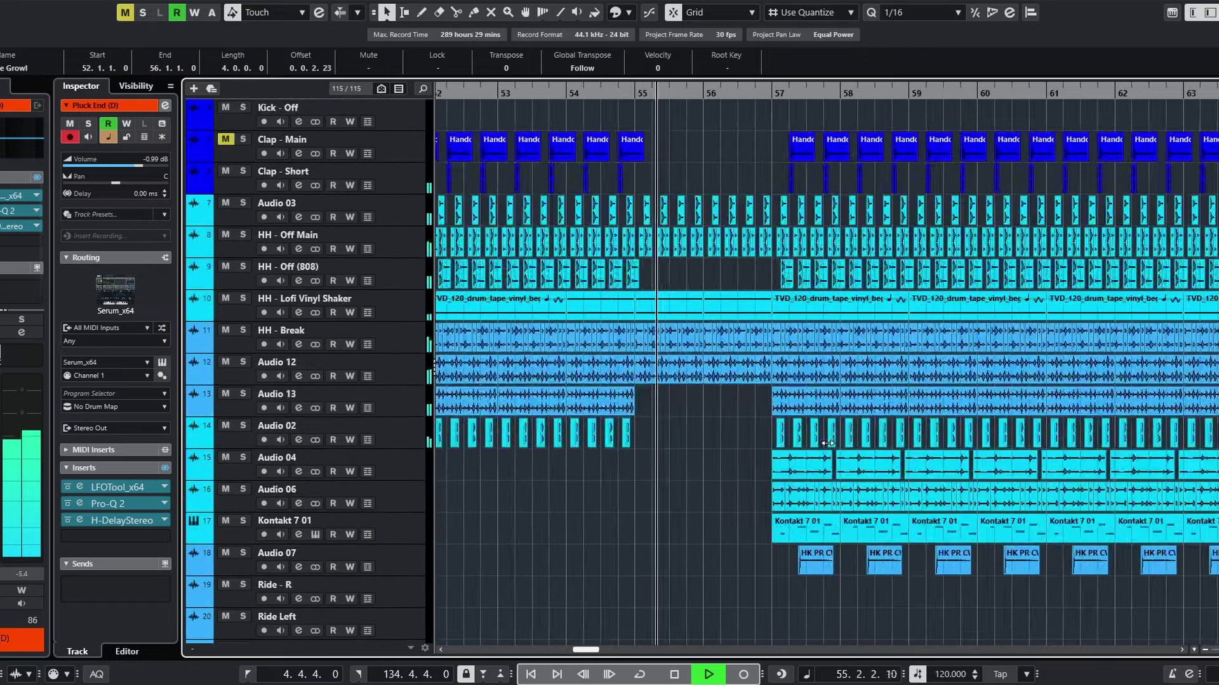
pyautogui.press('space')
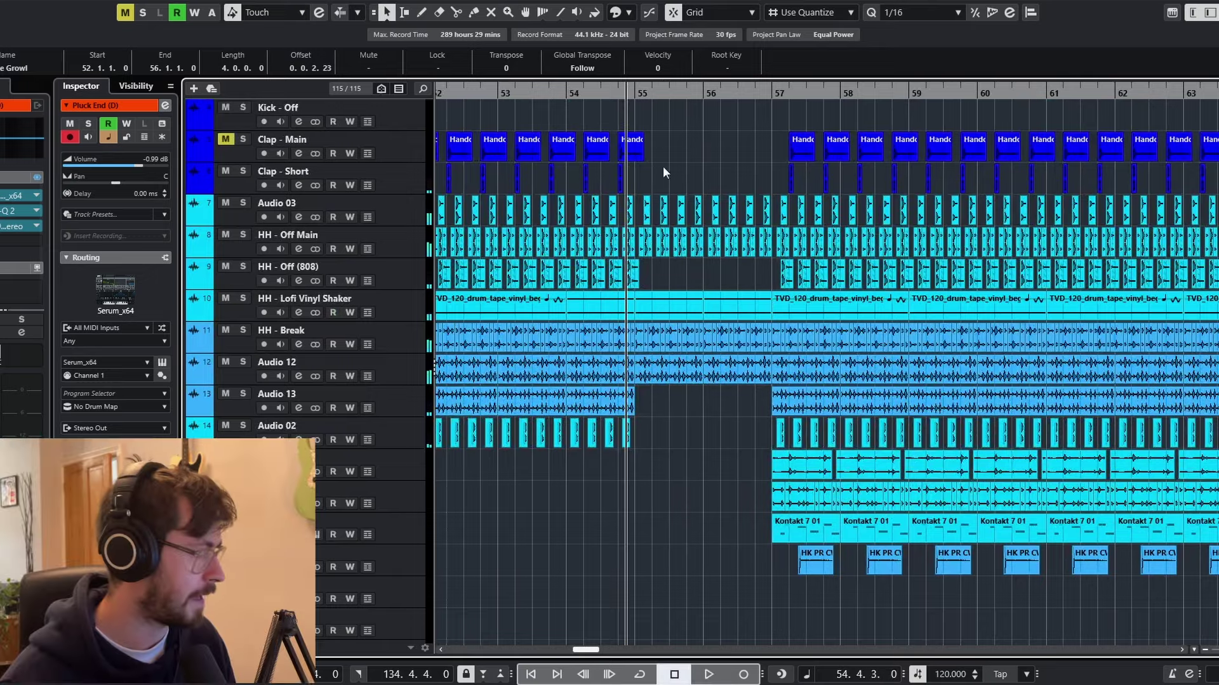
# Play from the end of bar 54 and examine the kick, clap and hi-hat dropout at bar 55
pyautogui.scroll(-10, 664, 254)
pyautogui.scroll(10, 664, 253)
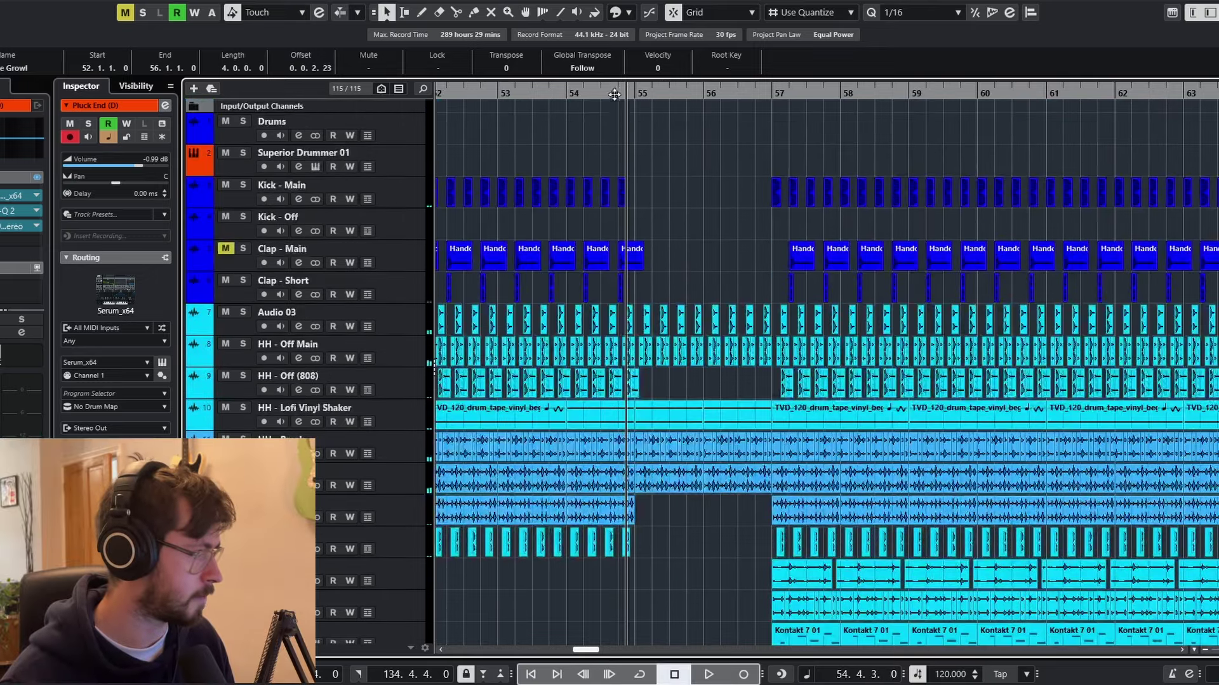
pyautogui.press('space')
pyautogui.press('h')
pyautogui.press('h')
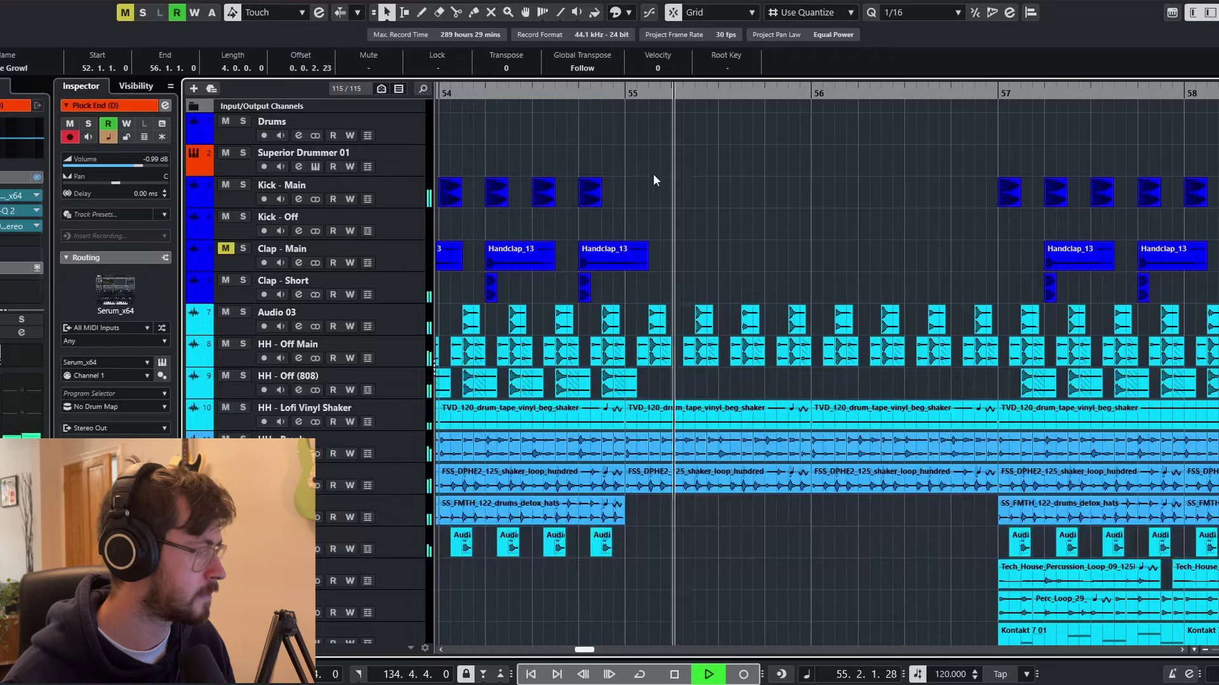
pyautogui.press('g')
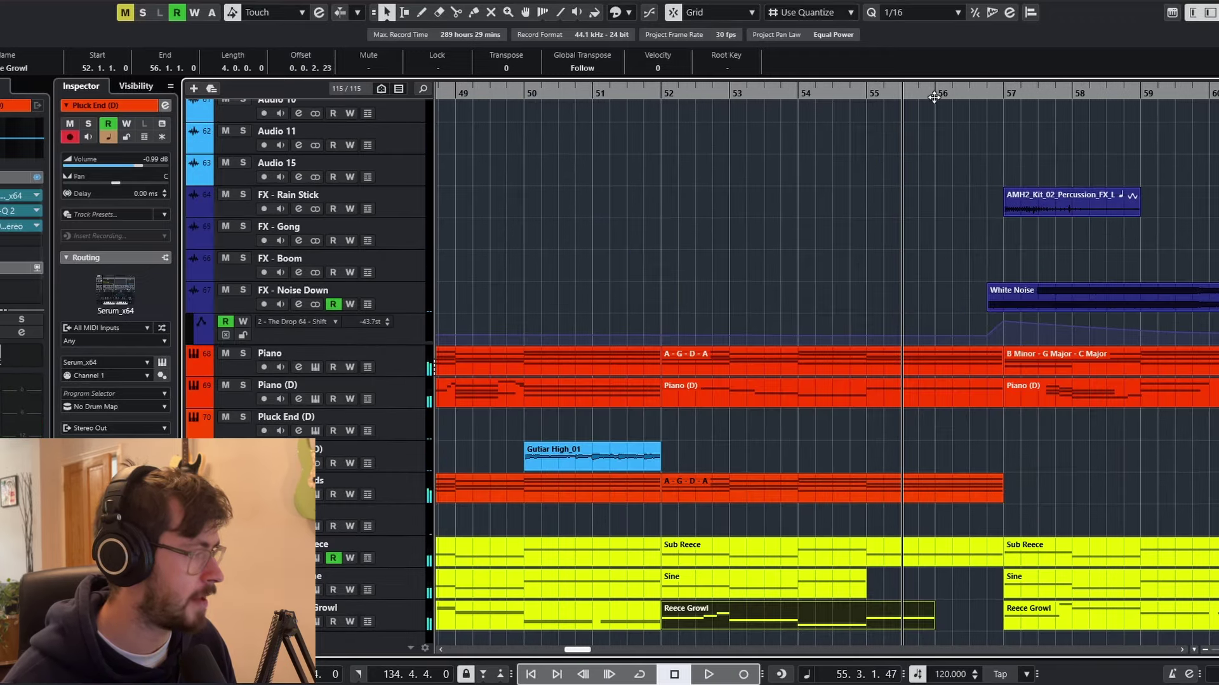
# Check the end of the Reece Growl part at bar 56, and replay the drum dropout from the end of bar 54
pyautogui.click(937, 96)
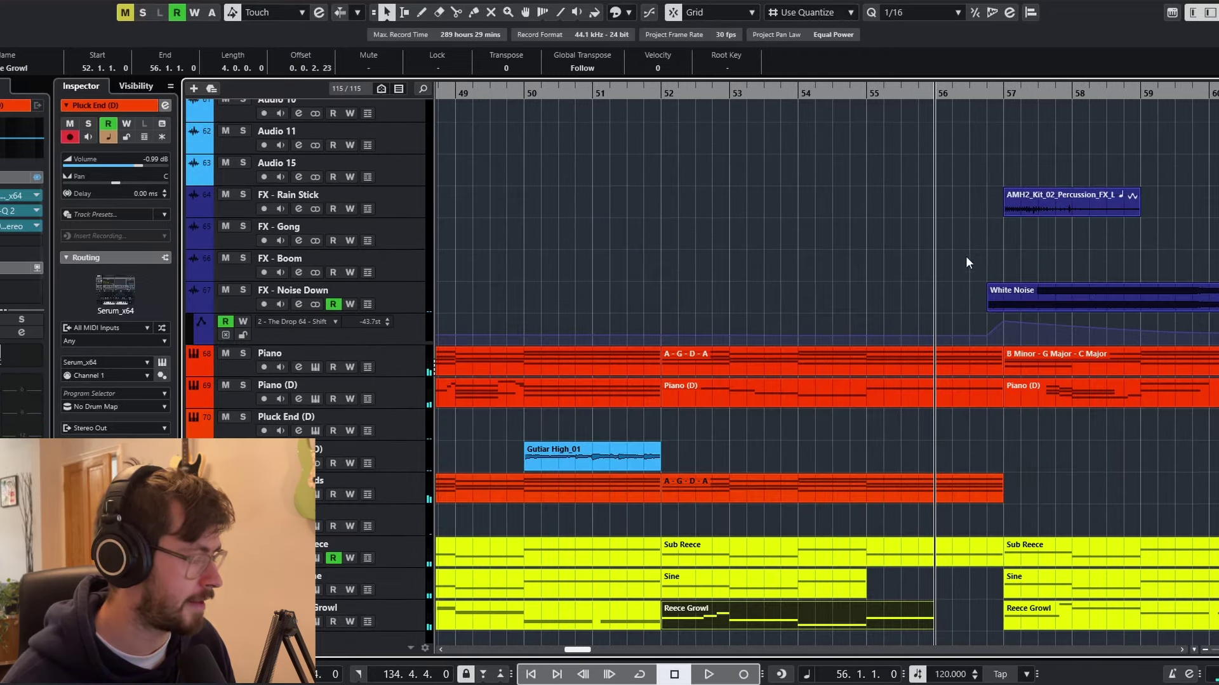
pyautogui.scroll(20, 961, 260)
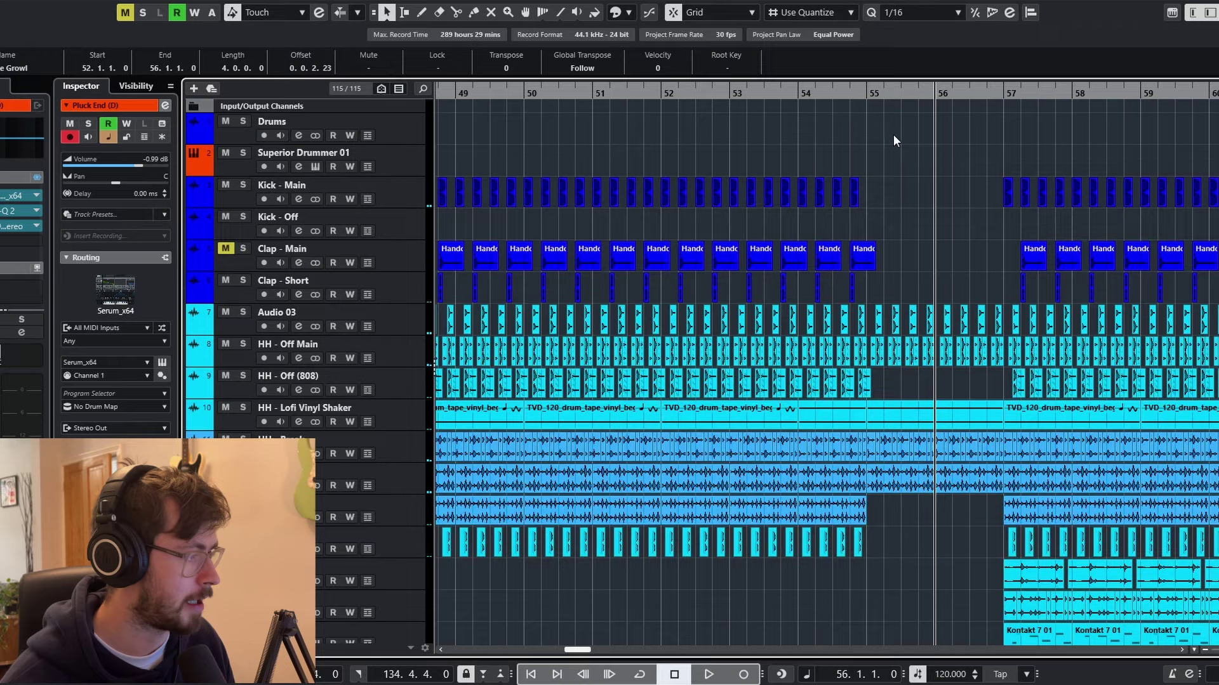
pyautogui.click(855, 89)
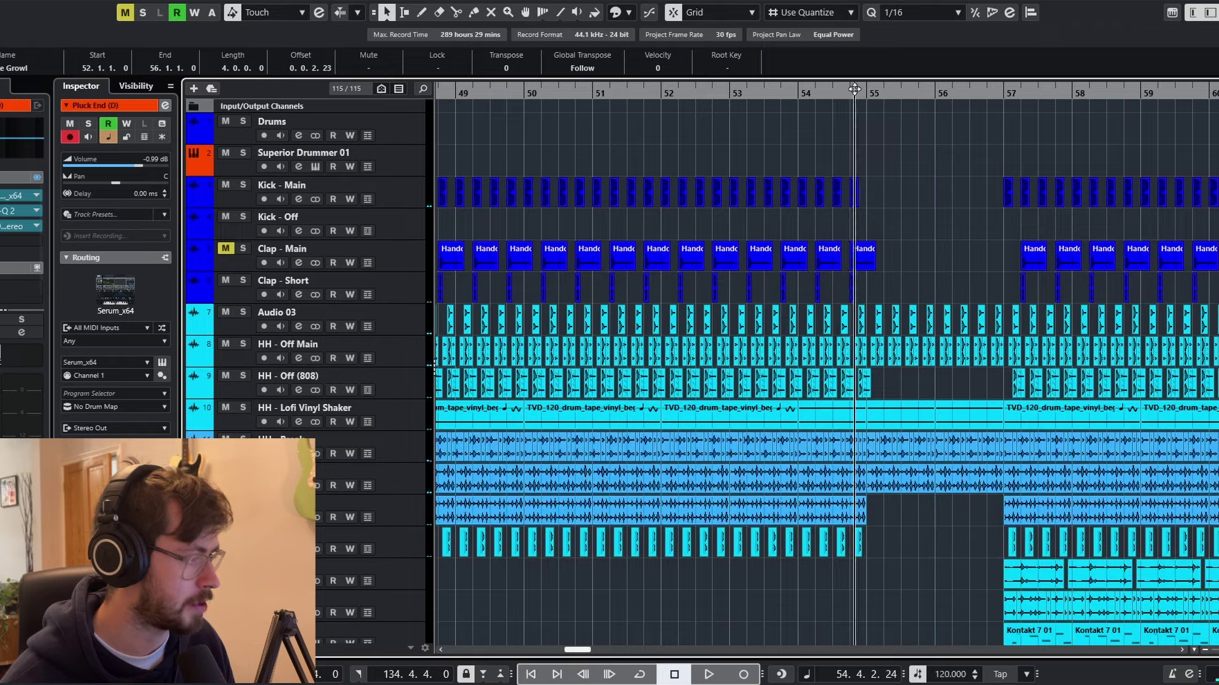
pyautogui.hscroll(4, 936, 293)
pyautogui.scroll(3, 692, 329)
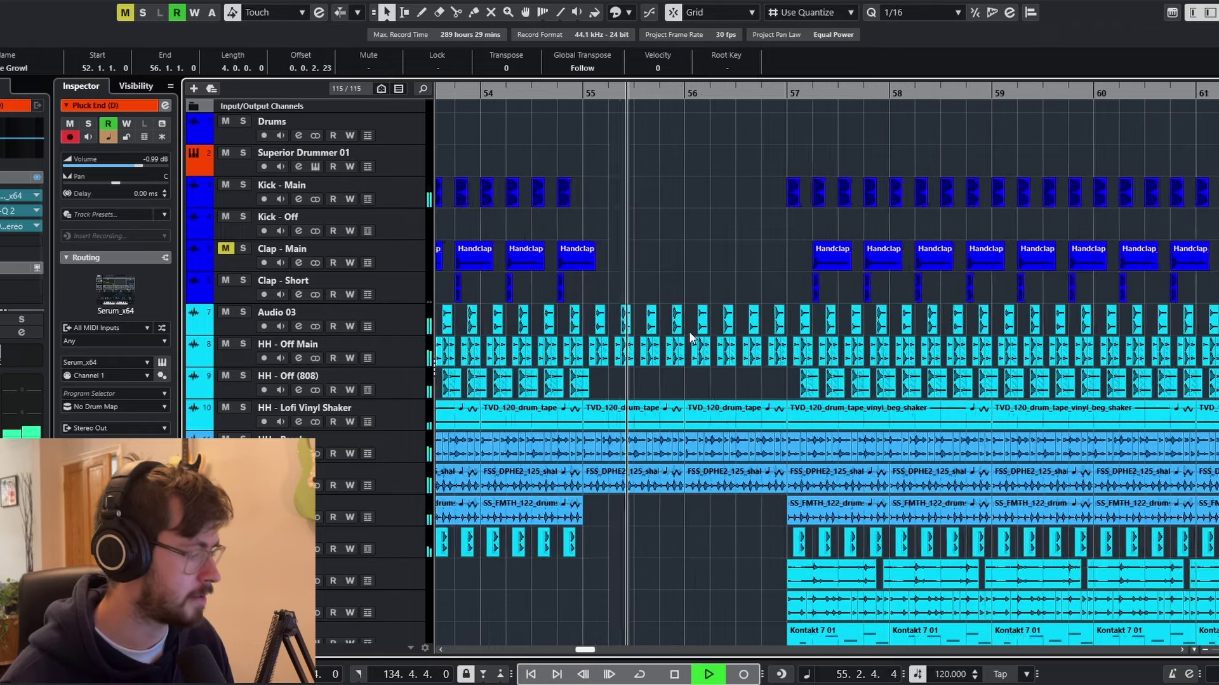
pyautogui.scroll(-5, 688, 331)
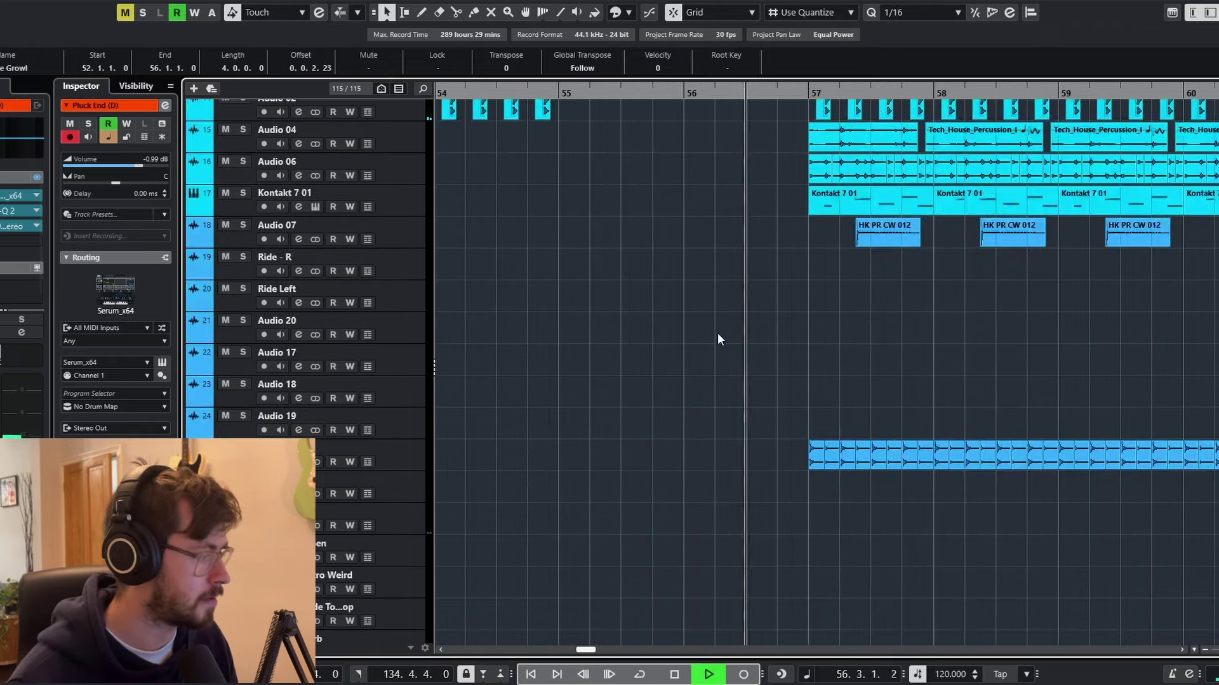
# Keep playing past bar 57 and examine the percussion tracks that enter there, from Audio 04 to Audio 08
pyautogui.scroll(-3, 881, 363)
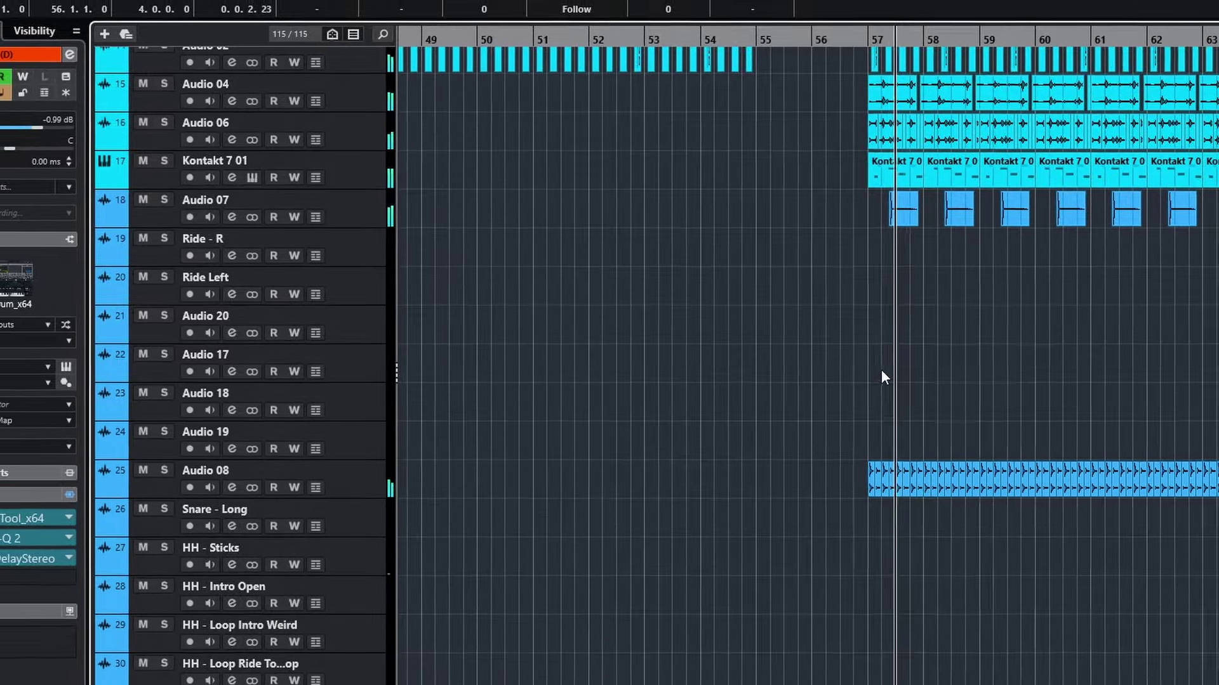
pyautogui.scroll(5, 702, 385)
pyautogui.scroll(3, 702, 385)
pyautogui.scroll(-4, 702, 384)
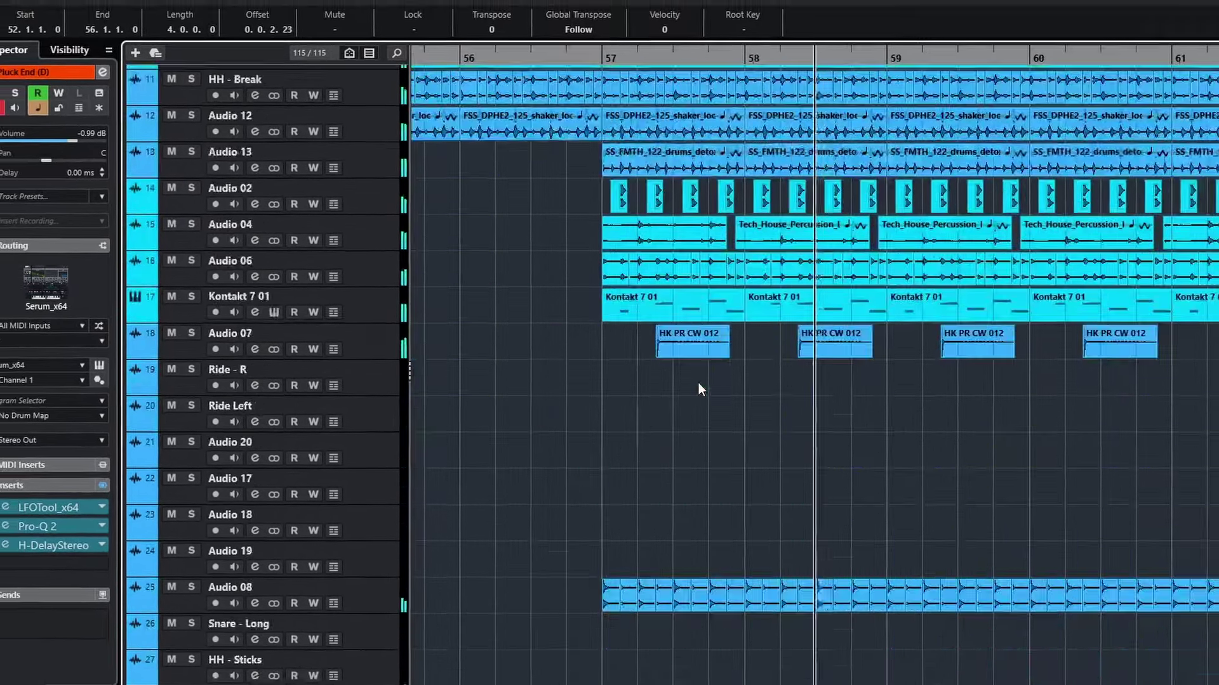
pyautogui.scroll(3, 697, 383)
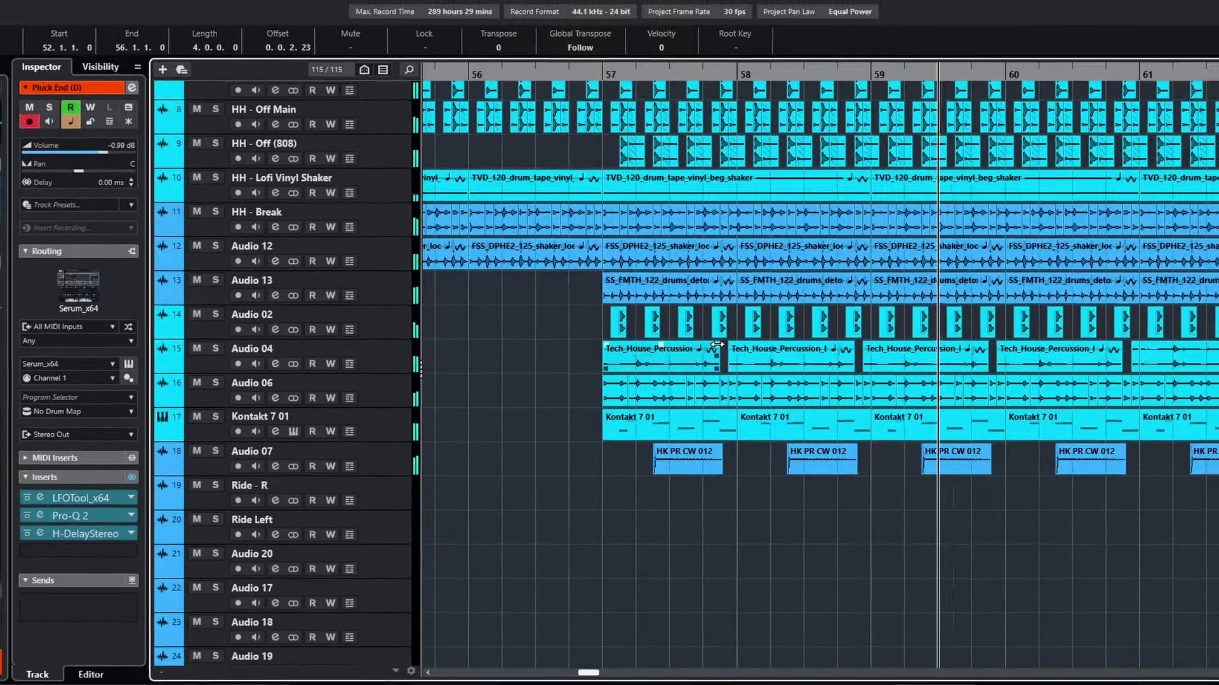
# Solo the percussion tracks from Audio 13 to Audio 07 and play them from just before bar 57
pyautogui.scroll(-4, 720, 345)
pyautogui.scroll(-5, 715, 346)
pyautogui.scroll(6, 714, 346)
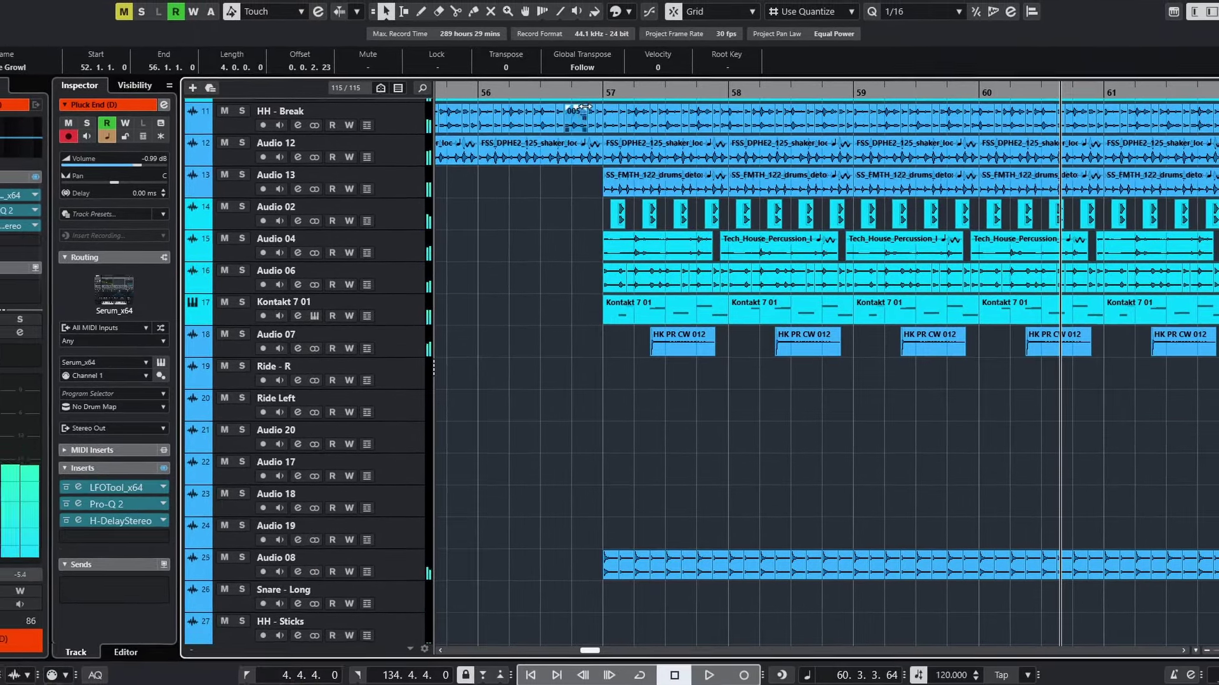
pyautogui.click(602, 89)
pyautogui.click(594, 96)
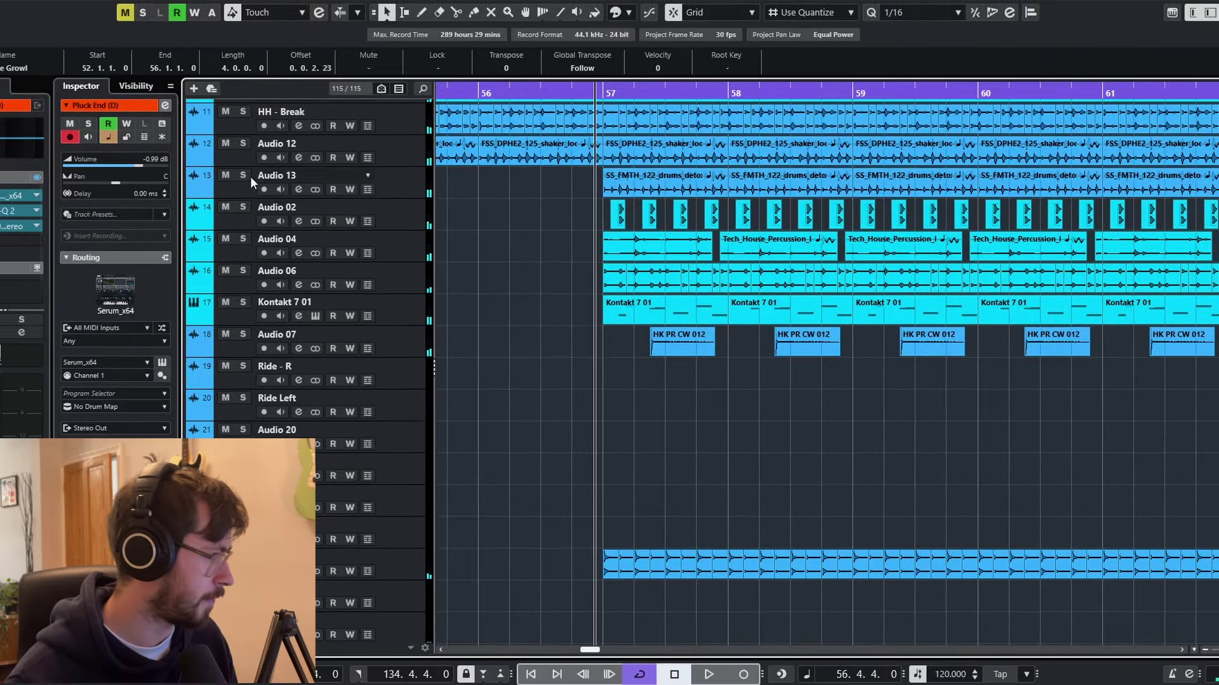
pyautogui.moveTo(242, 239); pyautogui.dragTo(247, 335)
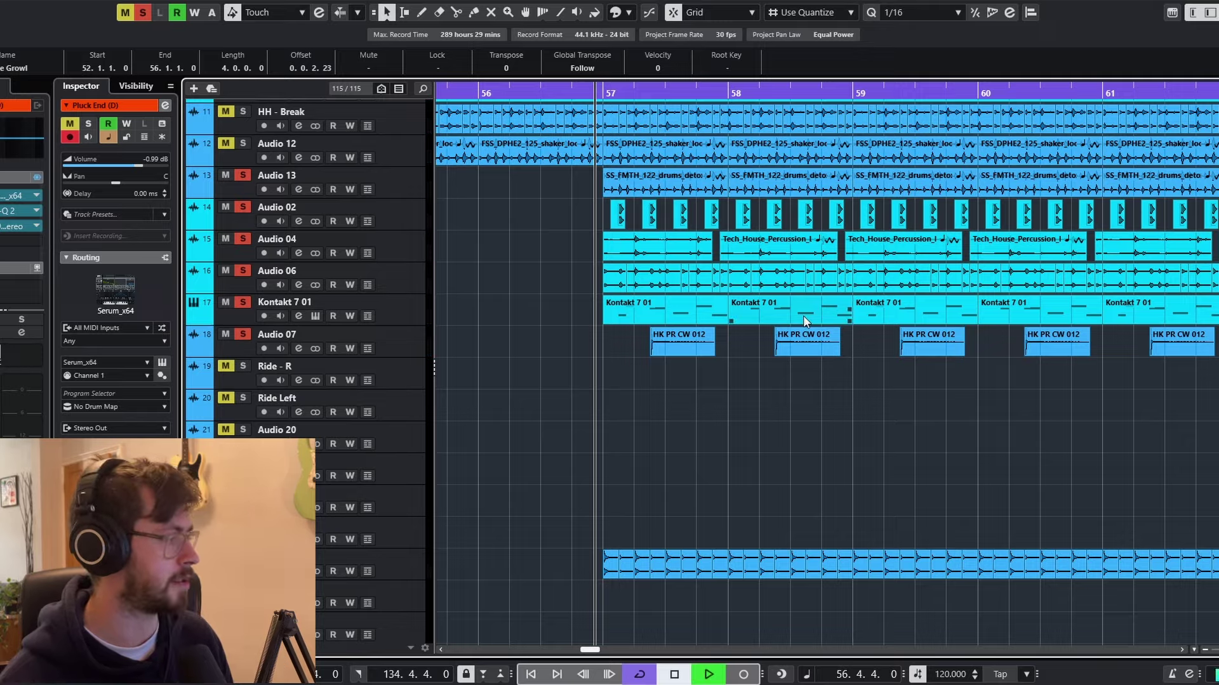
pyautogui.press('space')
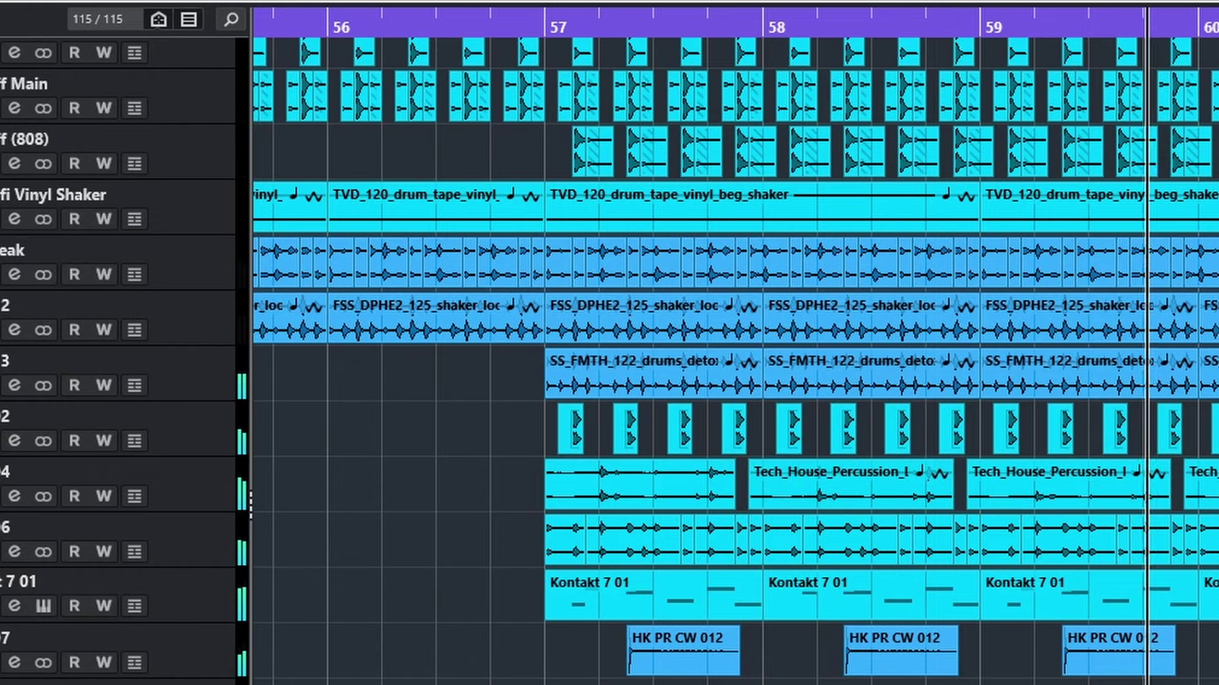
pyautogui.press('space')
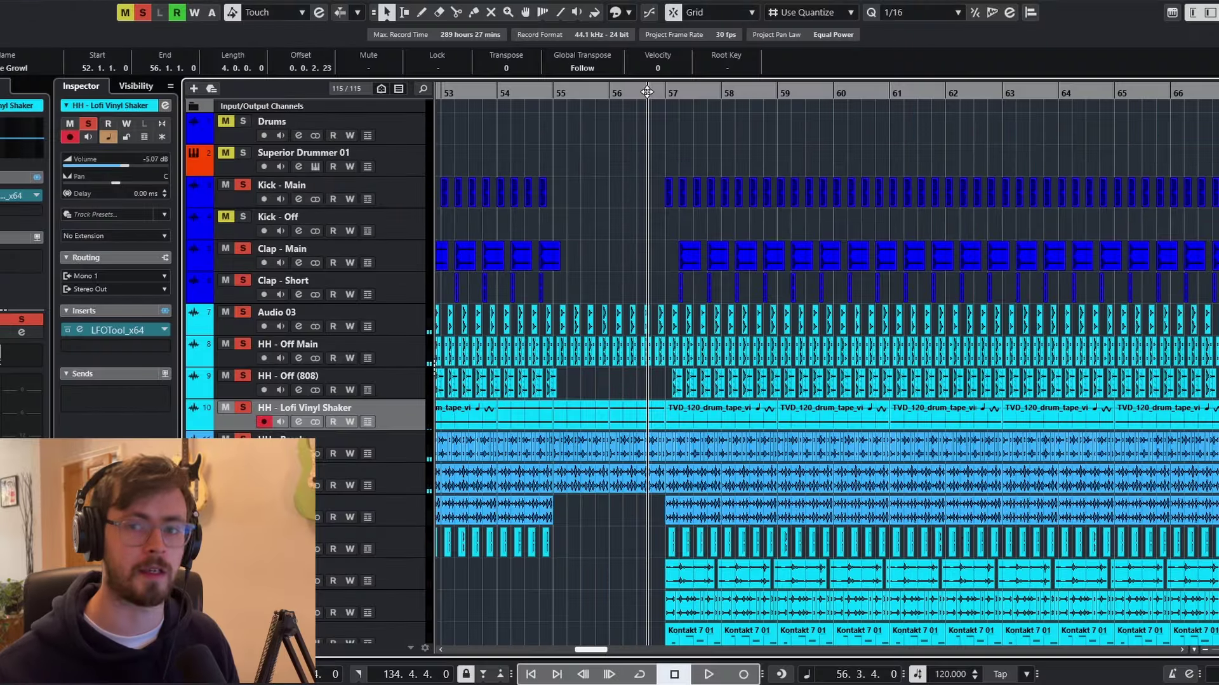
# Play the soloed drum and percussion tracks from the end of bar 56, add Audio 07 to the solo, and clear all solos
pyautogui.press('space')
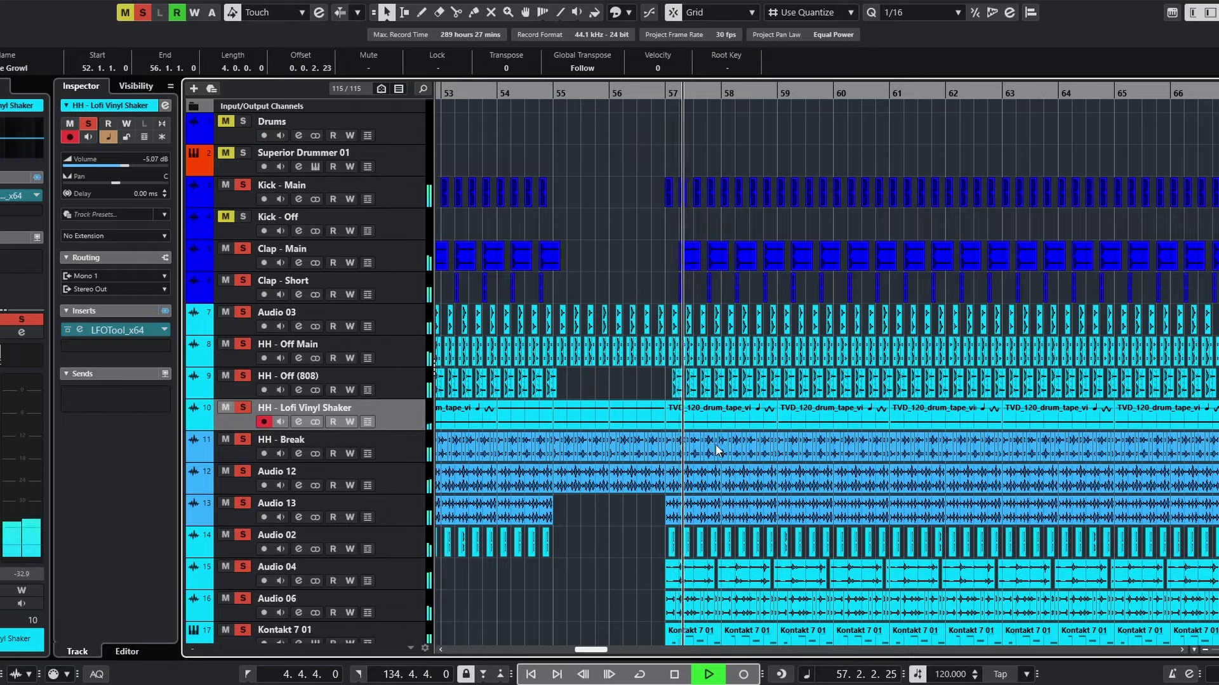
pyautogui.keyDown('ctrl'); pyautogui.scroll(3, 715, 445); pyautogui.keyUp('ctrl')
pyautogui.scroll(-5, 715, 444)
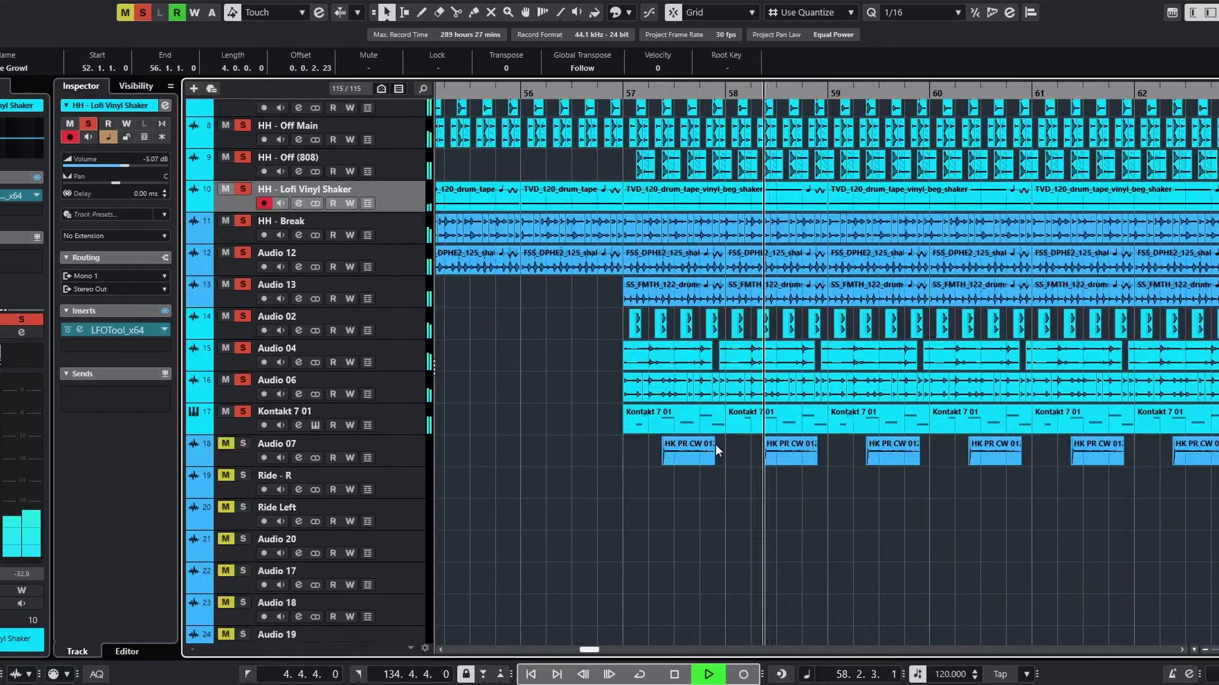
pyautogui.click(225, 443)
pyautogui.click(242, 444)
pyautogui.click(685, 455)
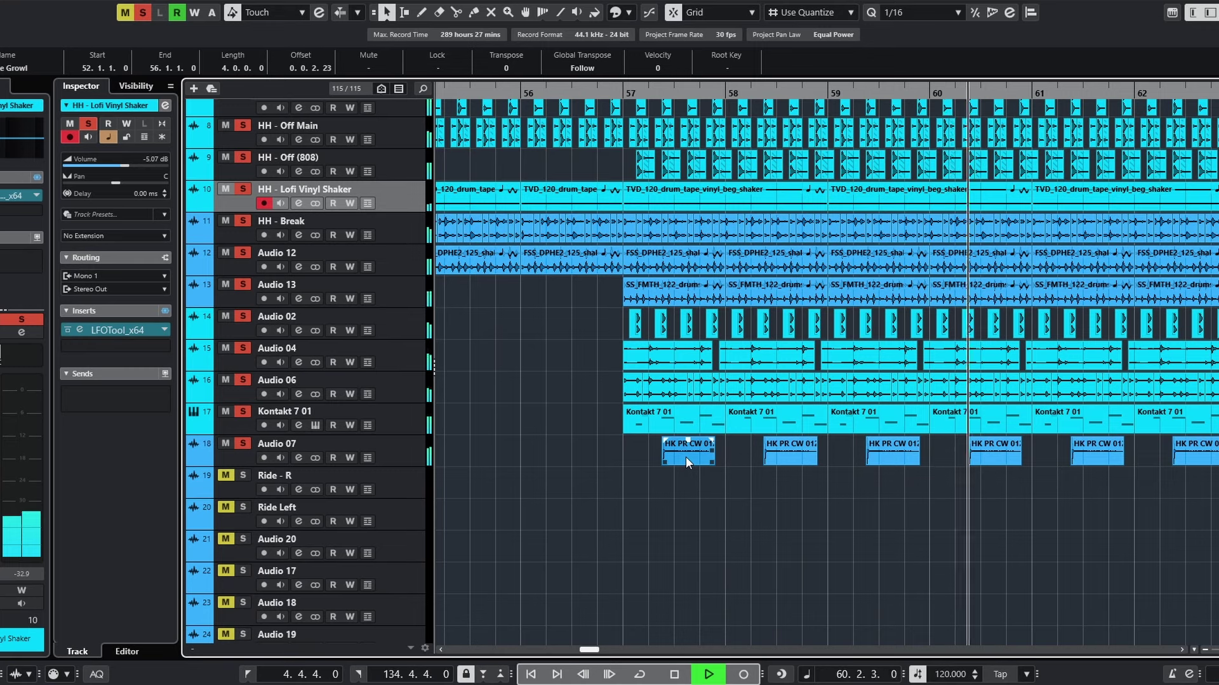
pyautogui.click(653, 452)
pyautogui.press('space')
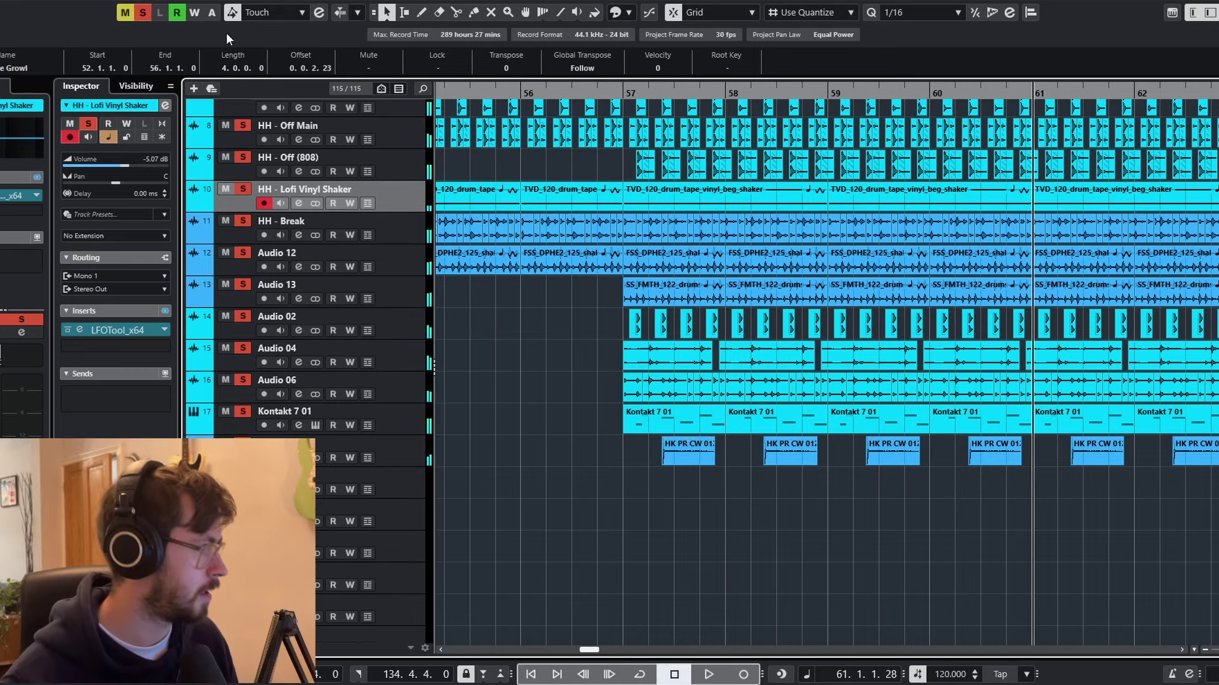
pyautogui.click(149, 14)
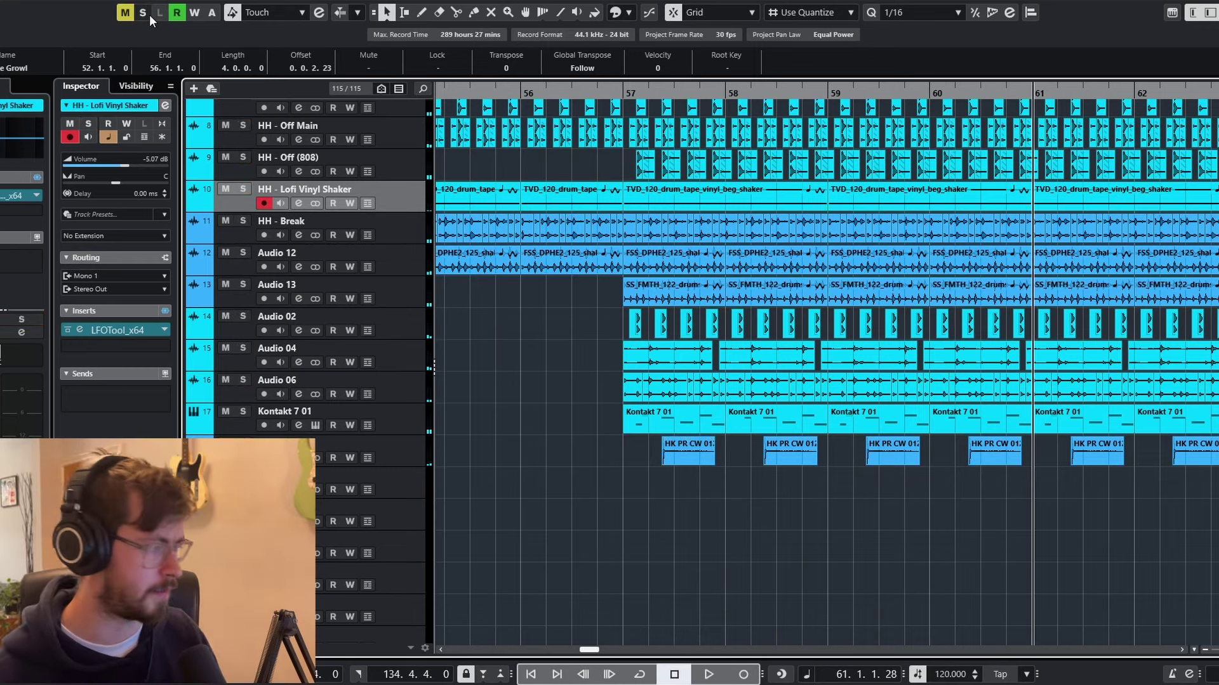
# Play the full mix and examine the melodic, bass, pad and vocal tracks up to bar 74, ending on the lower Pluck End (D) track
pyautogui.click(598, 93)
pyautogui.press('space')
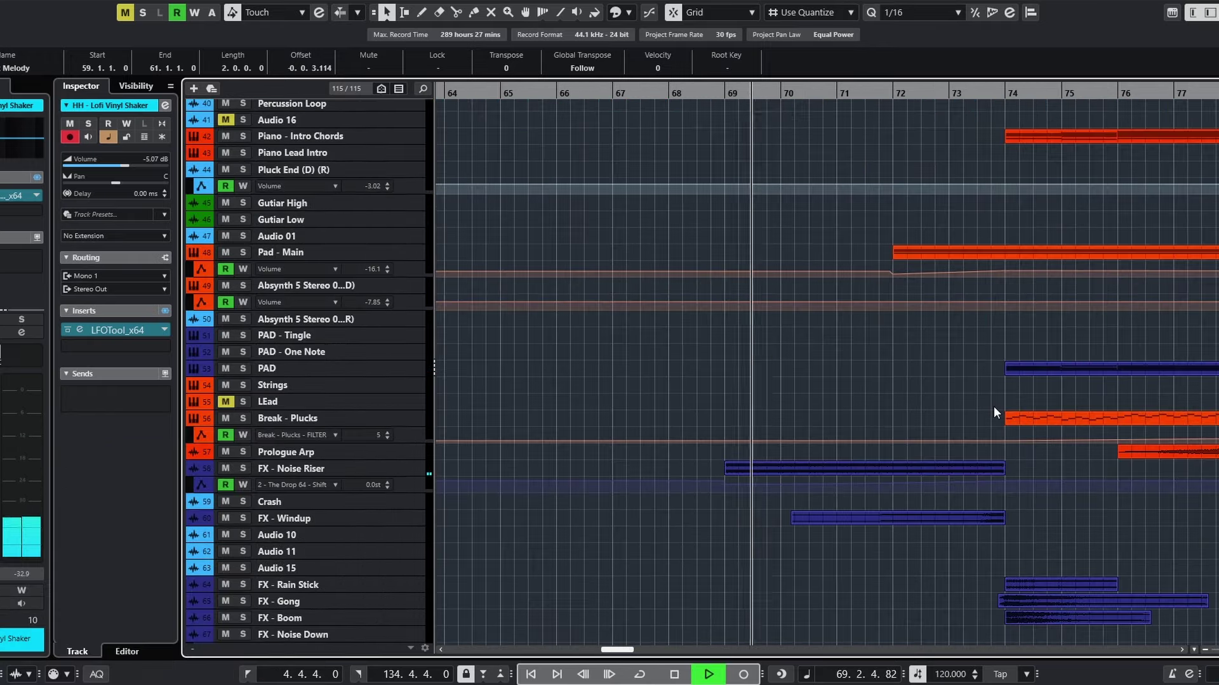
pyautogui.scroll(-6, 993, 406)
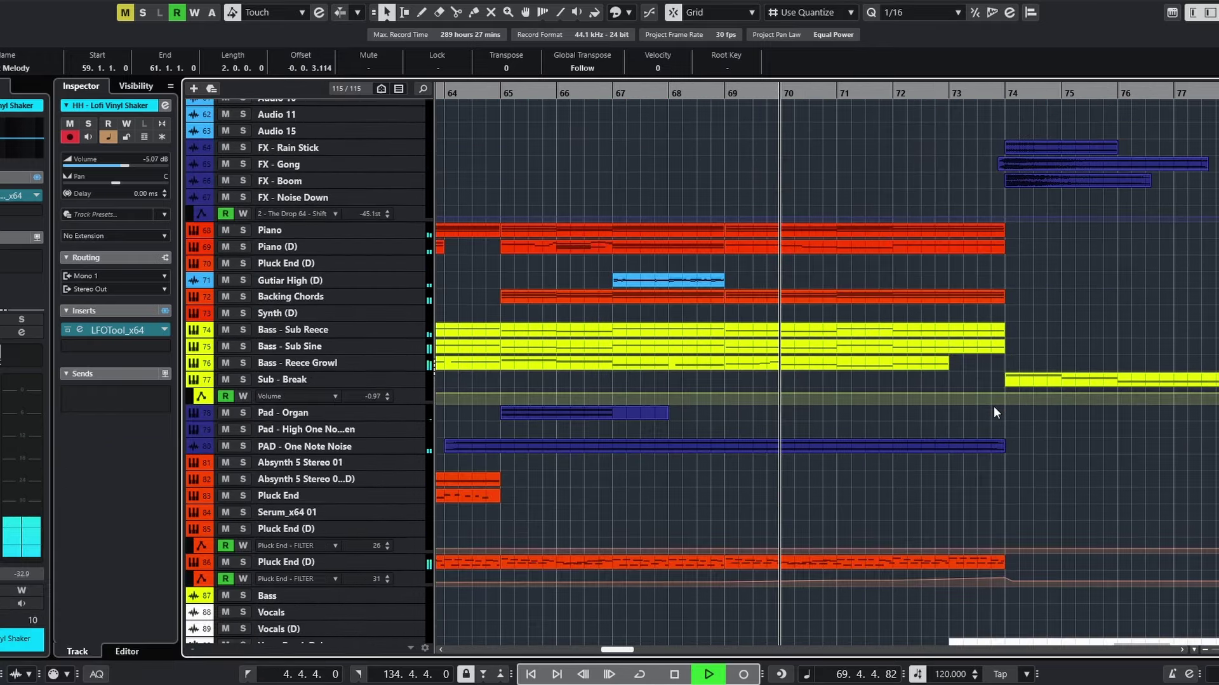
pyautogui.scroll(-2, 992, 406)
pyautogui.scroll(-4, 993, 406)
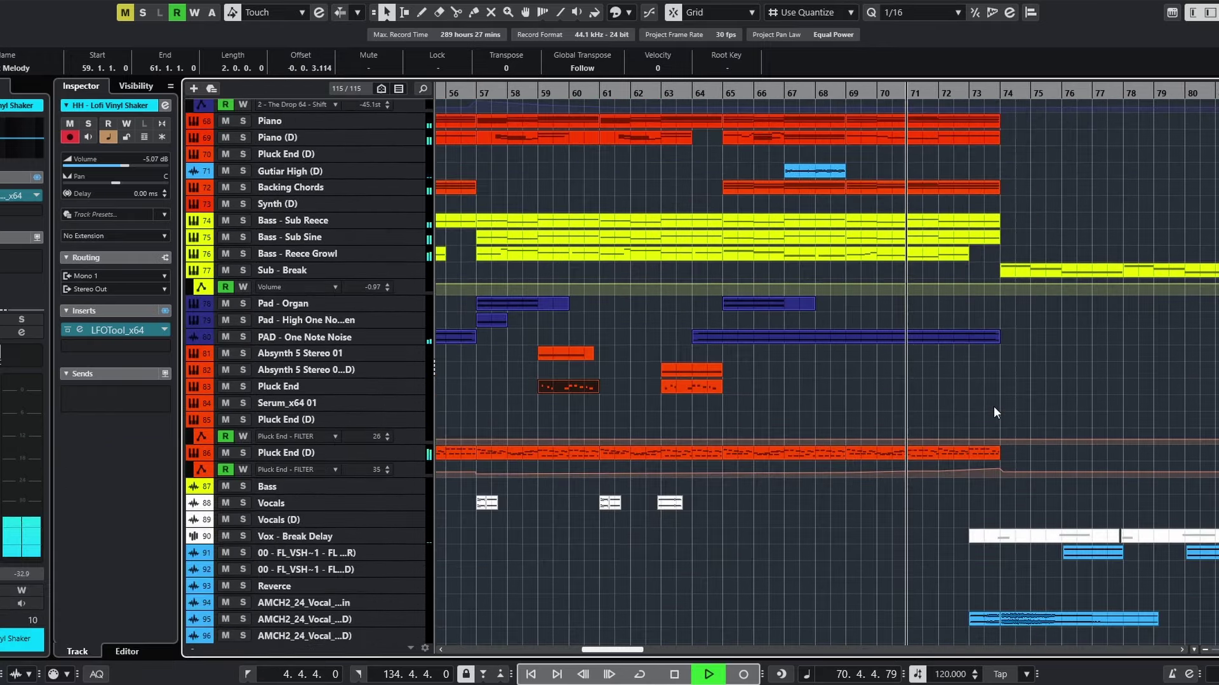
pyautogui.scroll(-2, 985, 406)
pyautogui.hotkey('shift', 'h')
pyautogui.scroll(-2, 984, 407)
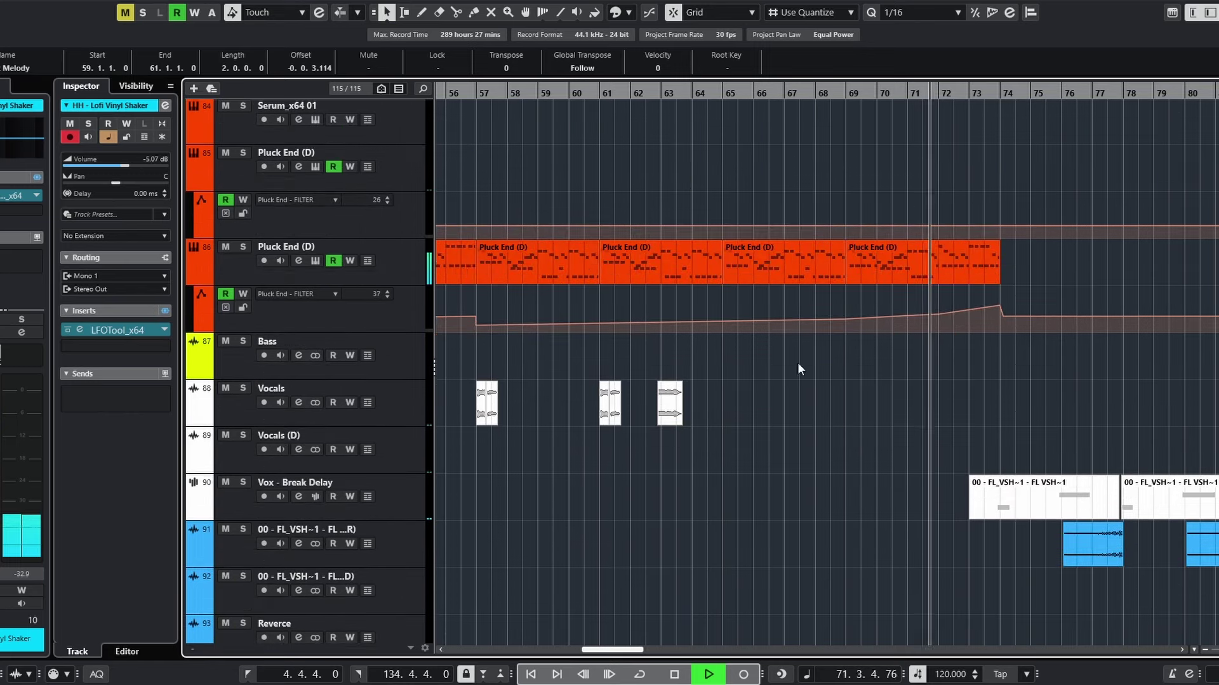
# Solo the lower Pluck End (D) track, play it from bar 69 while examining its rising filter automation, and remove the solo
pyautogui.click(243, 247)
pyautogui.press('space')
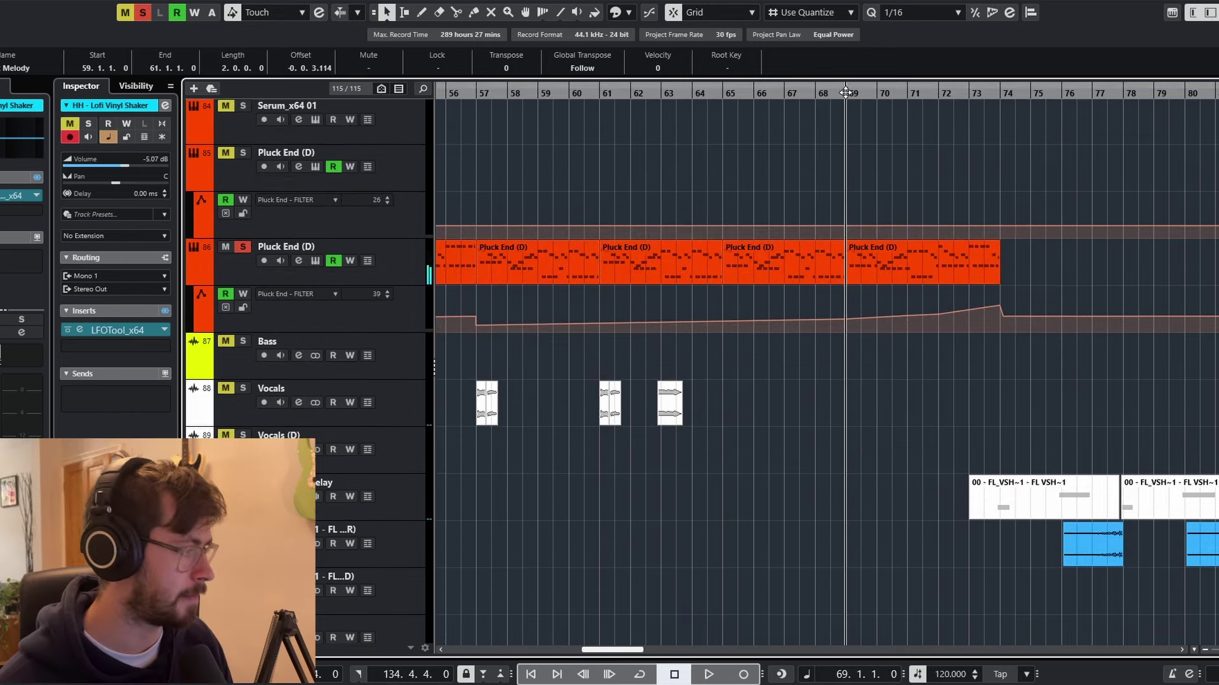
pyautogui.click(927, 260)
pyautogui.press('space')
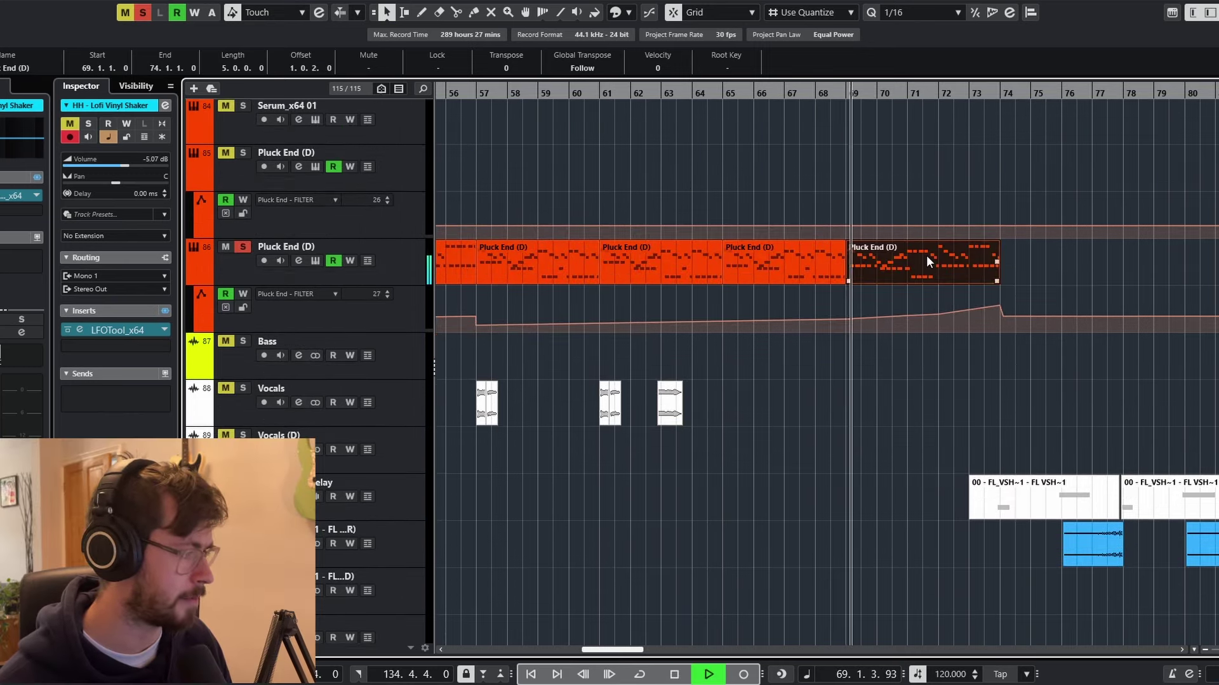
pyautogui.click(292, 245)
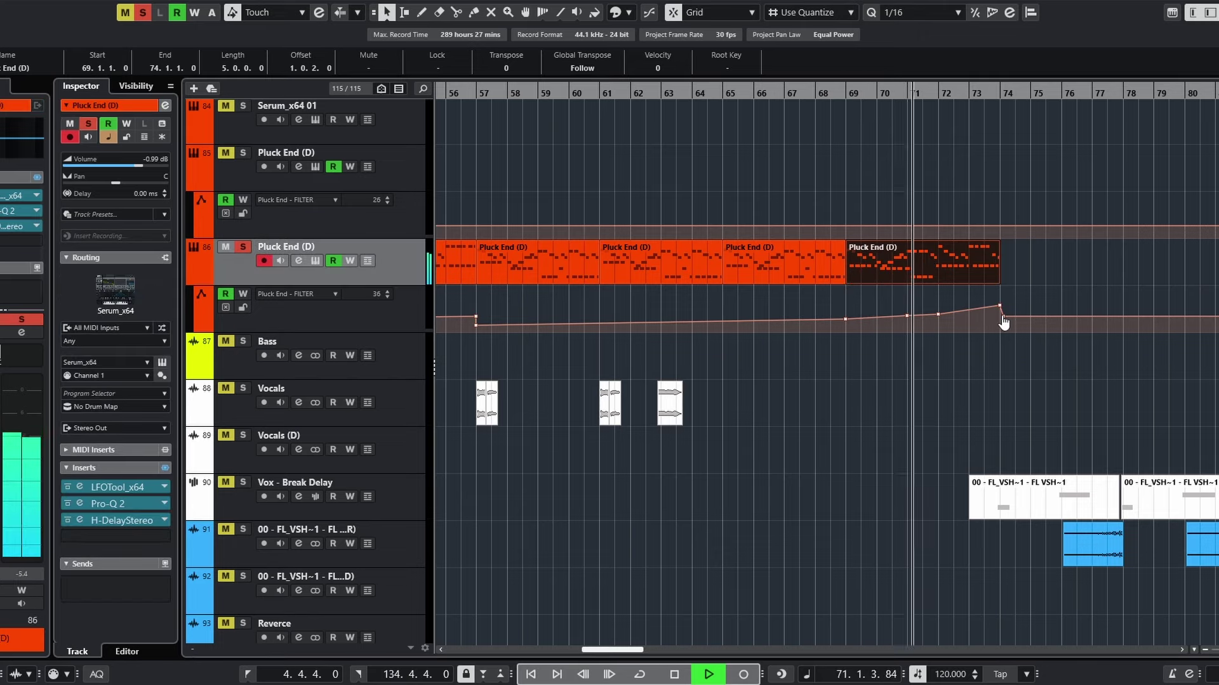
pyautogui.moveTo(1002, 318)
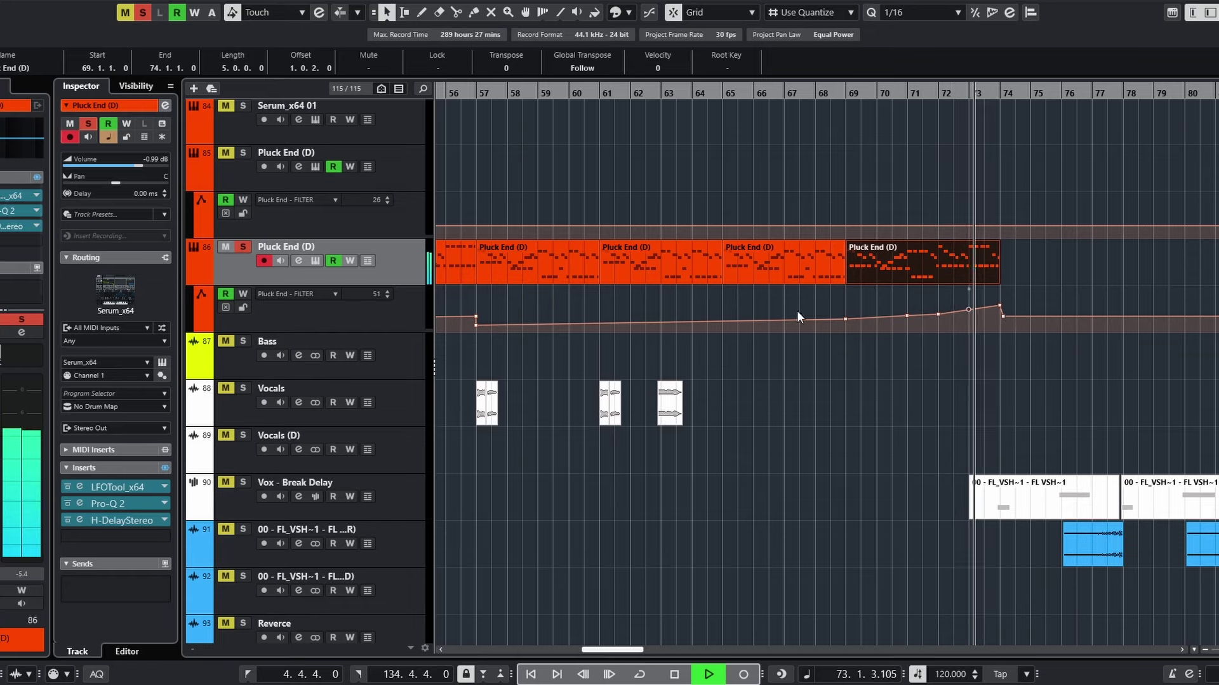
pyautogui.click(241, 247)
pyautogui.press('space')
# Play the full mix into the break at bar 74 and survey the layers across the whole arrangement
pyautogui.click(933, 93)
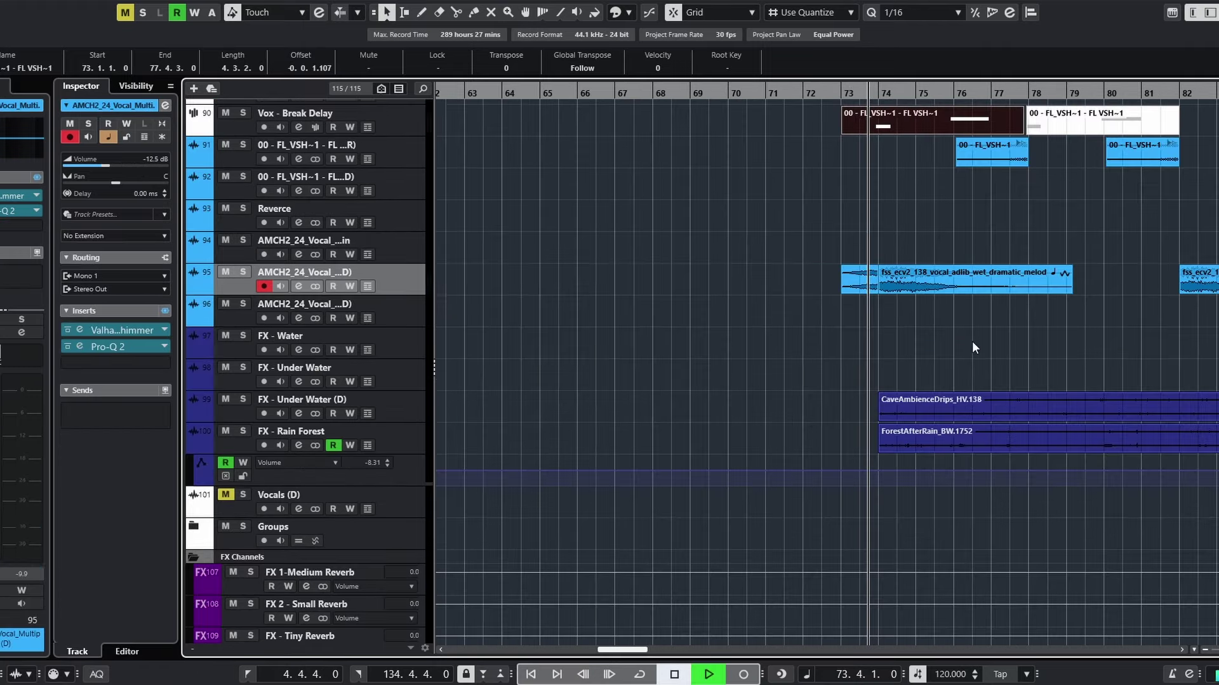
pyautogui.hotkey('shift', 'g')
pyautogui.hotkey('shift', 'g')
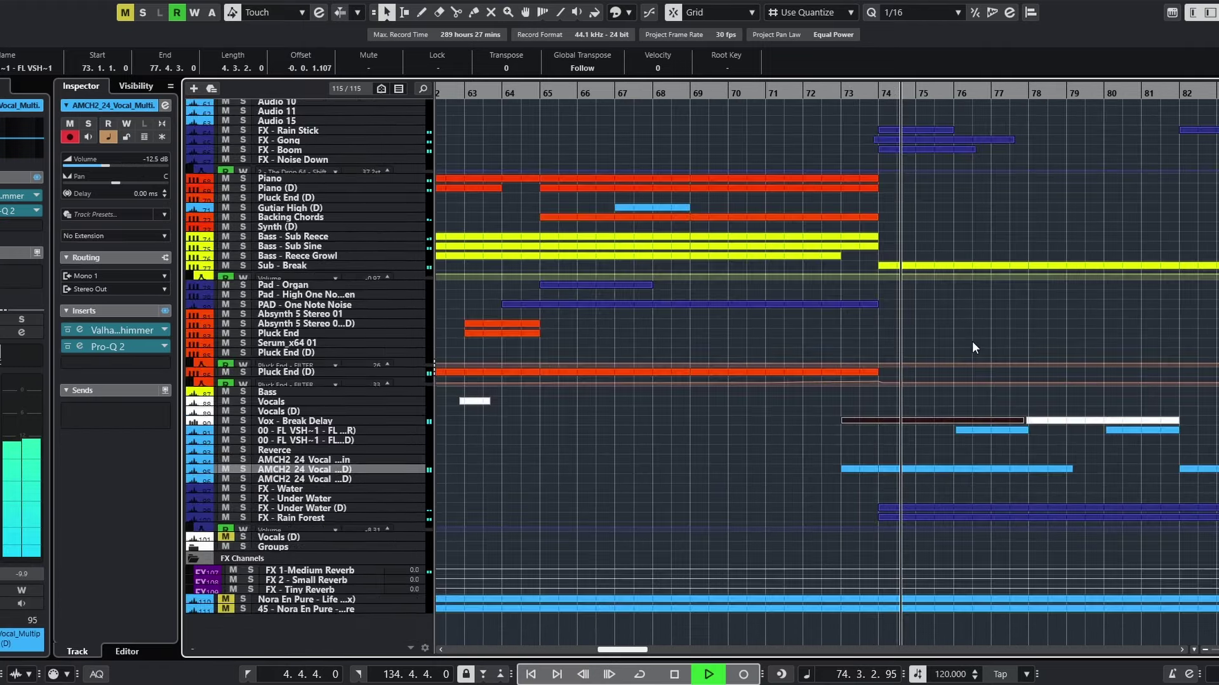
pyautogui.scroll(-2, 973, 341)
pyautogui.scroll(3, 978, 378)
pyautogui.hscroll(2, 988, 413)
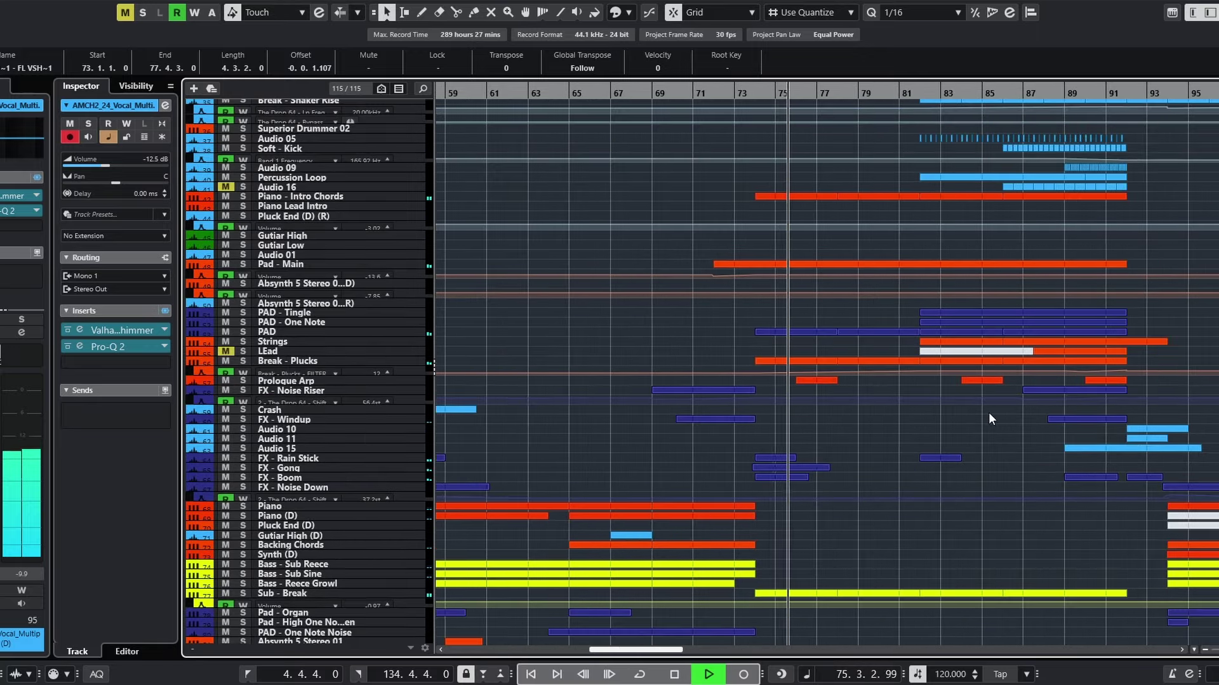
pyautogui.scroll(-5, 893, 446)
# Keep playing past bar 76 and examine the break's vocal and nature effect tracks, from Vox - Break Delay to FX - Rain Forest
pyautogui.hotkey('shift', 'h')
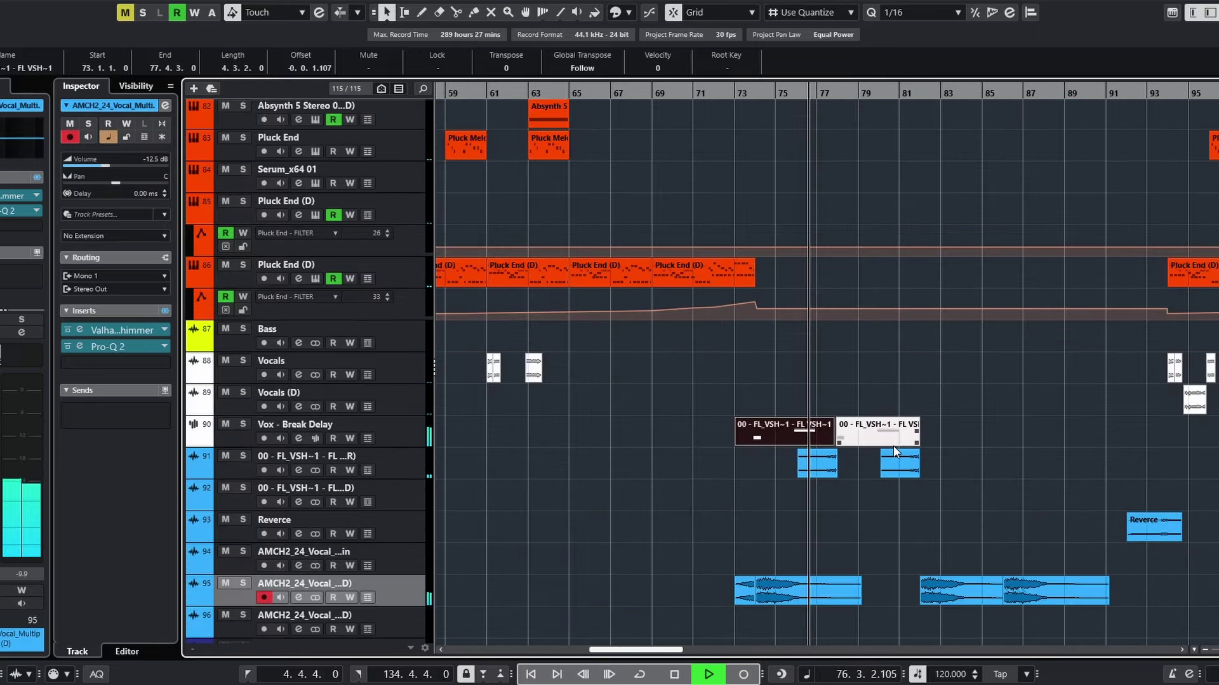
pyautogui.scroll(-3, 893, 446)
pyautogui.press('h')
pyautogui.scroll(-3, 859, 470)
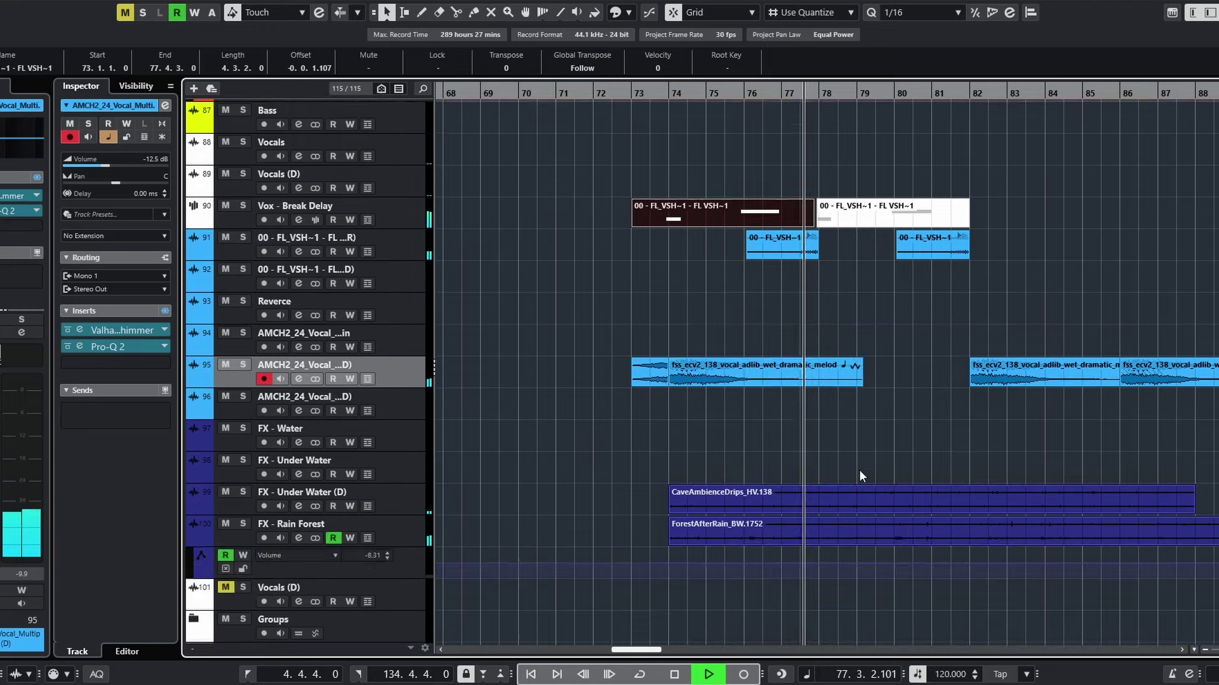
pyautogui.scroll(-3, 859, 470)
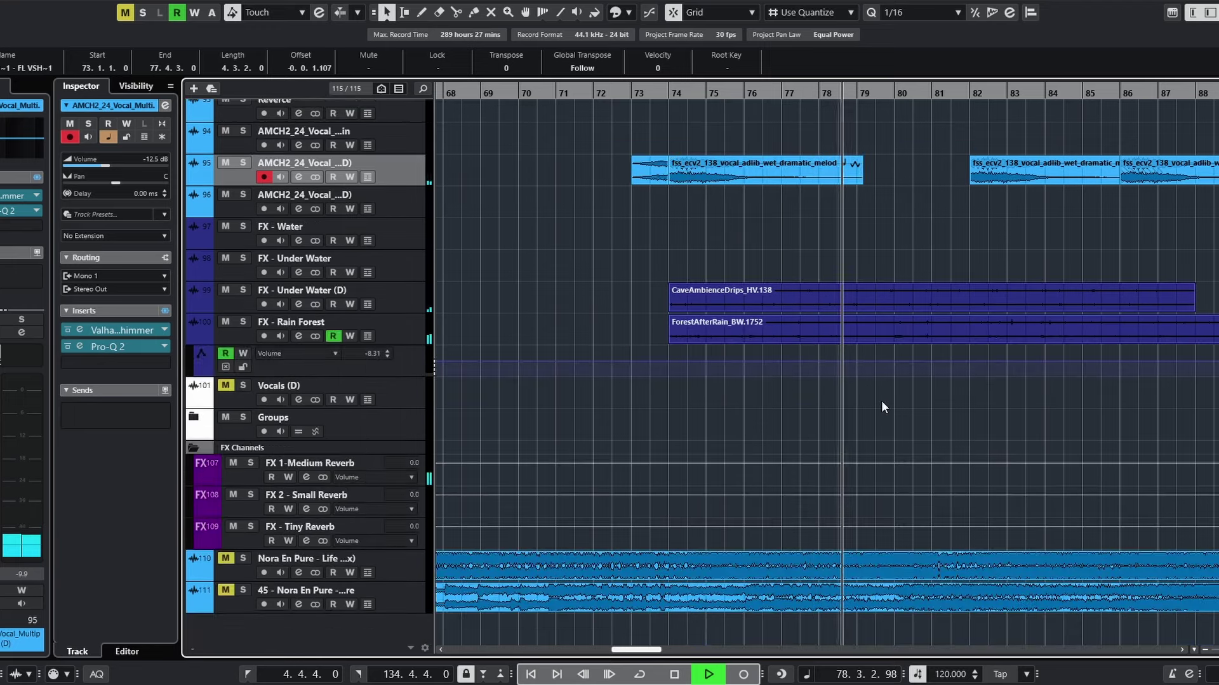
pyautogui.scroll(12, 895, 426)
pyautogui.scroll(-2, 896, 427)
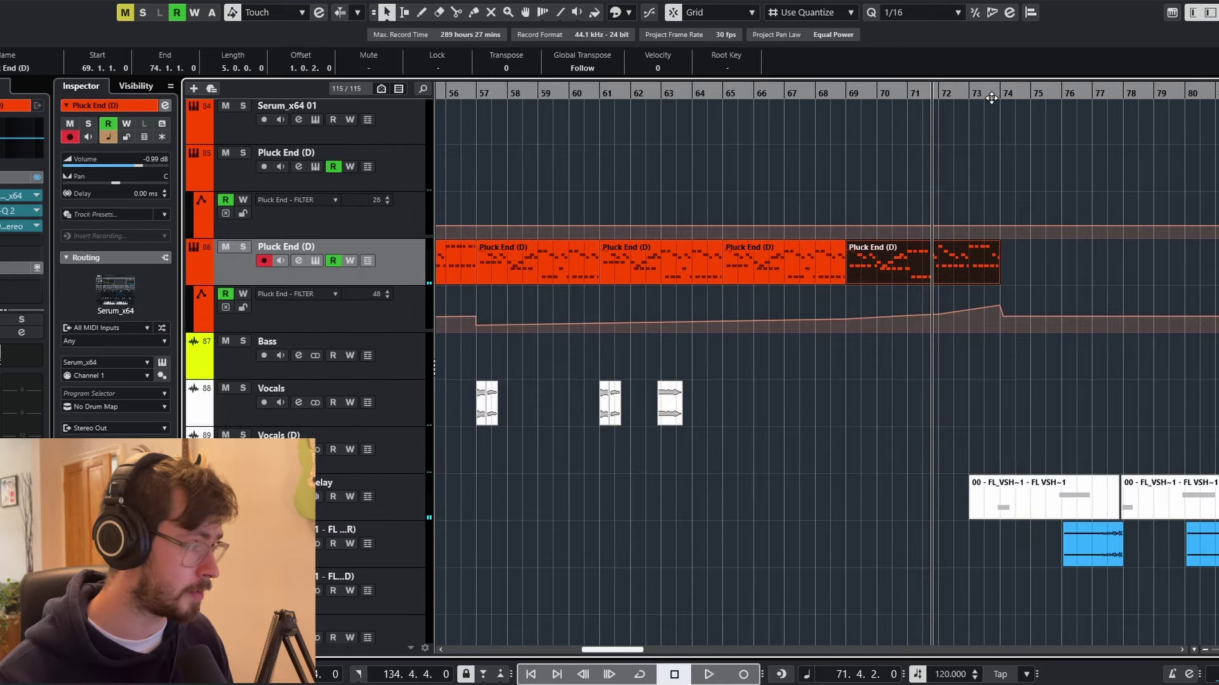
# Place the playhead near the end of bar 73 and examine the Vox - Break Delay and vocal ad-lib clips around it
pyautogui.click(992, 98)
pyautogui.hscroll(3, 1004, 398)
pyautogui.hotkey('shift', 'h')
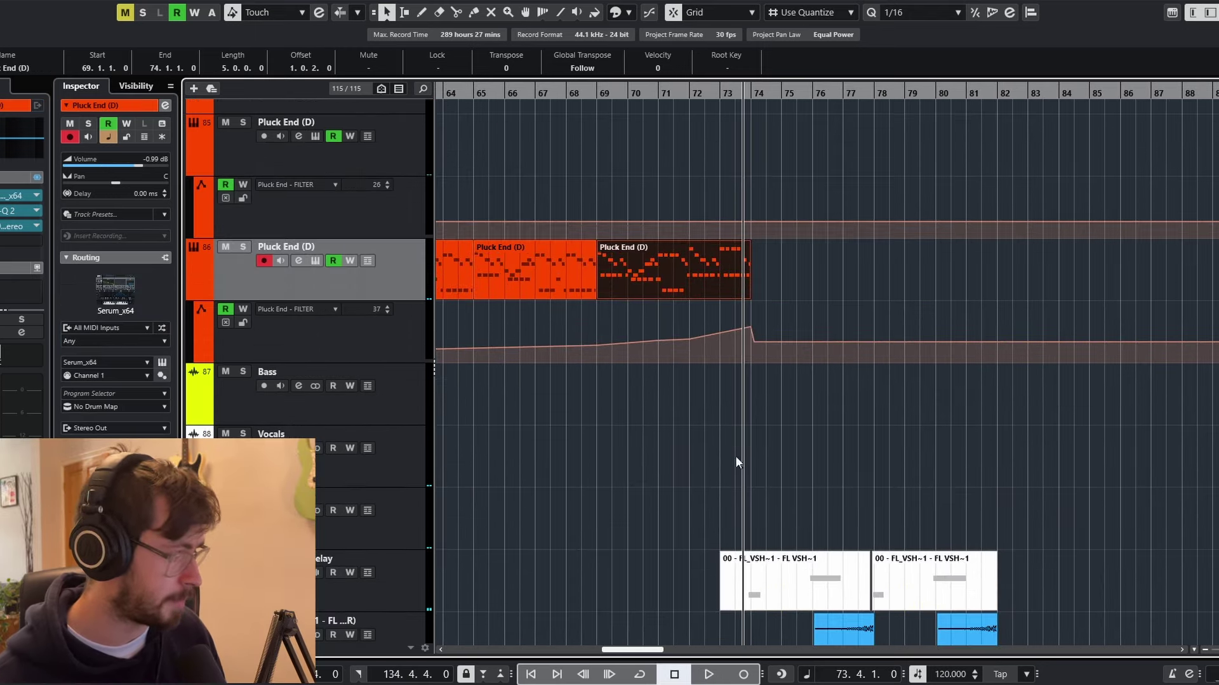
pyautogui.scroll(4, 771, 476)
pyautogui.scroll(-5, 771, 476)
pyautogui.scroll(-5, 771, 475)
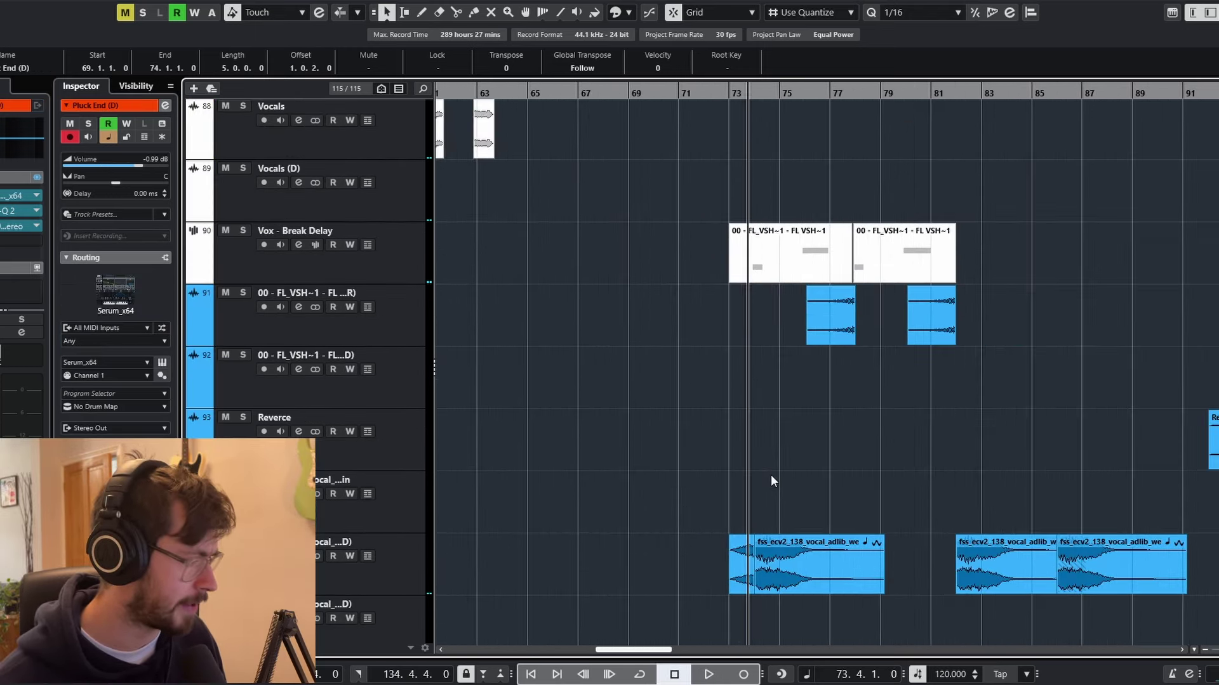
pyautogui.scroll(-2, 770, 475)
pyautogui.hscroll(-3, 776, 473)
pyautogui.scroll(3, 1032, 432)
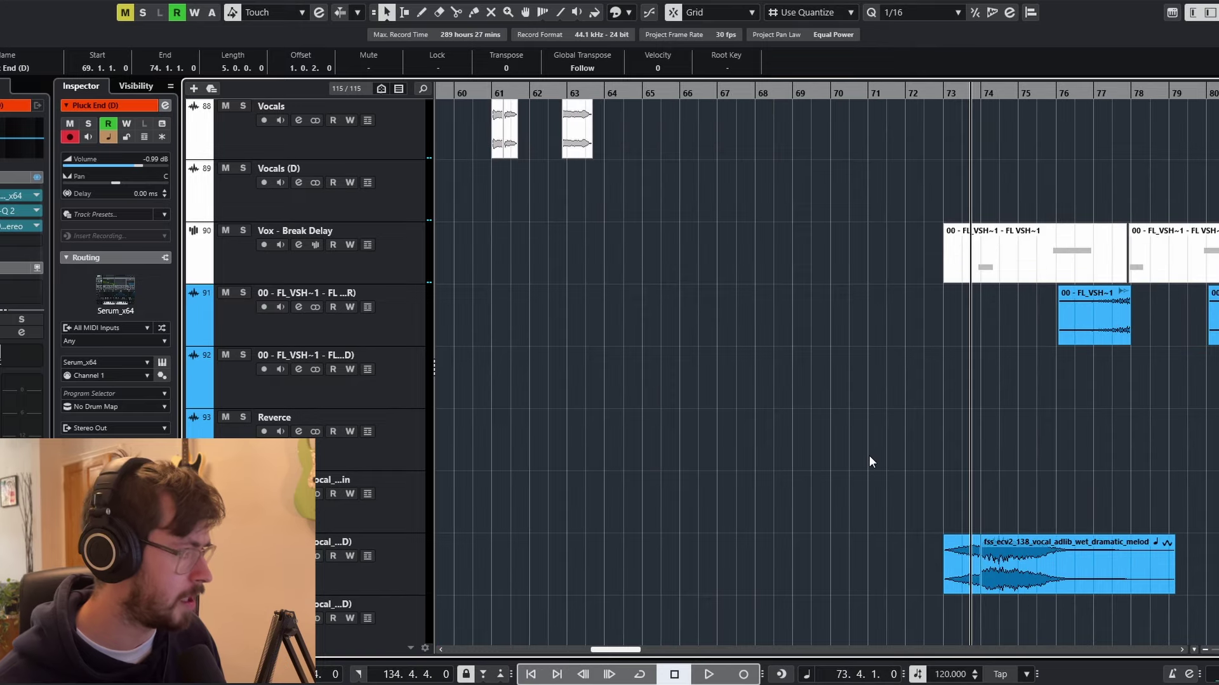
# Solo the Vocals track and play its clips at bar 57 from the end of bar 56
pyautogui.hscroll(-4, 871, 444)
pyautogui.scroll(5, 720, 268)
pyautogui.click(575, 94)
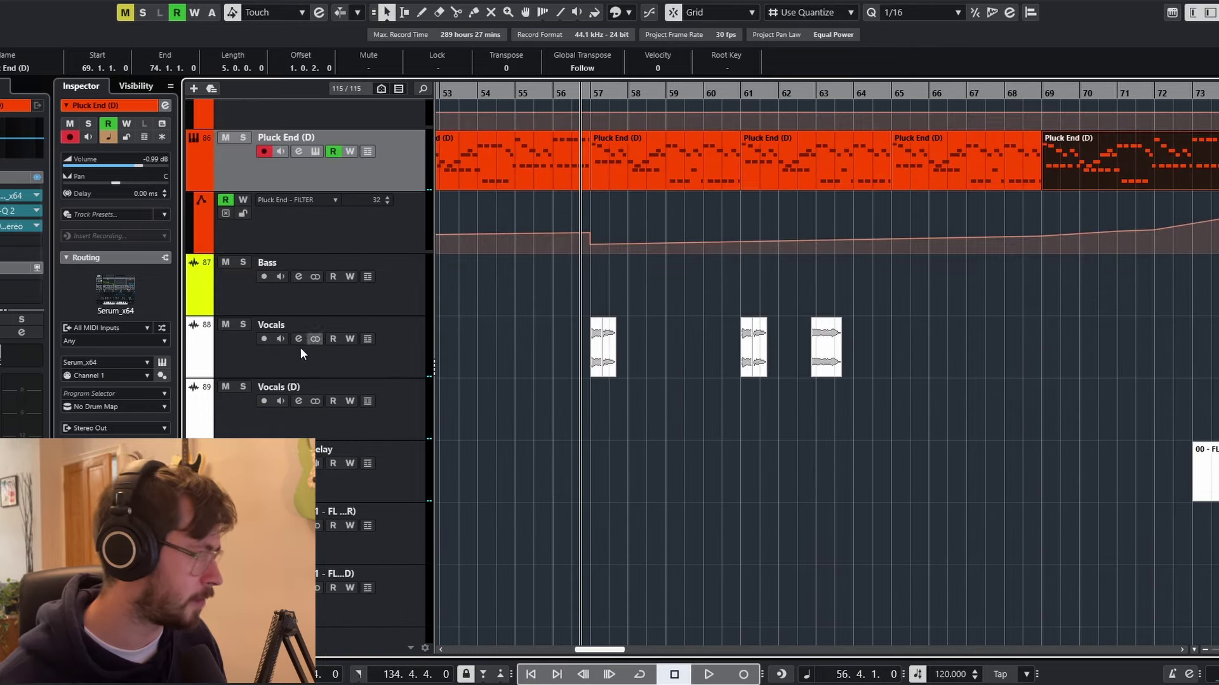
pyautogui.click(274, 326)
pyautogui.press('s')
pyautogui.press('space')
pyautogui.press('h')
pyautogui.press('h')
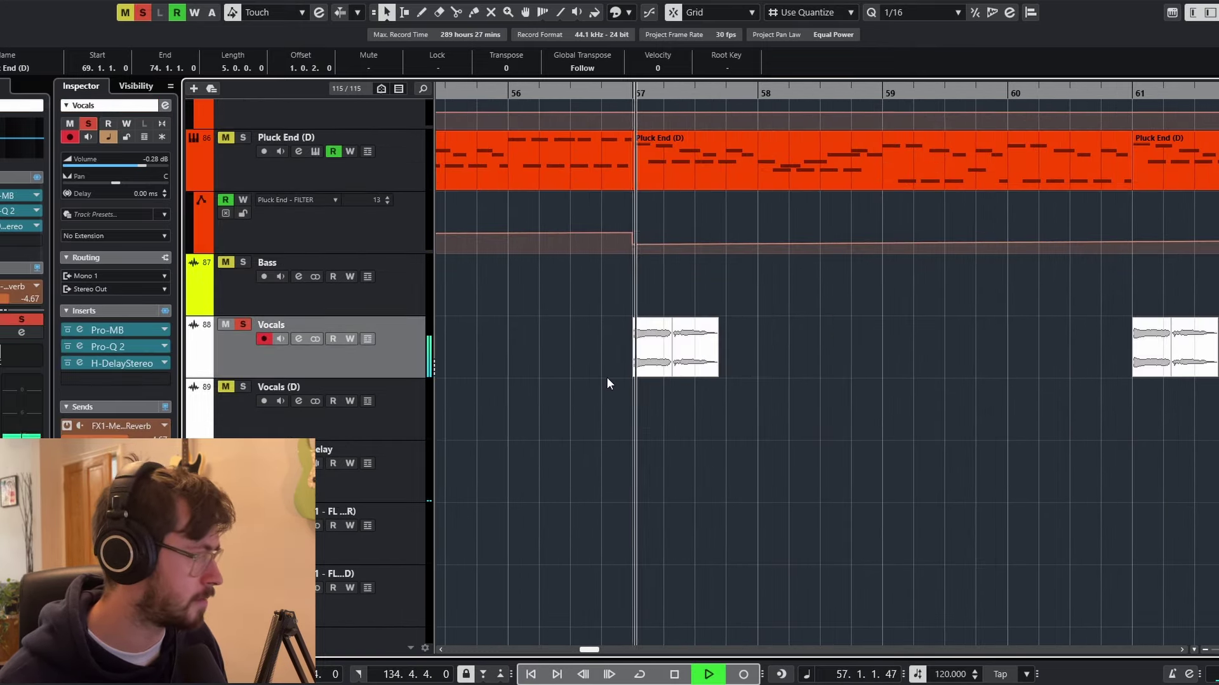
pyautogui.press('space')
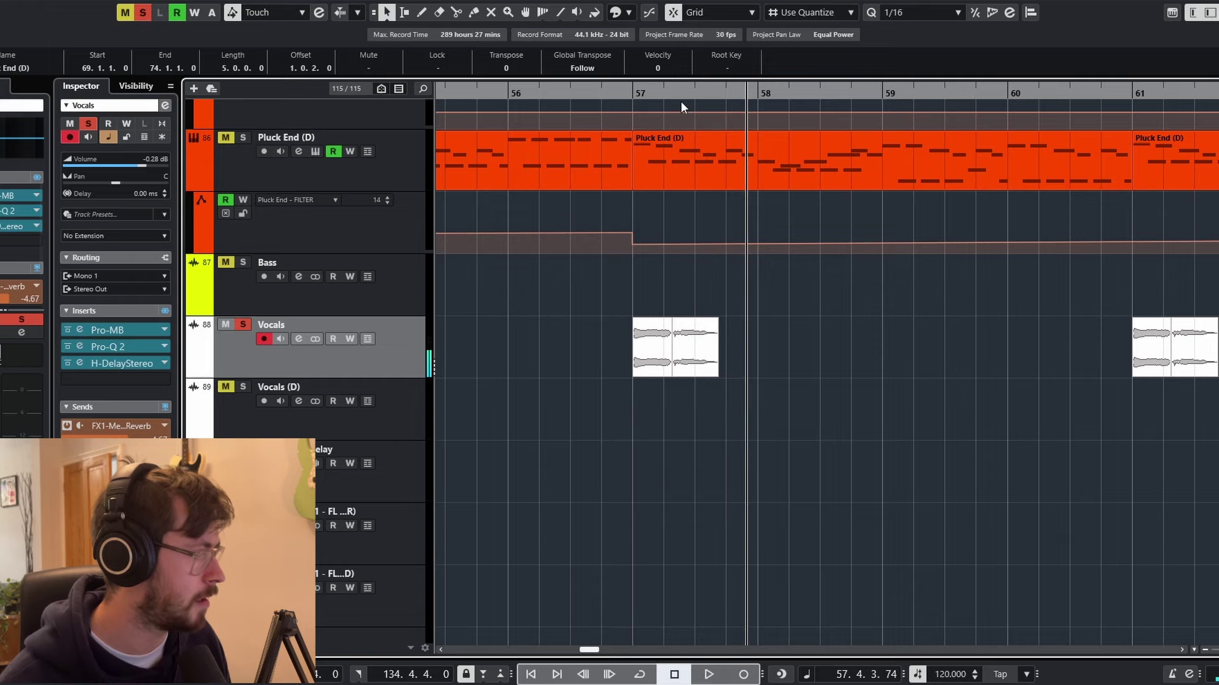
# Place the playhead in the second vocal clip of bar 57, view it closely, and remove the Vocals solo
pyautogui.click(680, 101)
pyautogui.press('h')
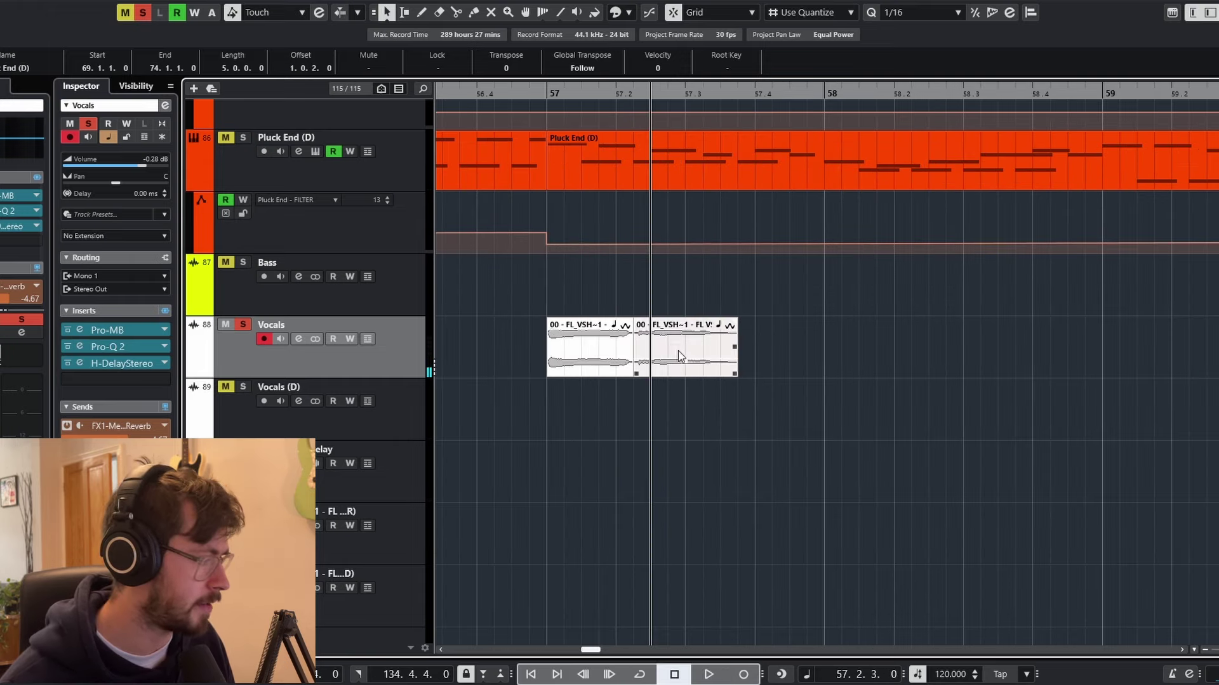
pyautogui.press('s')
# Return to the break's vocal clips and place the playhead near the end of bar 73
pyautogui.hotkey('shift', 'g')
pyautogui.hotkey('shift', 'g')
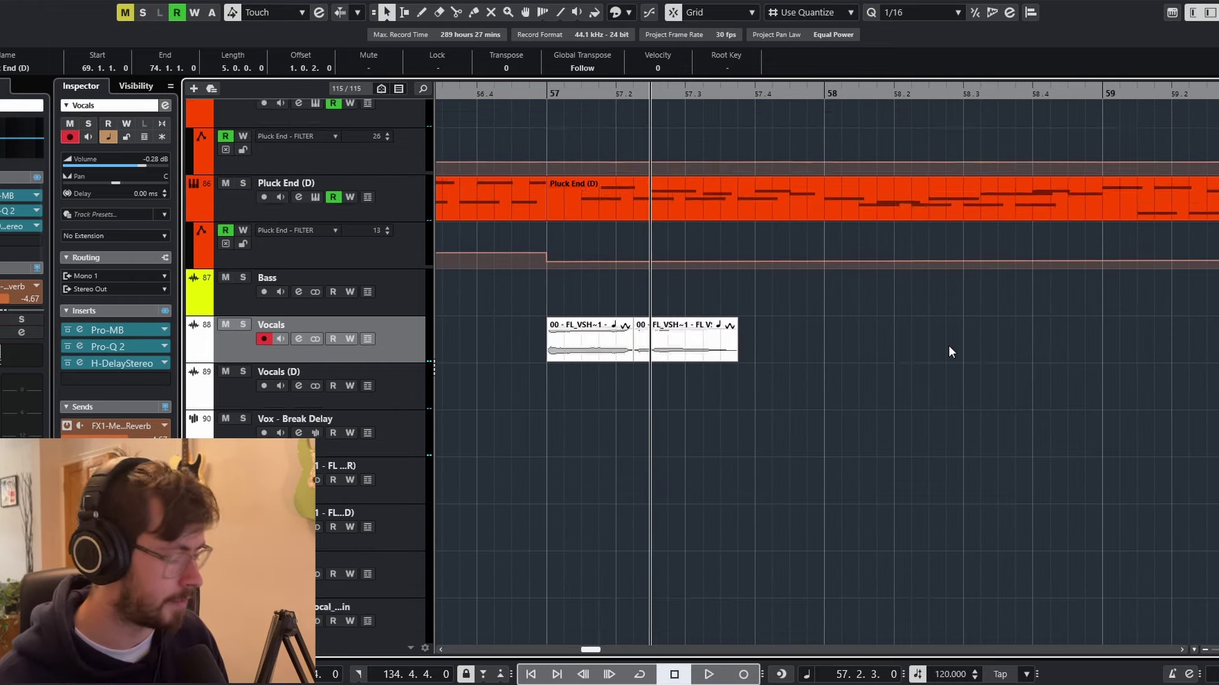
pyautogui.press('g')
pyautogui.press('g')
pyautogui.hscroll(3, 957, 410)
pyautogui.scroll(-5, 957, 410)
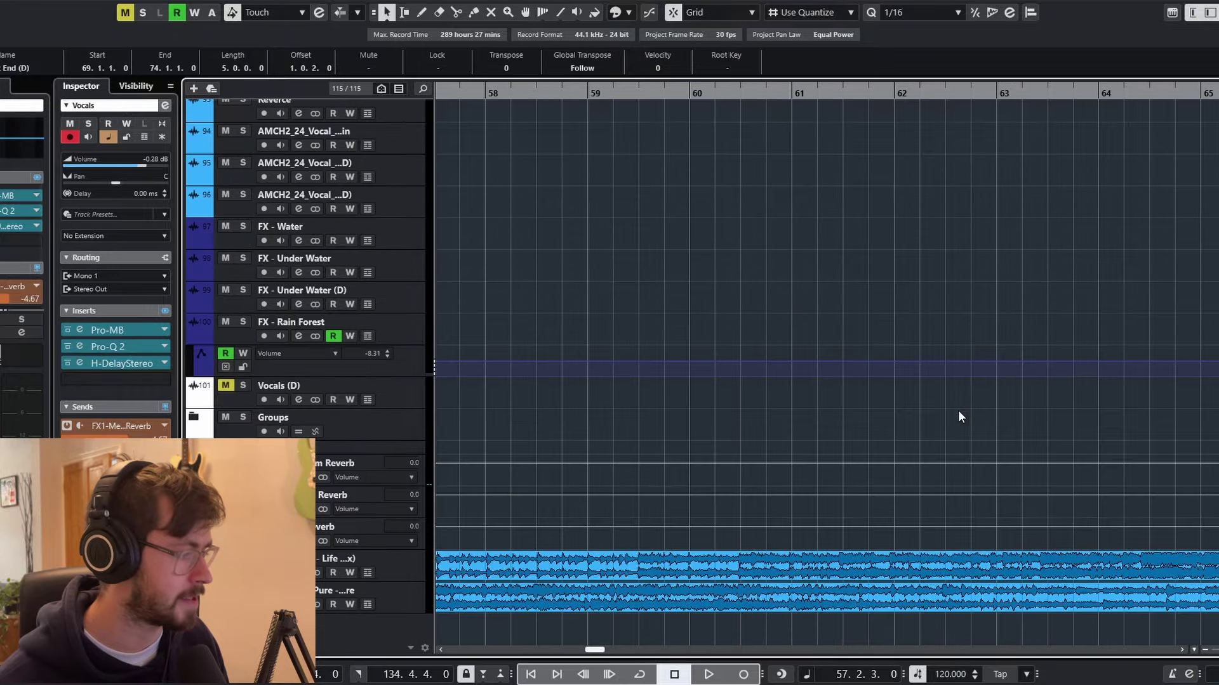
pyautogui.scroll(6, 957, 410)
pyautogui.scroll(-3, 958, 410)
pyautogui.scroll(-4, 958, 410)
pyautogui.hscroll(4, 957, 410)
pyautogui.click(876, 94)
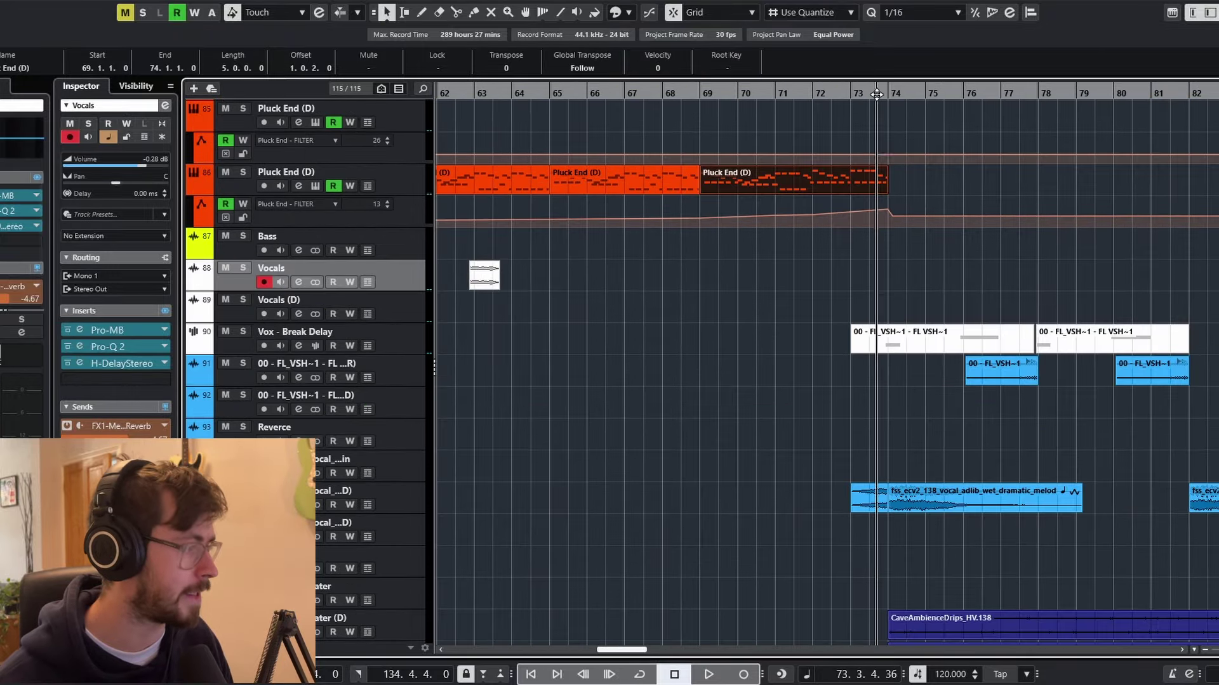
# Play the full transition into the break from near the end of bar 73, and stop before bar 77
pyautogui.press('h')
pyautogui.press('h')
pyautogui.press('space')
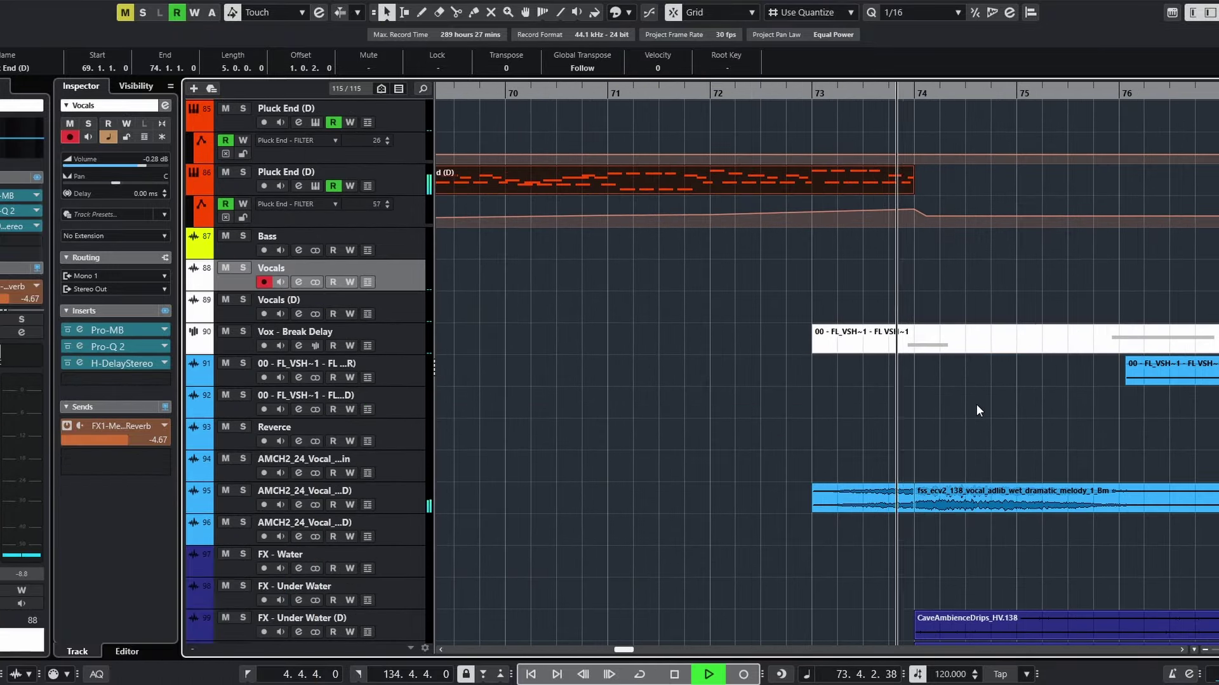
pyautogui.press('g')
pyautogui.press('g')
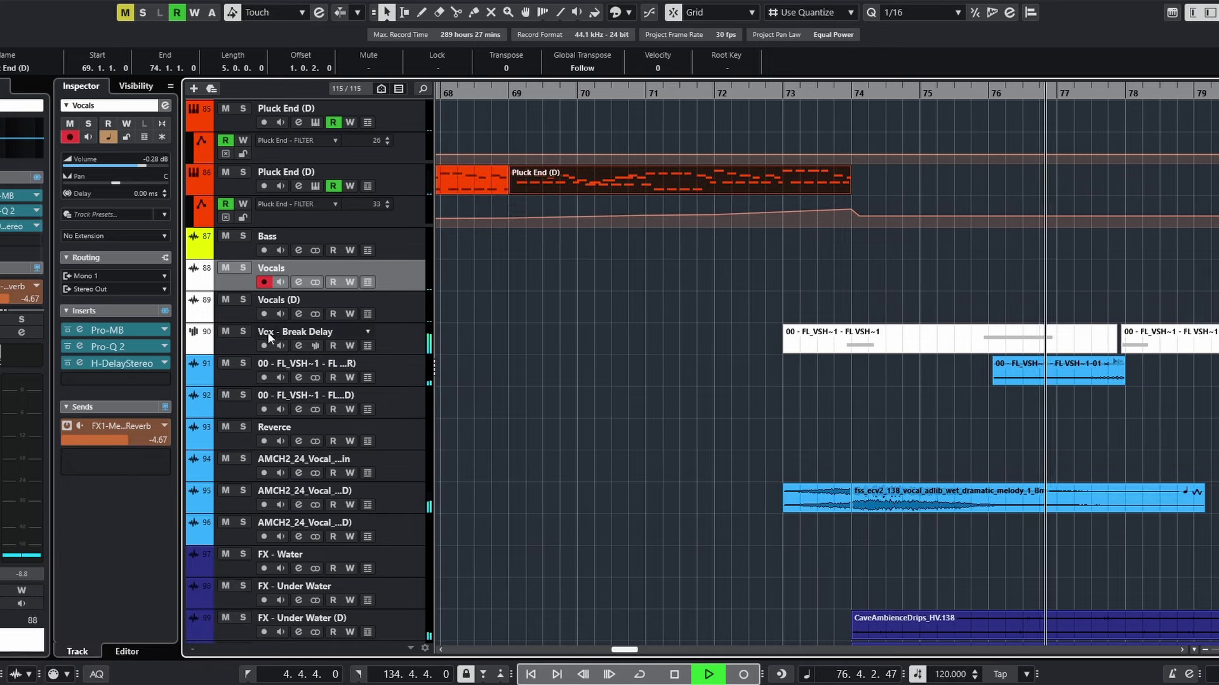
pyautogui.press('space')
# Solo Vox - Break Delay, open its bar 73 clip, audition the notes from the end of bar 73, and close the editor
pyautogui.click(246, 333)
pyautogui.click(245, 331)
pyautogui.click(833, 100)
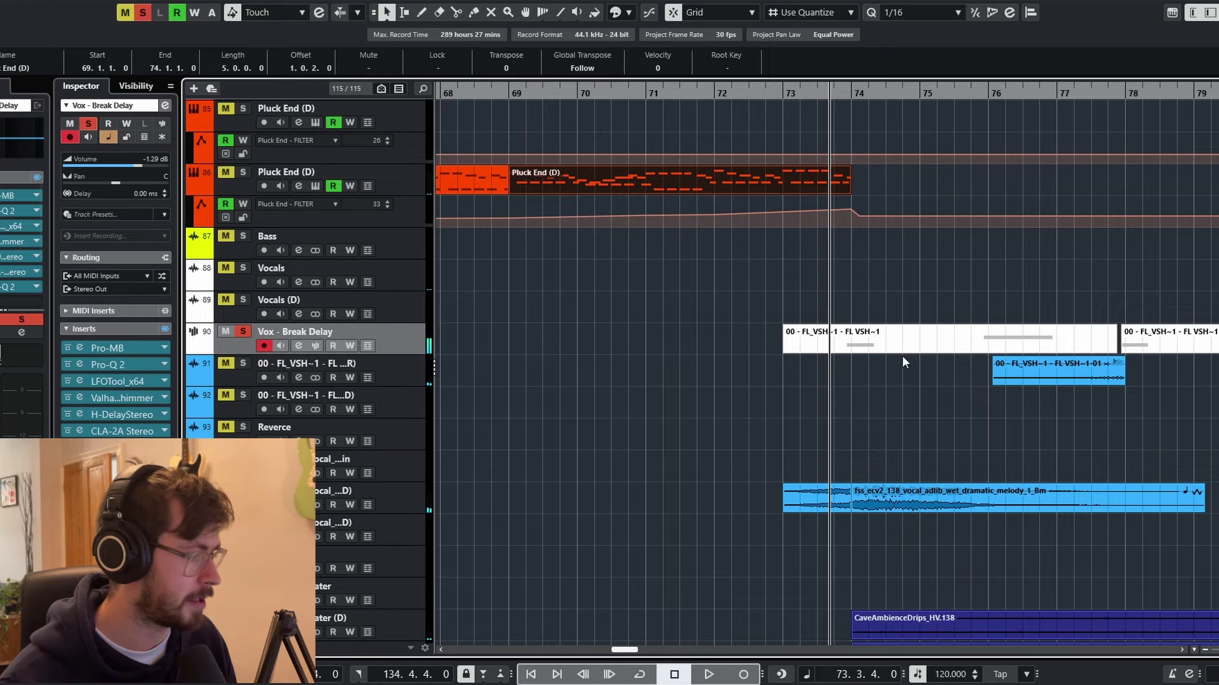
pyautogui.doubleClick(901, 351)
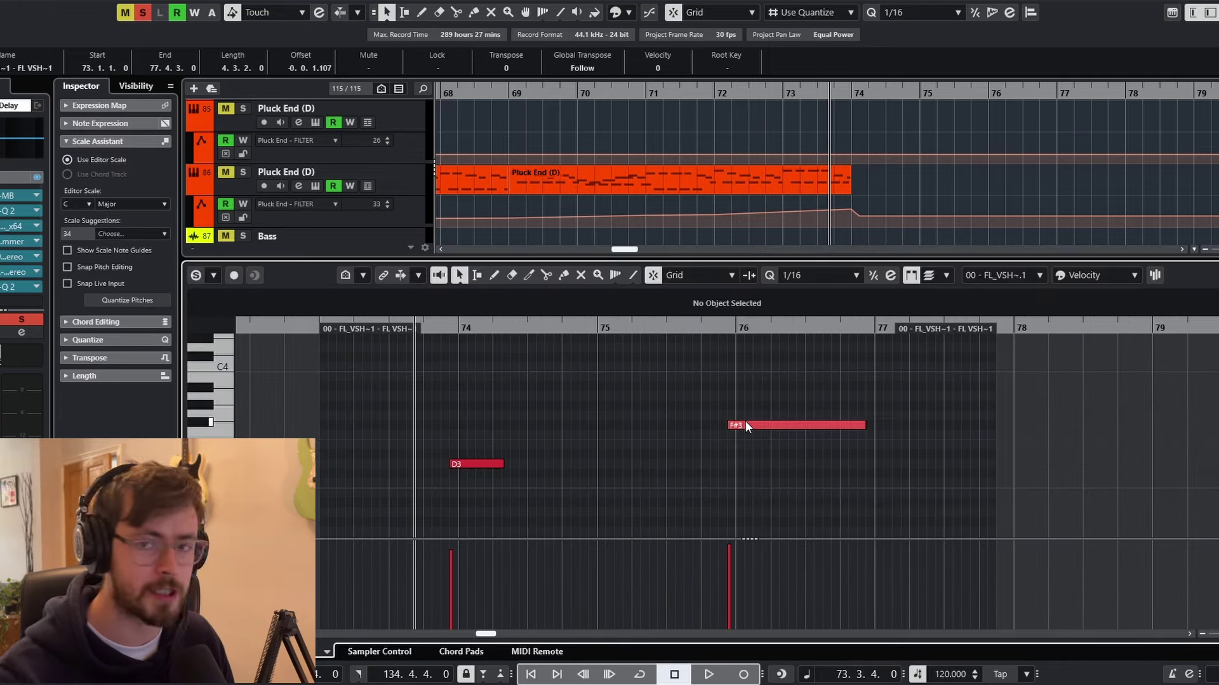
pyautogui.click(436, 325)
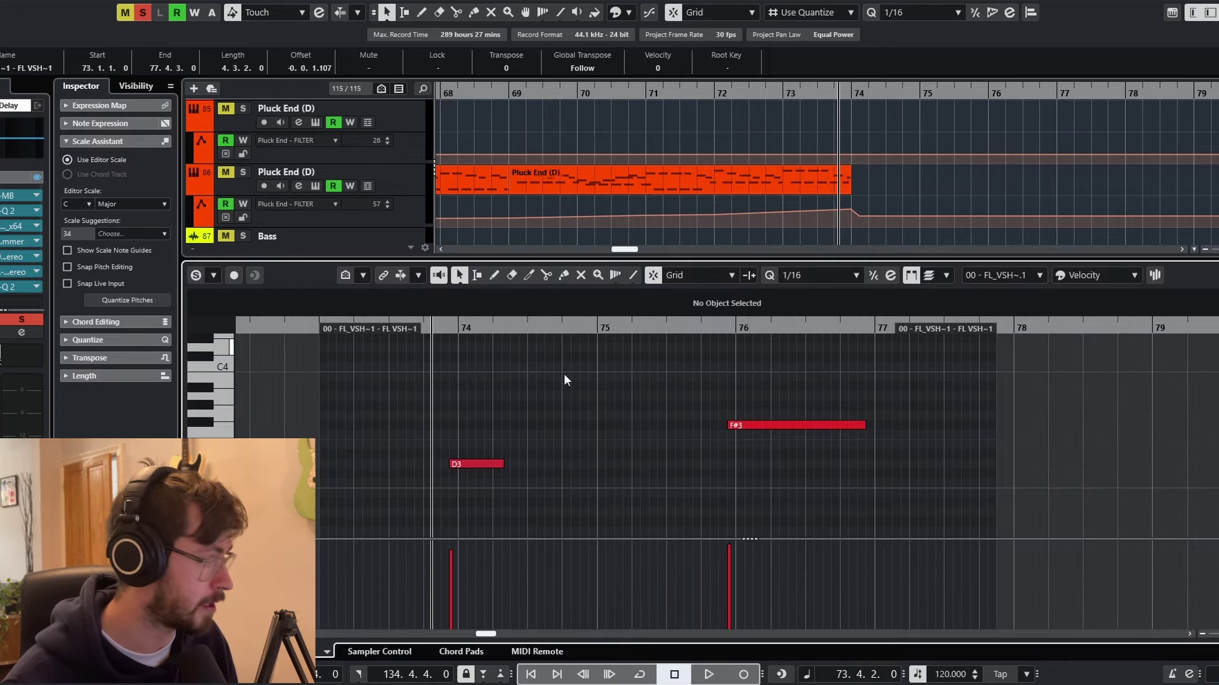
pyautogui.press('space')
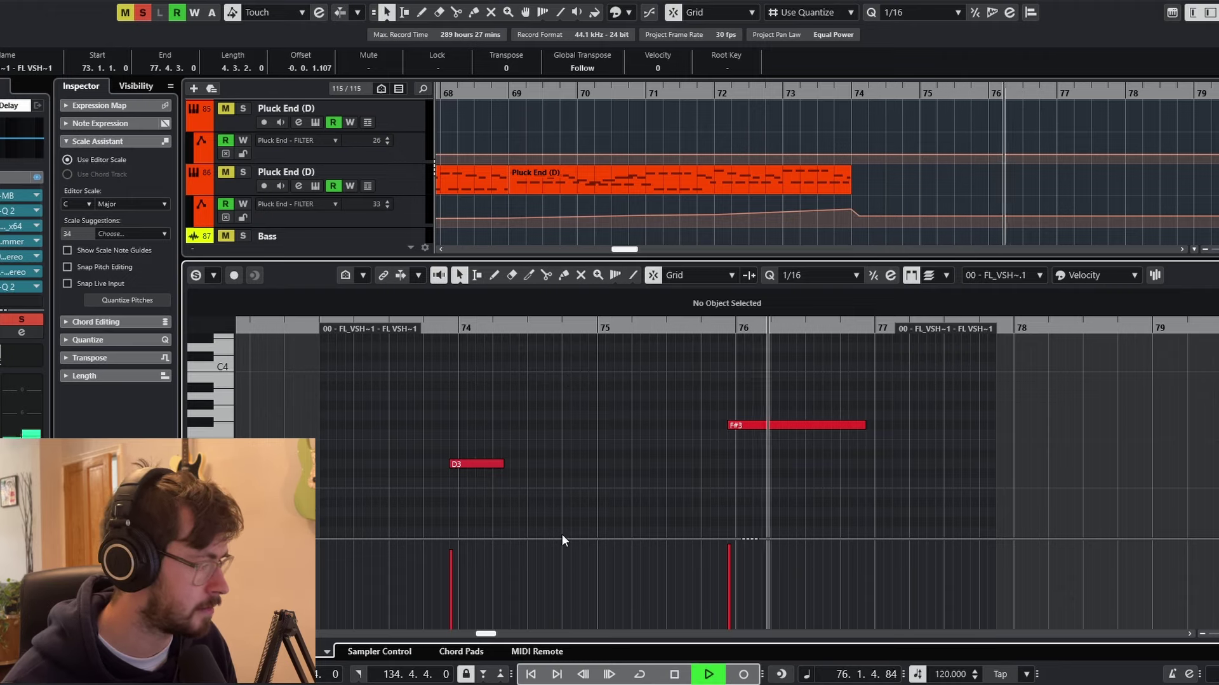
pyautogui.press('space')
pyautogui.press('Return')
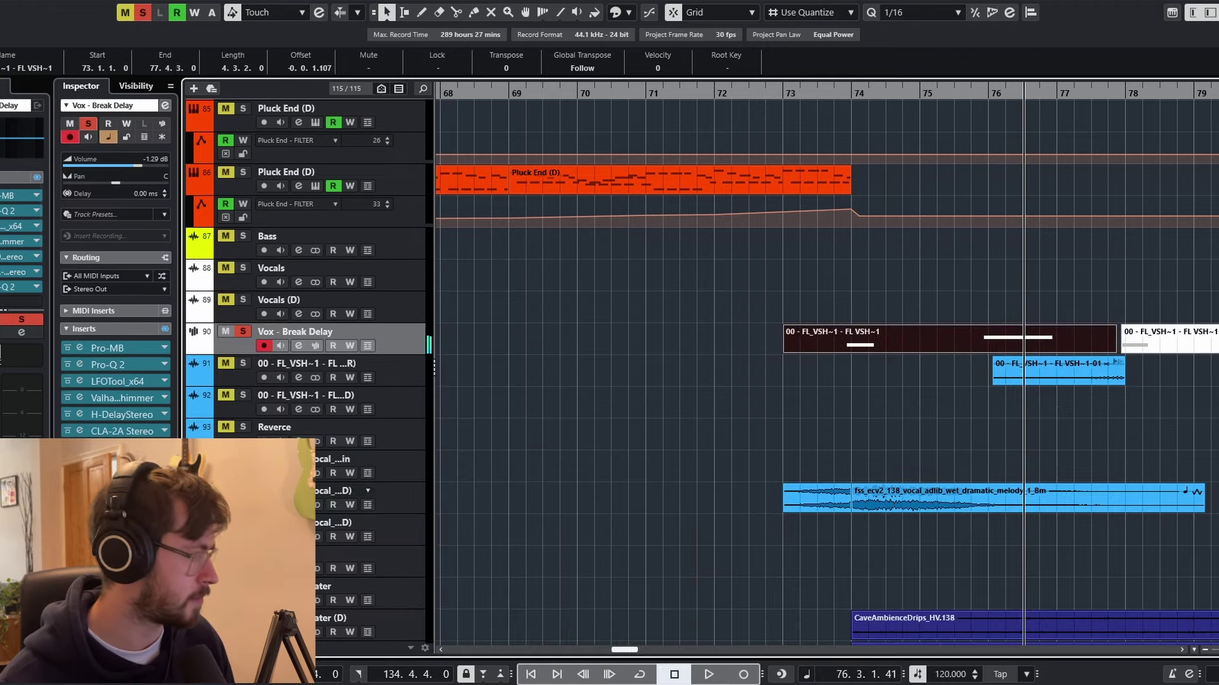
# Solo the vocal ad-lib track and audition its wet dramatic melody clip from bar 73 into bar 74
pyautogui.click(286, 497)
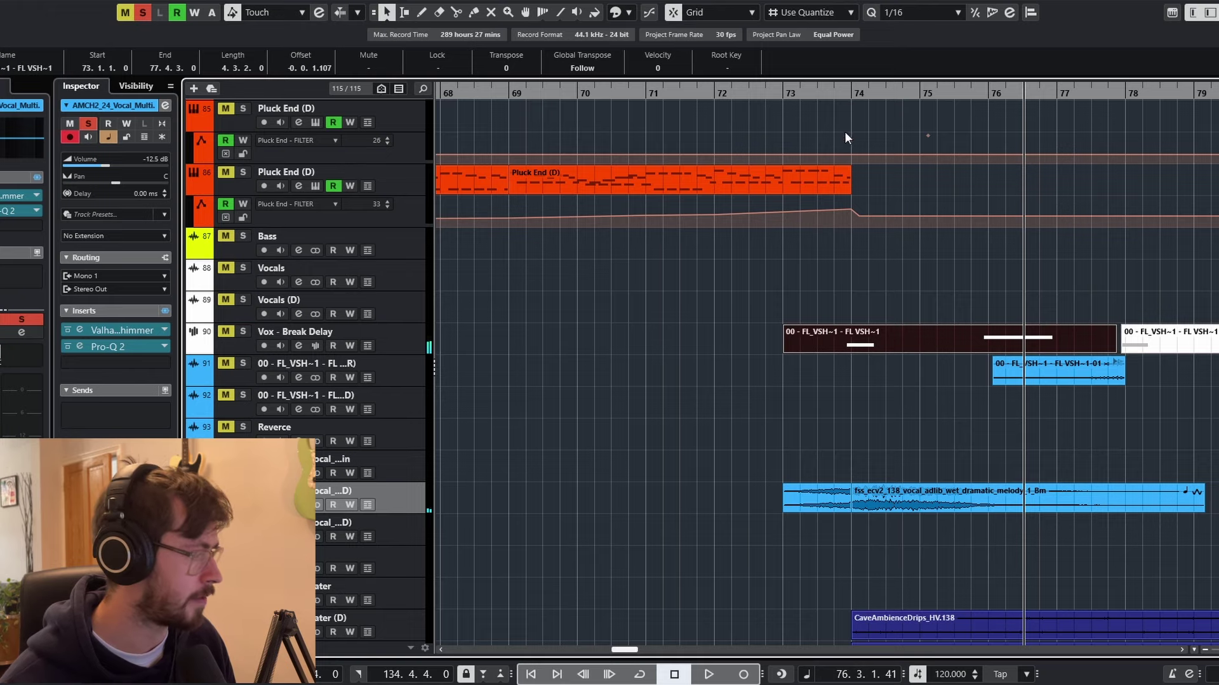
pyautogui.click(813, 94)
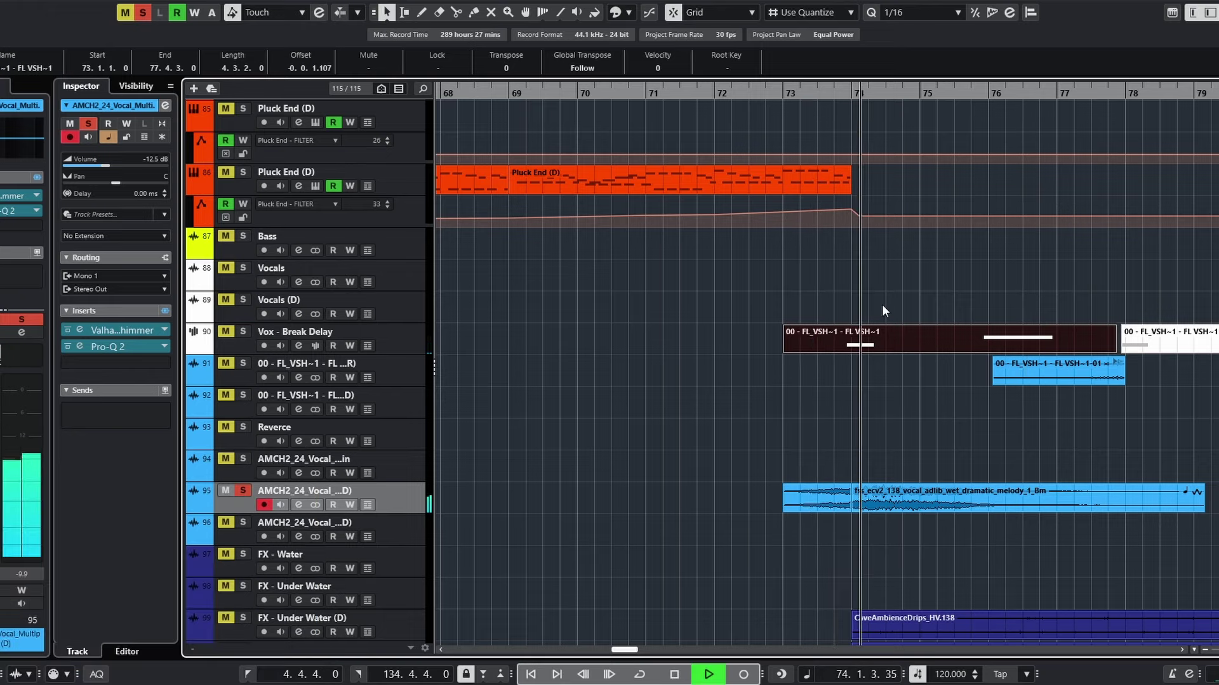
pyautogui.scroll(-3, 910, 436)
pyautogui.scroll(-4, 910, 435)
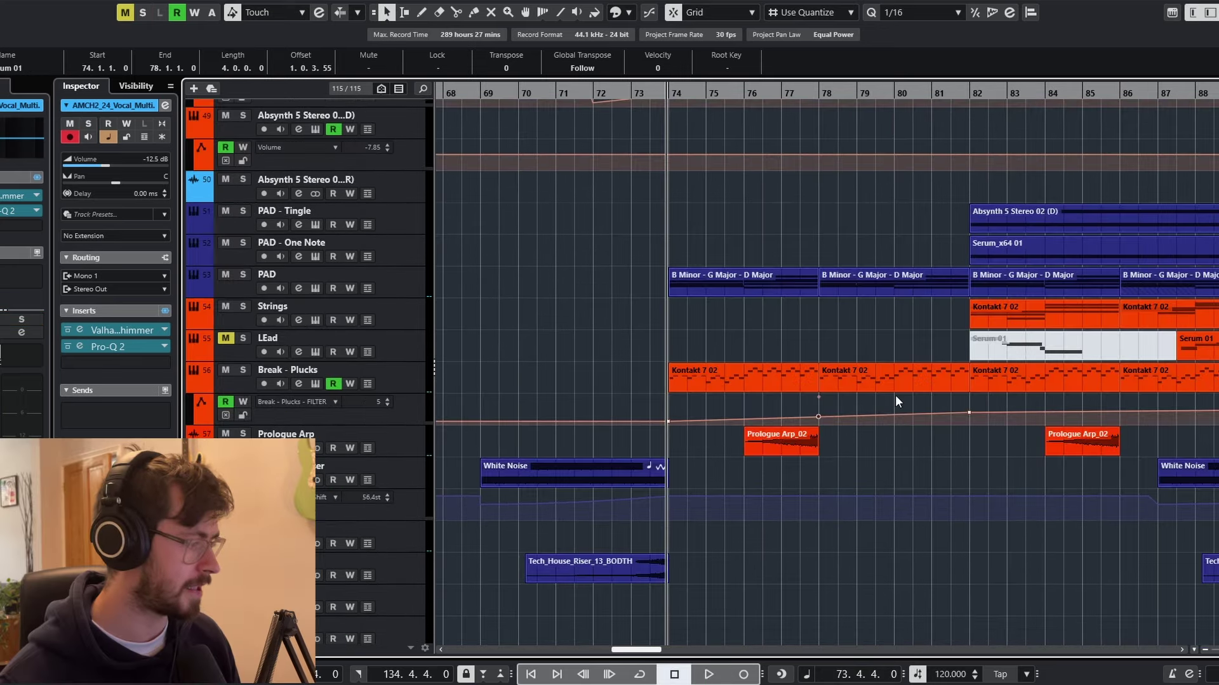
# Solo Break - Plucks, open its bar 74 clip, and play the pluck notes to about the middle of bar 76
pyautogui.scroll(5, 683, 140)
pyautogui.scroll(-2, 689, 171)
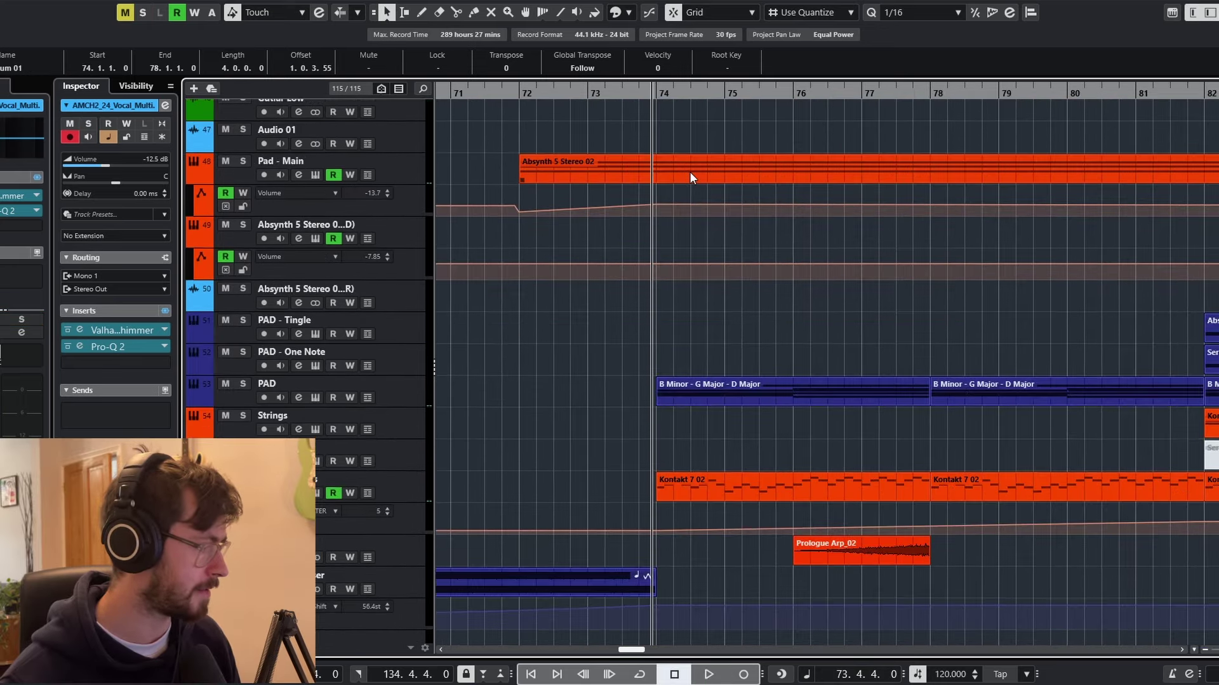
pyautogui.scroll(-1, 689, 172)
pyautogui.scroll(1, 689, 172)
pyautogui.scroll(-1, 689, 171)
pyautogui.click(243, 371)
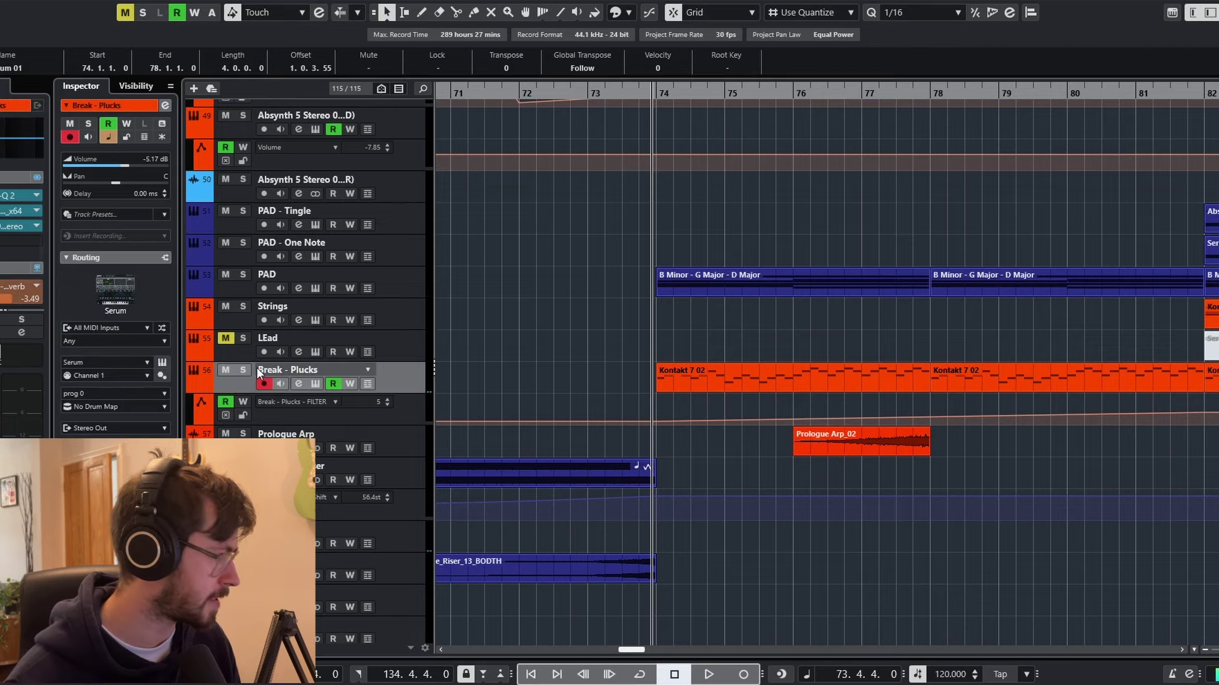
pyautogui.doubleClick(764, 384)
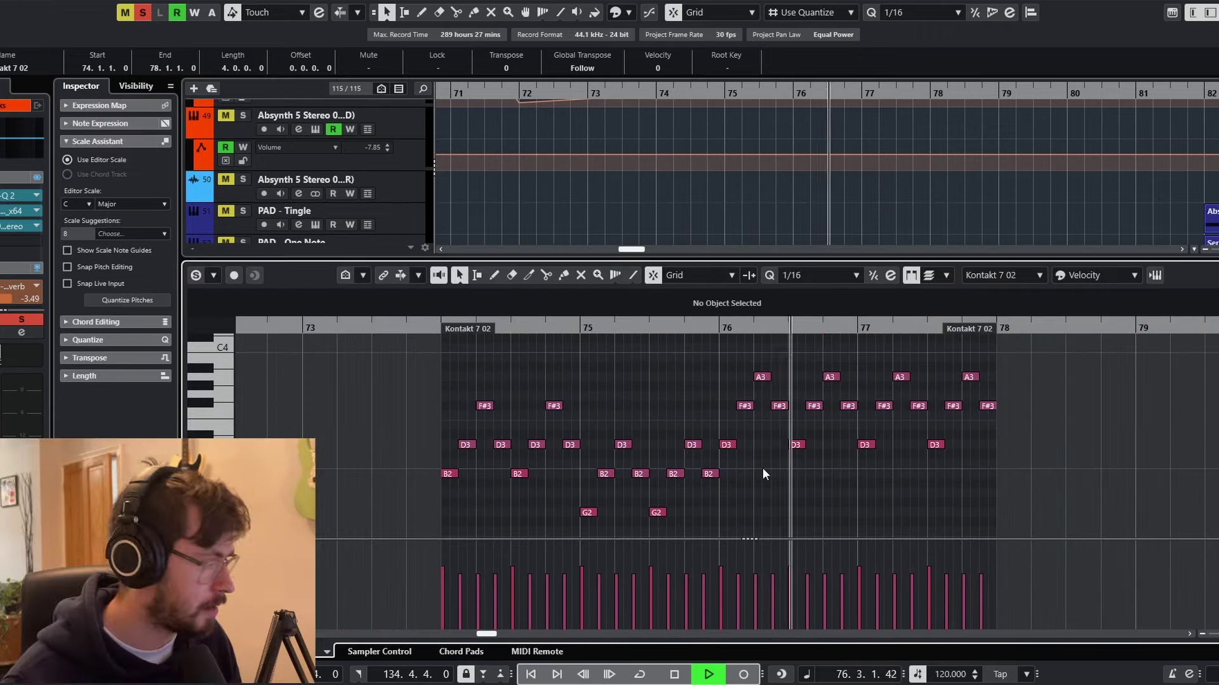
pyautogui.press('space')
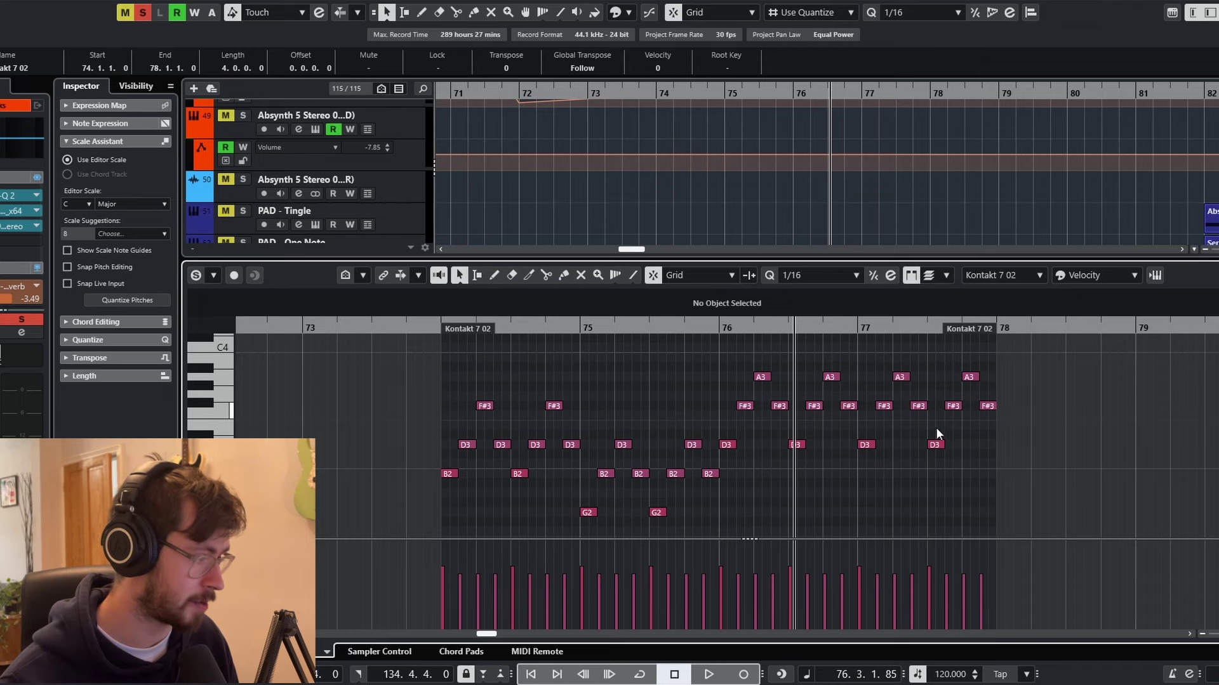
# Try stacking the clip's first D3 and F#3 notes above the opening B2 at bar 74, and undo both moves
pyautogui.moveTo(464, 447); pyautogui.dragTo(450, 448)
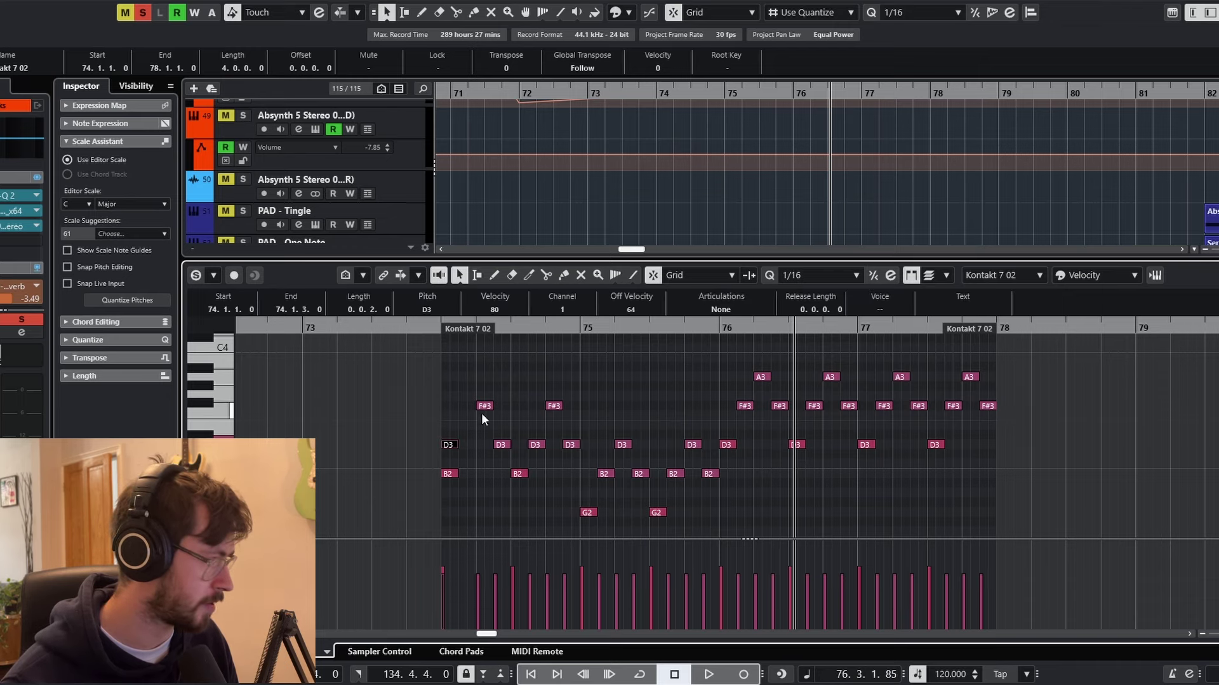
pyautogui.moveTo(482, 409); pyautogui.dragTo(449, 409)
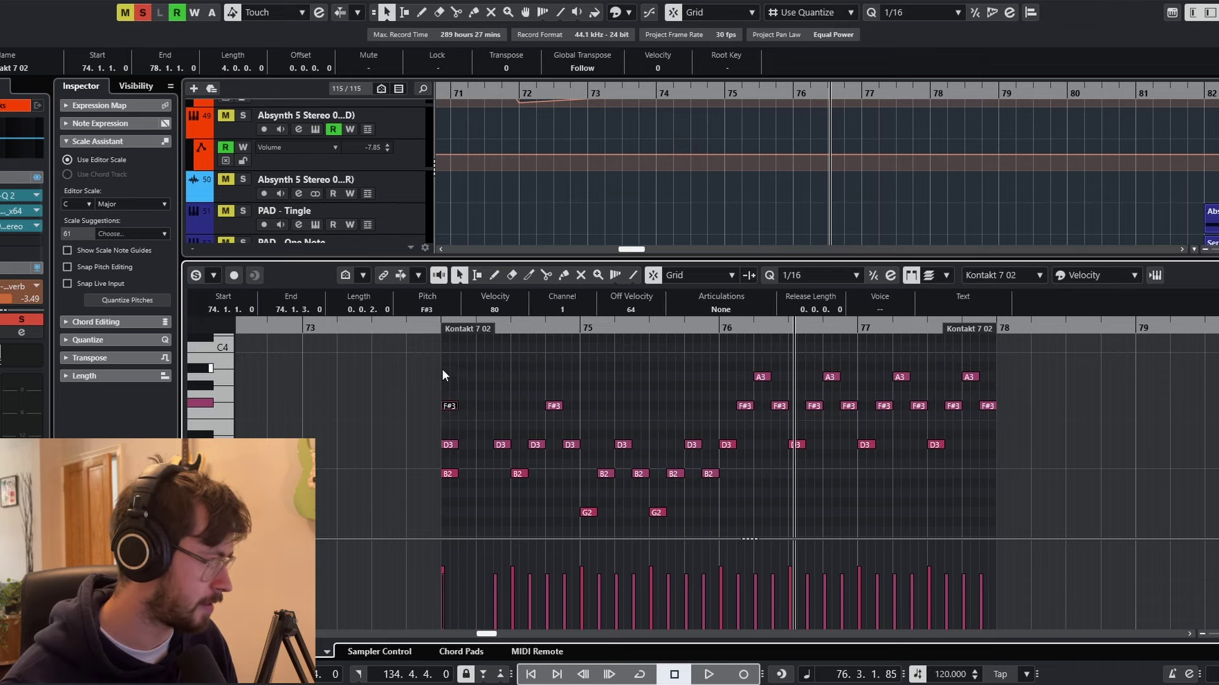
pyautogui.scroll(4, 443, 401)
pyautogui.hotkey('ctrl', 'z')
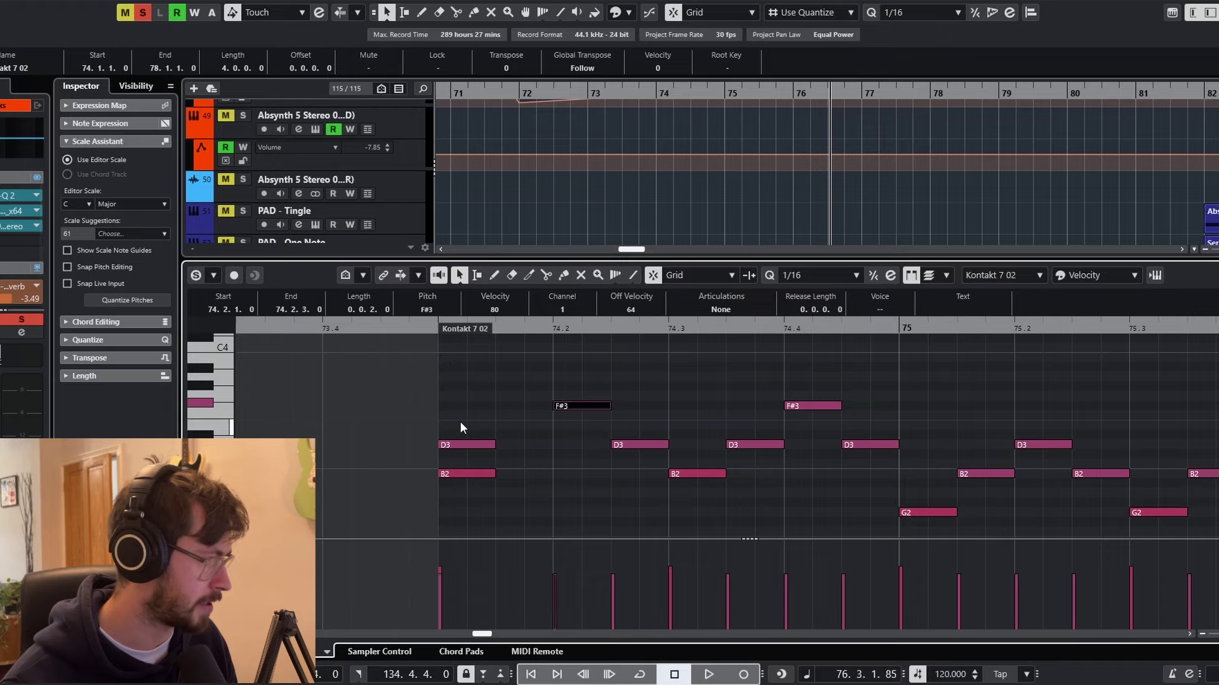
pyautogui.hotkey('ctrl', 'z')
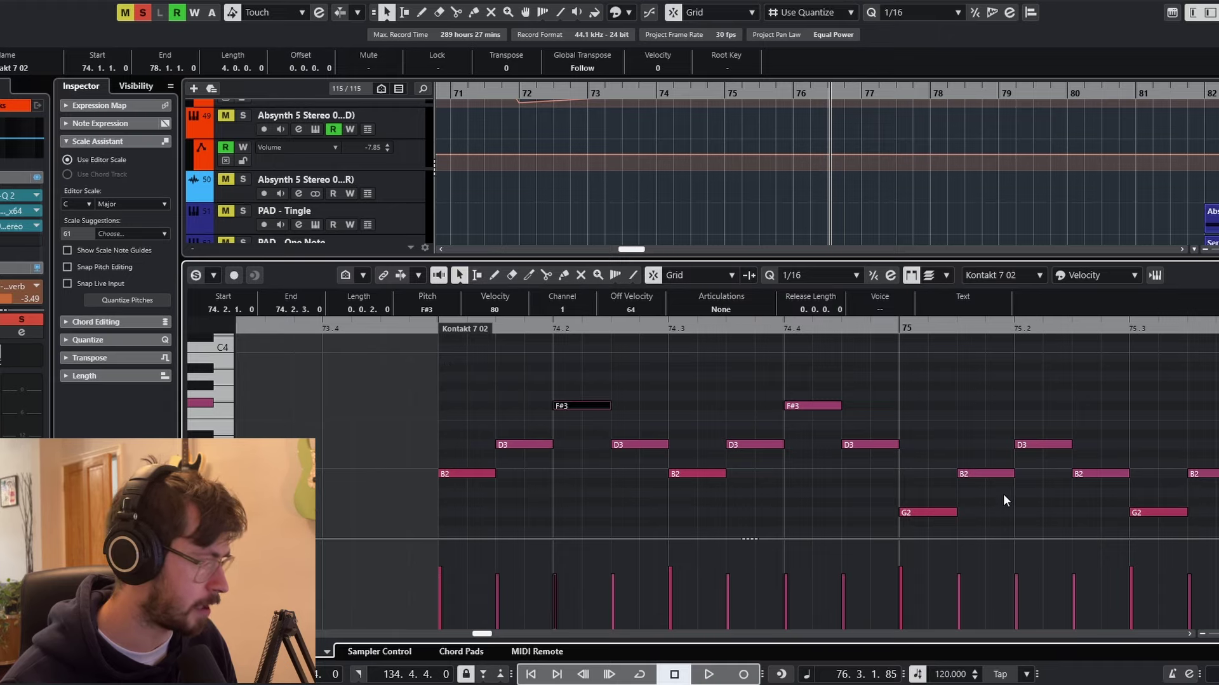
# Remove the Break - Plucks solo and play the full break from near the end of bar 77
pyautogui.scroll(-3, 1003, 500)
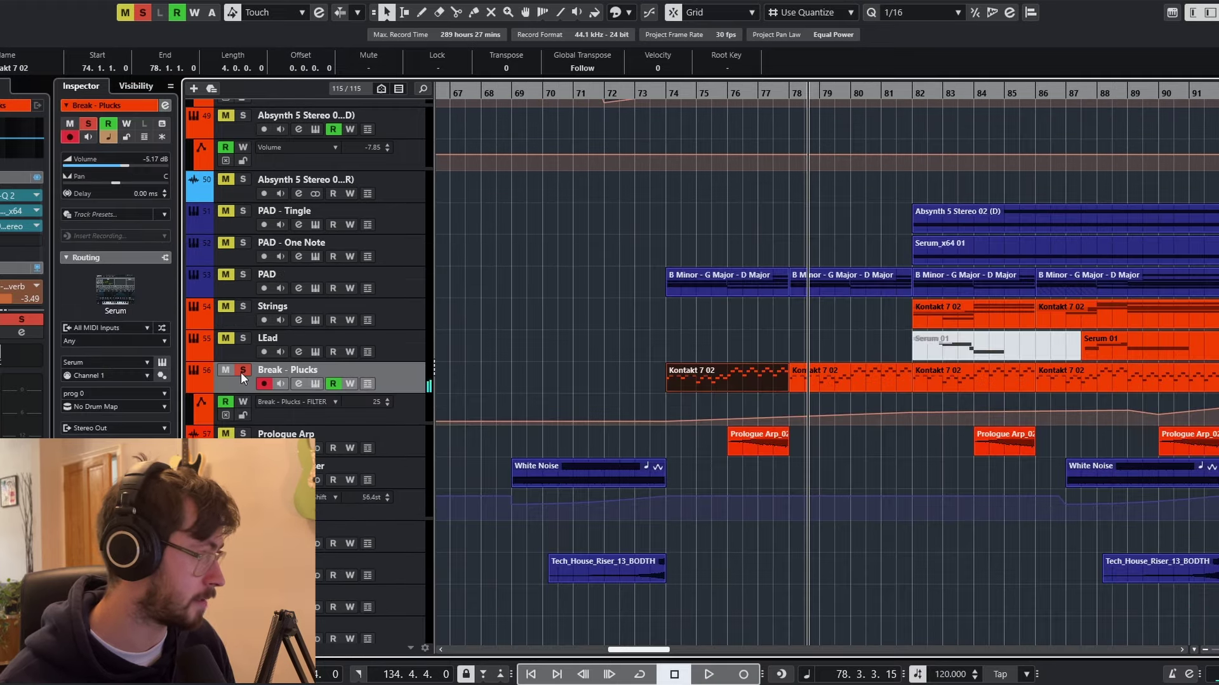
pyautogui.click(242, 370)
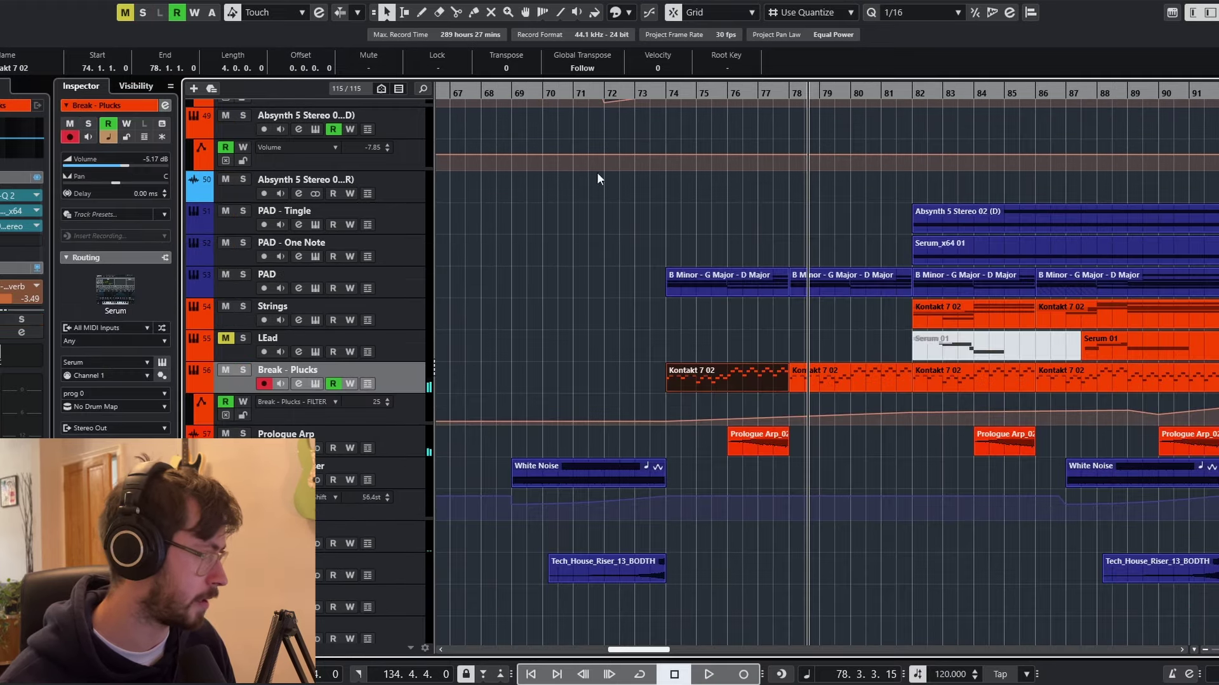
pyautogui.click(783, 99)
pyautogui.scroll(4, 806, 290)
pyautogui.scroll(-3, 806, 292)
pyautogui.press('space')
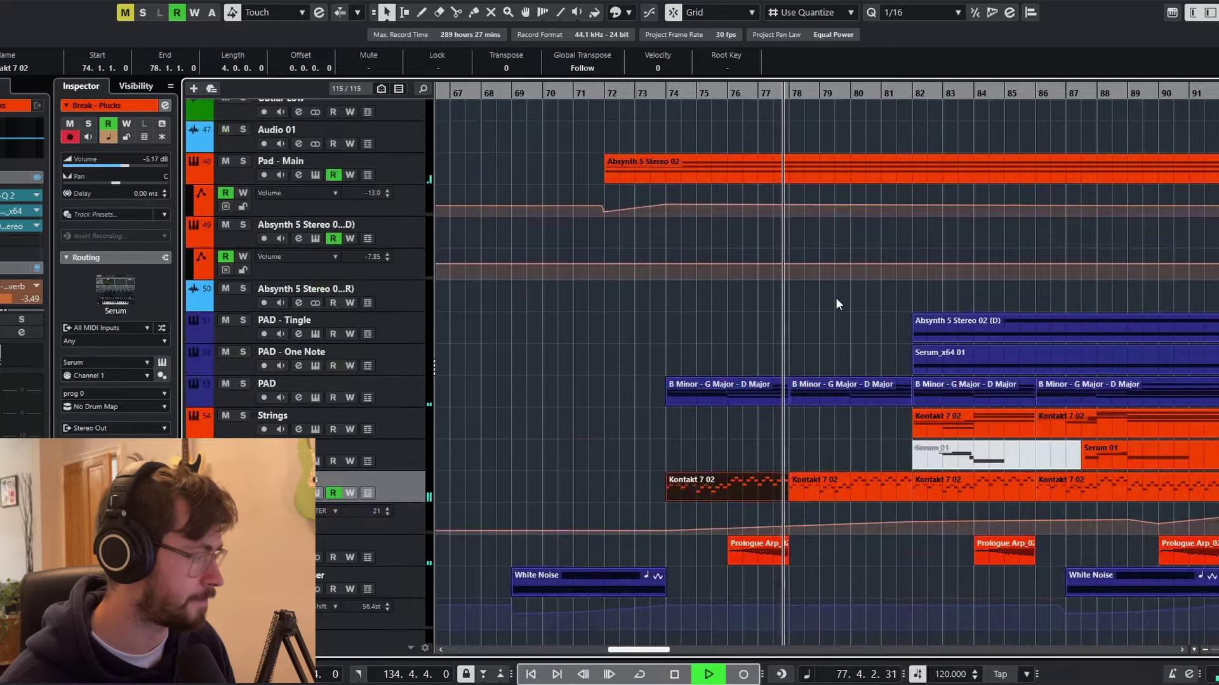
# Solo the FX - Rain Forest and FX - Under Water (D) tracks during playback to audition the ambience, and stop
pyautogui.scroll(-10, 751, 303)
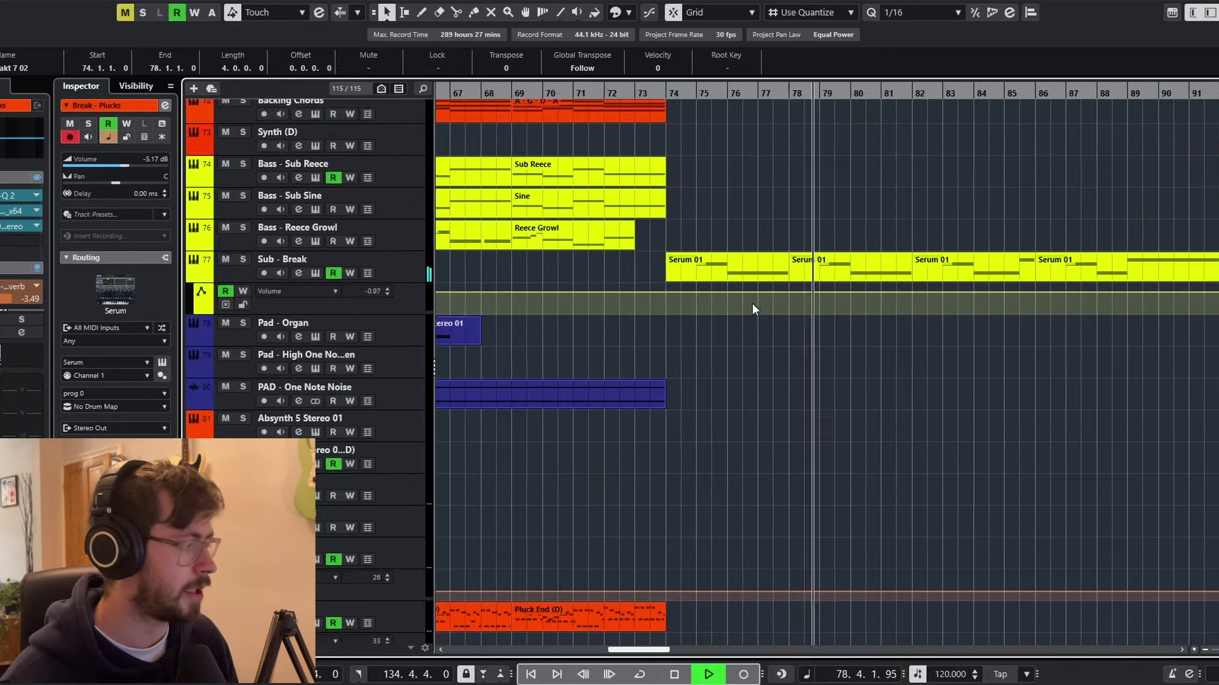
pyautogui.scroll(-5, 752, 309)
pyautogui.hscroll(-3, 890, 326)
pyautogui.hscroll(5, 919, 343)
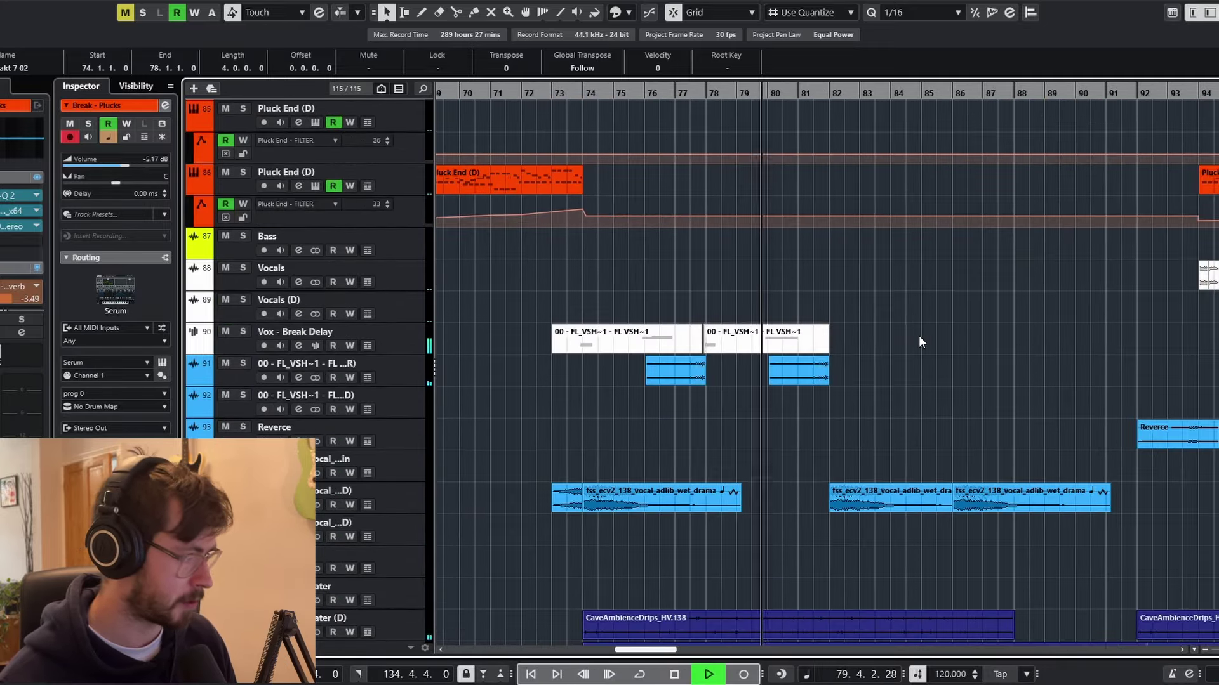
pyautogui.scroll(-5, 919, 335)
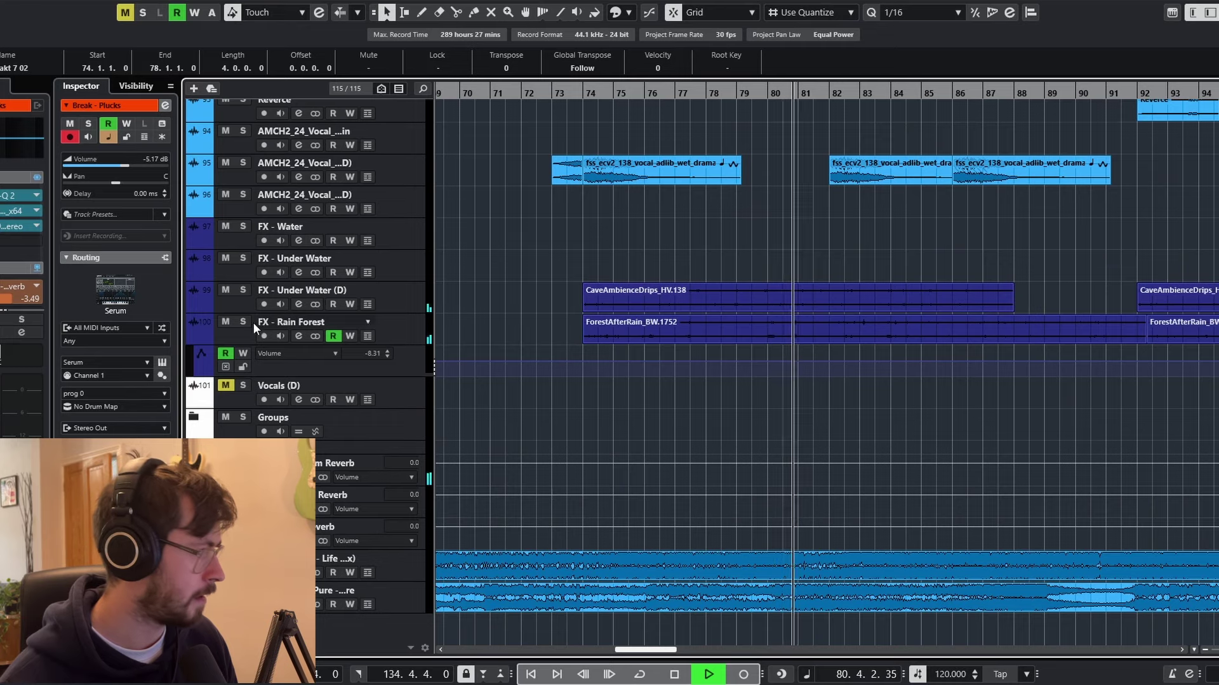
pyautogui.click(243, 322)
pyautogui.click(242, 290)
pyautogui.press('space')
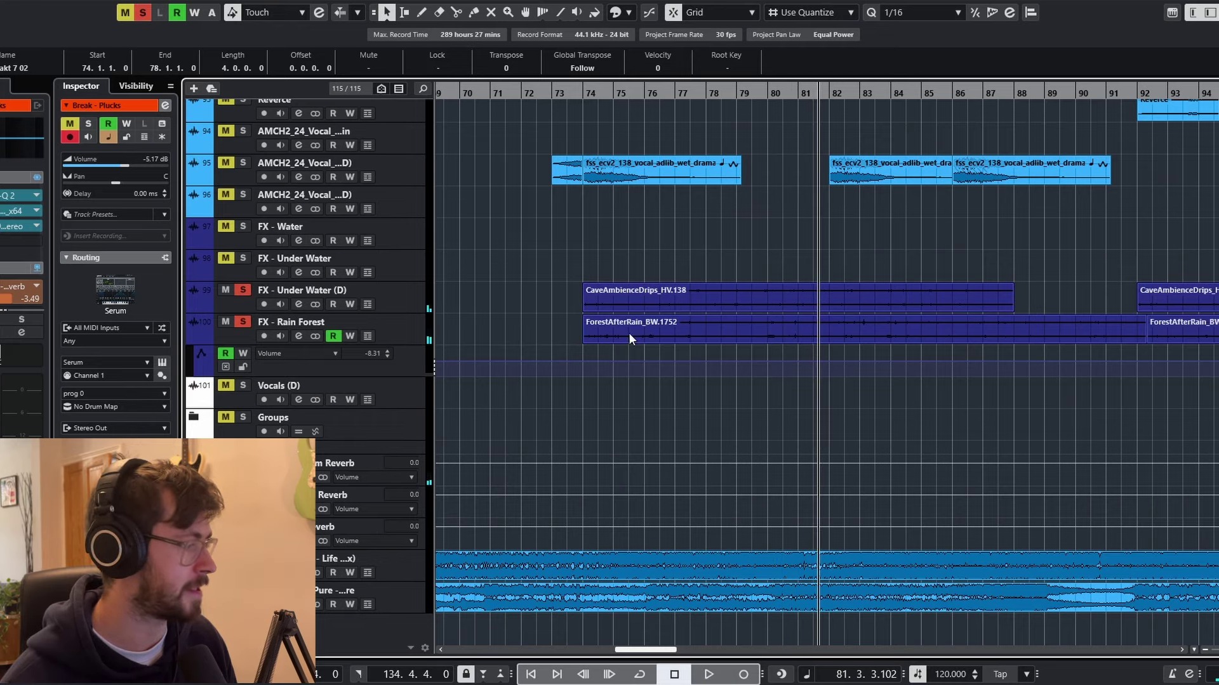
# Remove both ambience solos and play all layers on through bar 82, examining the pads, strings, lead and pluck clips
pyautogui.click(244, 322)
pyautogui.click(243, 290)
pyautogui.click(755, 308)
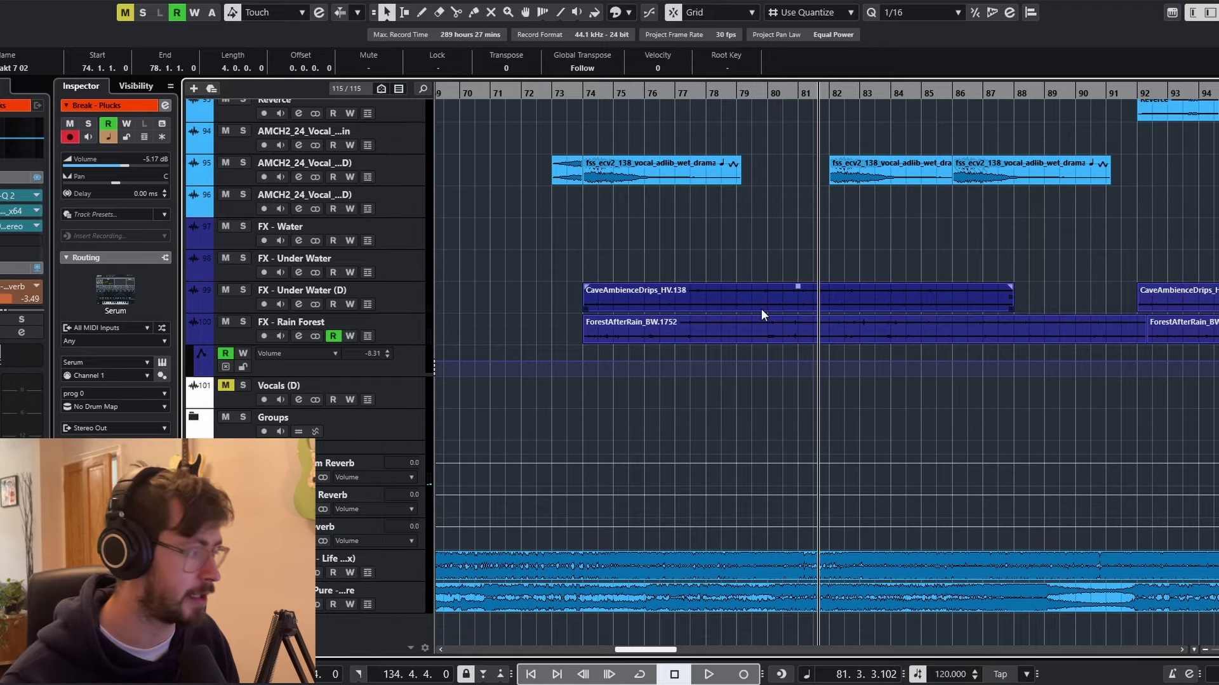
pyautogui.press('space')
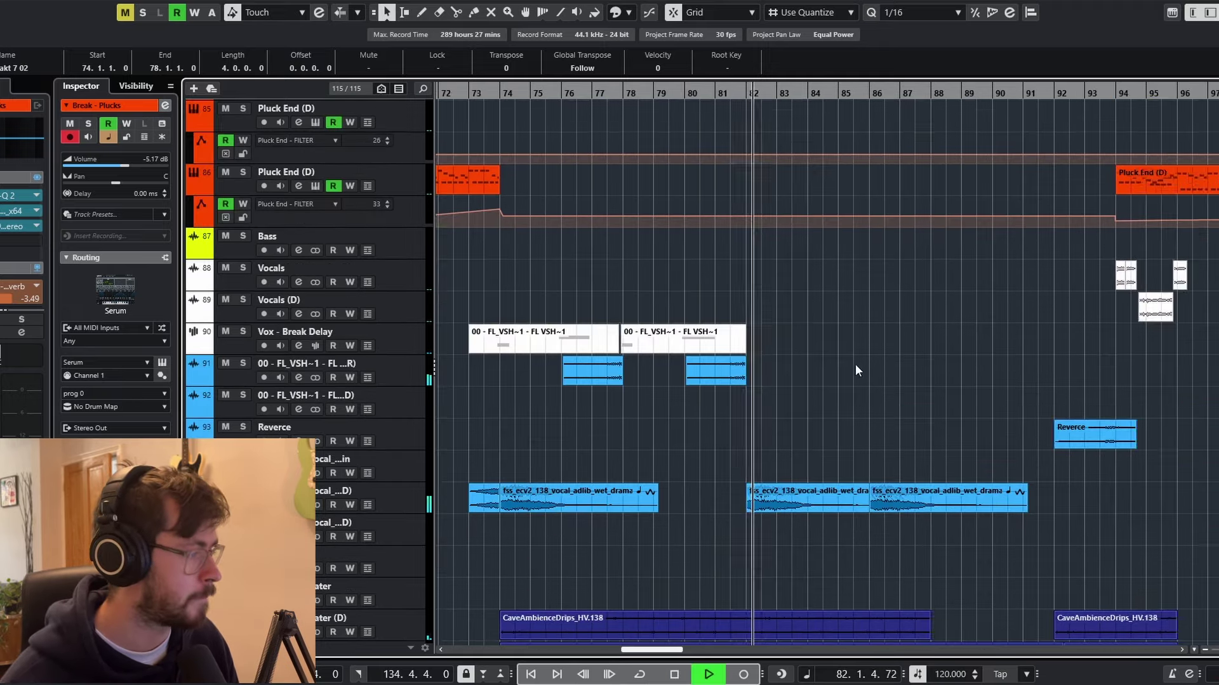
pyautogui.scroll(12, 855, 364)
pyautogui.keyDown('ctrl'); pyautogui.scroll(3, 798, 379); pyautogui.keyUp('ctrl')
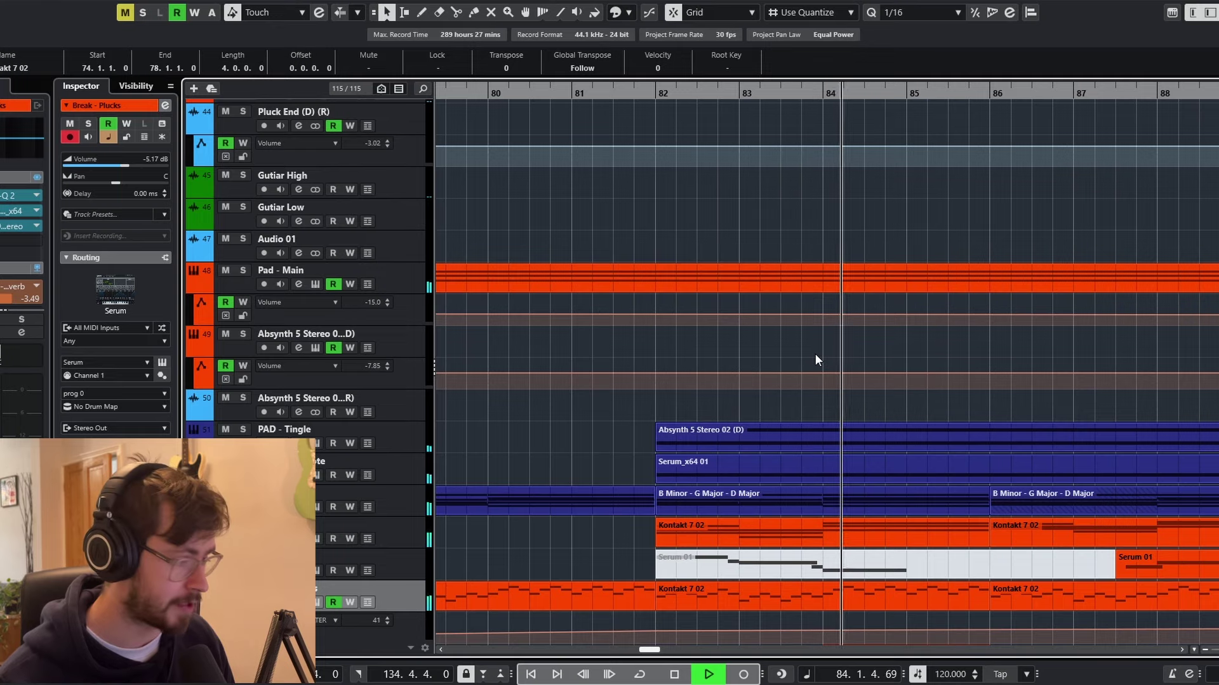
pyautogui.scroll(-6, 815, 360)
pyautogui.keyDown('ctrl'); pyautogui.scroll(-2, 832, 359); pyautogui.keyUp('ctrl')
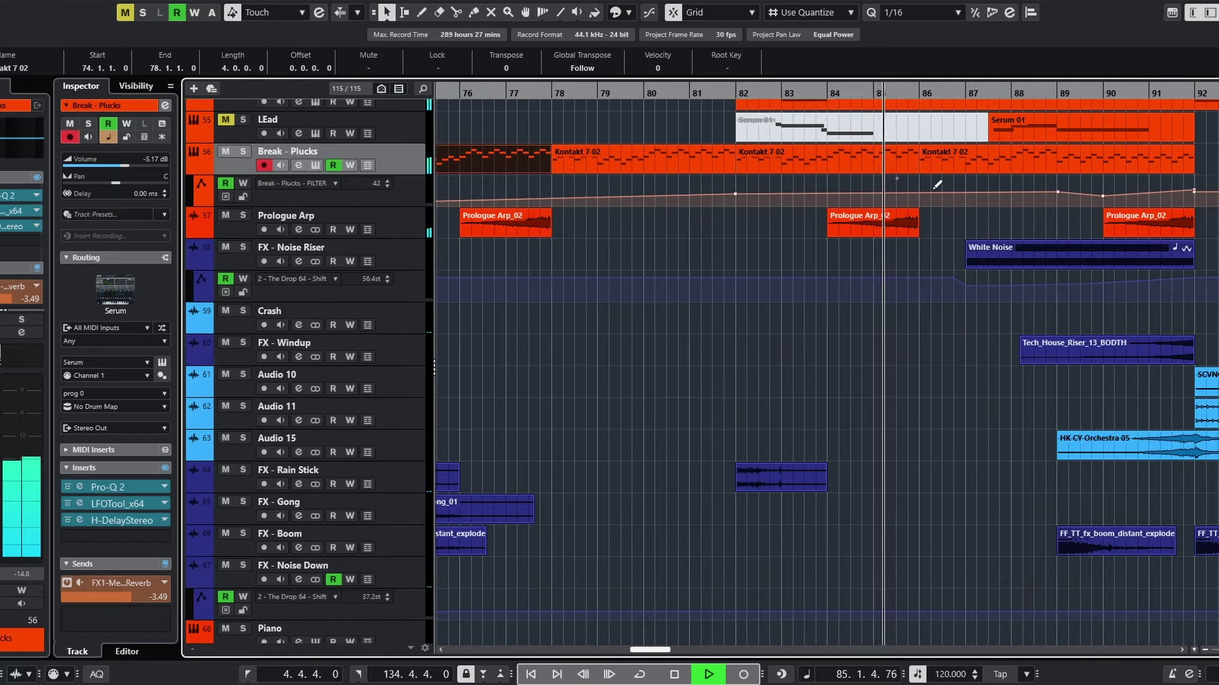
# Solo Break - Plucks, play from bar 82, and open the bar 82 clip to examine its repeated notes
pyautogui.click(247, 151)
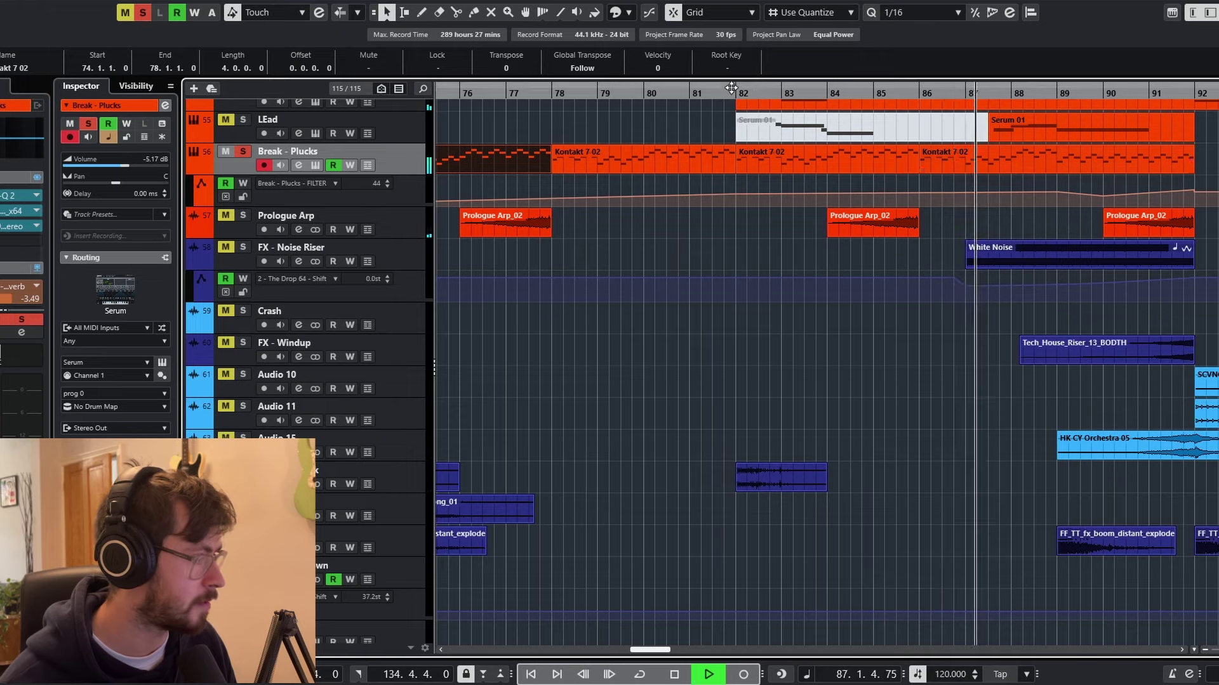
pyautogui.click(737, 92)
pyautogui.doubleClick(782, 156)
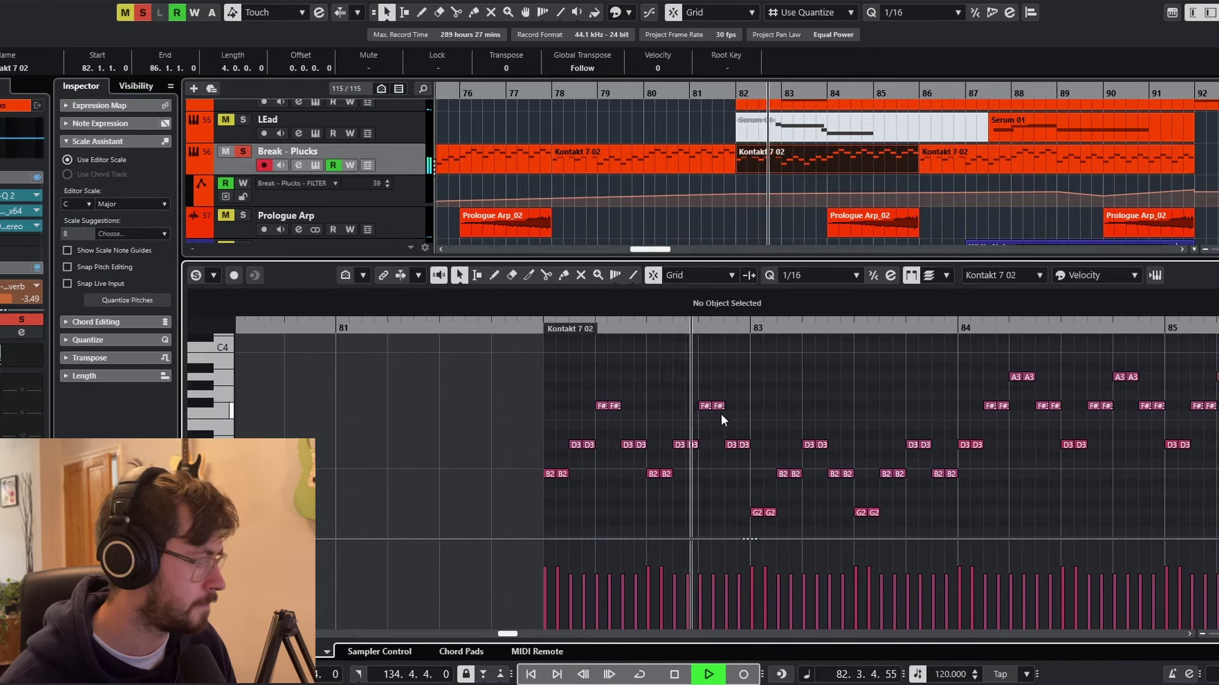
pyautogui.scroll(-2, 721, 413)
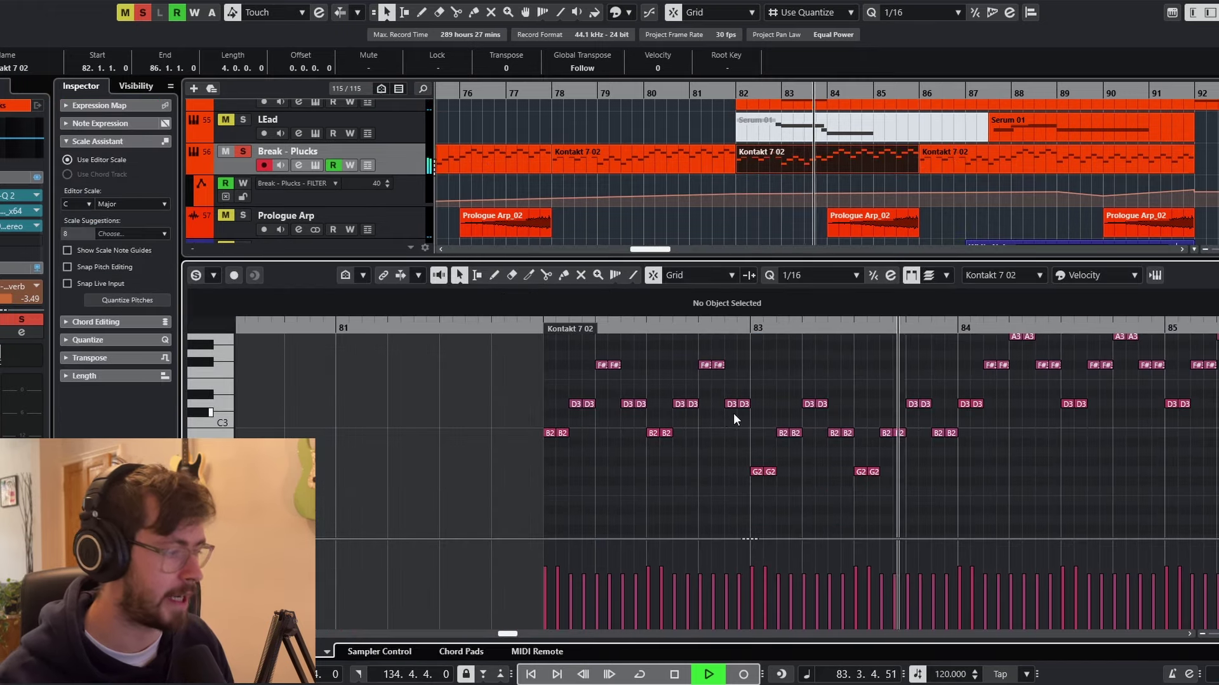
pyautogui.keyDown('ctrl'); pyautogui.scroll(2, 887, 453); pyautogui.keyUp('ctrl')
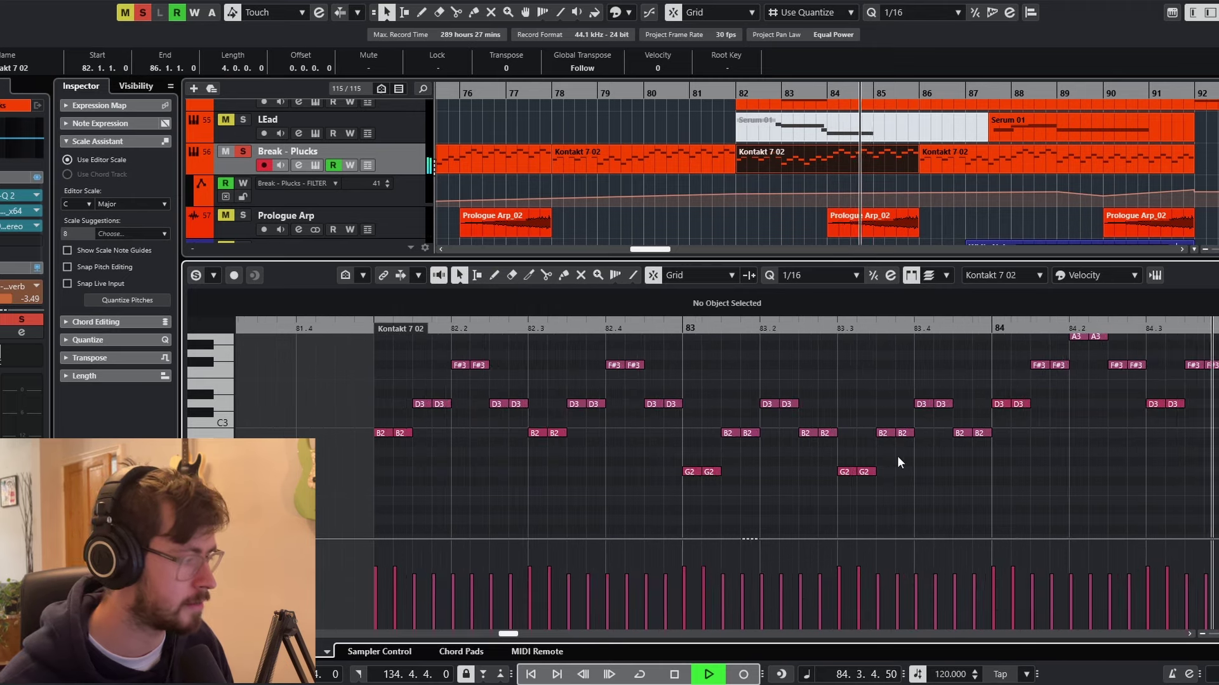
# Audition the soloed plucks from bar 78, and jump to just before bar 82 to compare the two patterns
pyautogui.click(547, 119)
pyautogui.press('space')
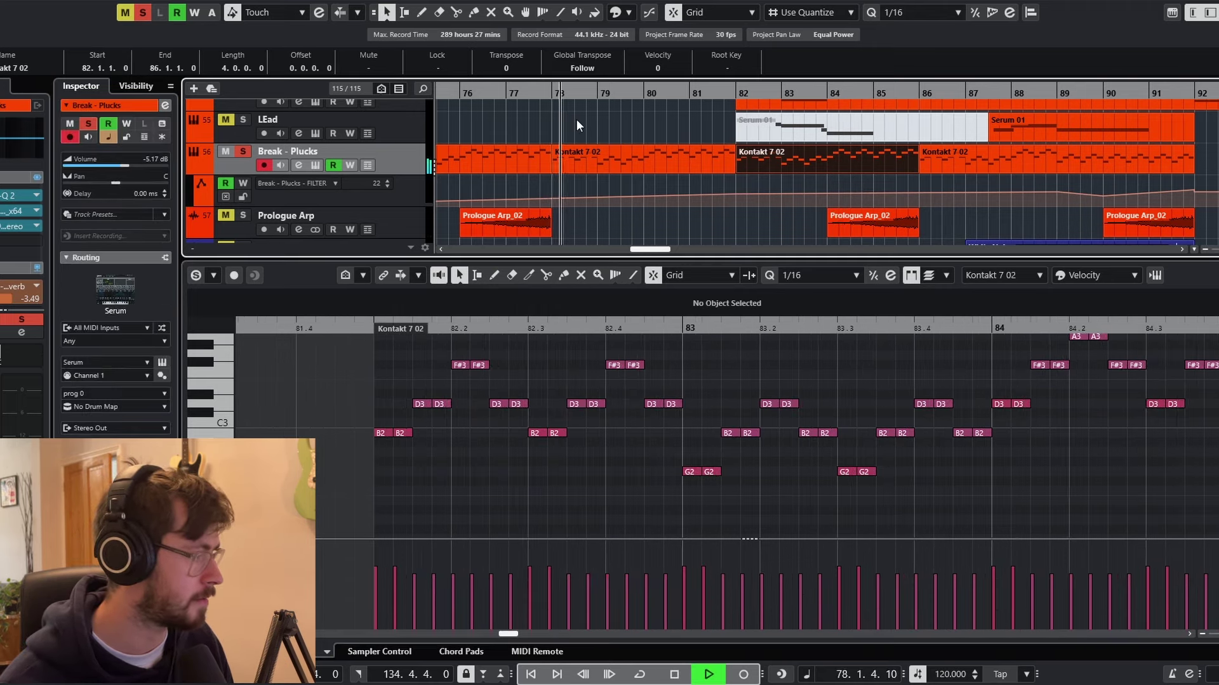
pyautogui.click(747, 109)
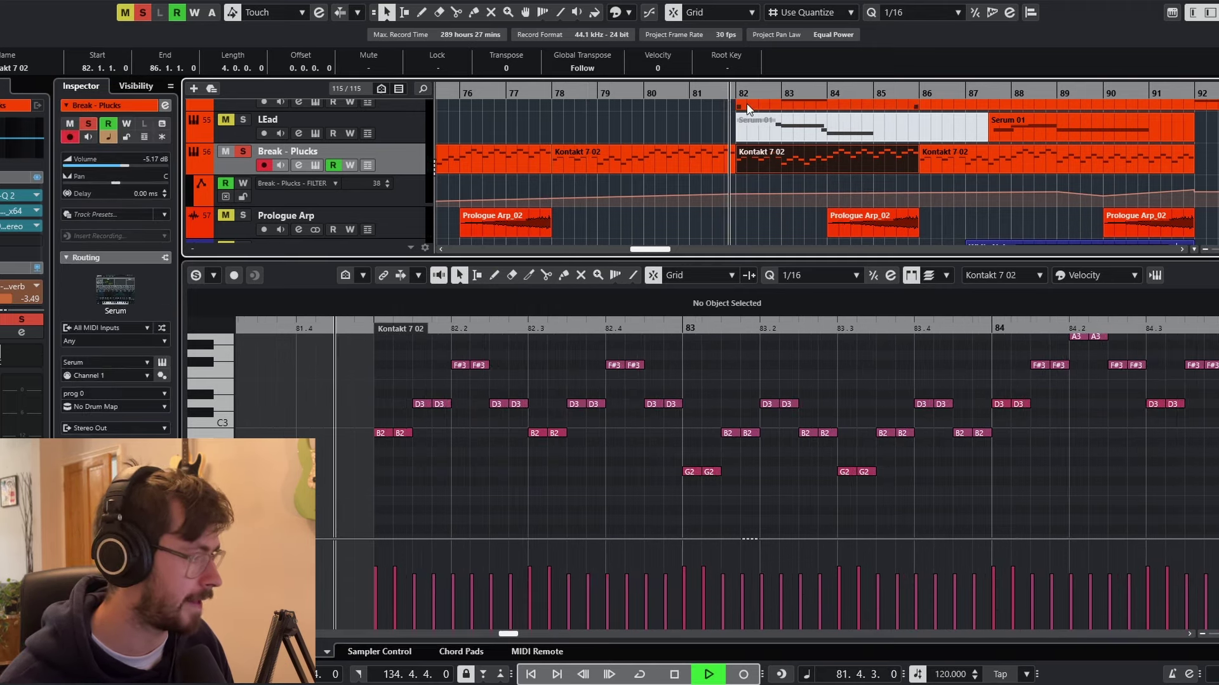
# Unsolo Break - Plucks and hide the note editor, play all layers on past bar 82, and return to just before bar 82
pyautogui.click(242, 153)
pyautogui.hotkey('ctrl', 'alt', 'b')
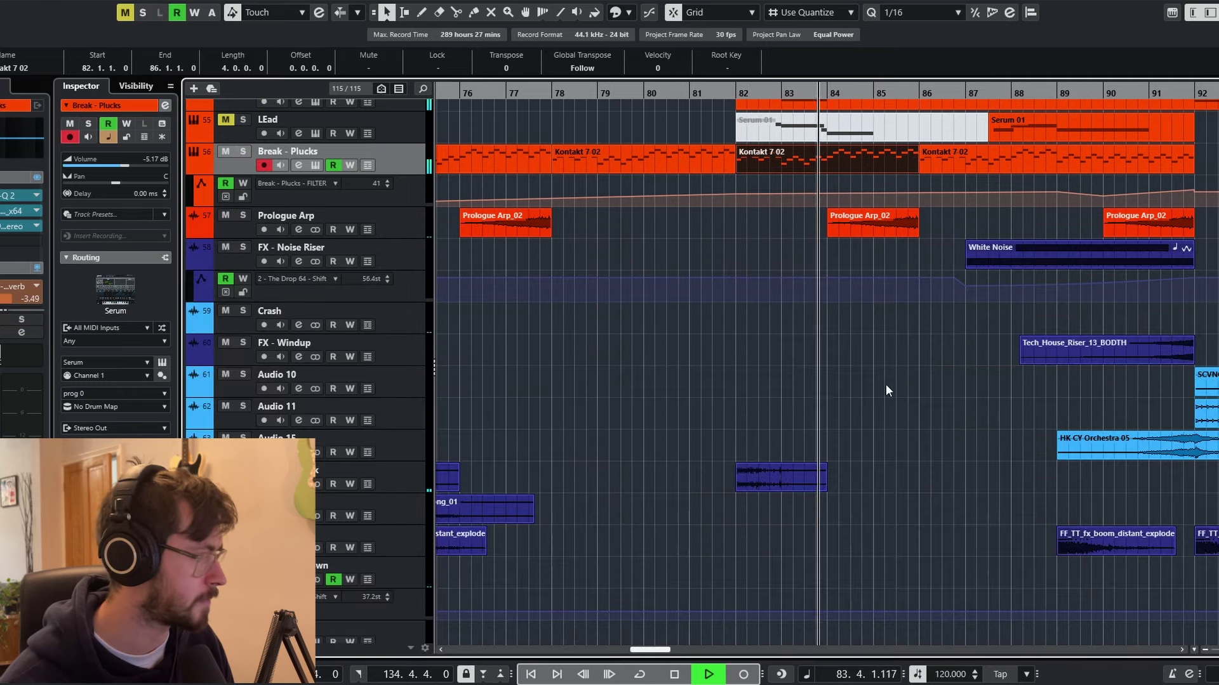
pyautogui.scroll(-2, 886, 384)
pyautogui.scroll(-2, 885, 384)
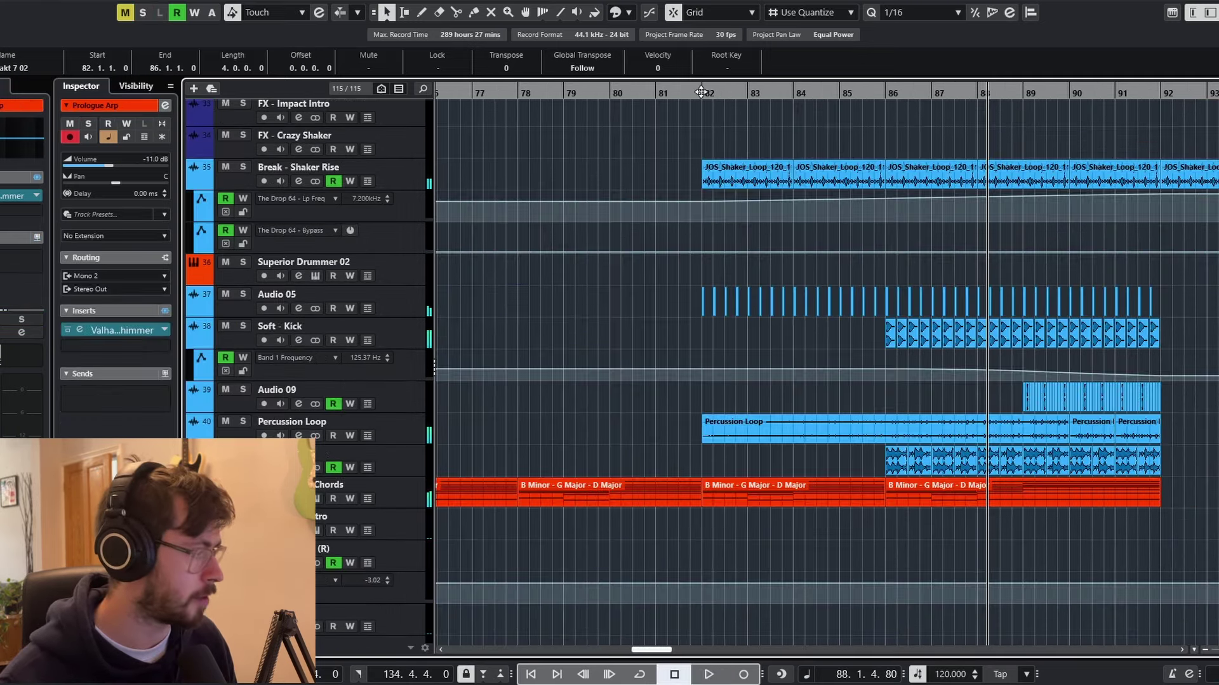
pyautogui.click(701, 93)
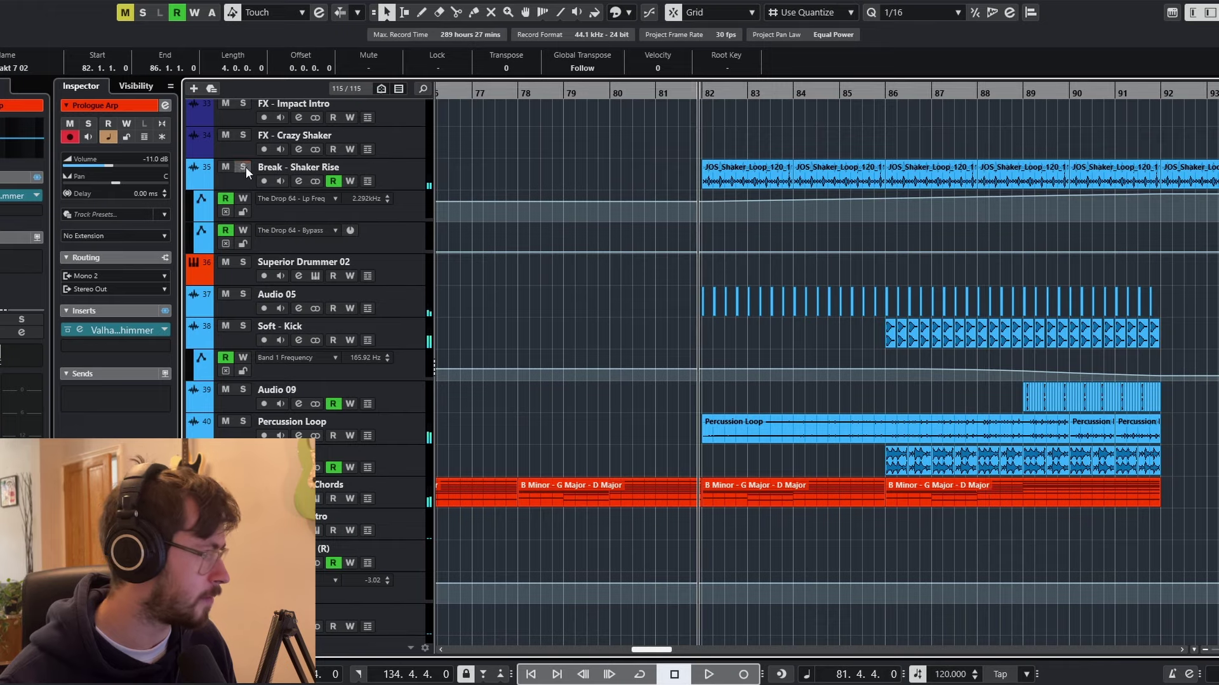
# Solo Break - Shaker Rise, Audio 05, Soft - Kick, Audio 09, Percussion Loop and Audio 16 to audition the break's percussion from bar 82
pyautogui.scroll(-1, 811, 226)
pyautogui.scroll(-1, 819, 228)
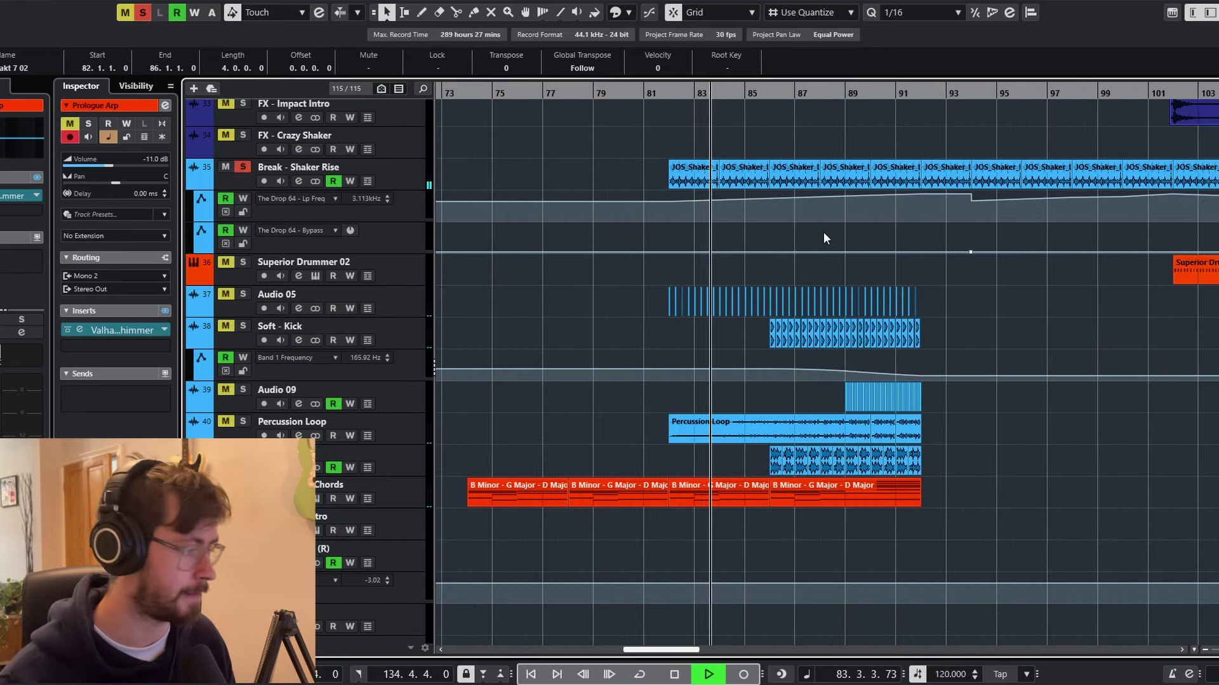
pyautogui.click(243, 294)
pyautogui.click(243, 326)
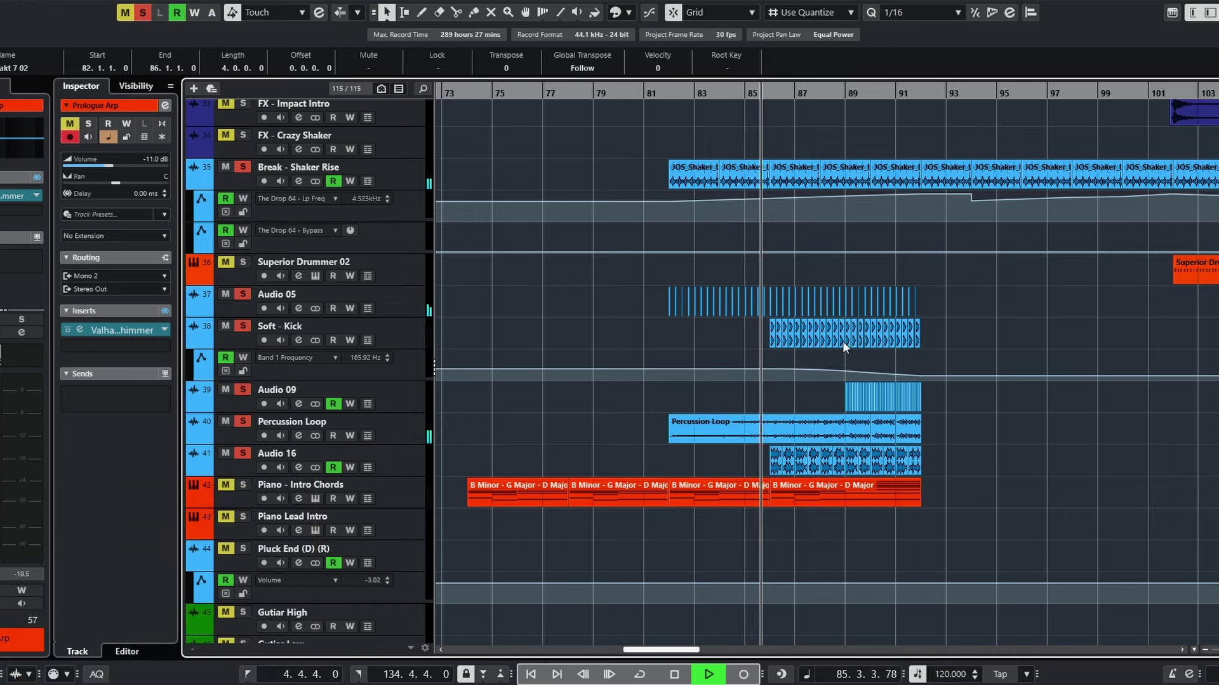
pyautogui.scroll(2, 871, 368)
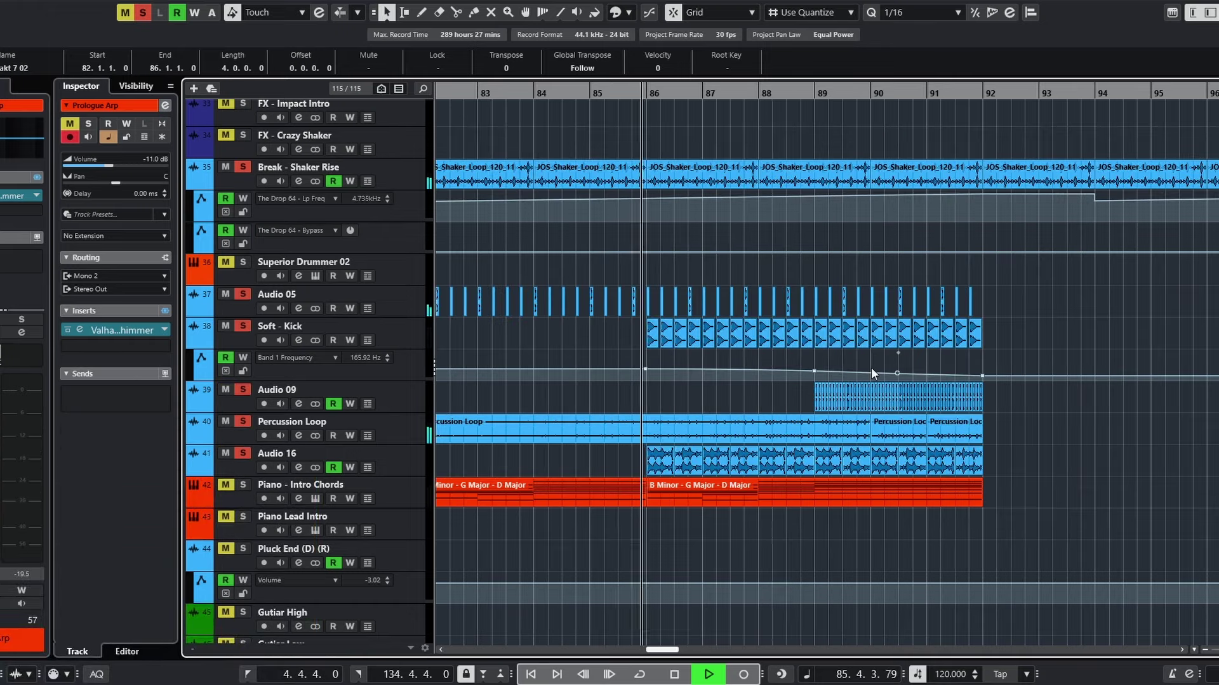
# Examine Soft - Kick's Pro-Q 2 filter during playback, close the plug-in, and stop with the percussion solos removed
pyautogui.click(311, 322)
pyautogui.click(128, 332)
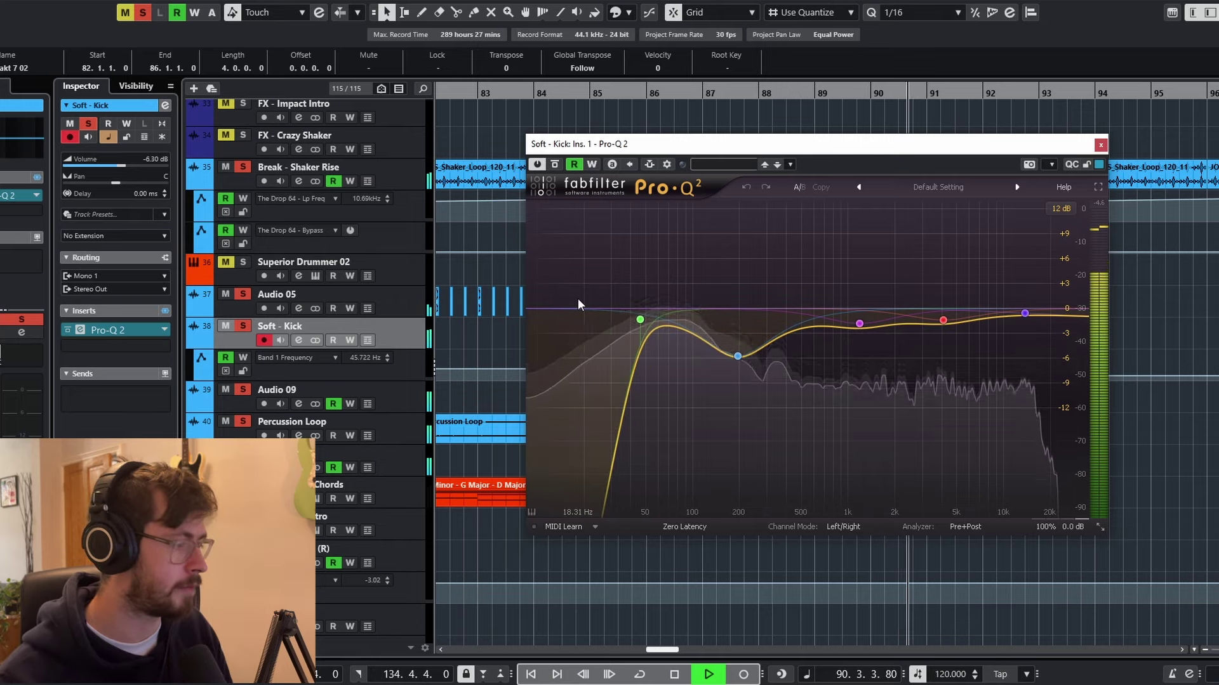
pyautogui.click(1101, 145)
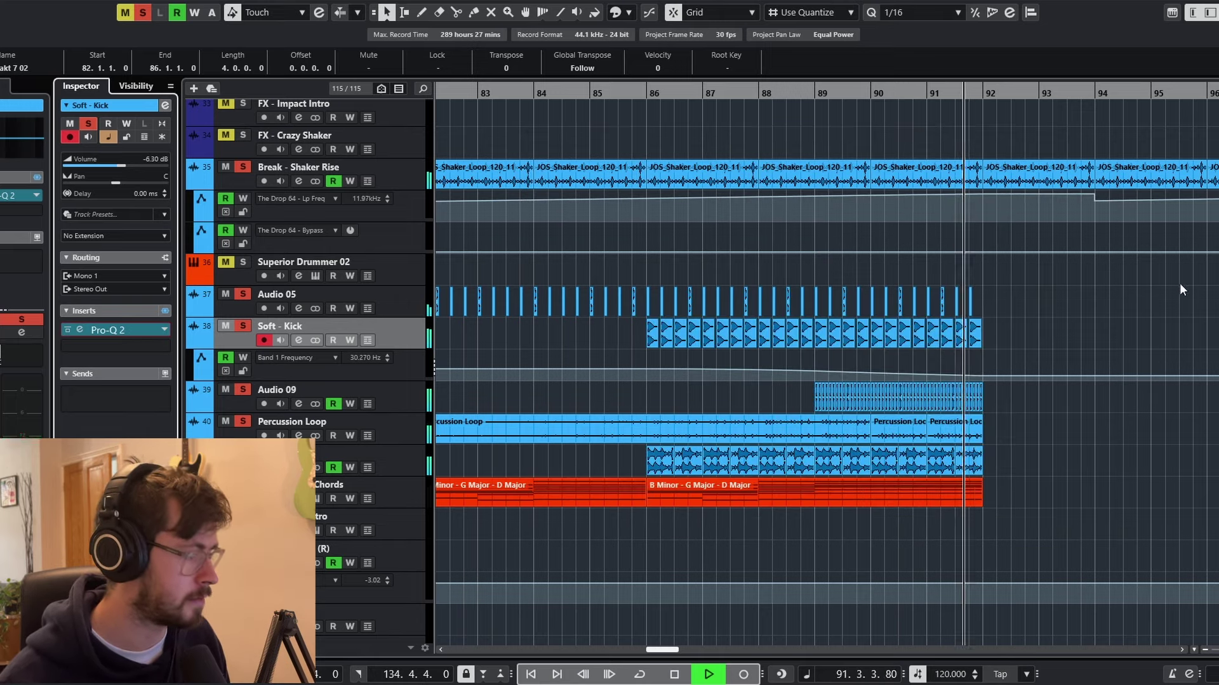
pyautogui.press('space')
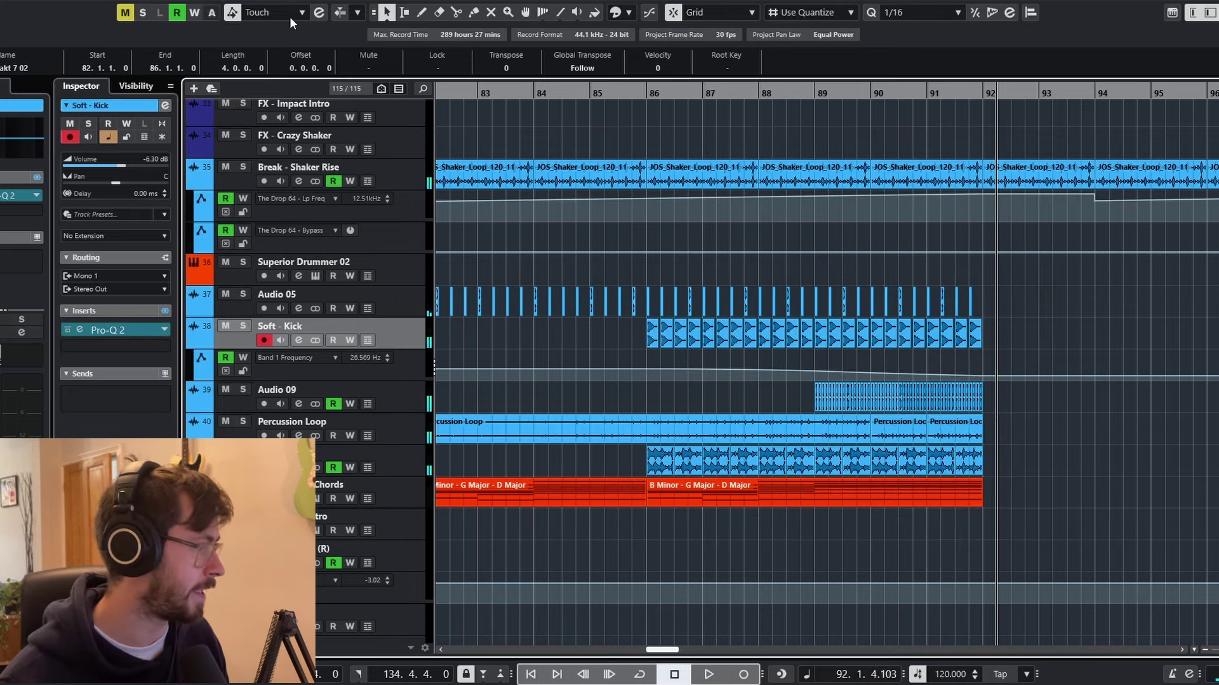
# Mute Audio 16 and play all layers from bar 86
pyautogui.click(901, 93)
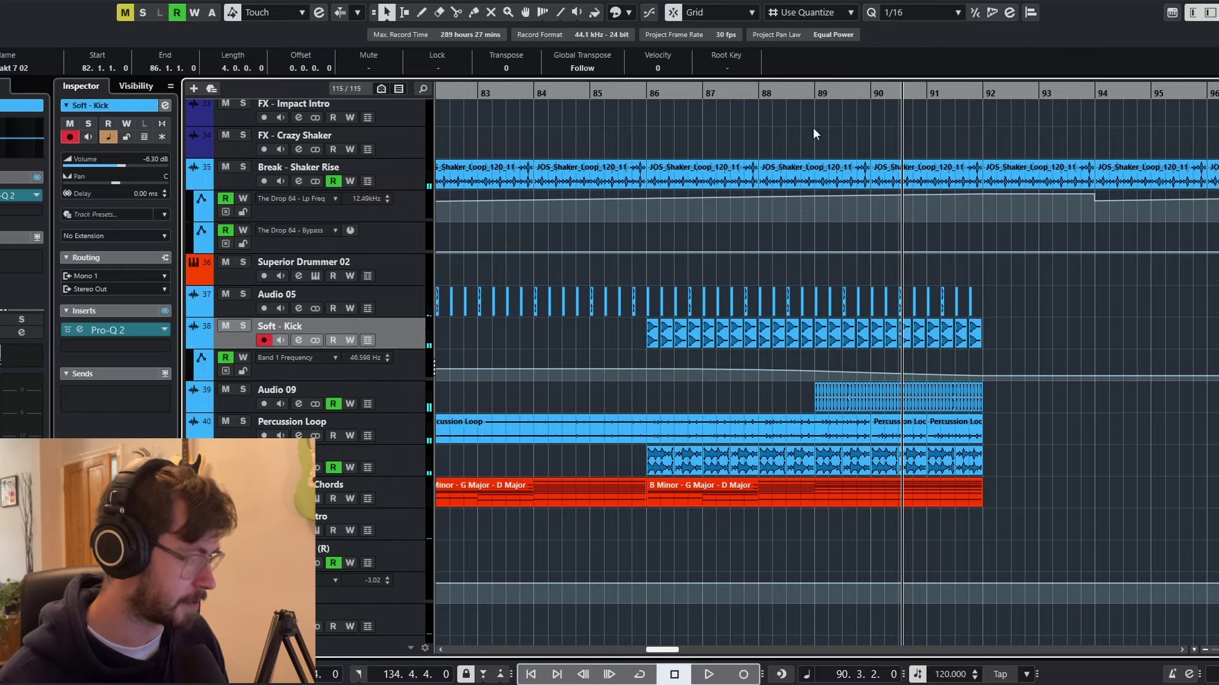
pyautogui.click(647, 95)
pyautogui.press('space')
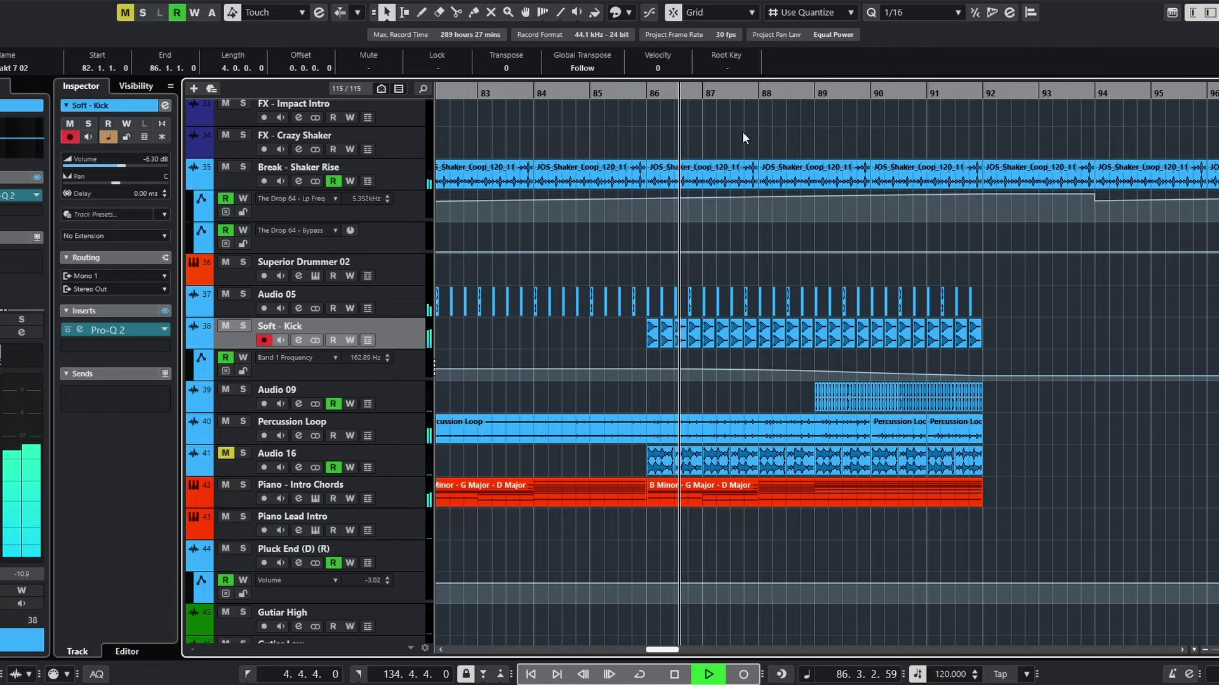
# Shrink all track heights and examine the arrangement's layers while playback runs from the end of the break into bar 94
pyautogui.click(1137, 482)
pyautogui.hotkey('shift', 'g')
pyautogui.hotkey('shift', 'g')
pyautogui.scroll(-3, 1109, 481)
pyautogui.scroll(-5, 1109, 479)
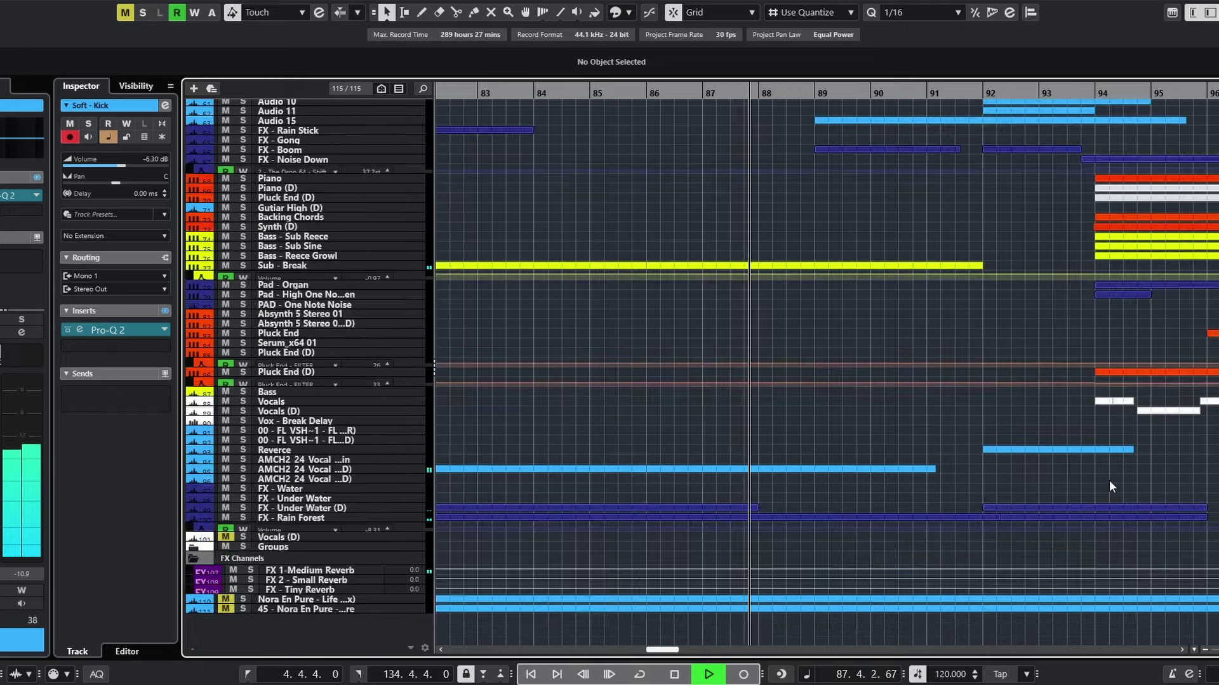
pyautogui.keyDown('ctrl'); pyautogui.scroll(-3, 1110, 480); pyautogui.keyUp('ctrl')
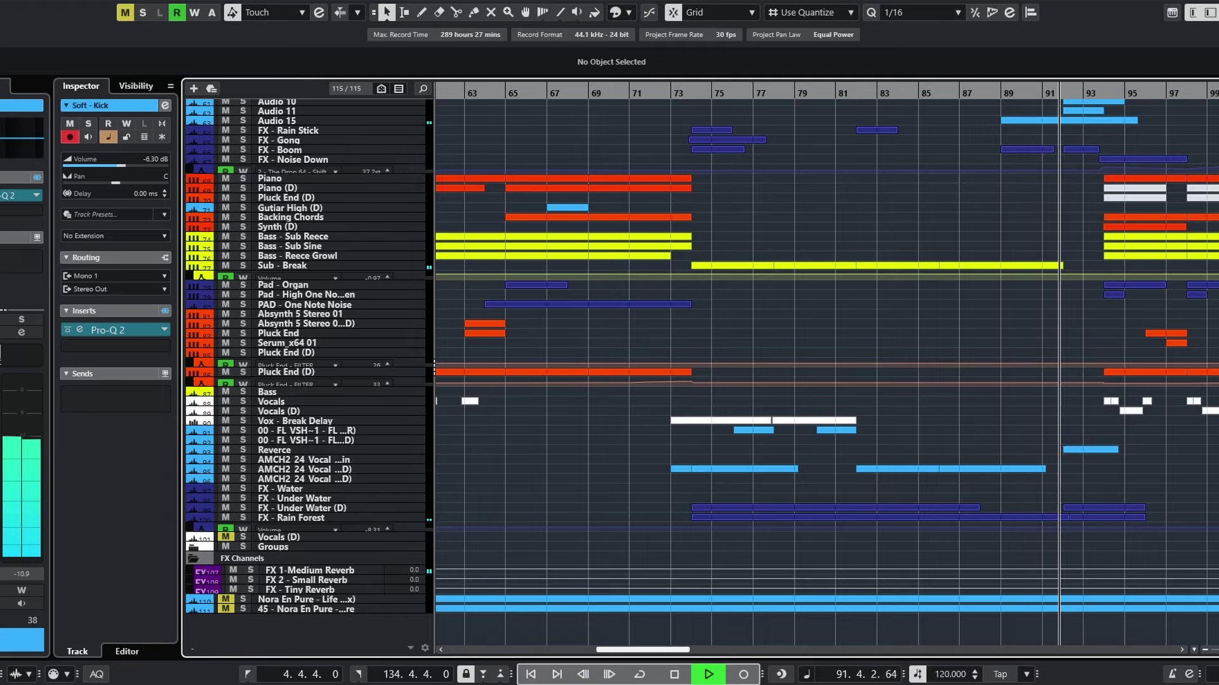
pyautogui.hscroll(2, 1102, 436)
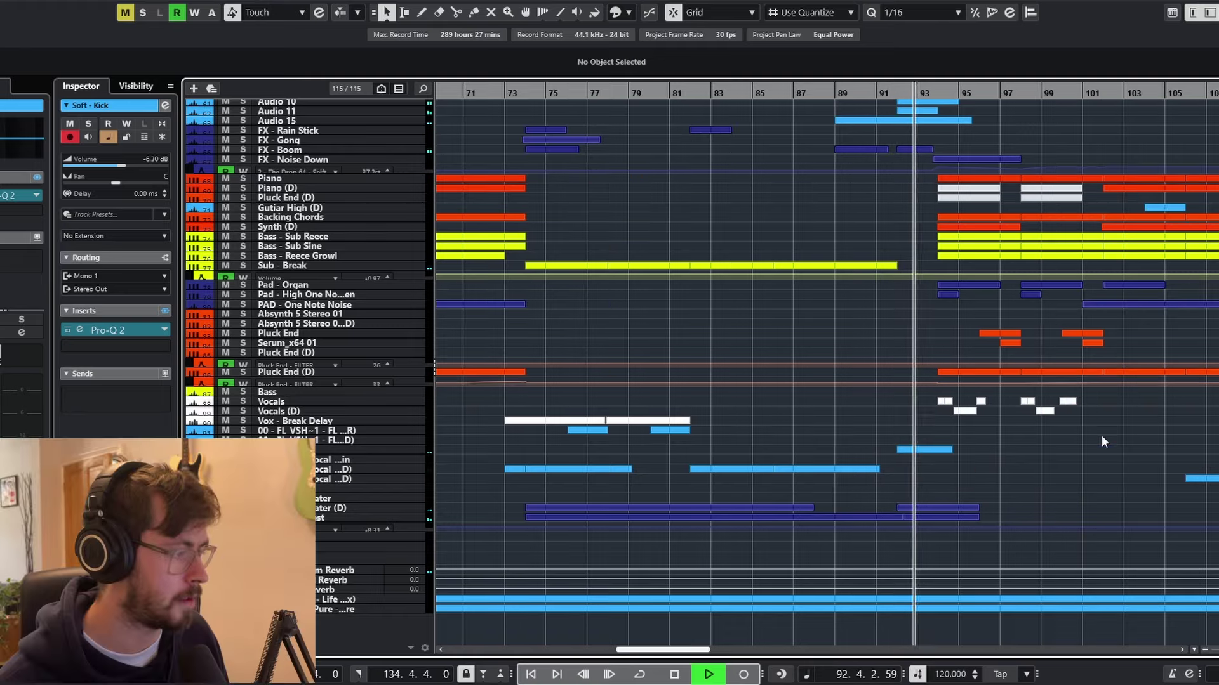
pyautogui.scroll(8, 856, 420)
pyautogui.scroll(3, 951, 426)
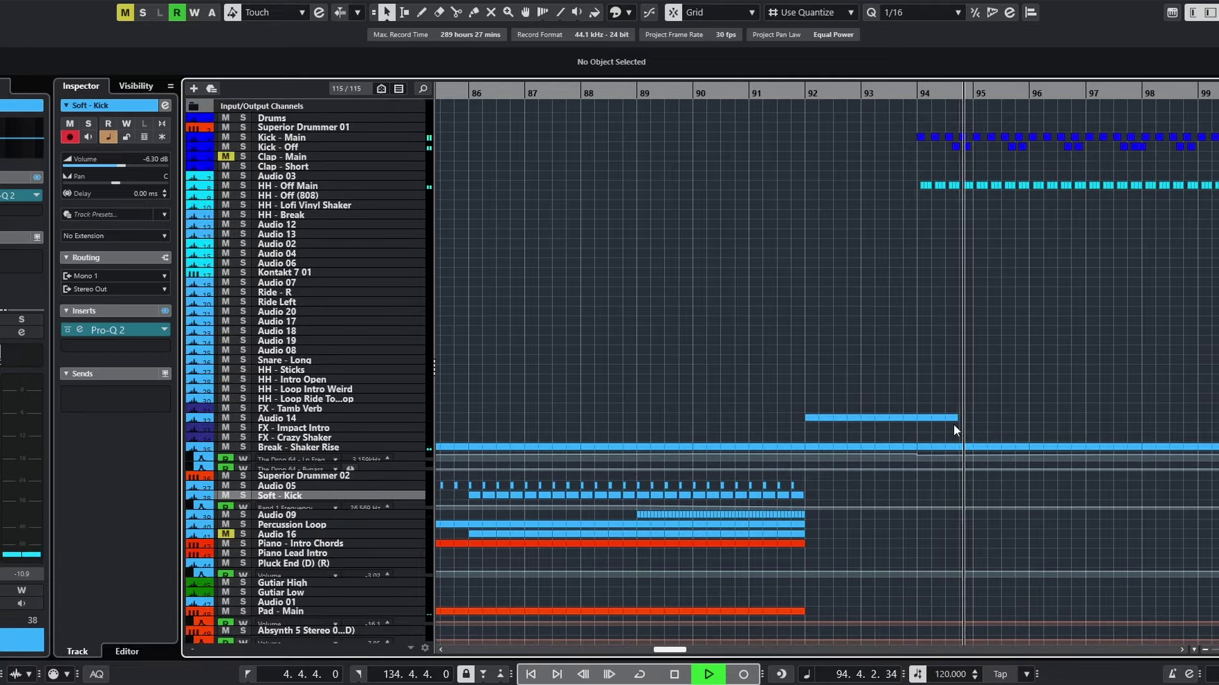
# Restore the track heights, examine the drop's chord, bass, pad, pluck and drum clips, and stop playback just before bar 94
pyautogui.scroll(-20, 953, 424)
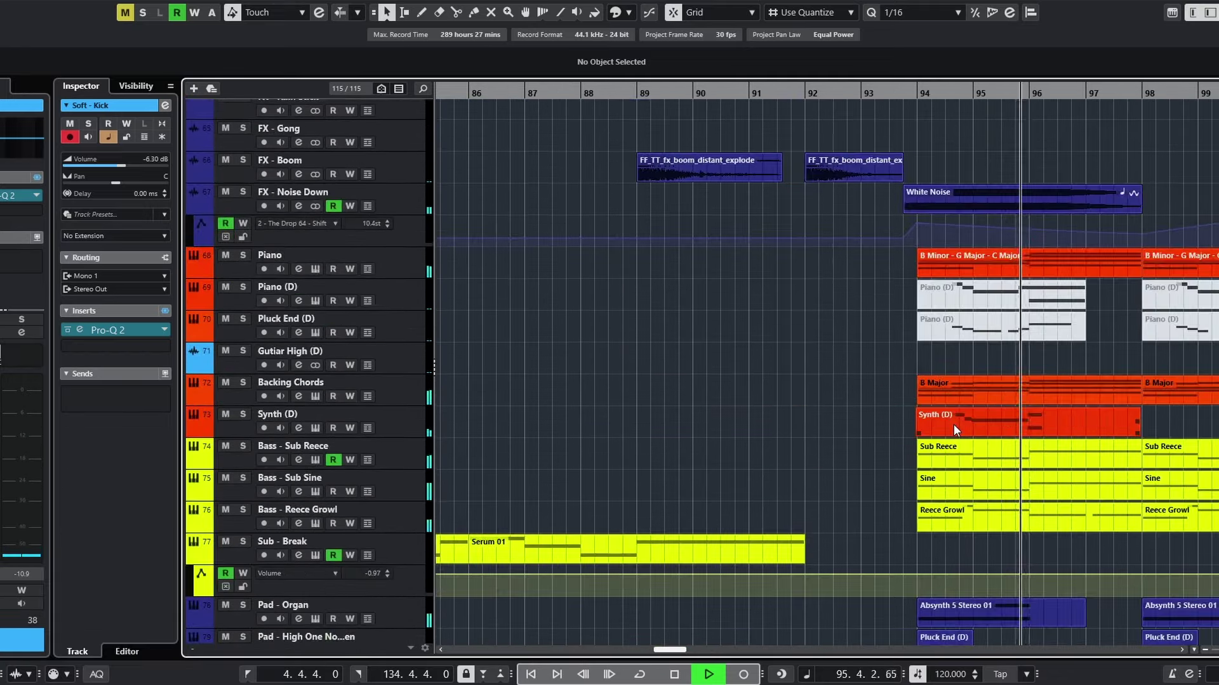
pyautogui.scroll(-4, 953, 424)
pyautogui.scroll(-5, 985, 424)
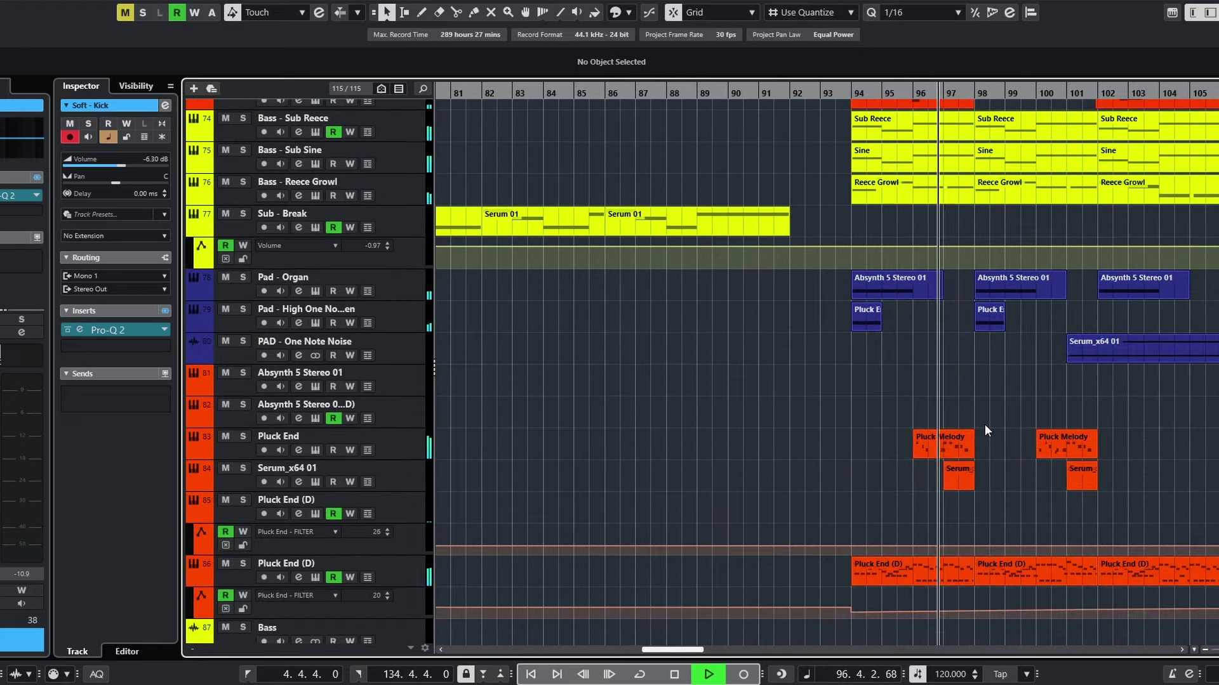
pyautogui.scroll(5, 916, 424)
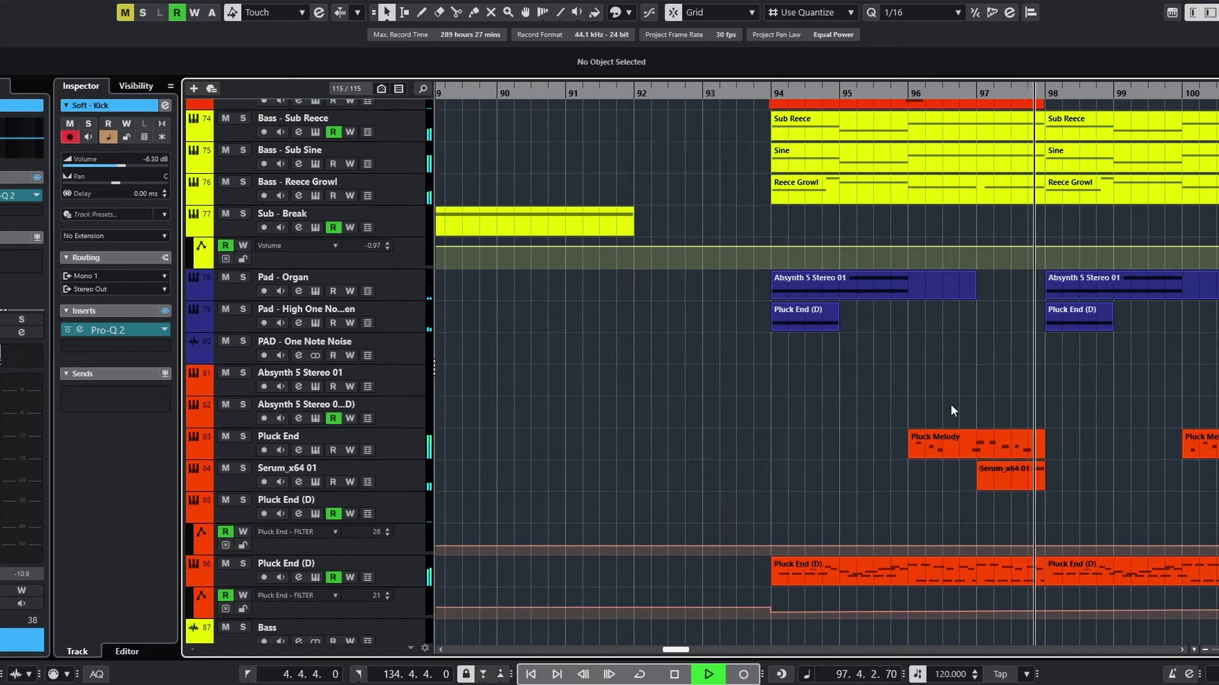
pyautogui.scroll(-8, 966, 408)
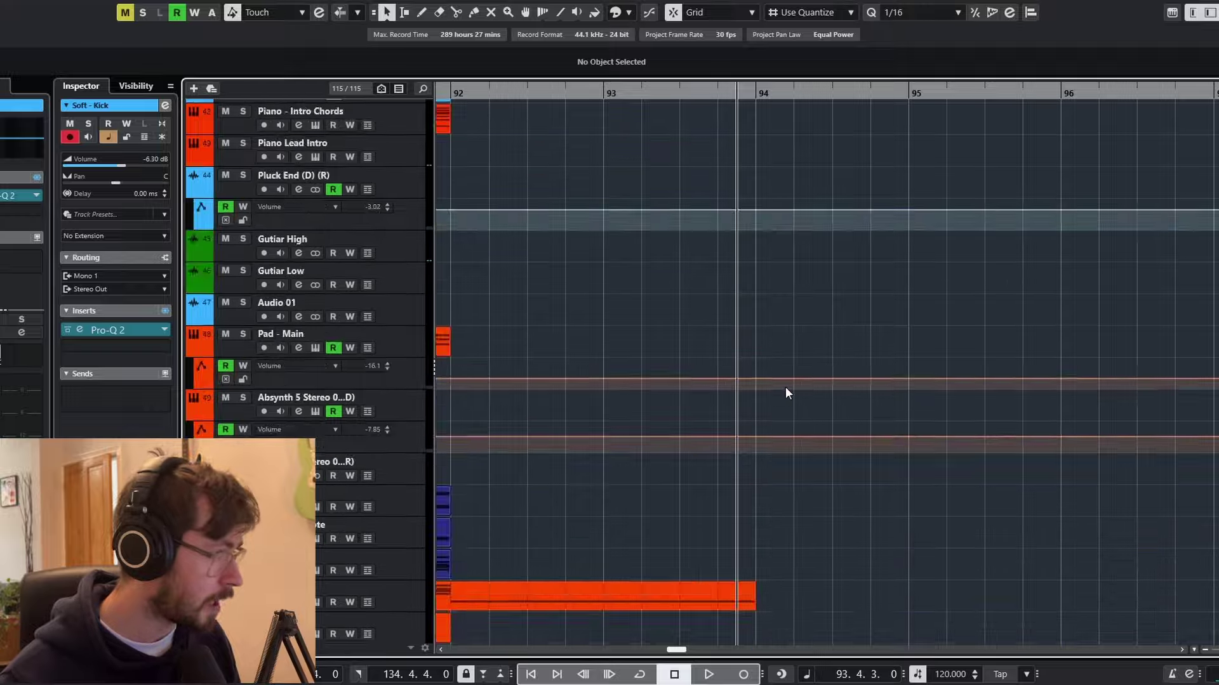
pyautogui.scroll(10, 786, 387)
pyautogui.scroll(-4, 814, 376)
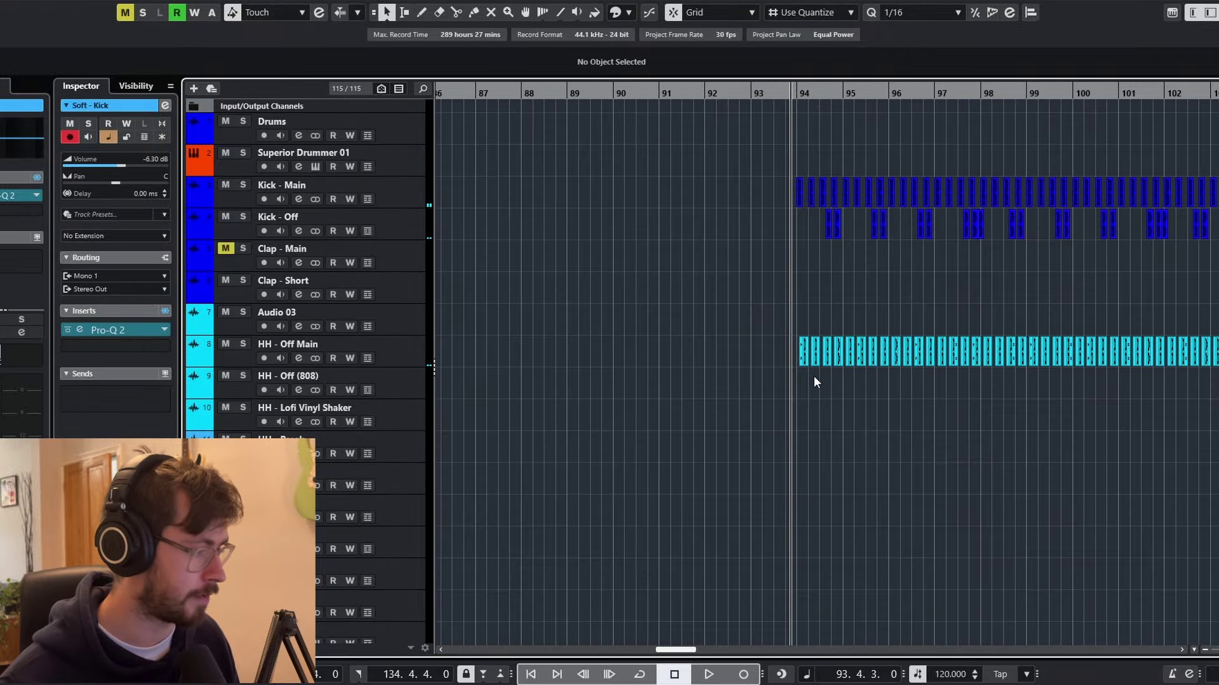
pyautogui.scroll(-3, 815, 377)
pyautogui.scroll(6, 813, 376)
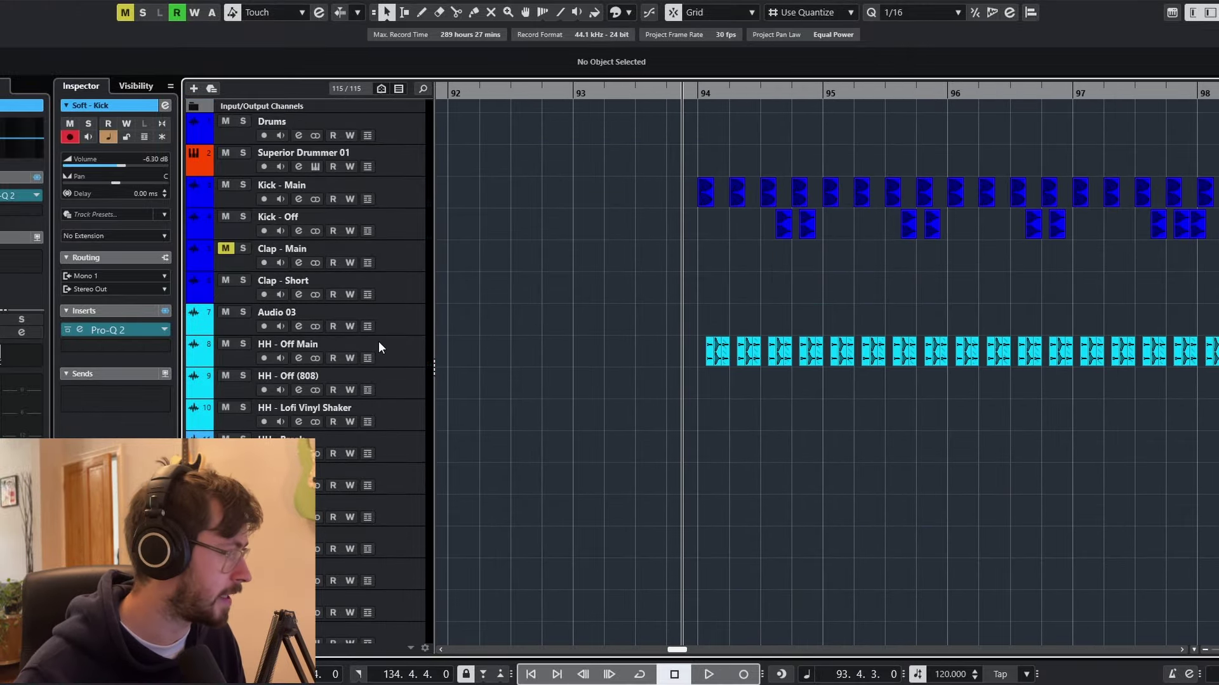
pyautogui.scroll(-10, 596, 393)
pyautogui.scroll(5, 787, 443)
pyautogui.scroll(5, 740, 322)
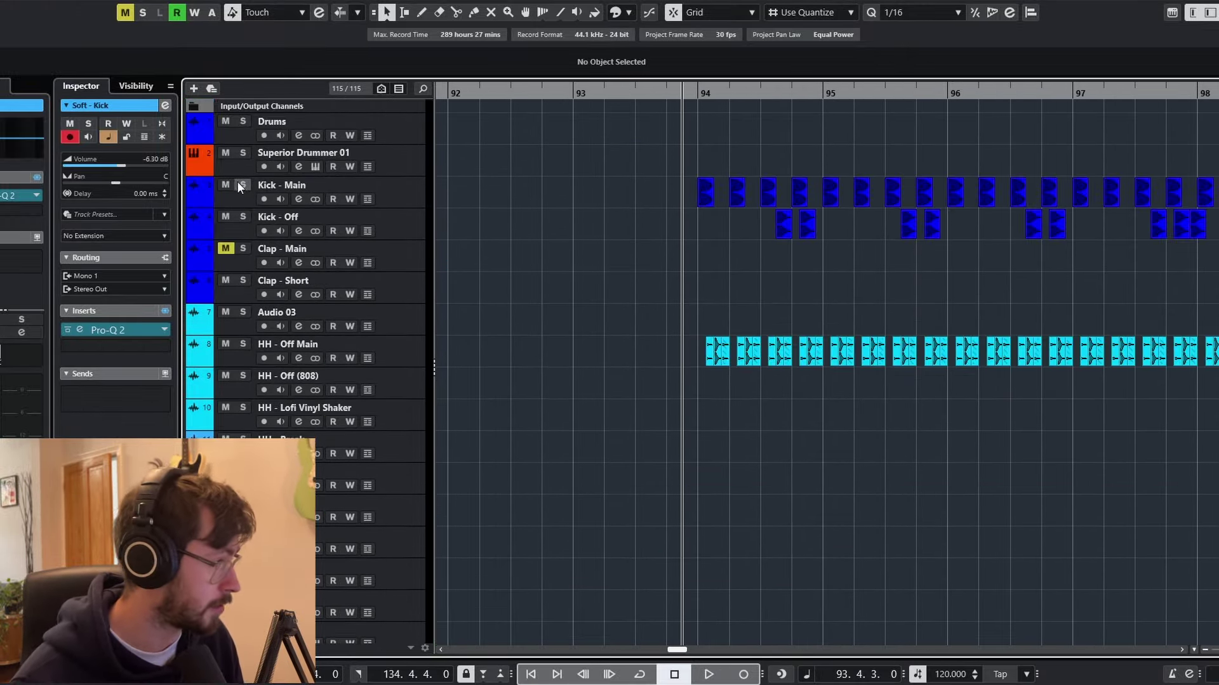
# Solo Kick - Main, Kick - Off and HH - Off Main, and play from just before bar 94 to audition the drop's drums
pyautogui.click(241, 185)
pyautogui.click(242, 216)
pyautogui.press('space')
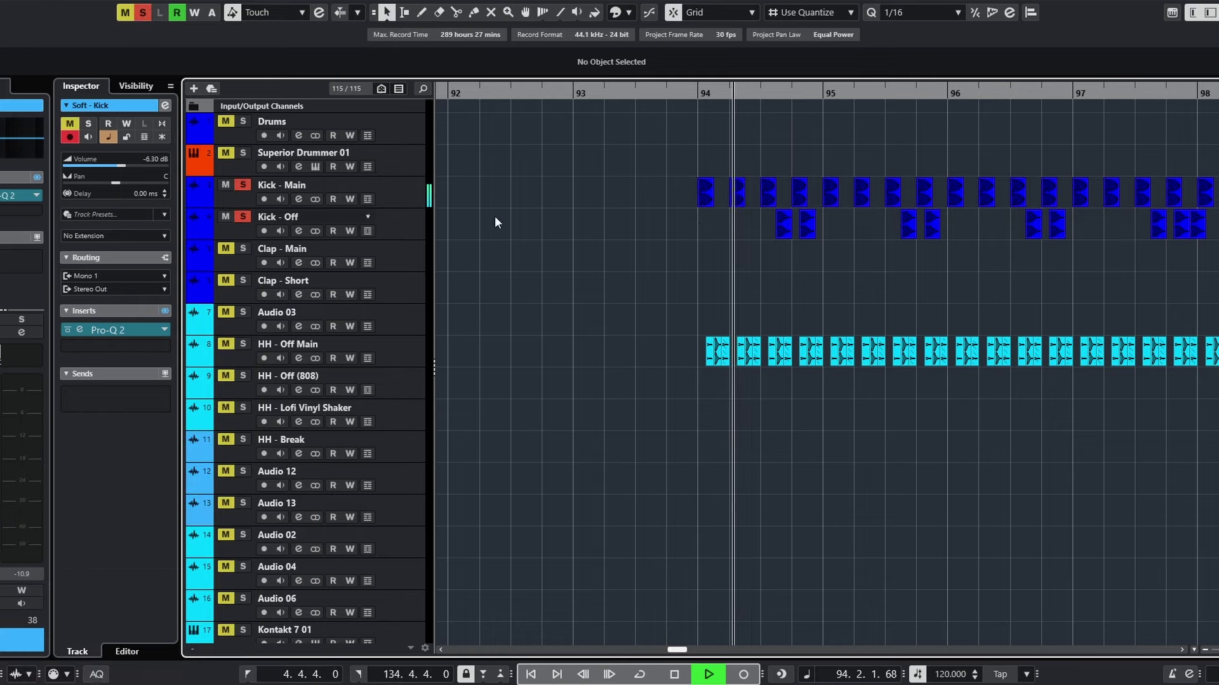
pyautogui.click(242, 343)
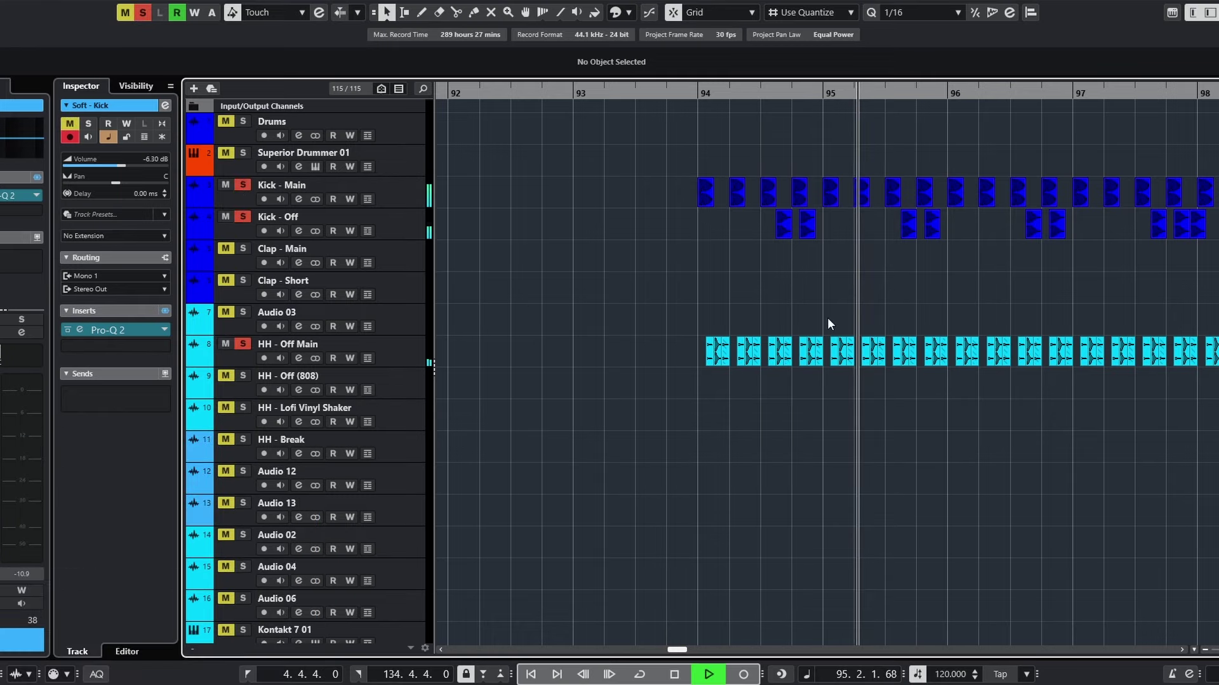
pyautogui.scroll(-15, 827, 324)
pyautogui.press('space')
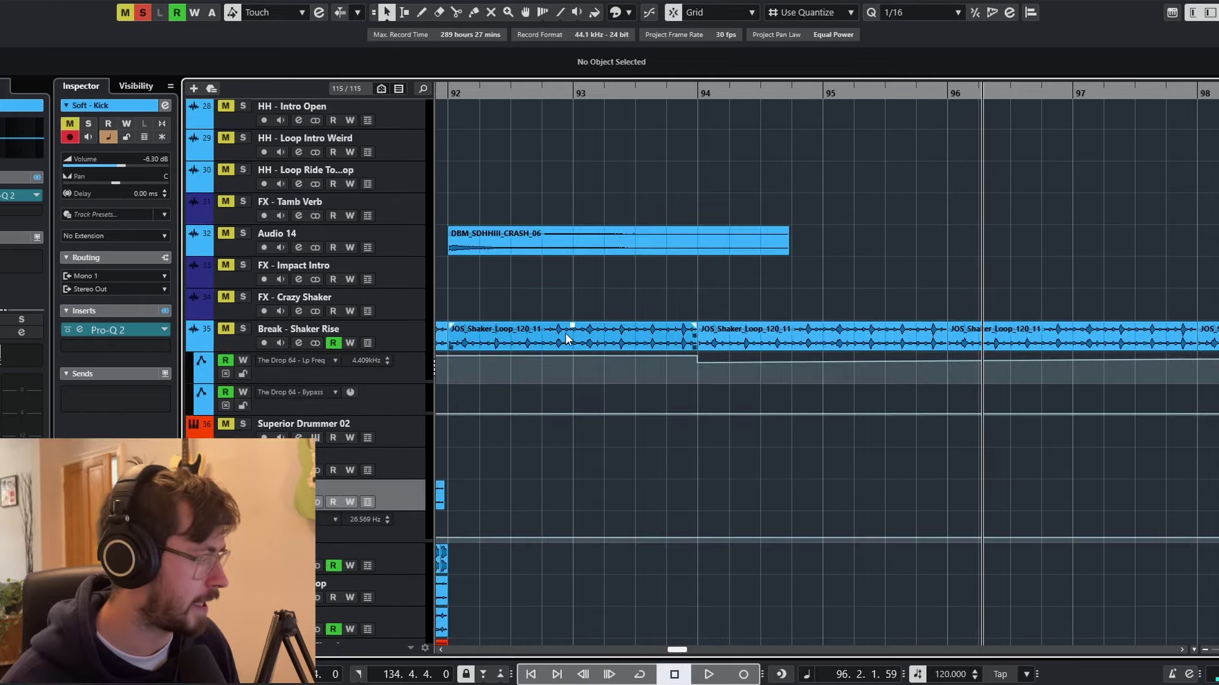
# Solo only Break - Shaker Rise, play it from bar 94, and select its track to examine its filter automation and inserts
pyautogui.click(693, 95)
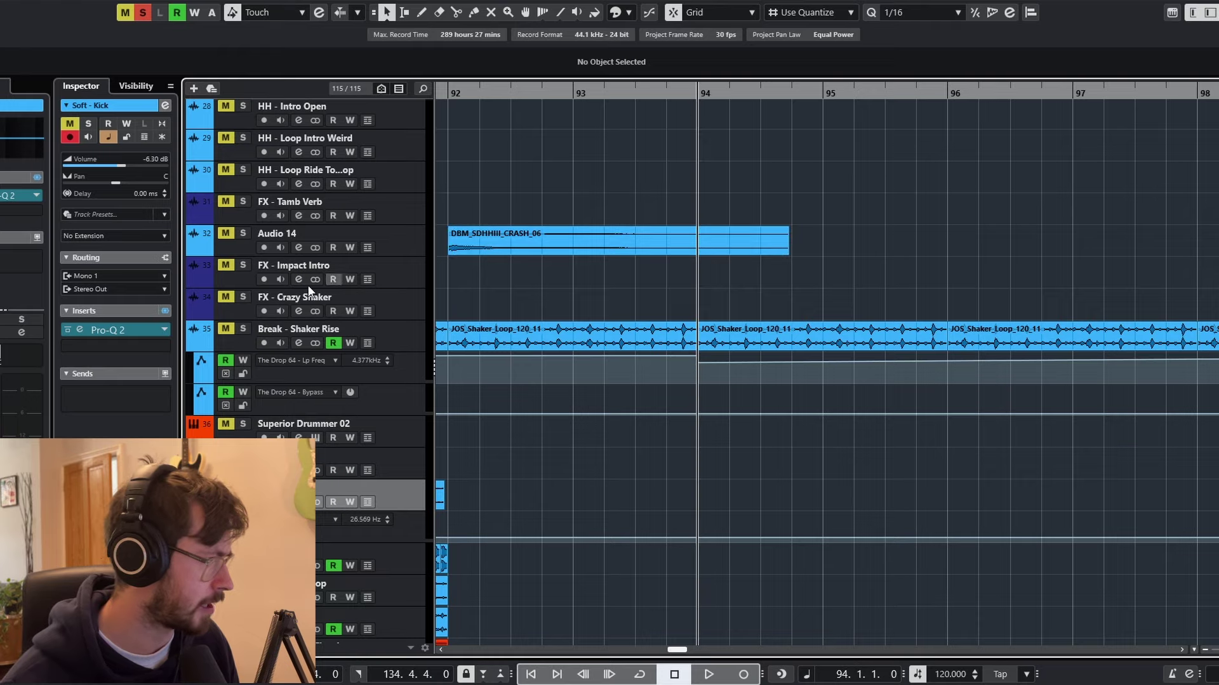
pyautogui.click(243, 328)
pyautogui.press('space')
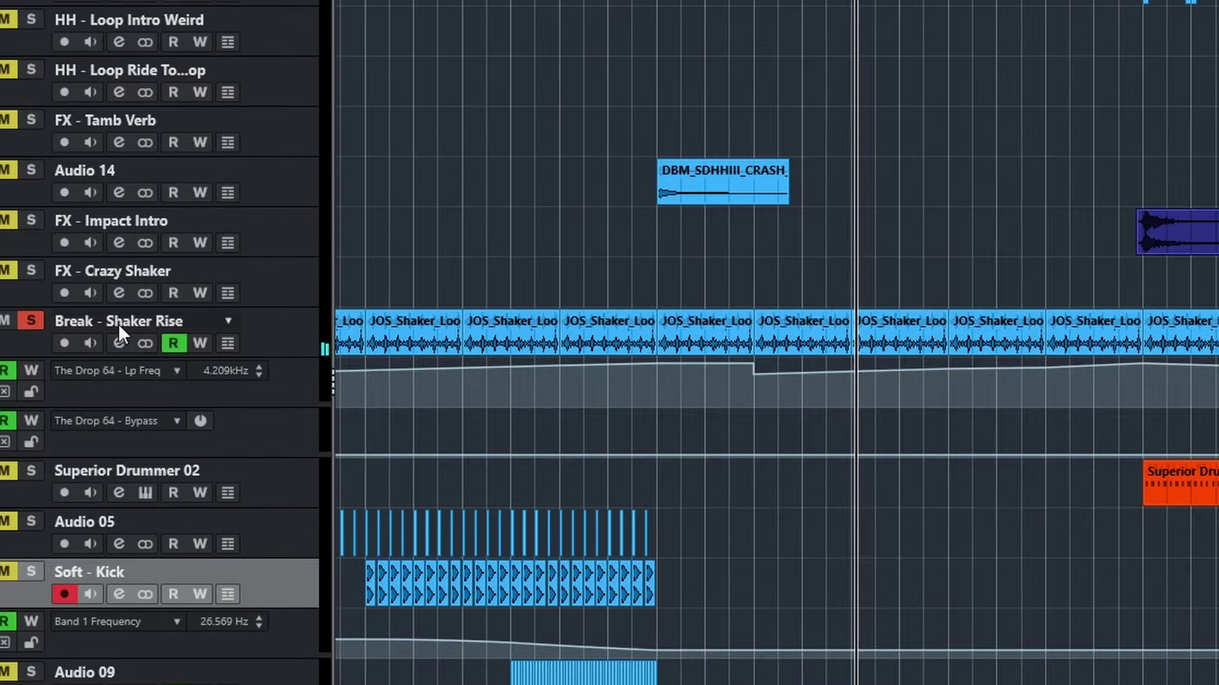
pyautogui.click(298, 329)
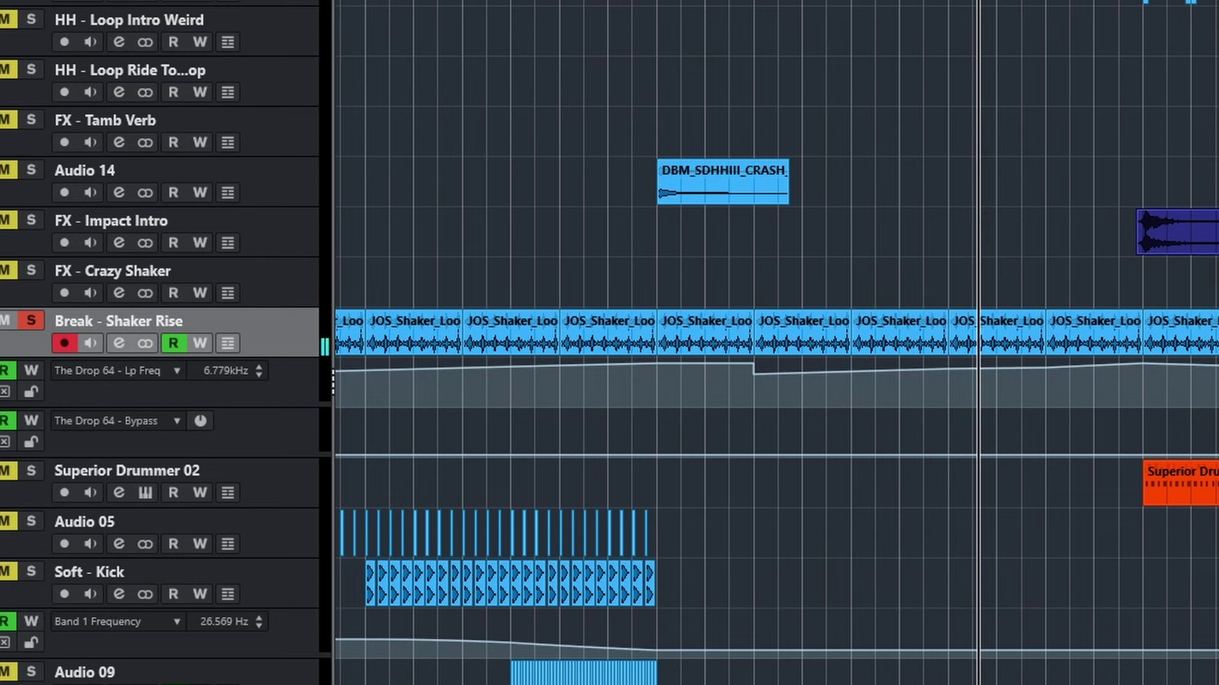
# Return to bar 94 and delete the muted clips there on the Piano (D) and Pluck End (D) tracks
pyautogui.moveTo(1218, 169); pyautogui.dragTo(739, 169)
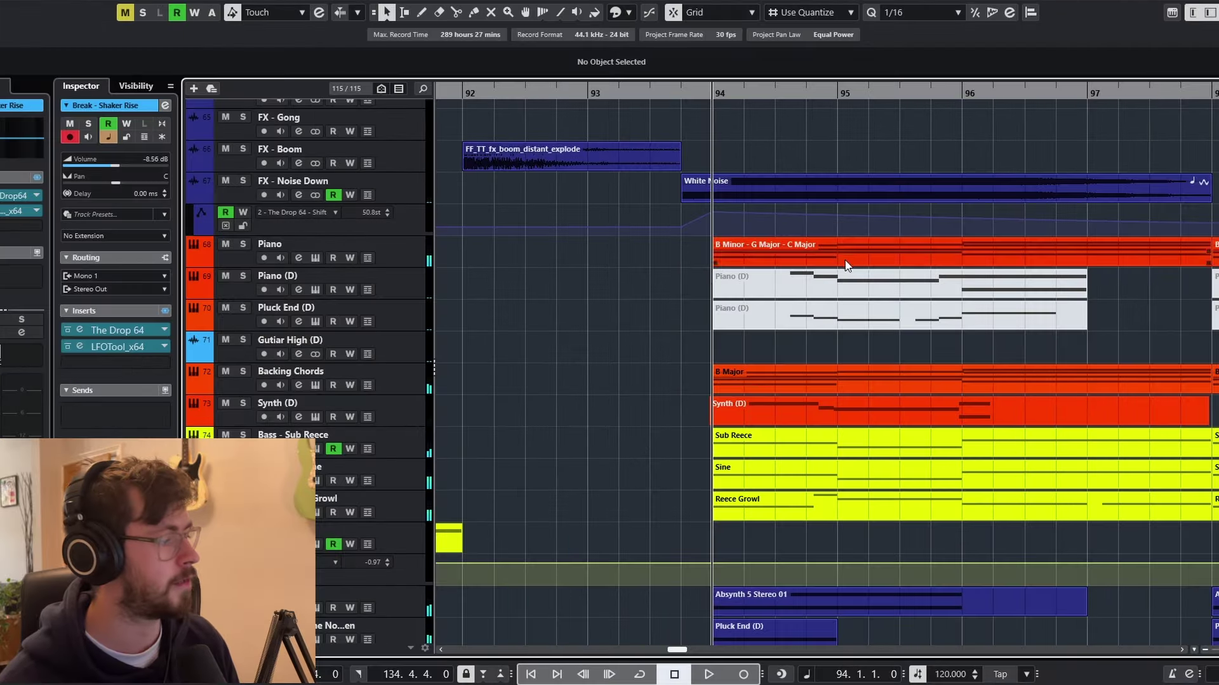
pyautogui.click(873, 325)
pyautogui.press('Delete')
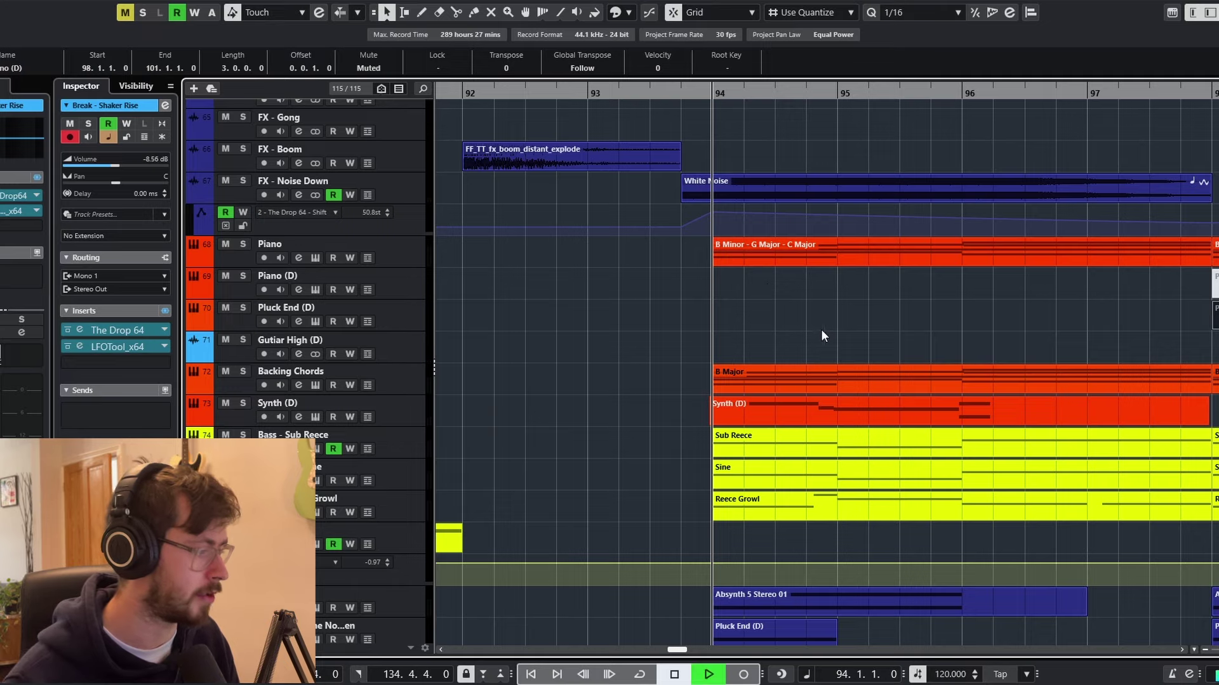
# Solo Synth (D) to audition its clip from bar 94, select the track, then unsolo it and stop
pyautogui.click(244, 403)
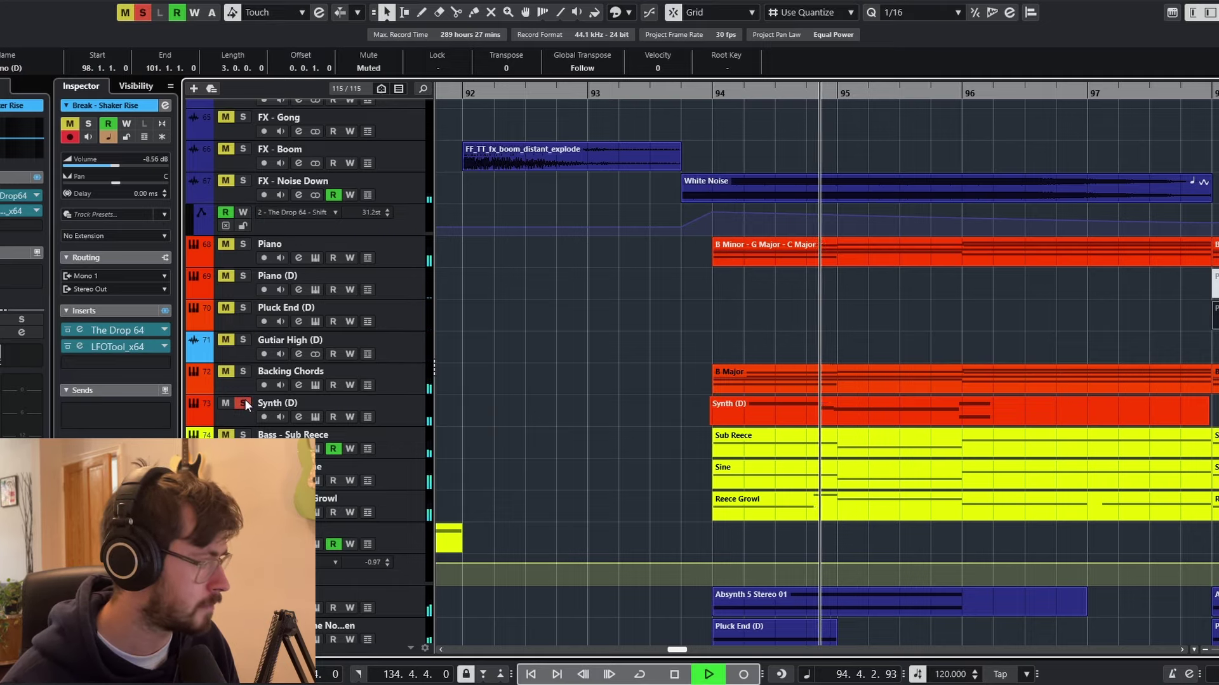
pyautogui.scroll(-4, 883, 372)
pyautogui.click(885, 400)
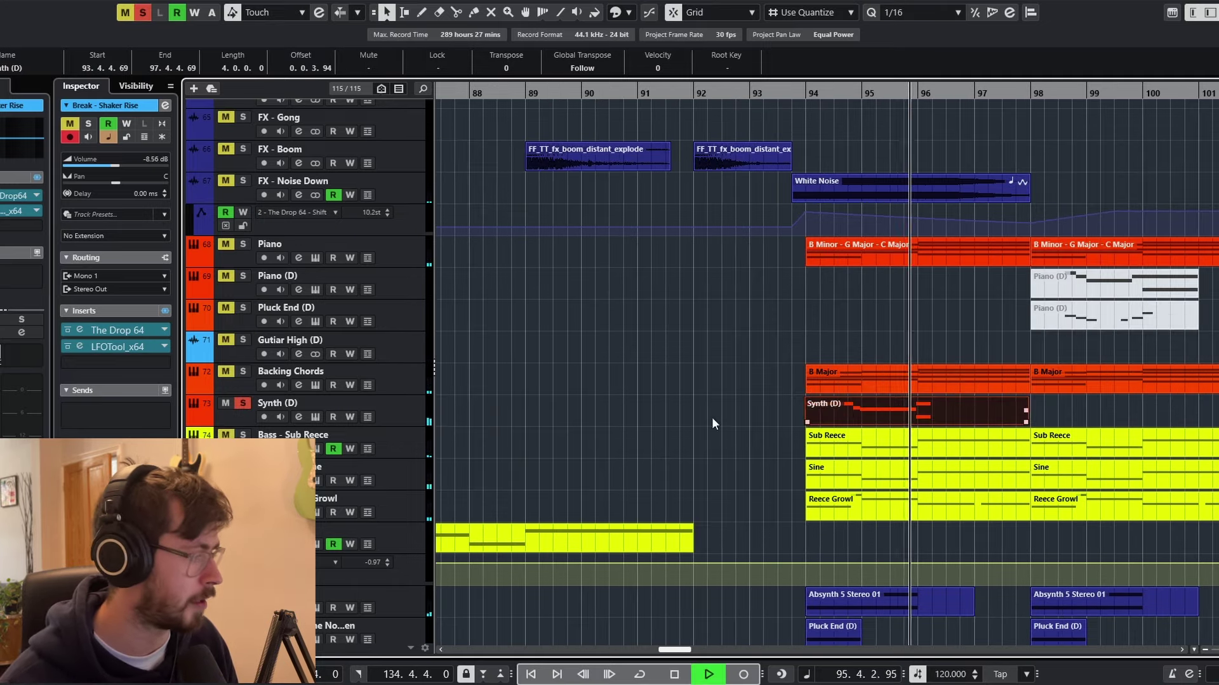
pyautogui.click(348, 403)
# Return to just before bar 94 and examine the clips on the Vocals and Vocals (D) tracks at the drop
pyautogui.press('g')
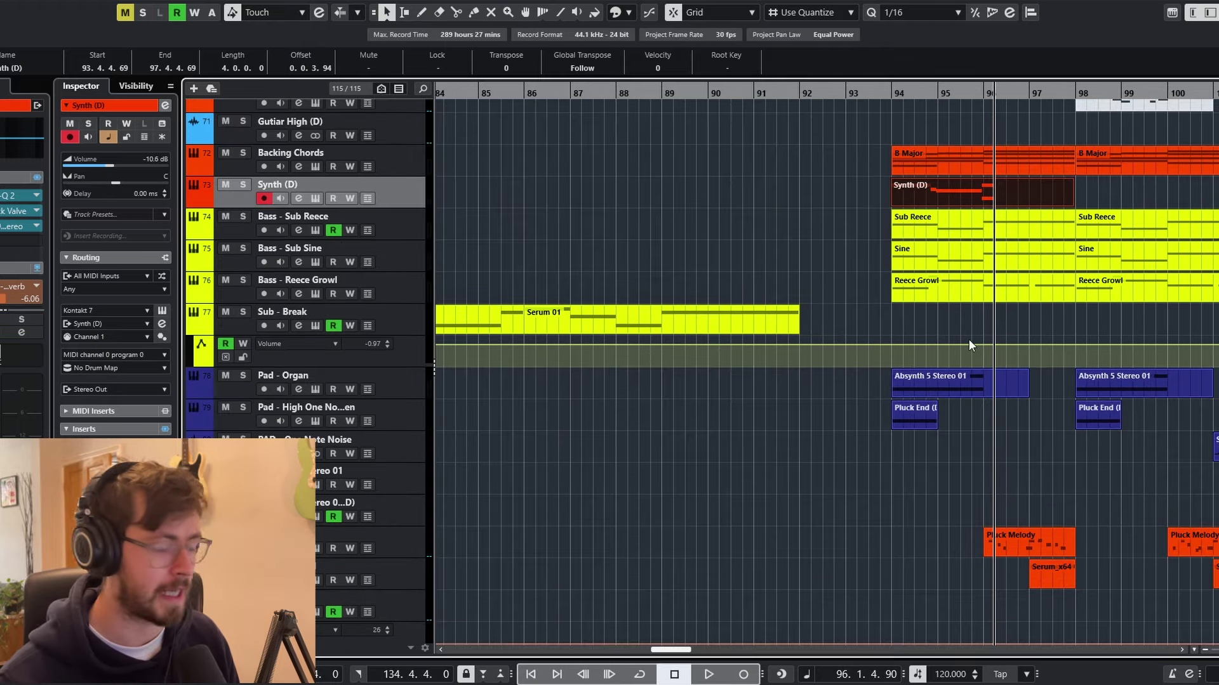
pyautogui.press('h')
pyautogui.press('h')
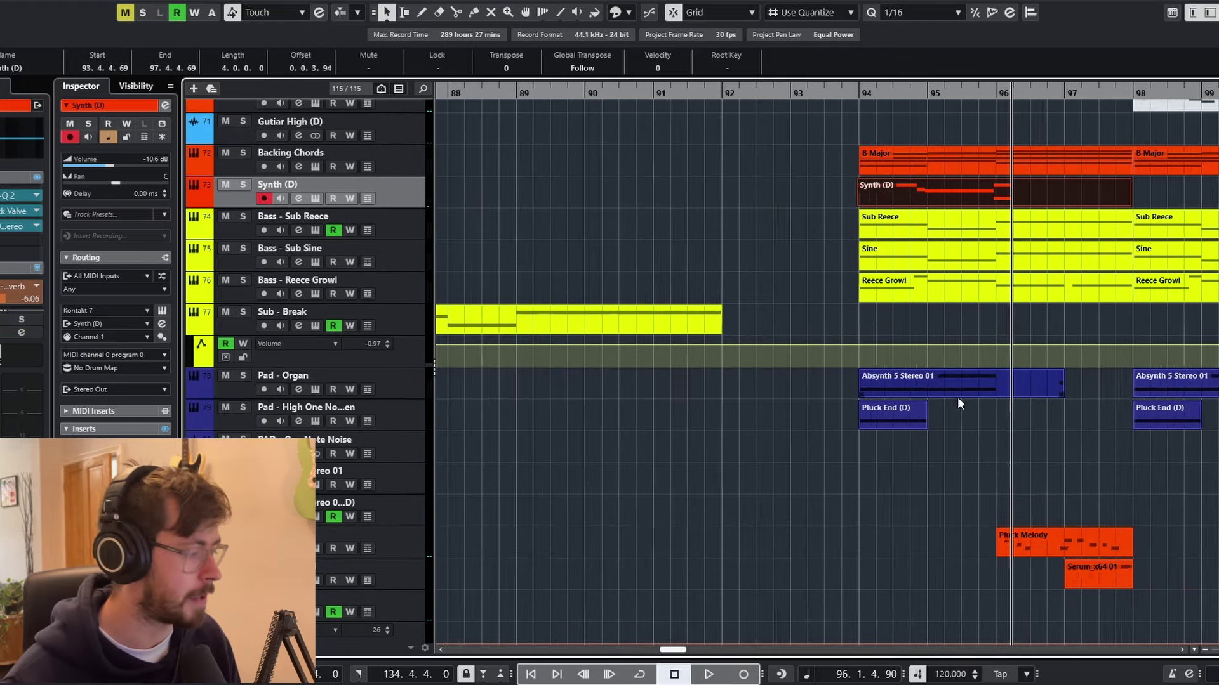
pyautogui.click(804, 100)
pyautogui.scroll(-10, 871, 350)
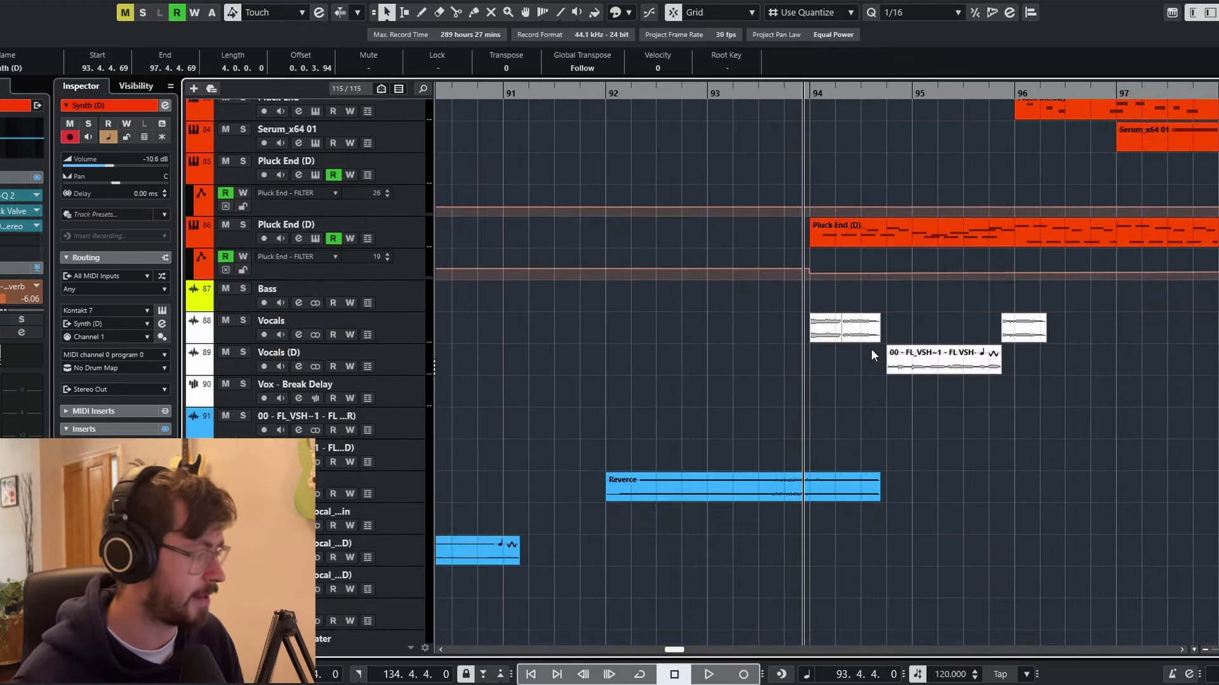
pyautogui.scroll(8, 871, 350)
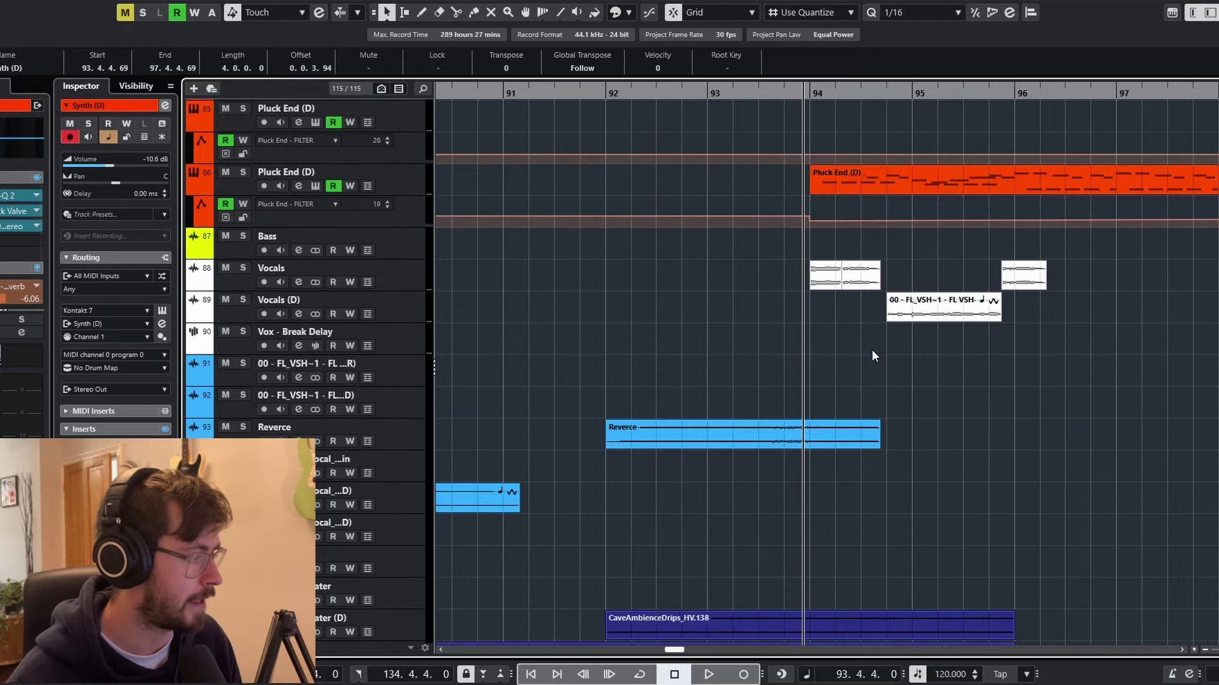
pyautogui.scroll(-1, 902, 363)
pyautogui.hotkey('shift', 'h')
pyautogui.press('h')
pyautogui.press('h')
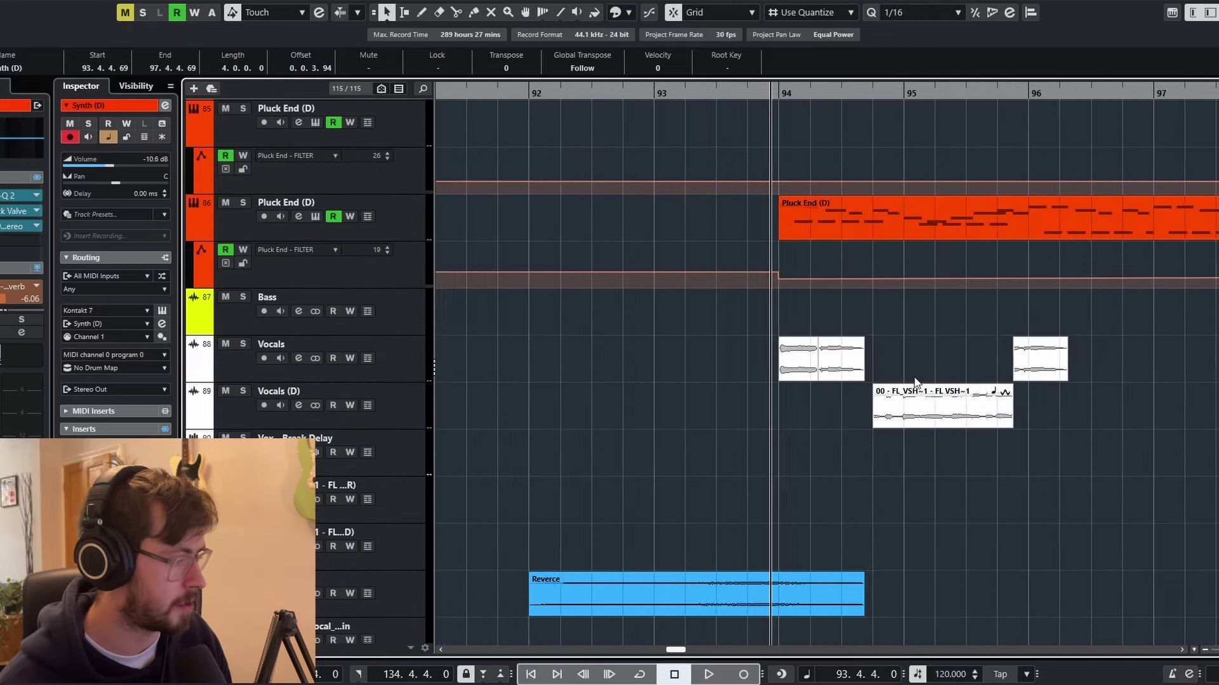
# Solo Vocals and play it from just before bar 94, and audition it again with Vocals (D) also soloed
pyautogui.click(742, 90)
pyautogui.click(294, 356)
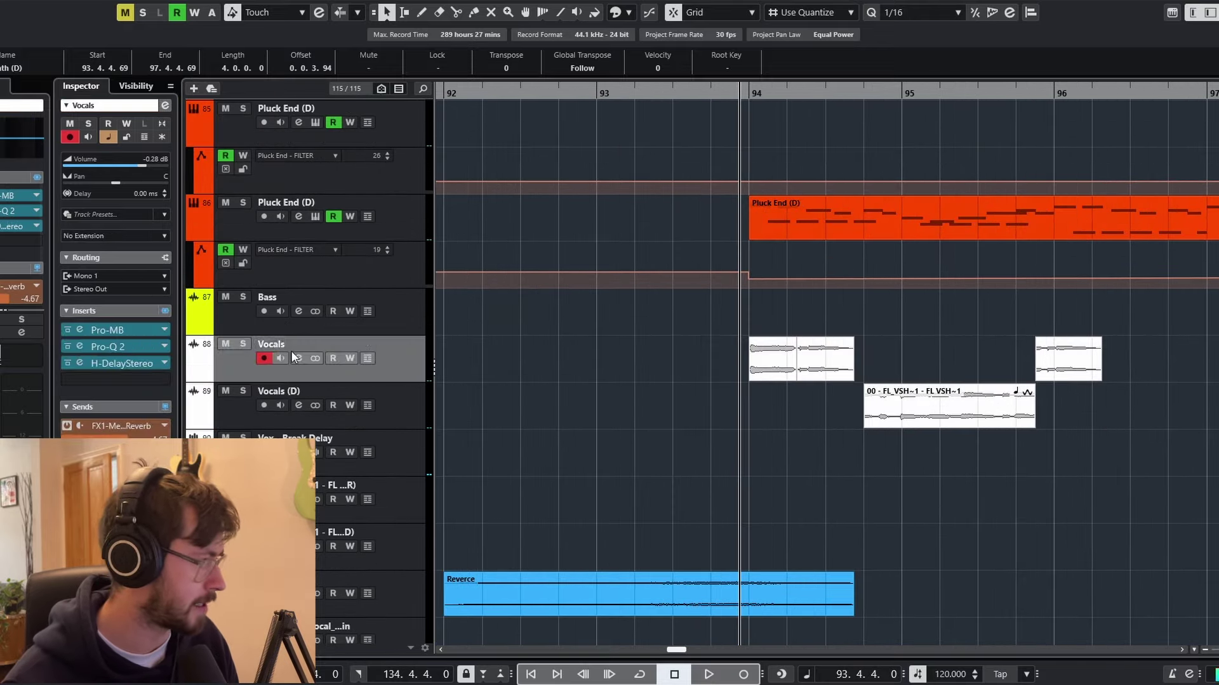
pyautogui.click(243, 344)
pyautogui.press('space')
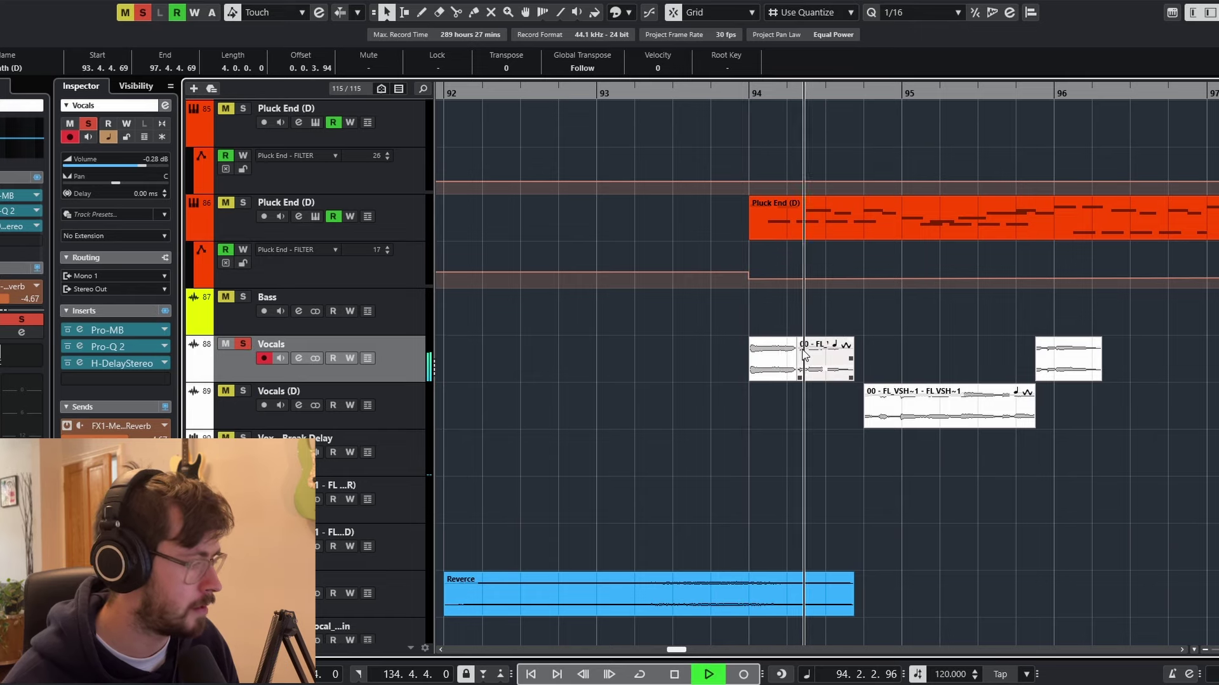
pyautogui.press('space')
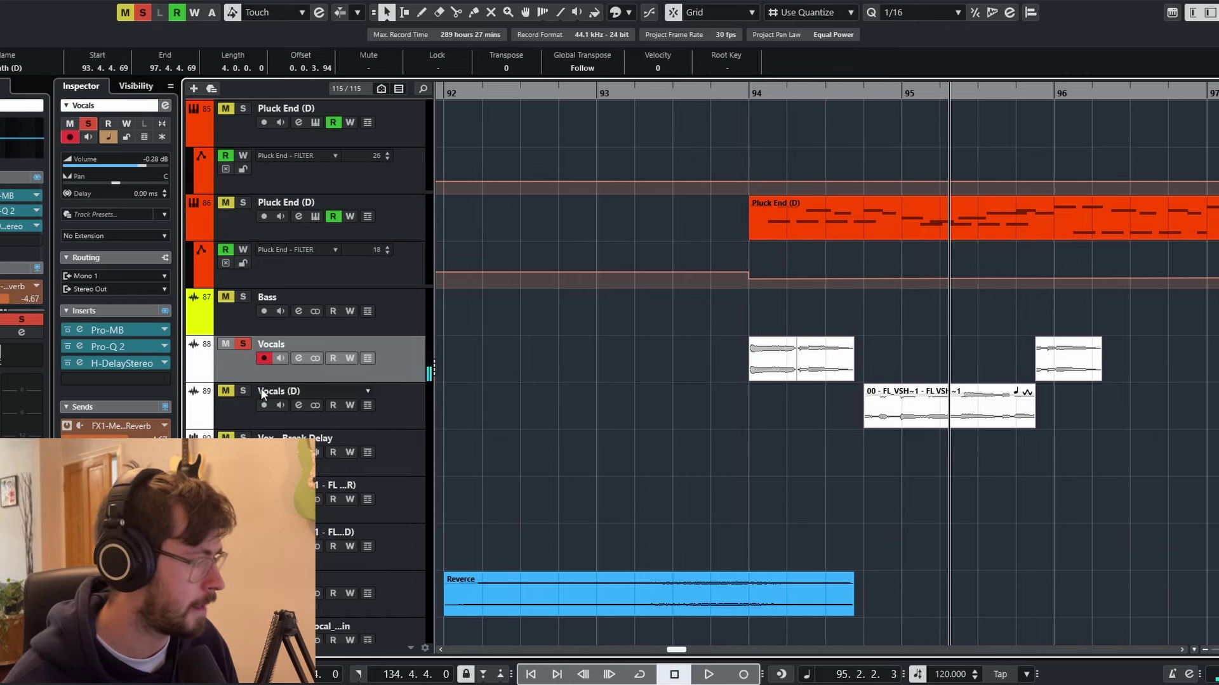
pyautogui.click(739, 93)
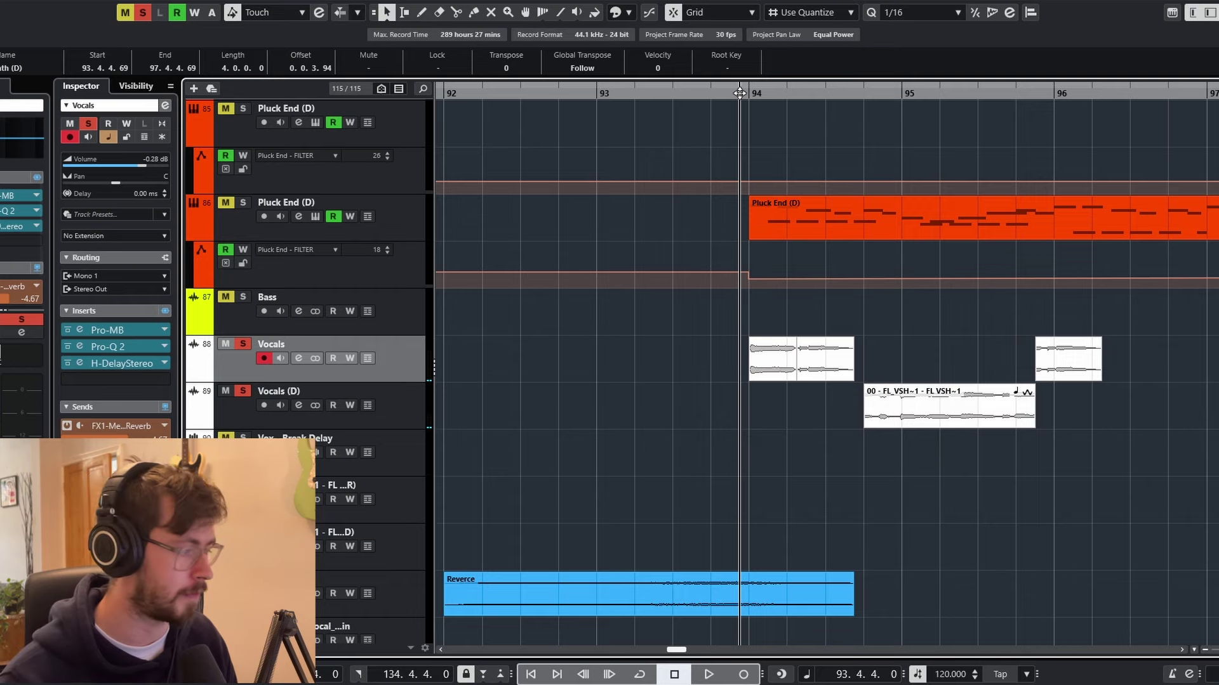
pyautogui.press('space')
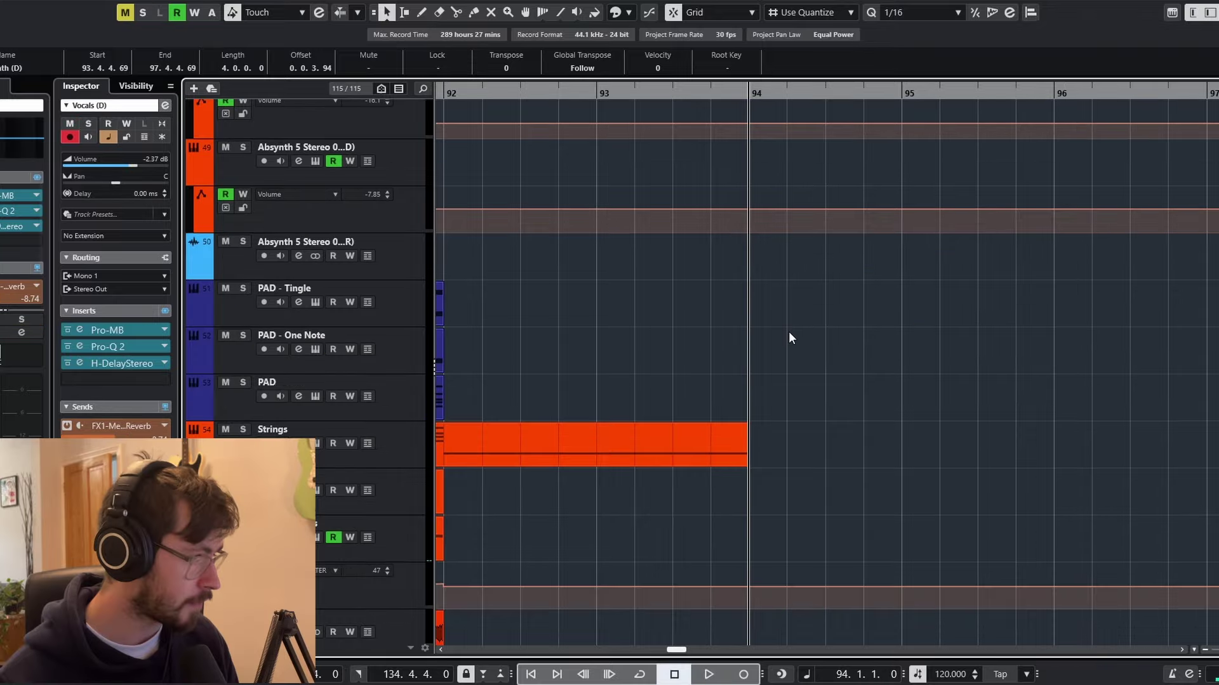
# Play the full mix from bar 94 with nothing soloed, reviewing the drop's layers from the drums down to the vocals
pyautogui.scroll(15, 788, 331)
pyautogui.press('space')
pyautogui.hotkey('shift', 'g')
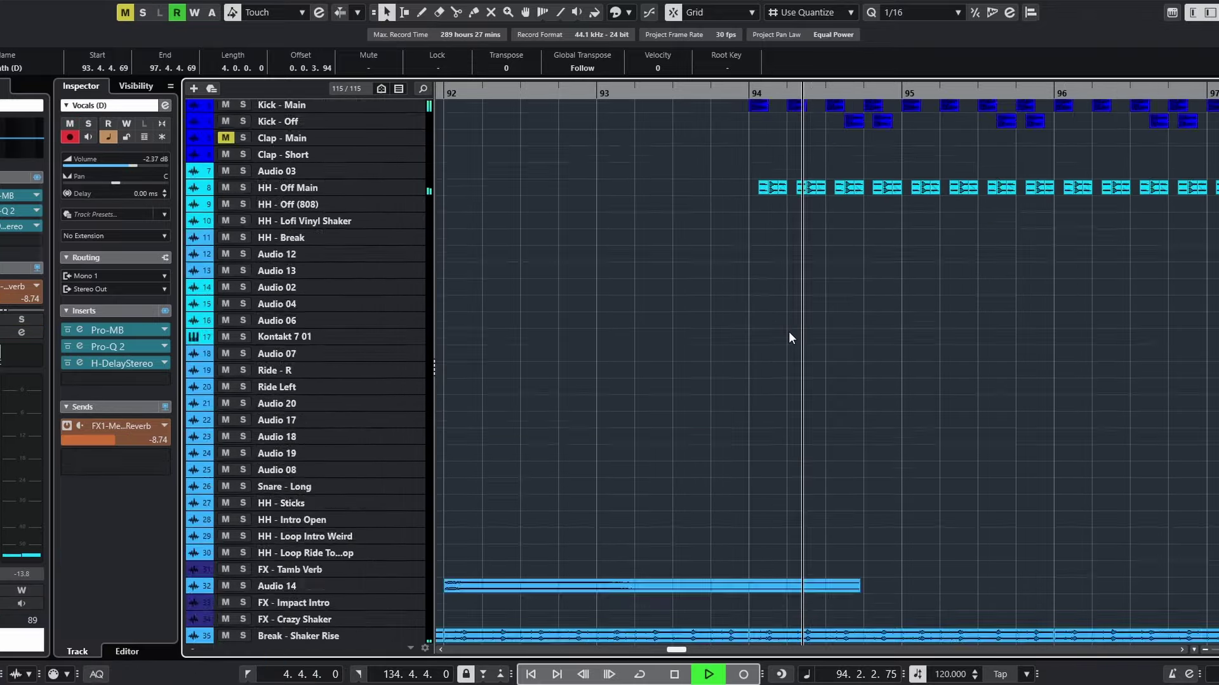
pyautogui.hotkey('shift', 'g')
pyautogui.scroll(-7, 853, 367)
pyautogui.hotkey('shift', 'h')
pyautogui.scroll(-8, 853, 366)
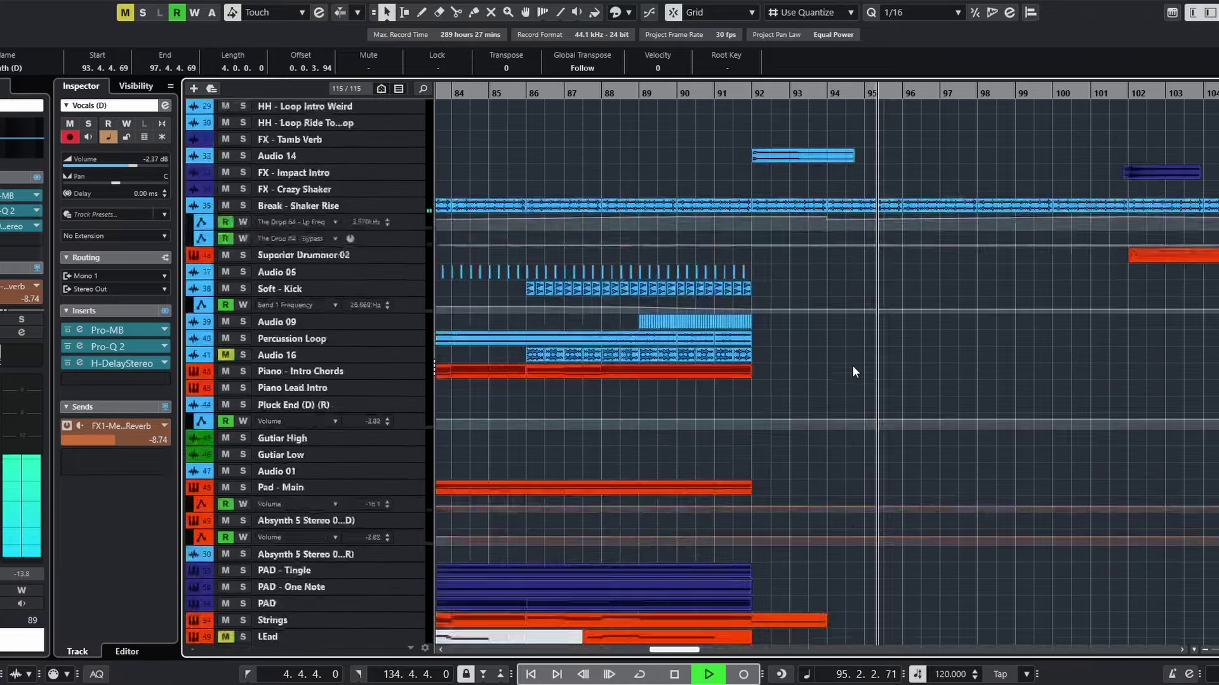
pyautogui.scroll(-15, 852, 364)
pyautogui.scroll(3, 933, 373)
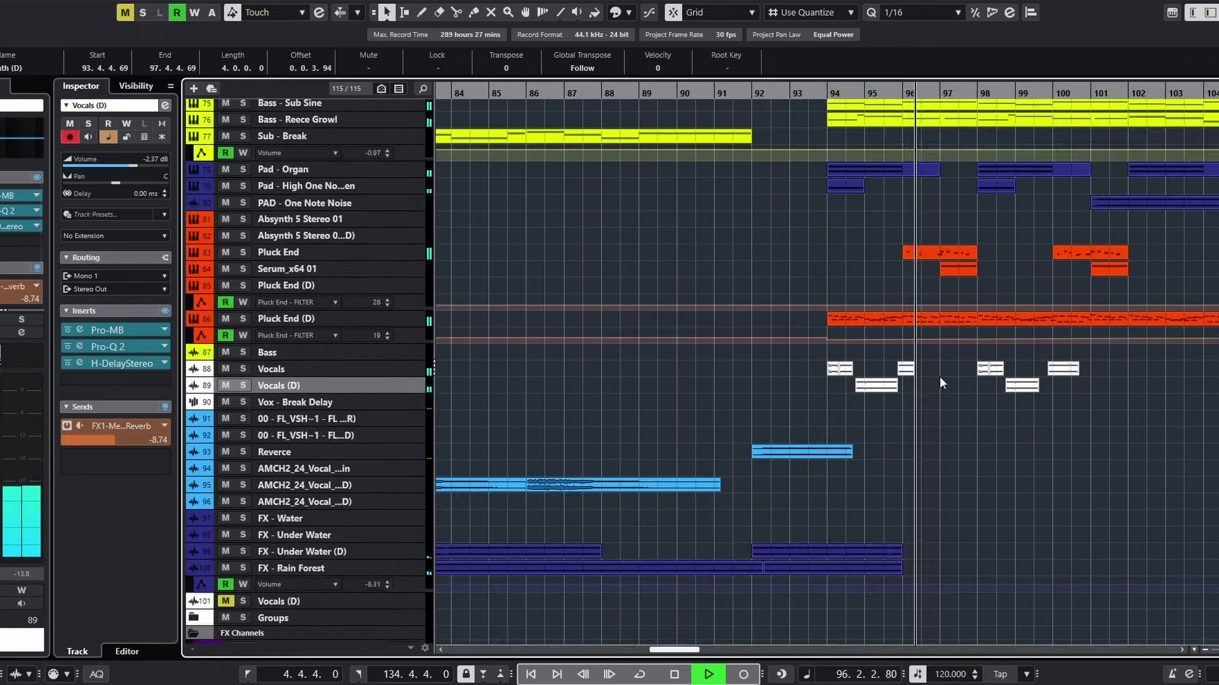
# Follow the full-mix playback through bars 97 to 101, examining the bass, pad, pluck and vocal clips
pyautogui.scroll(3, 952, 386)
pyautogui.press('h')
pyautogui.press('h')
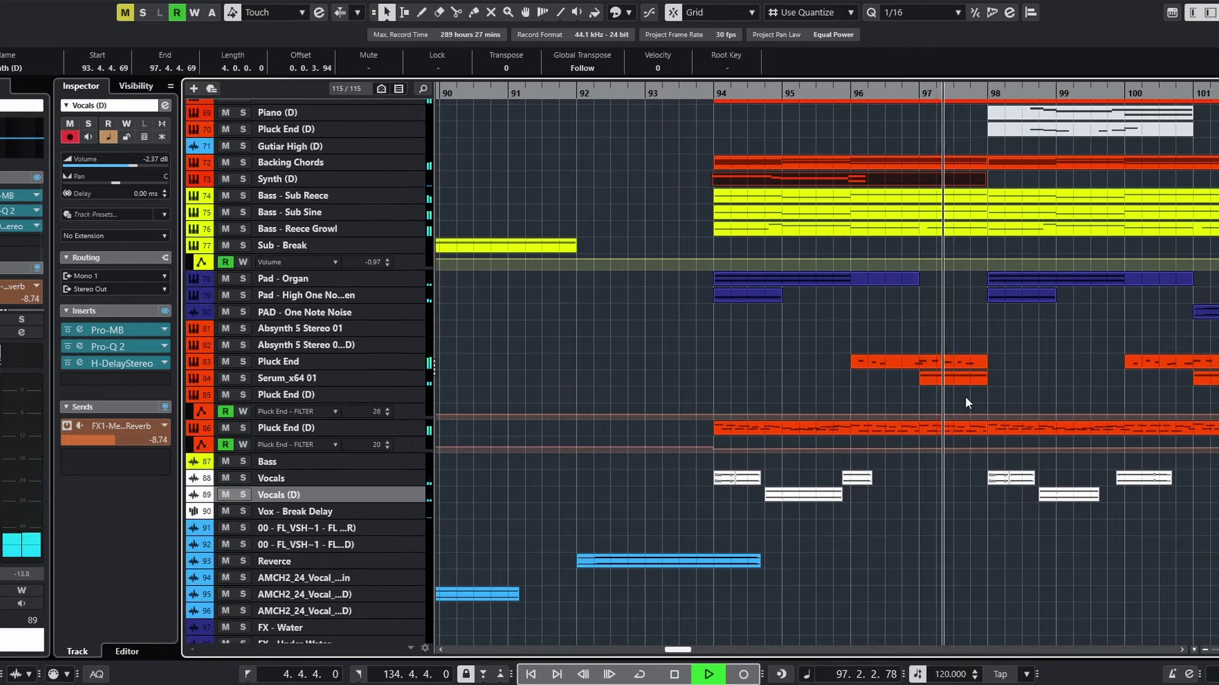
pyautogui.press('g')
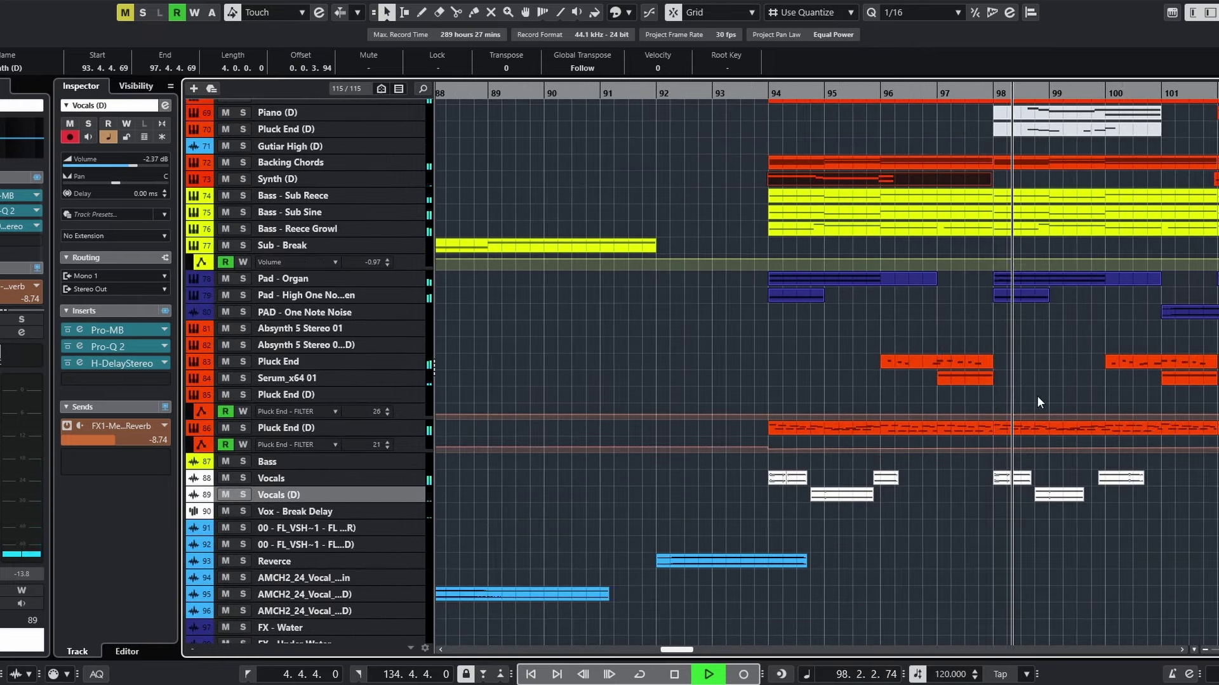
pyautogui.hscroll(2, 1037, 402)
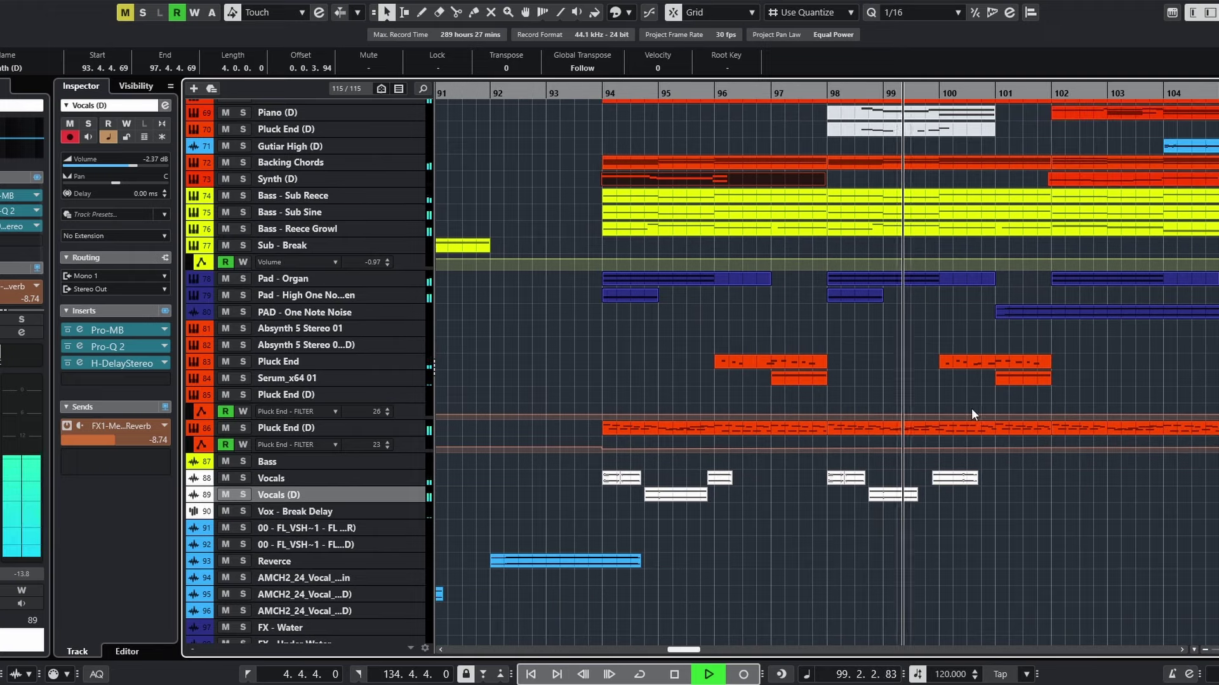
pyautogui.hotkey('shift', 'h')
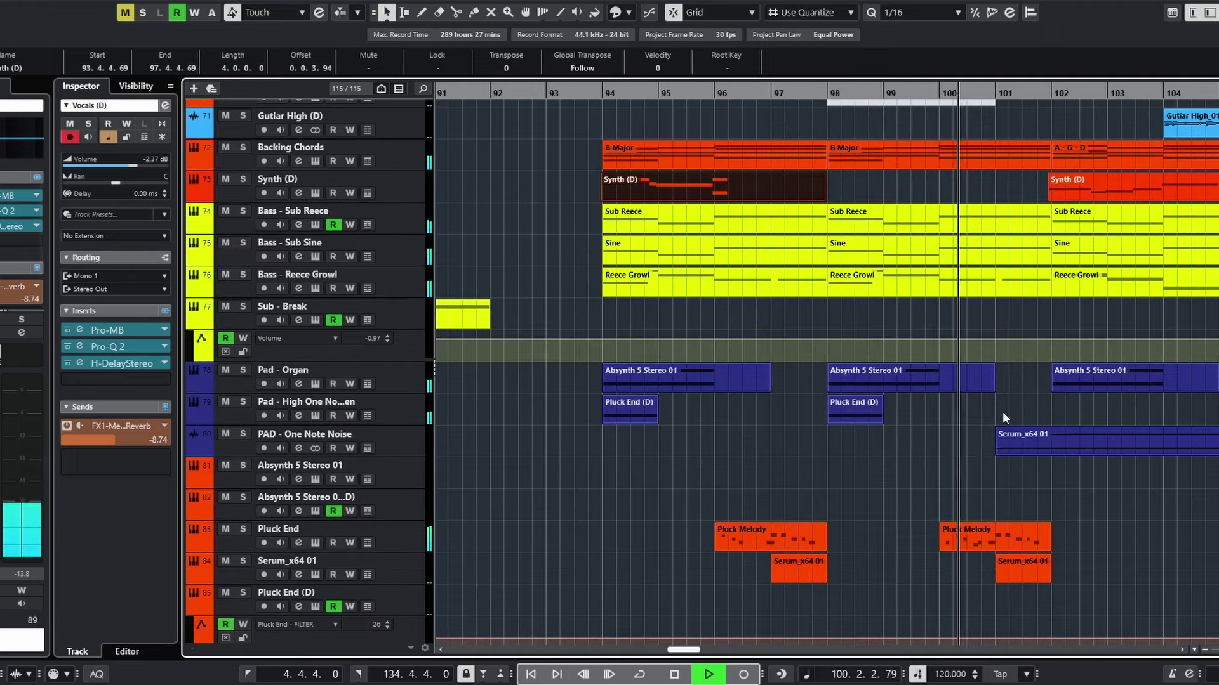
pyautogui.press('h')
pyautogui.press('h')
pyautogui.press('h')
pyautogui.scroll(-3, 1003, 417)
pyautogui.hscroll(2, 1019, 414)
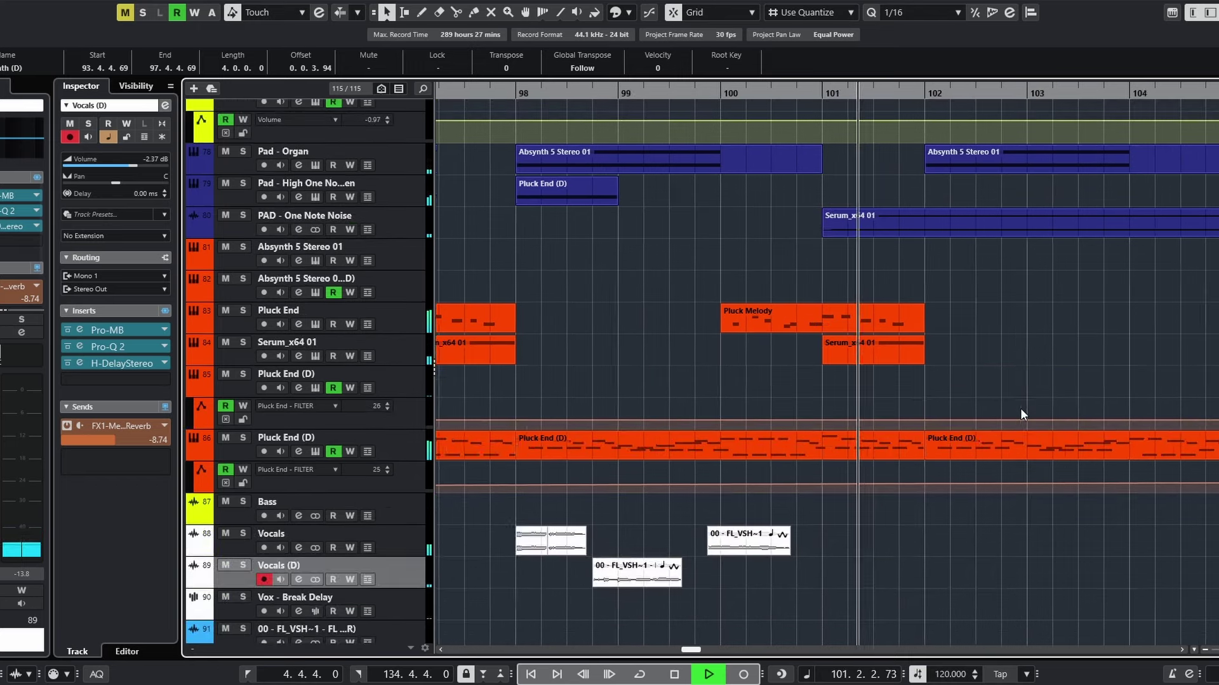
# Solo Piano and Synth (D), audition them from bar 102, and select the Synth (D) clip there
pyautogui.hscroll(1, 1020, 409)
pyautogui.scroll(6, 1022, 413)
pyautogui.press('g')
pyautogui.press('g')
pyautogui.press('g')
pyautogui.scroll(-3, 1022, 412)
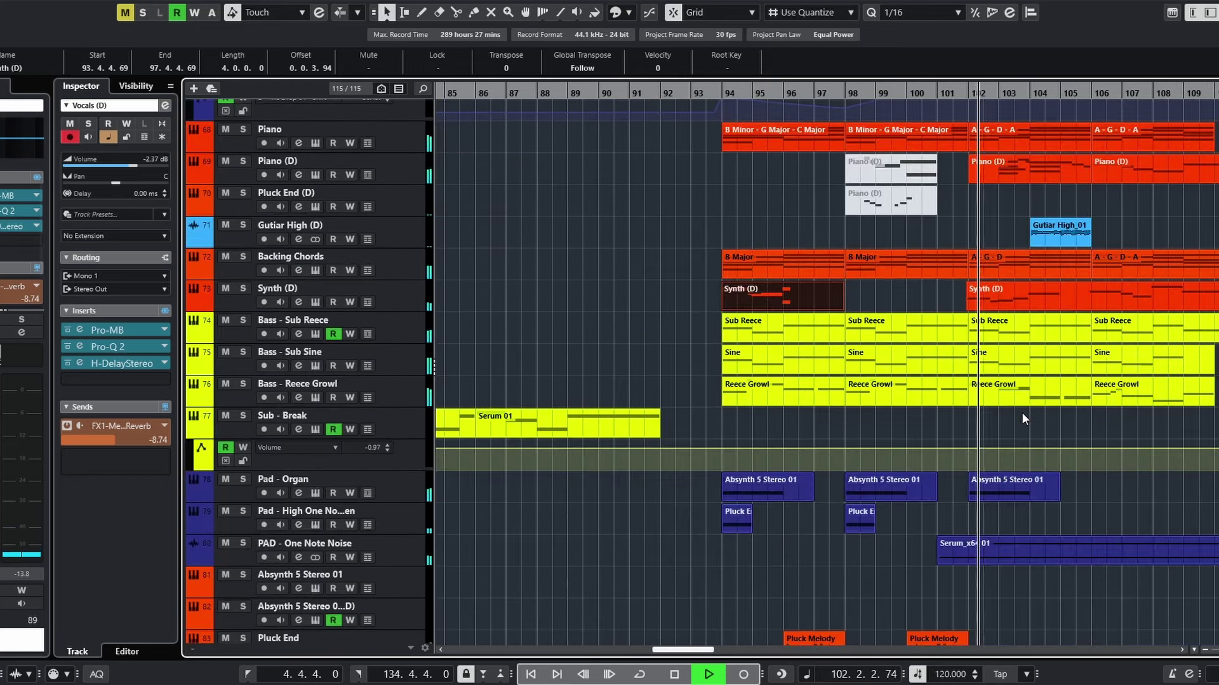
pyautogui.hscroll(3, 1022, 413)
pyautogui.click(635, 95)
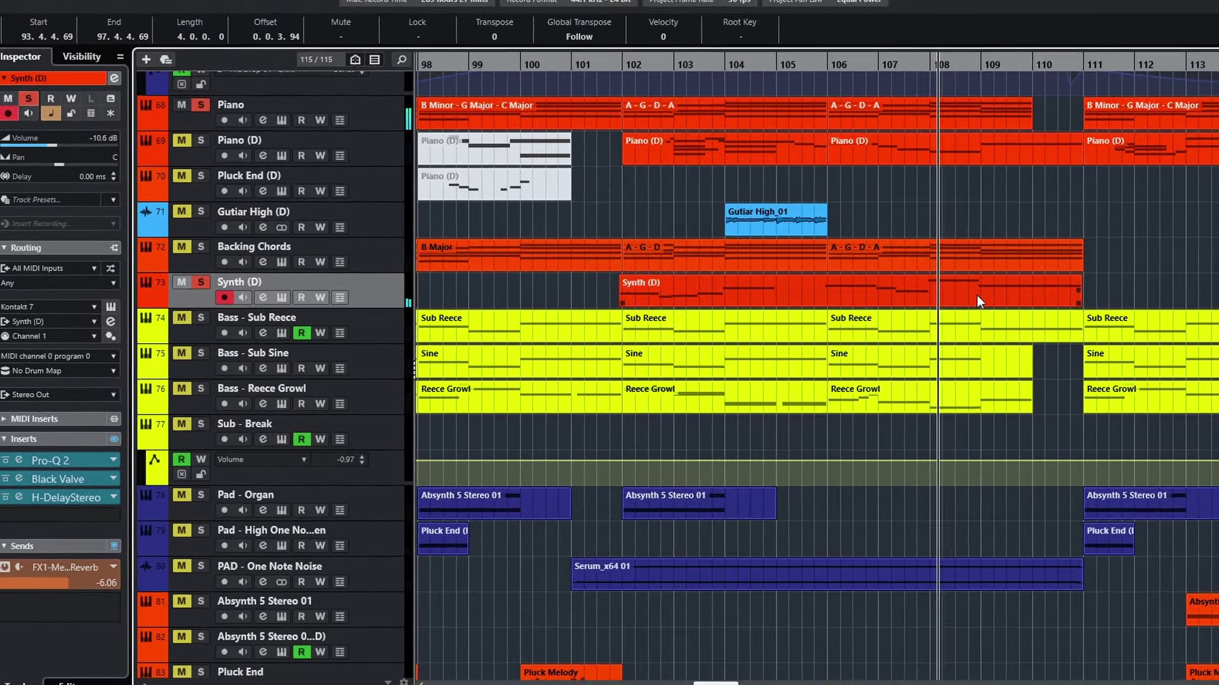
pyautogui.doubleClick(976, 295)
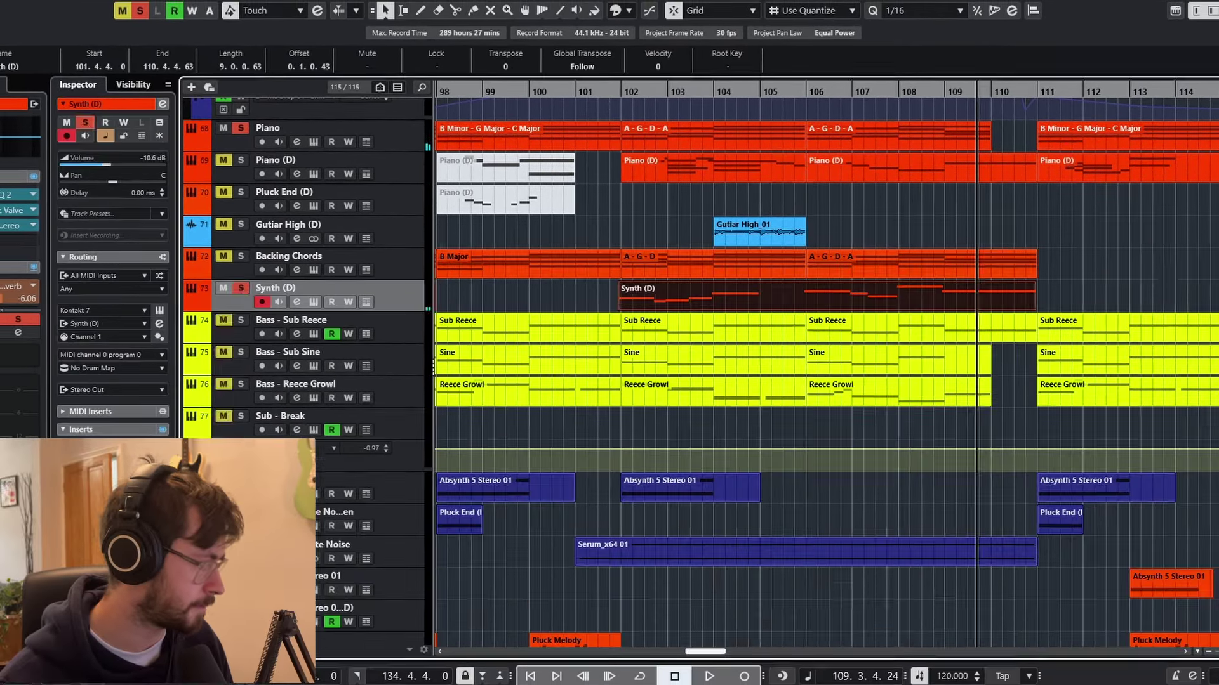
# Play the full mix through bars 106 to 110 without solos, reviewing the layers leading into bar 111
pyautogui.scroll(5, 971, 363)
pyautogui.scroll(10, 993, 402)
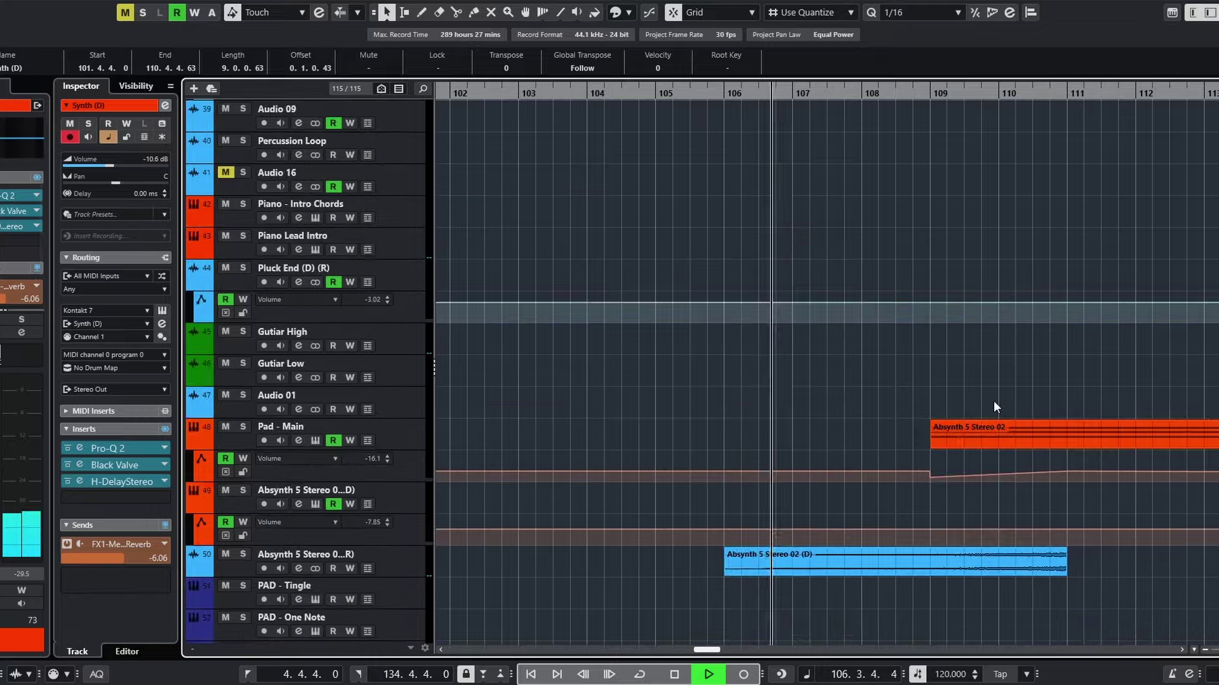
pyautogui.scroll(-15, 993, 401)
pyautogui.keyDown('ctrl'); pyautogui.scroll(-1, 992, 401); pyautogui.keyUp('ctrl')
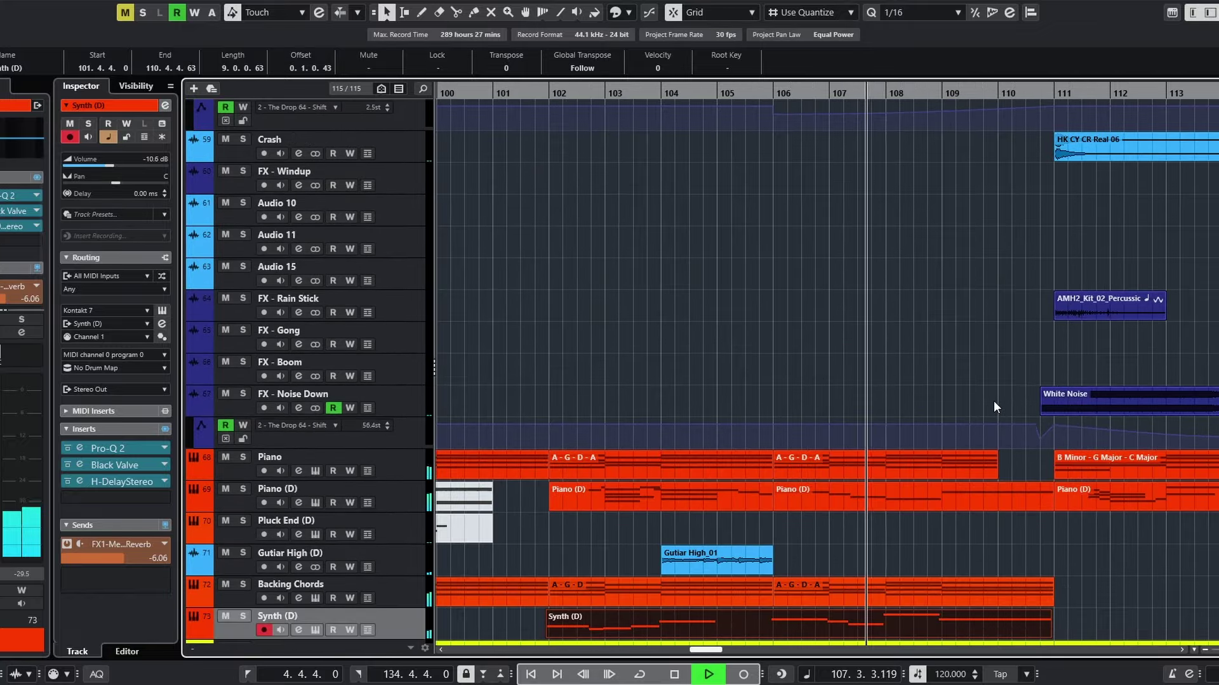
pyautogui.scroll(-5, 992, 401)
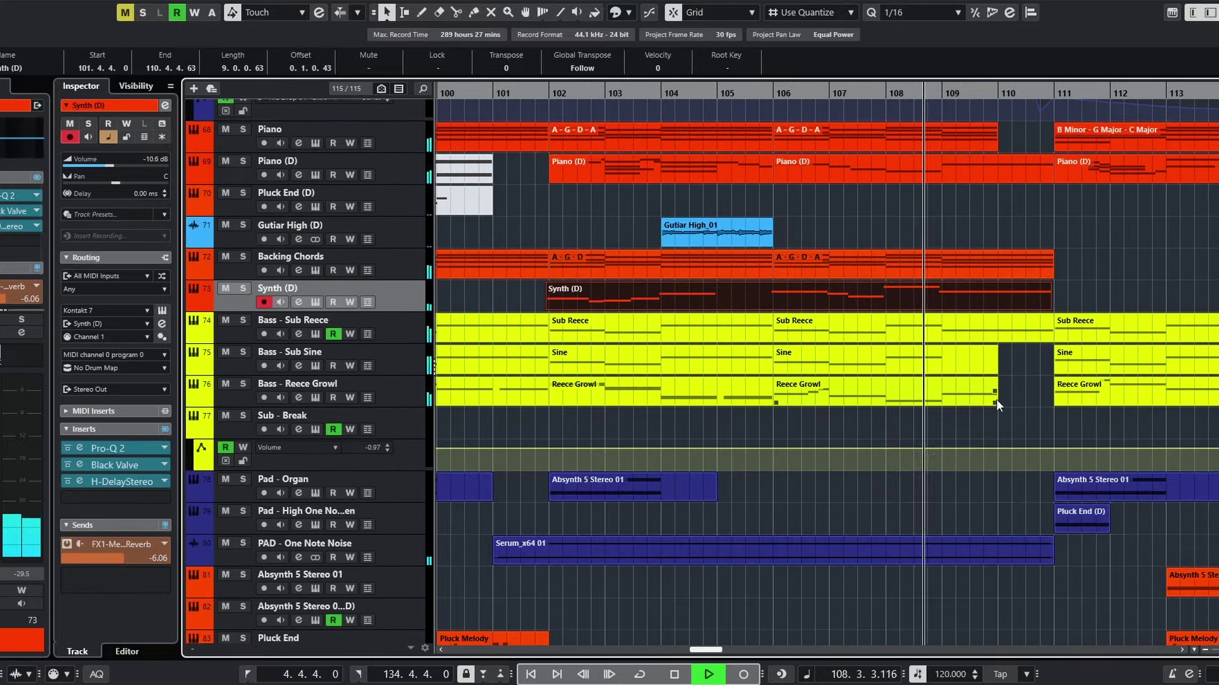
pyautogui.hscroll(3, 996, 399)
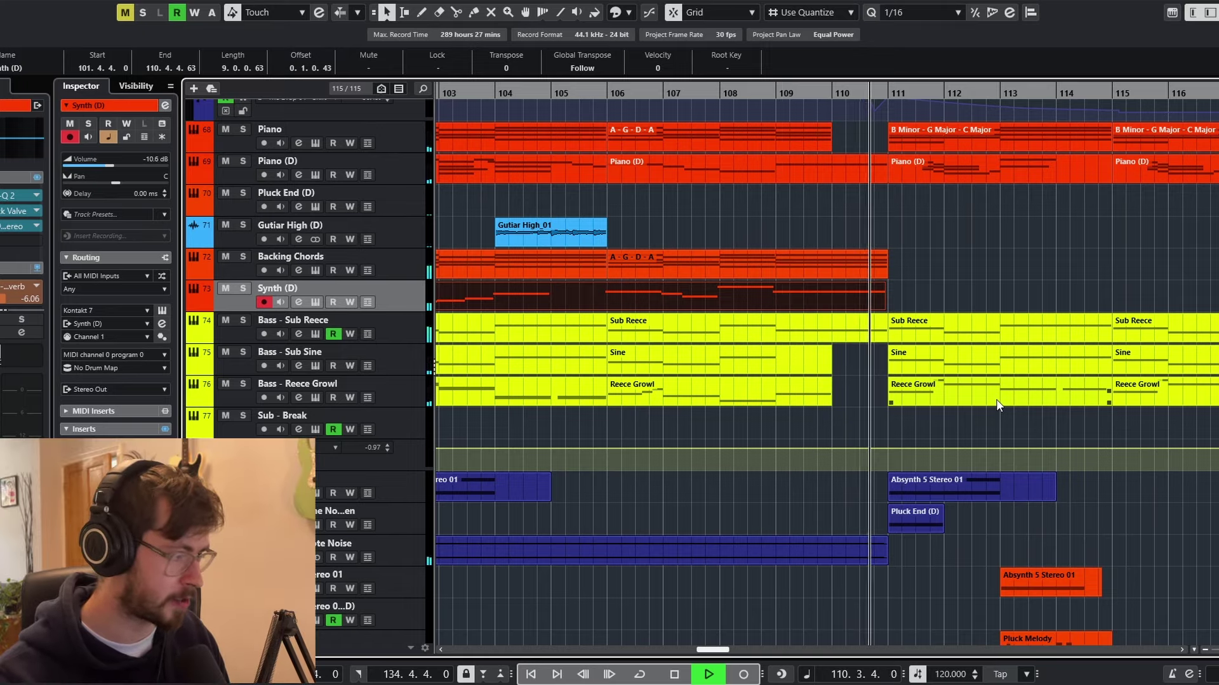
# Stop playback and examine the drum and percussion clips that enter at bar 111
pyautogui.scroll(15, 994, 404)
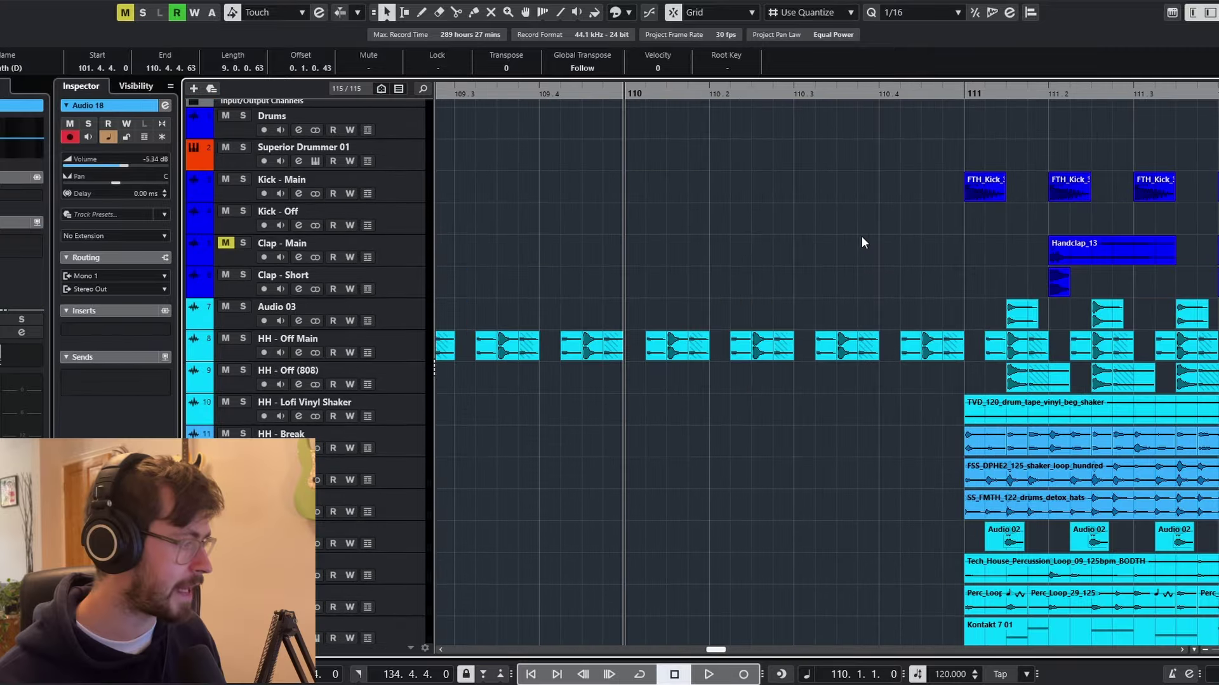
pyautogui.scroll(-8, 911, 210)
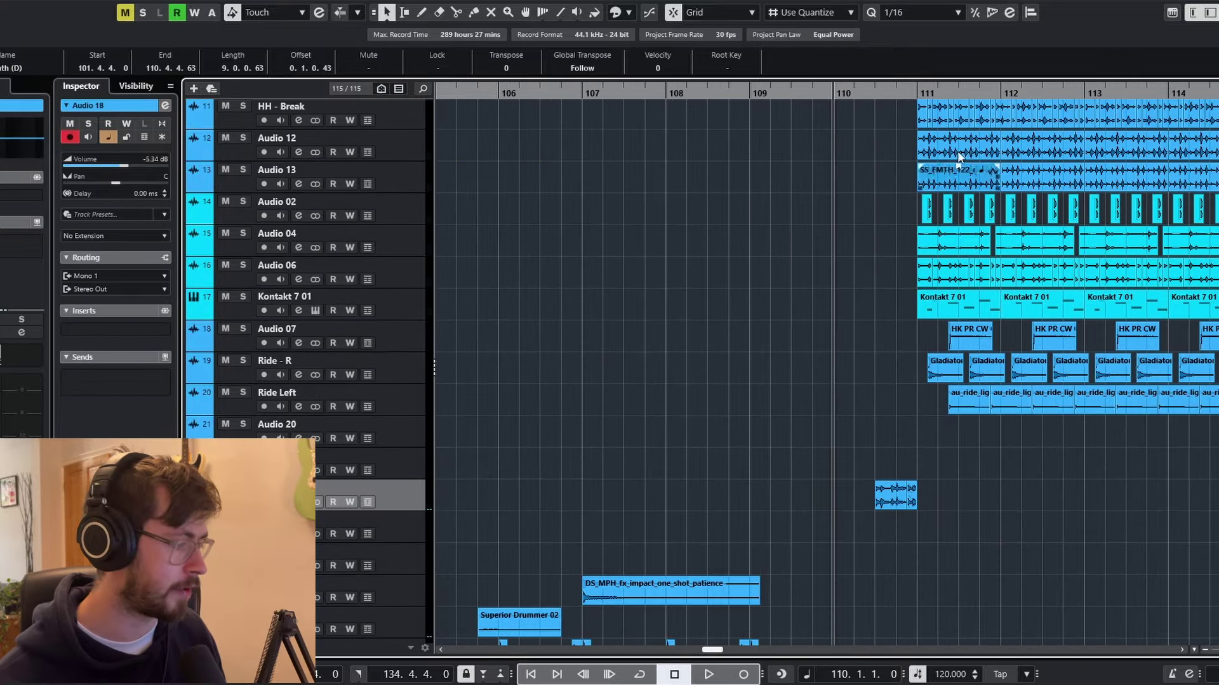
pyautogui.scroll(-4, 969, 296)
pyautogui.press('h')
pyautogui.press('h')
pyautogui.press('h')
pyautogui.press('h')
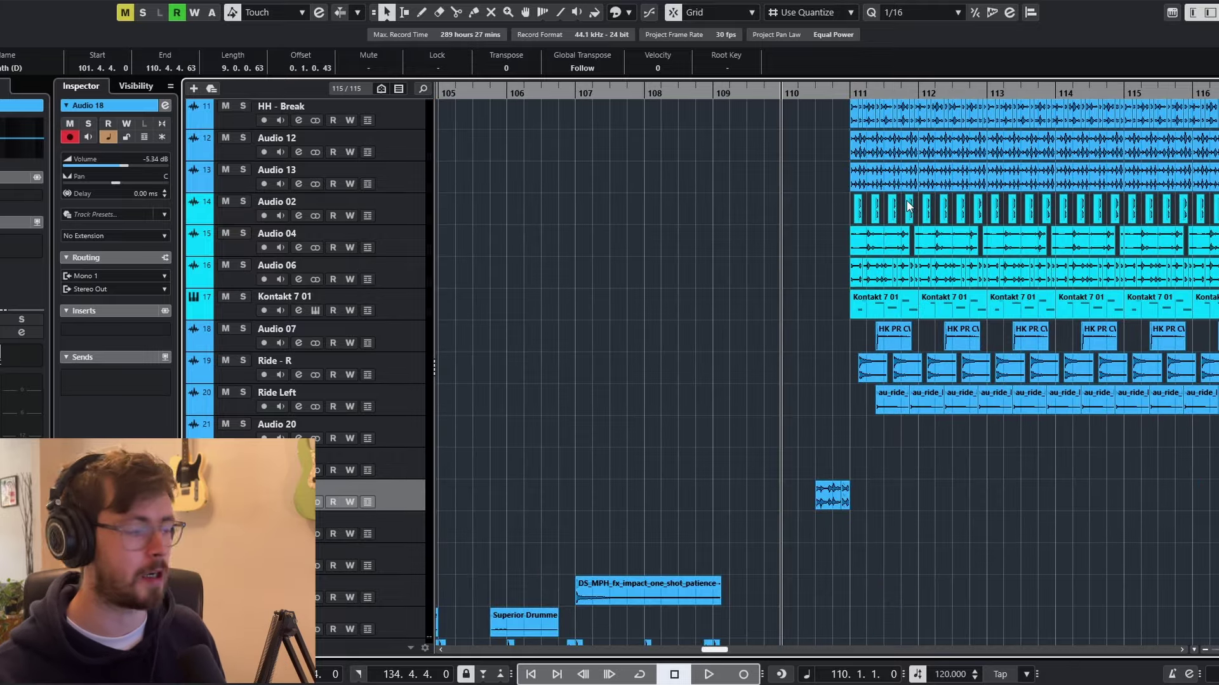
pyautogui.press('h')
pyautogui.press('h')
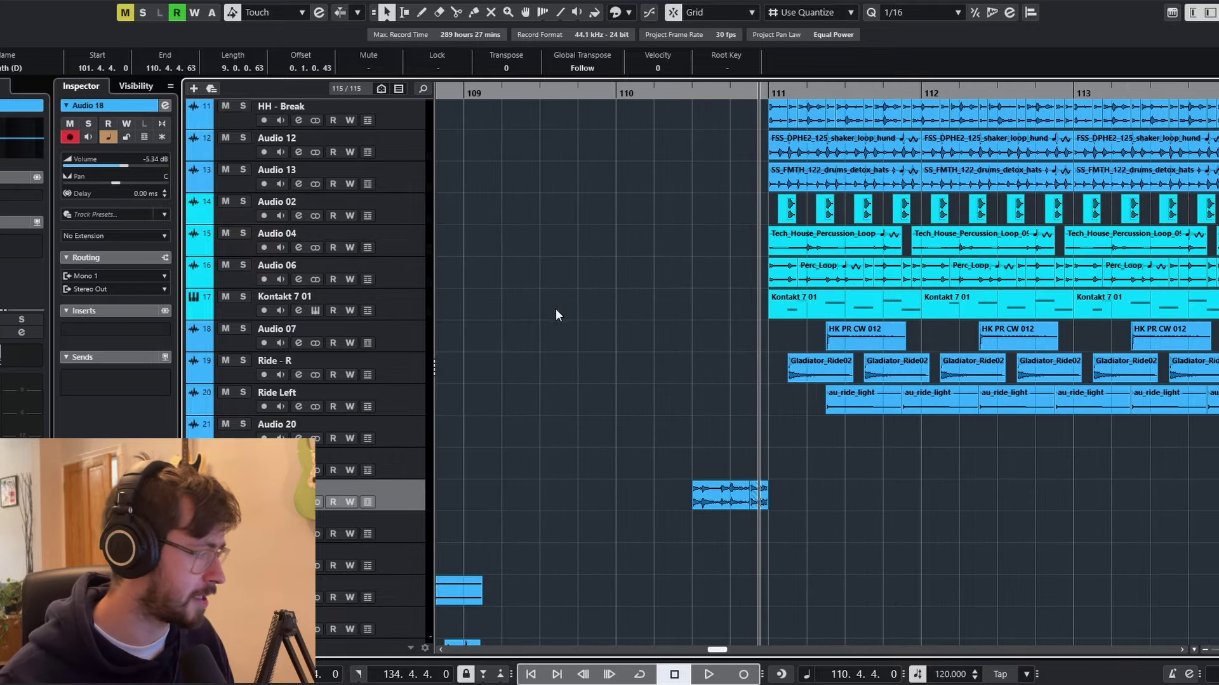
# Solo Ride - R and Ride Left and audition the ride pattern from just before bar 111
pyautogui.click(284, 361)
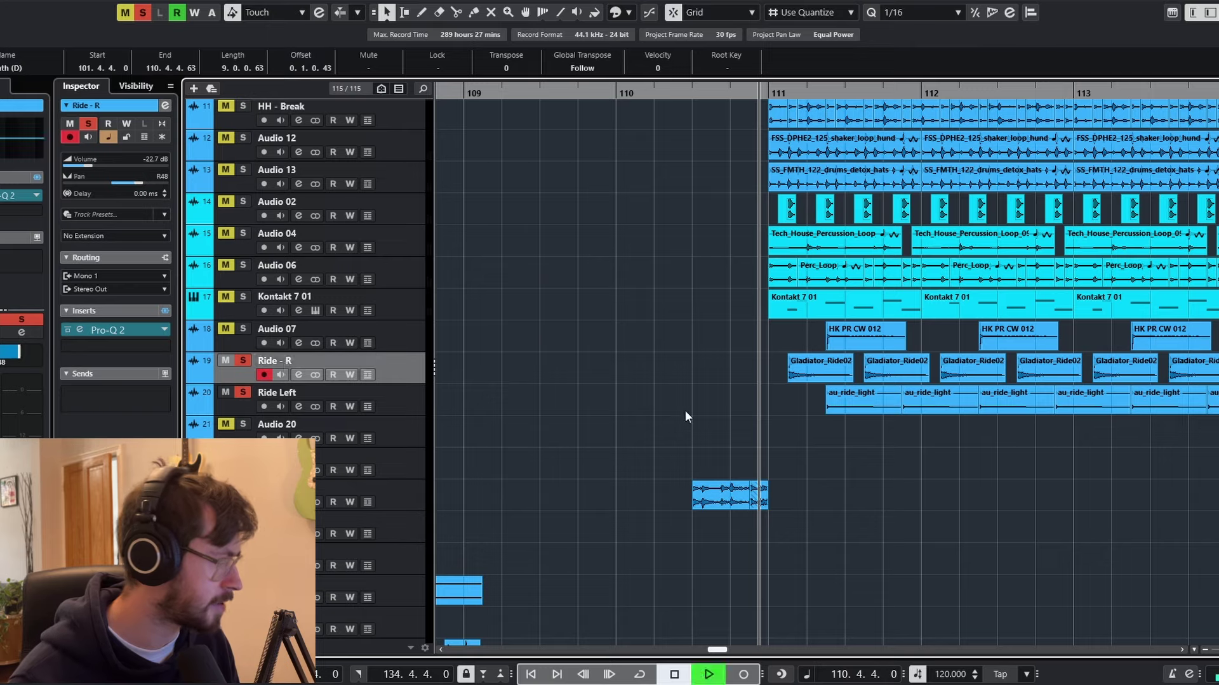
pyautogui.press('space')
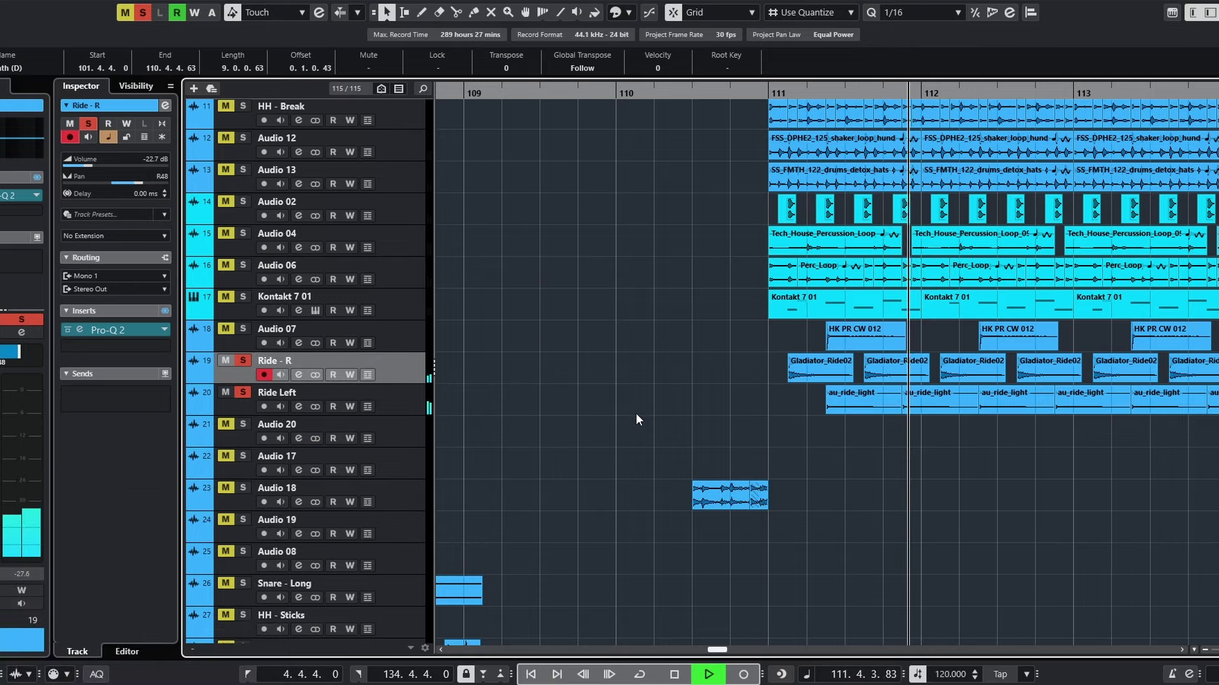
pyautogui.press('space')
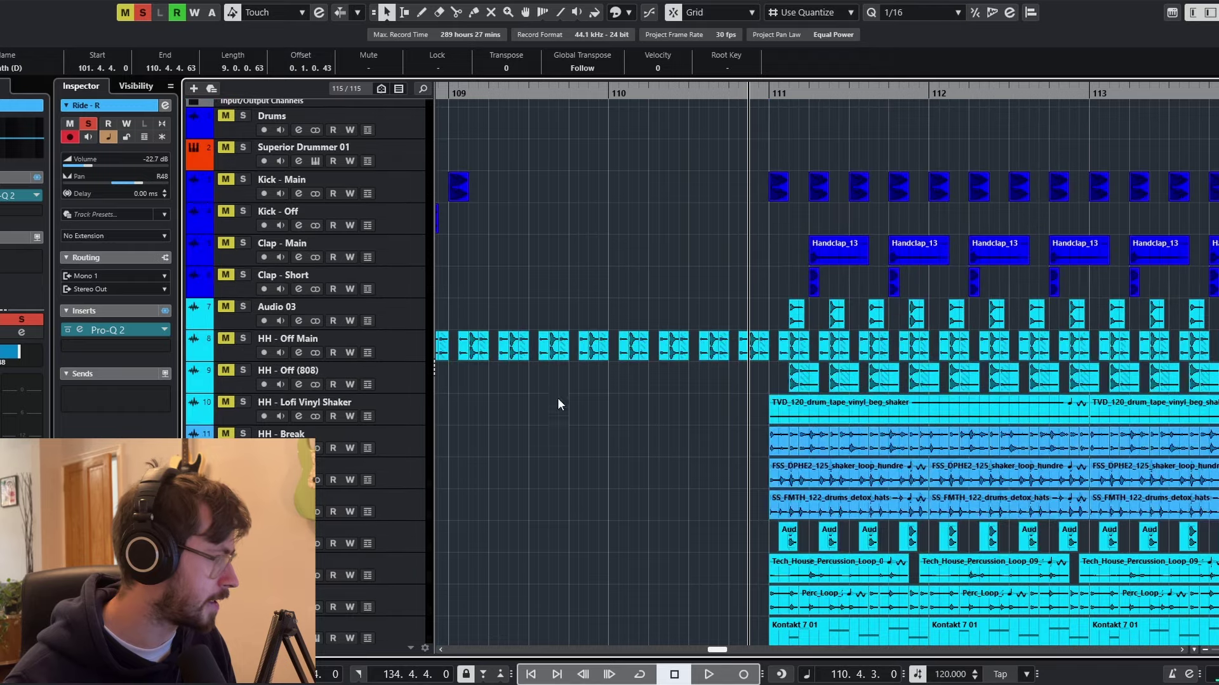
# Solo the hat and percussion tracks from Audio 03 through Ride Left and play them together from just before bar 111
pyautogui.press('g')
pyautogui.scroll(-5, 801, 395)
pyautogui.press('space')
pyautogui.press('h')
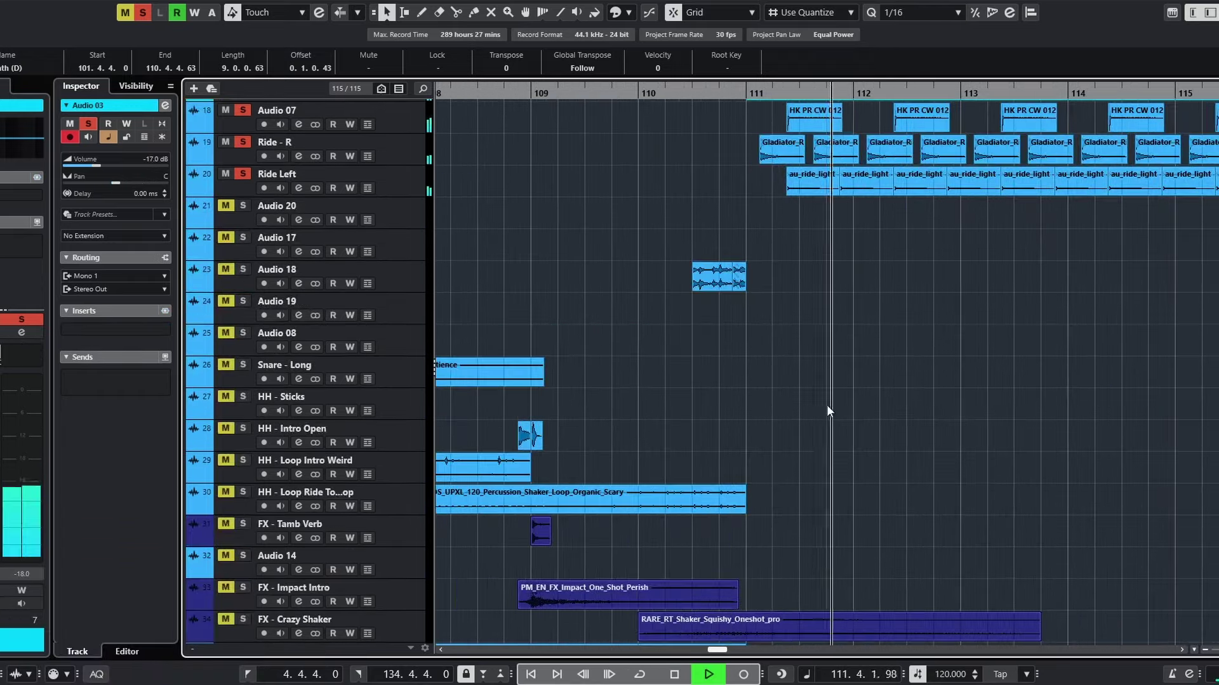
pyautogui.scroll(3, 882, 456)
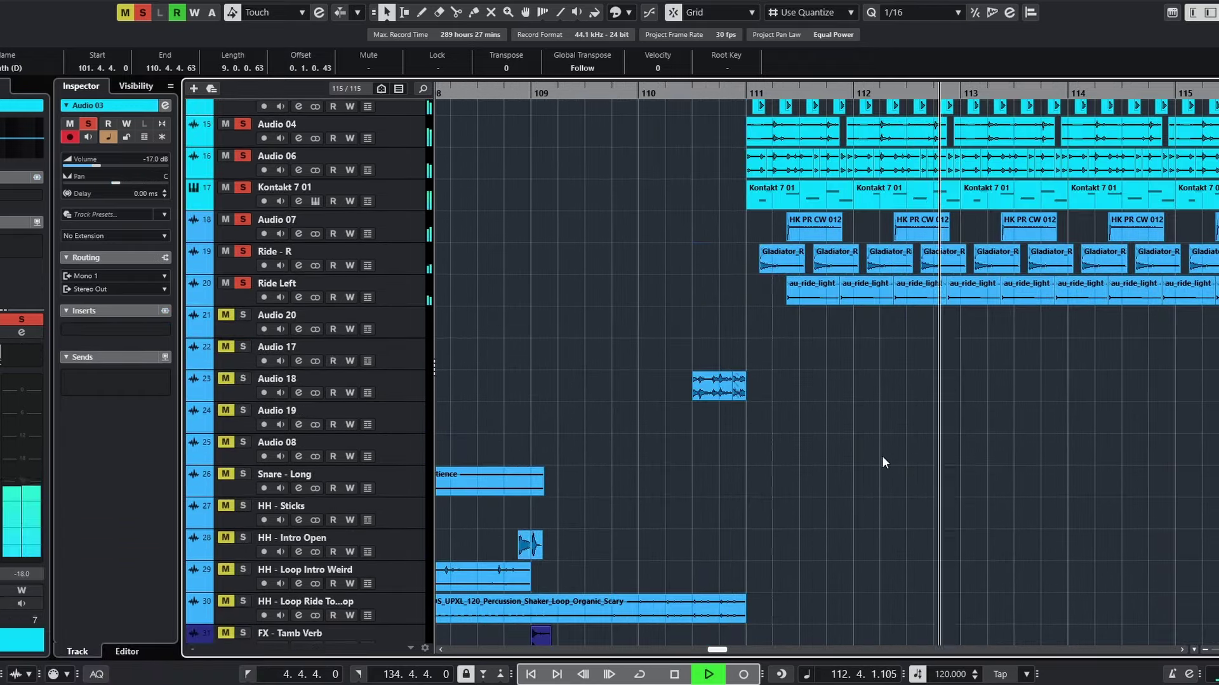
pyautogui.press('g')
pyautogui.scroll(6, 902, 455)
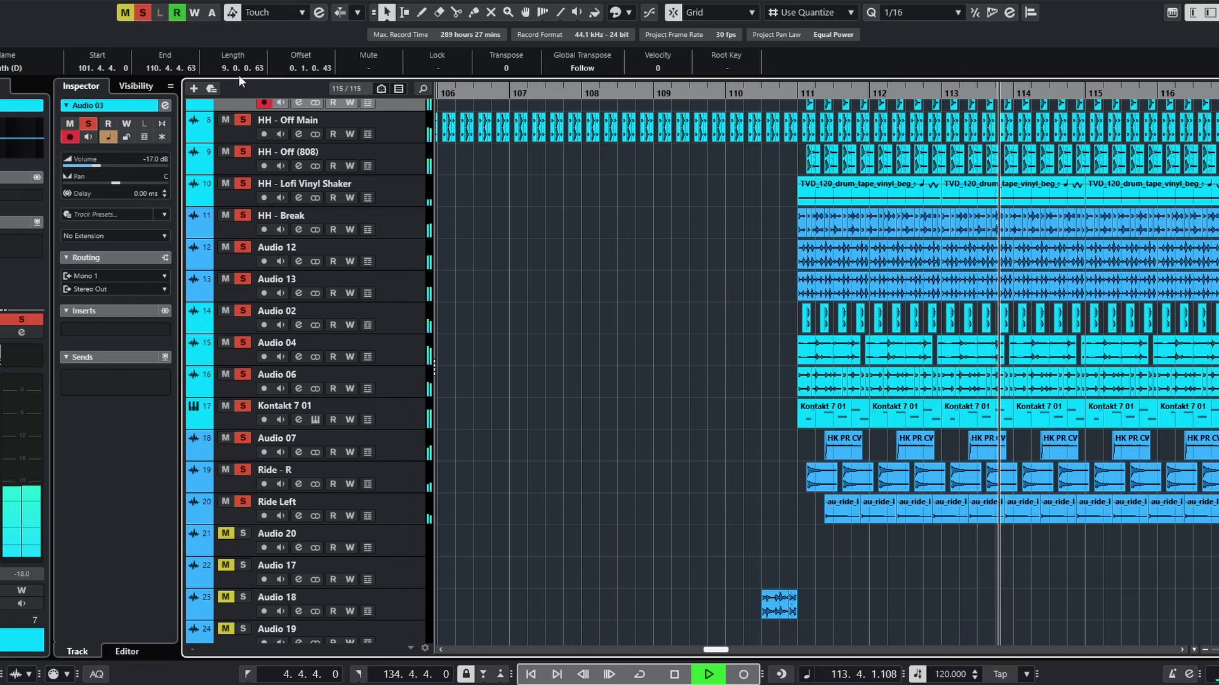
# Clear all track solos and restart playback of the full mix from bar 109
pyautogui.click(144, 12)
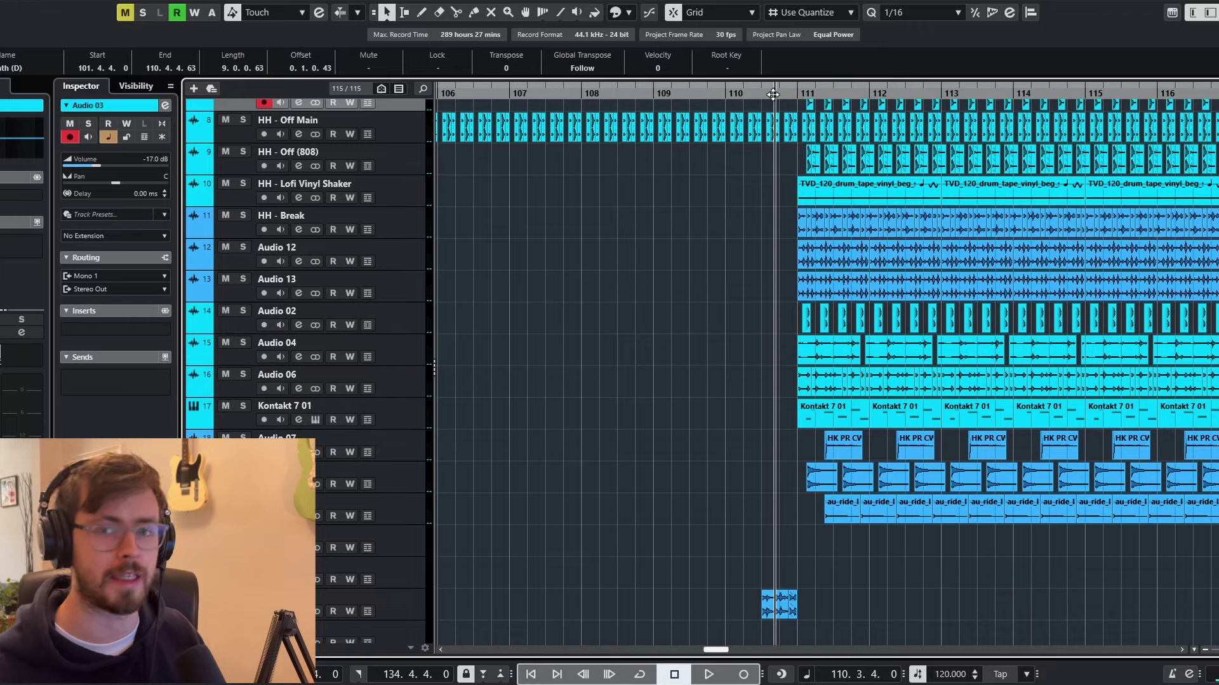
pyautogui.press('space')
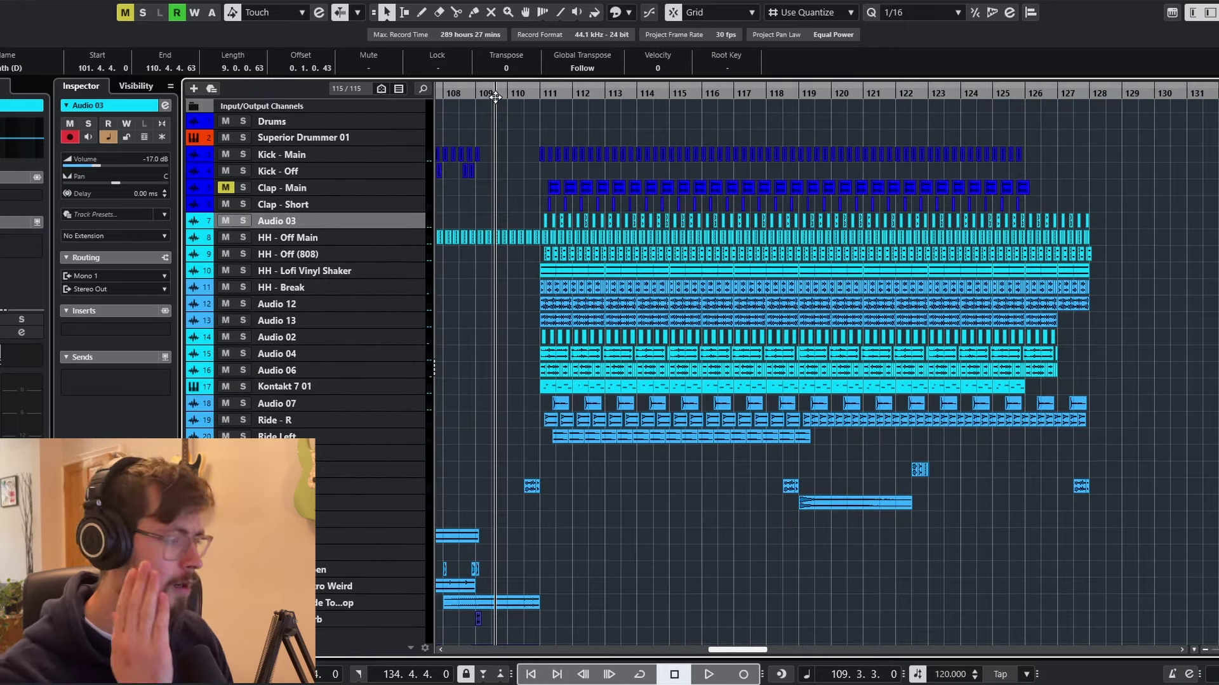
pyautogui.click(495, 96)
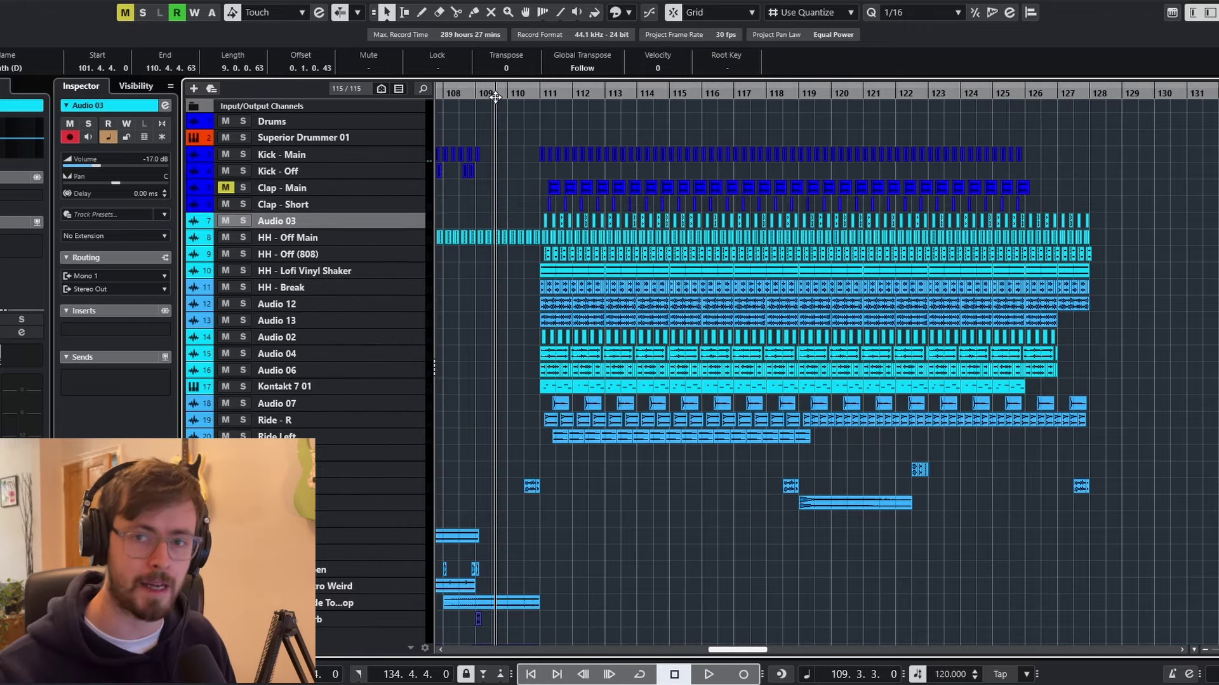
pyautogui.press('space')
# Follow the full-mix playback from bar 111 towards bar 128, examining the drum, pad, FX, piano, bass, pluck and vocal layers
pyautogui.hscroll(-5, 495, 96)
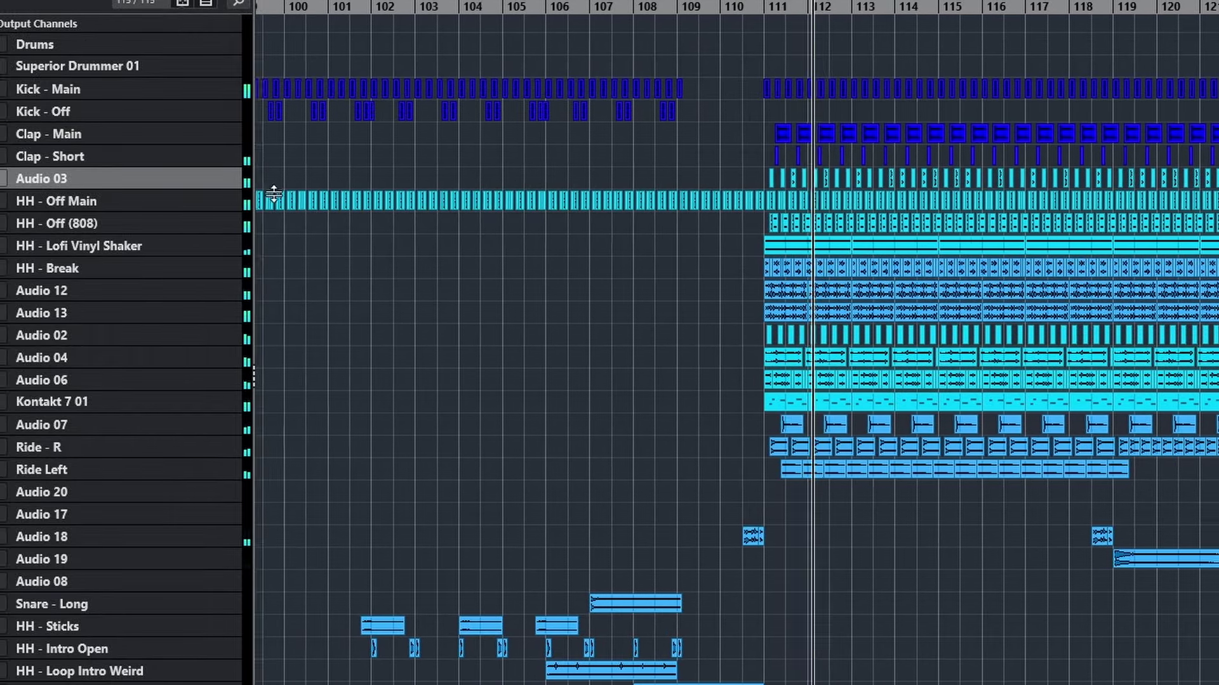
pyautogui.scroll(-20, 896, 511)
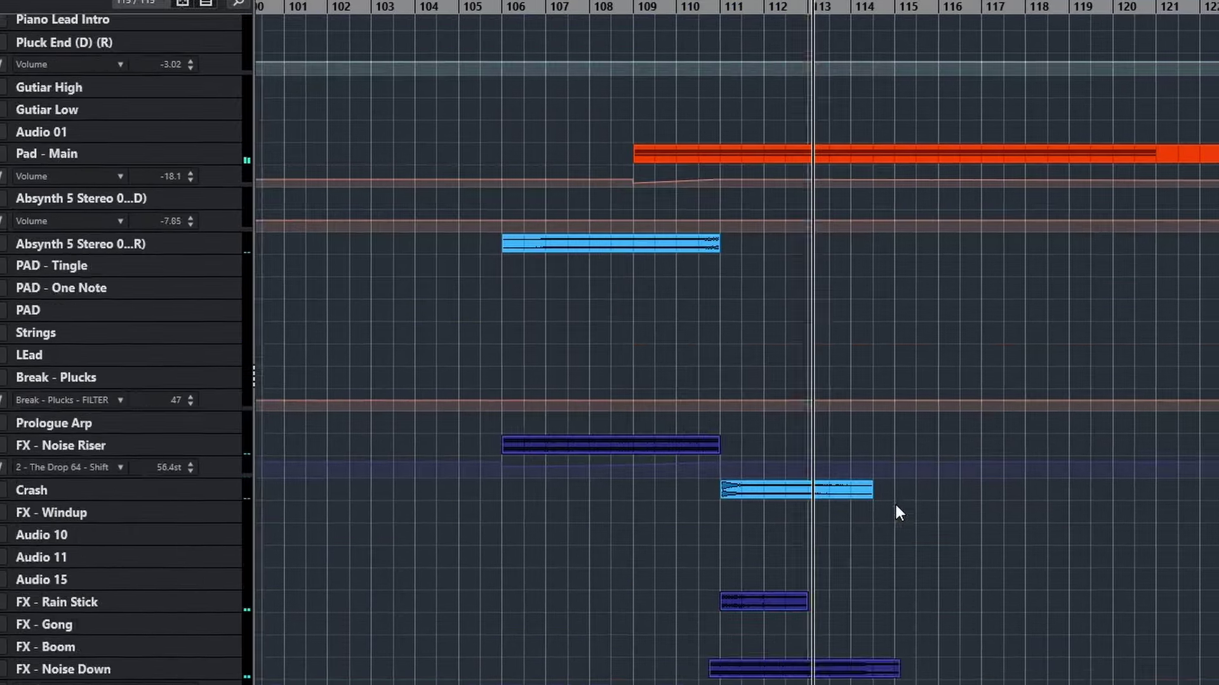
pyautogui.scroll(-10, 896, 513)
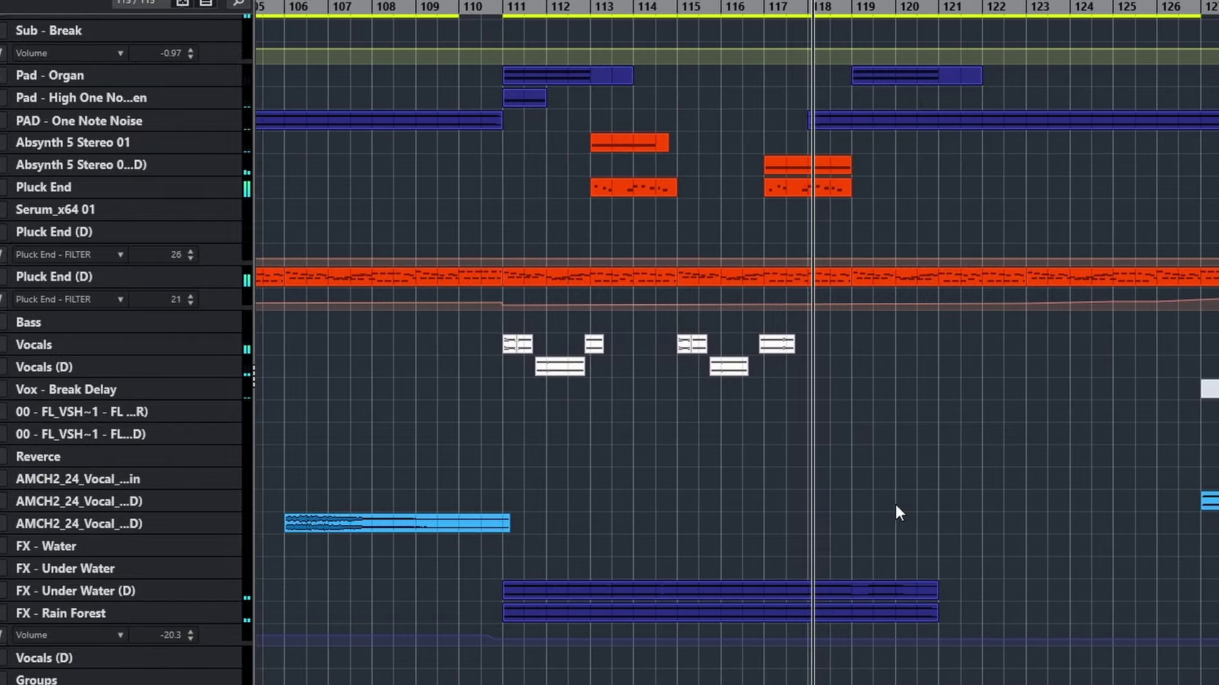
pyautogui.scroll(5, 946, 498)
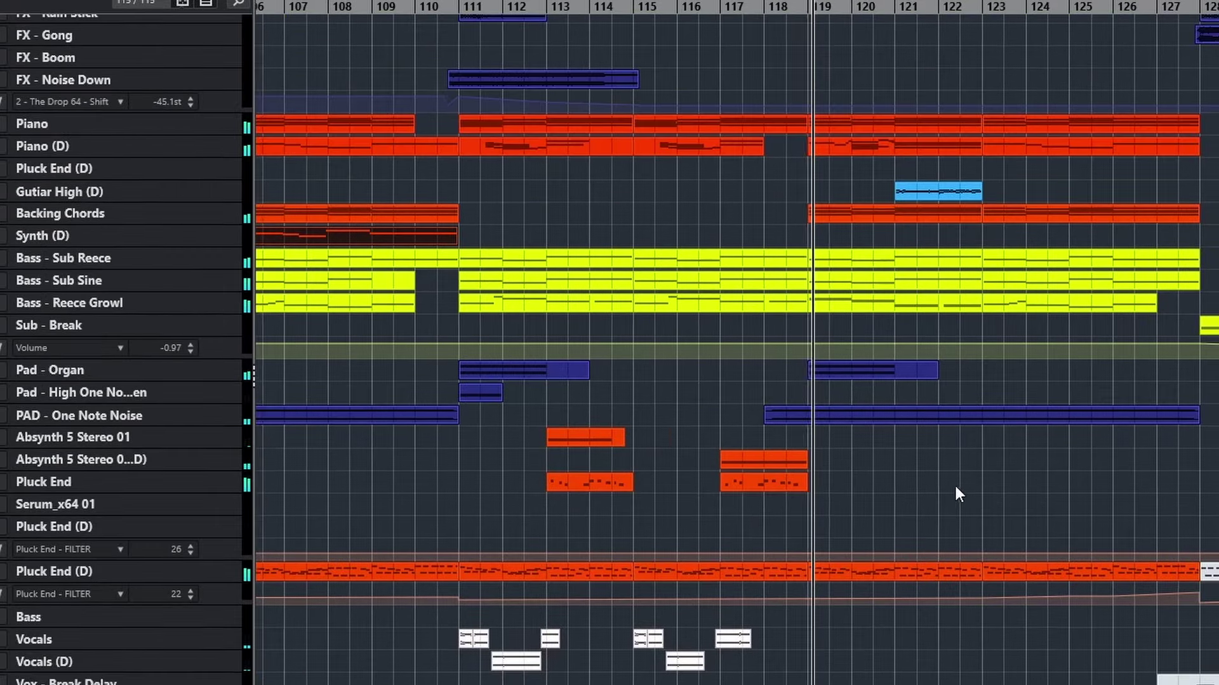
pyautogui.scroll(3, 955, 487)
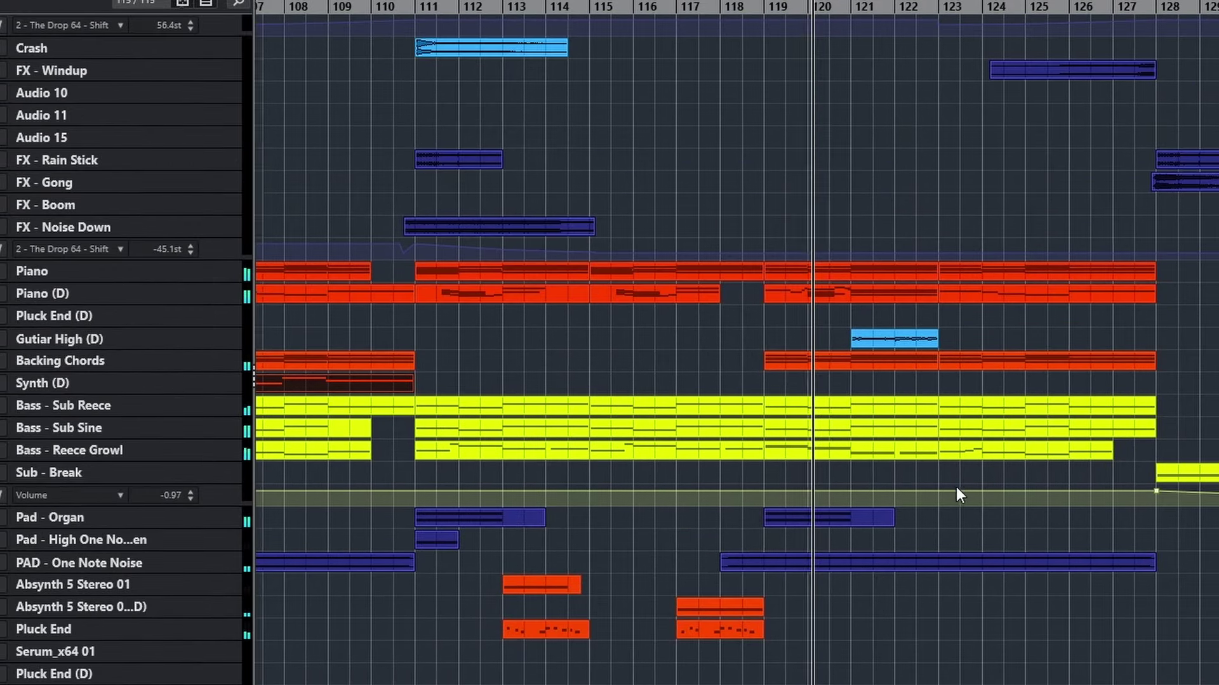
pyautogui.scroll(15, 956, 488)
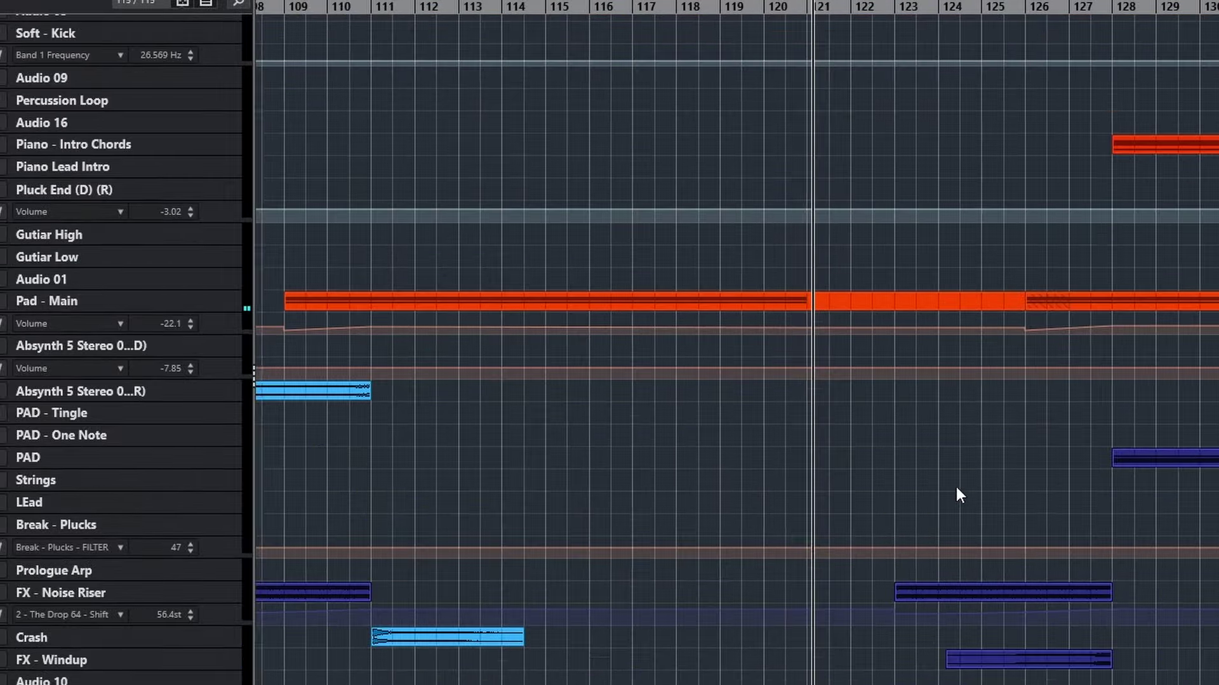
pyautogui.scroll(8, 957, 488)
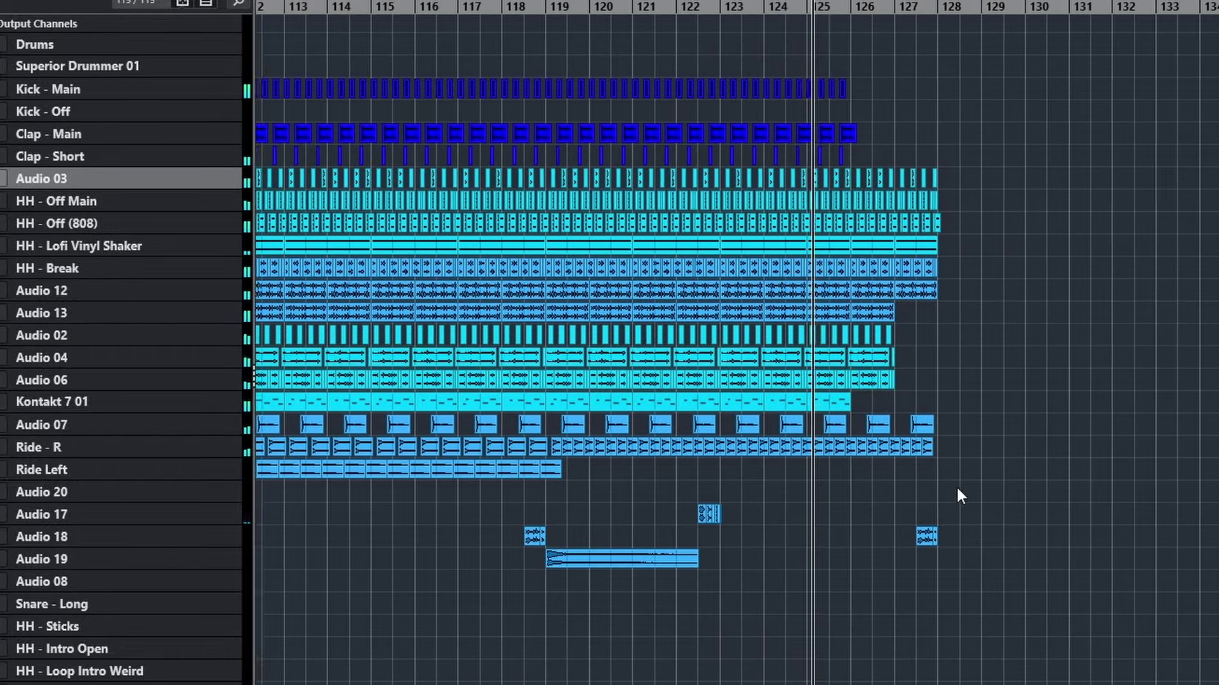
pyautogui.scroll(-6, 987, 356)
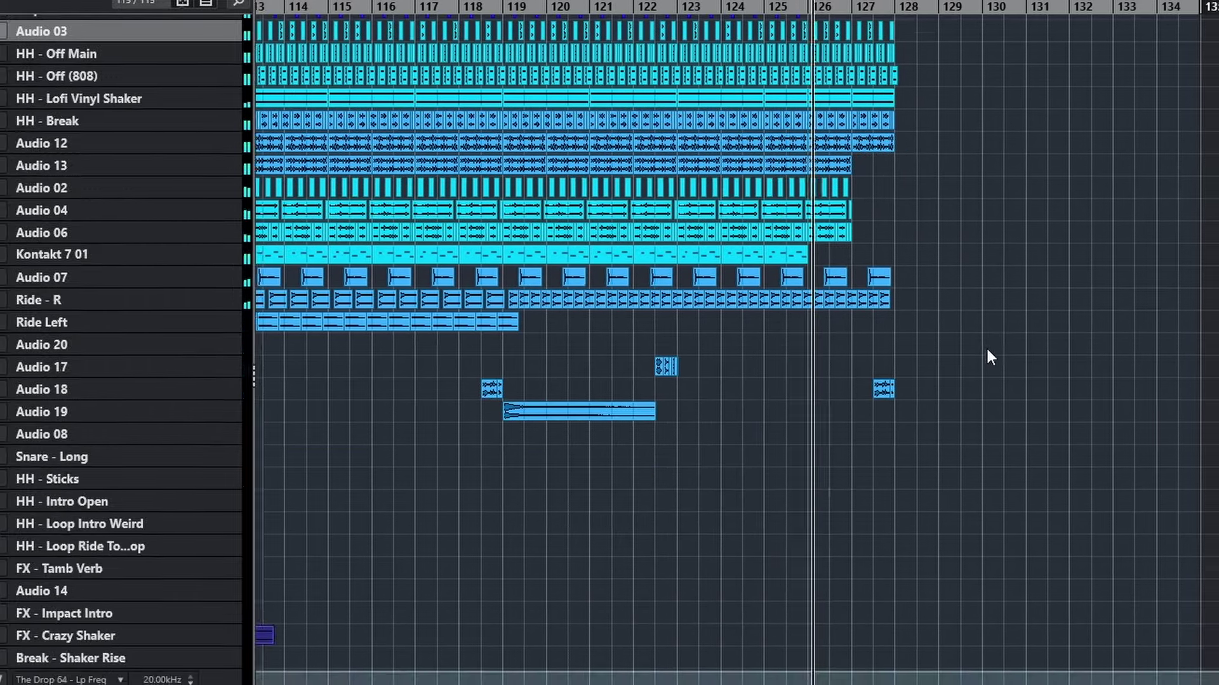
pyautogui.scroll(-4, 987, 350)
pyautogui.scroll(-8, 987, 350)
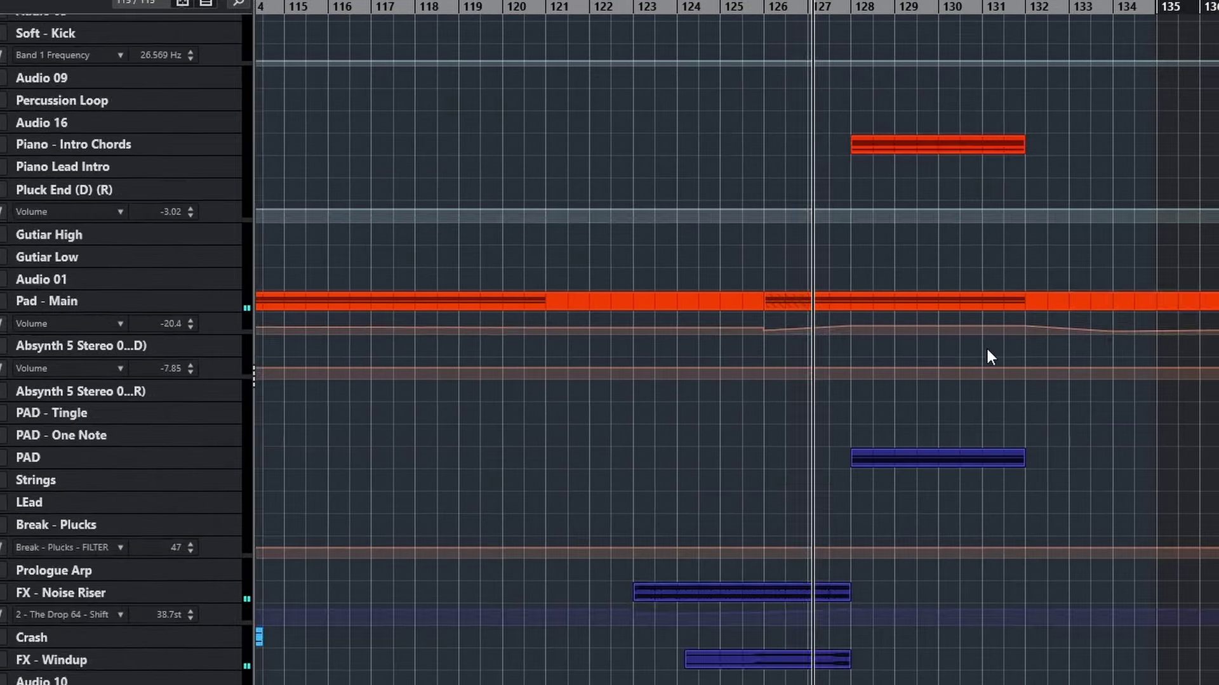